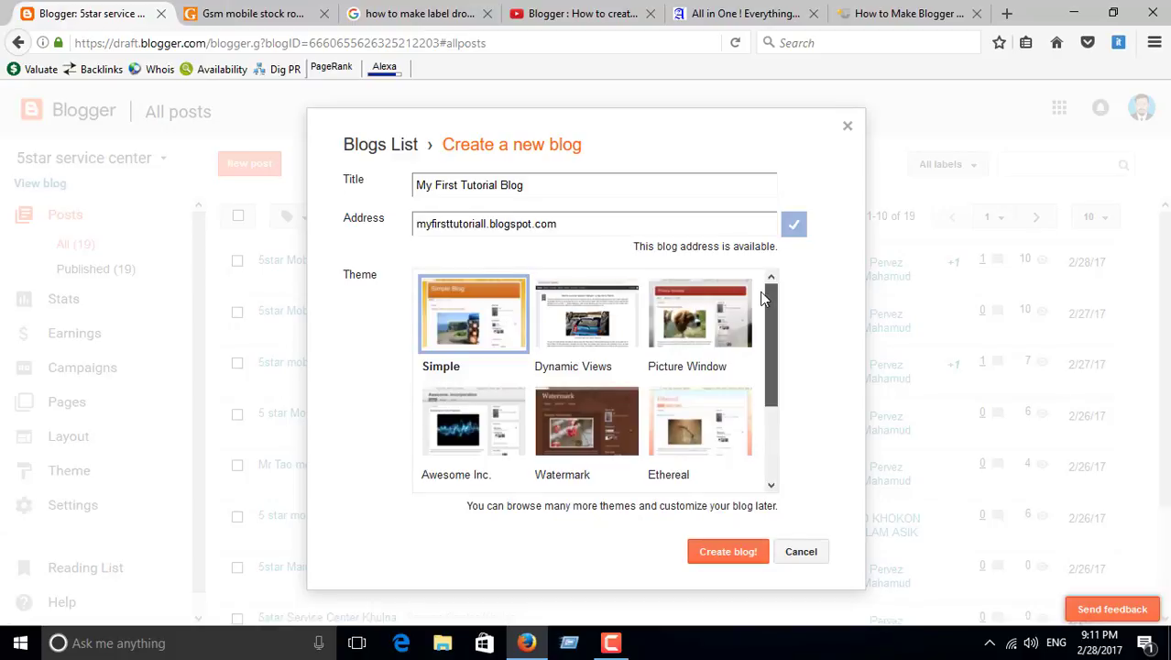
# Create the blog and apply the plain white variant of the Simple theme to it
pyautogui.click(719, 551)
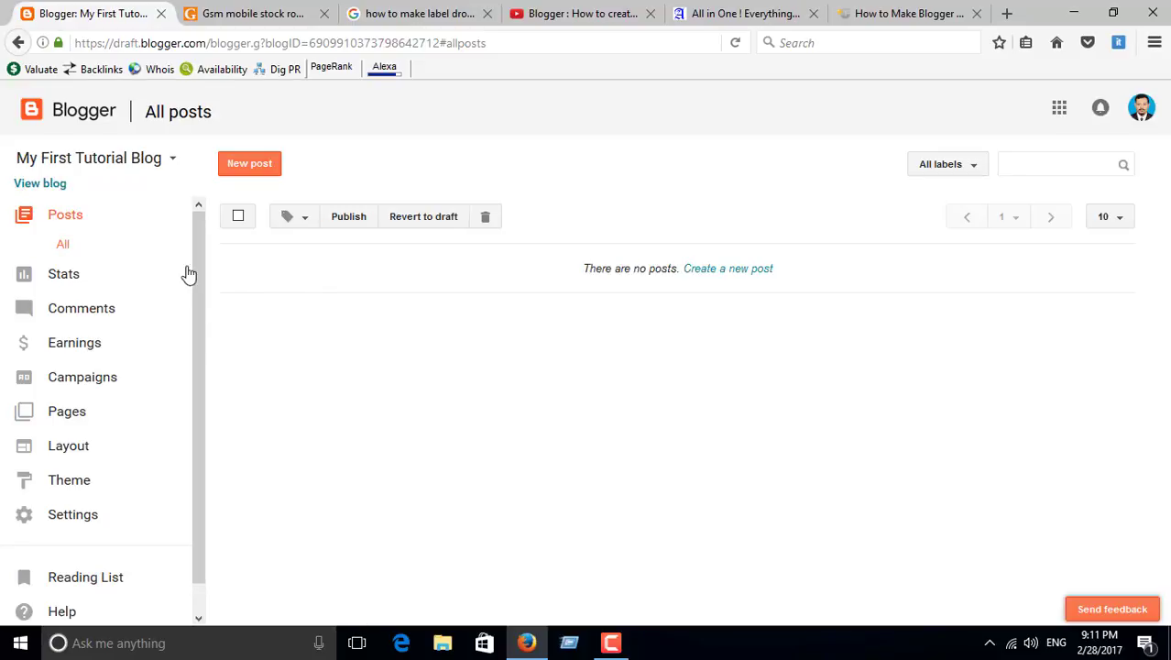
pyautogui.click(83, 483)
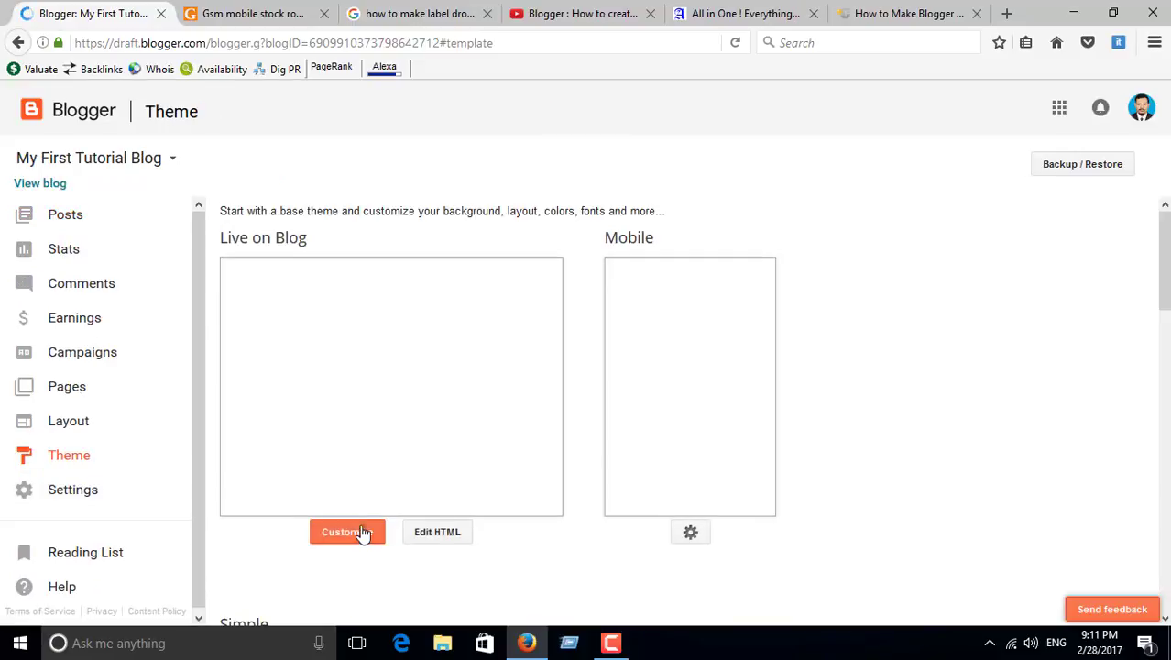
pyautogui.click(365, 531)
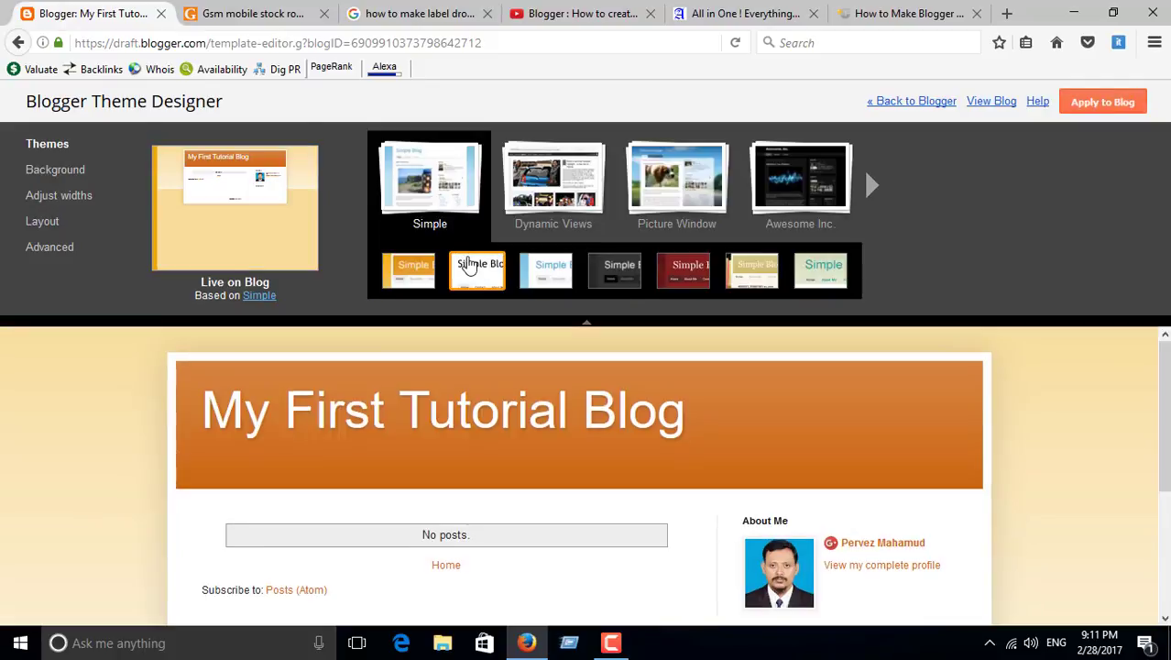
pyautogui.click(467, 264)
pyautogui.click(1090, 106)
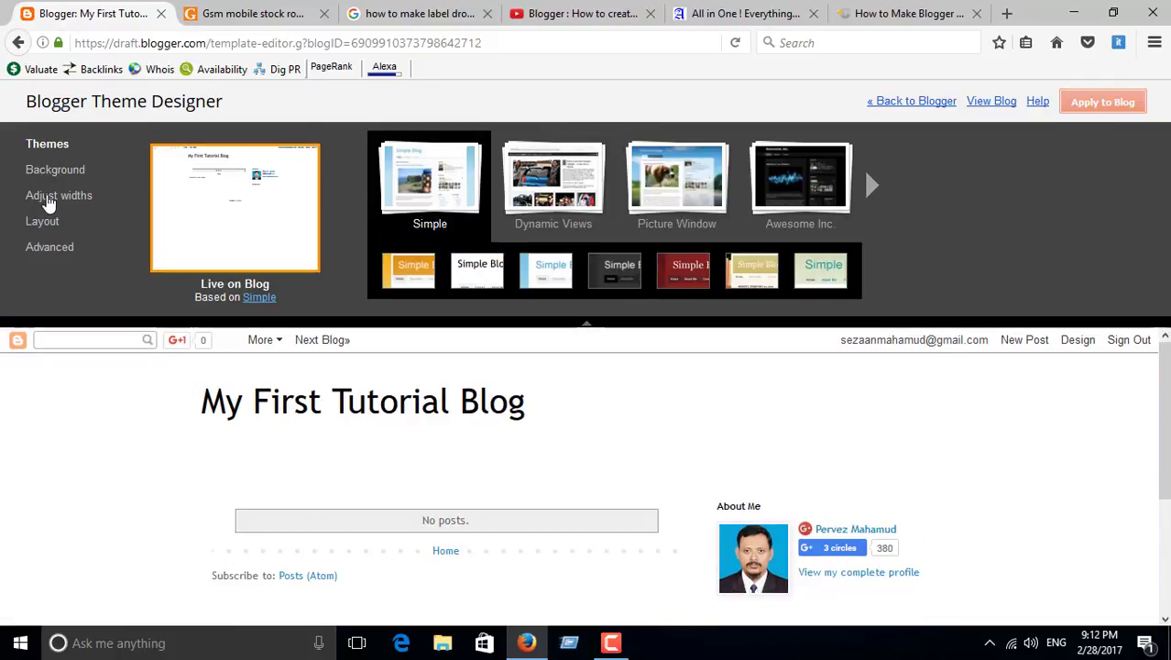
# Apply the preselected body and footer layout in the theme designer and return to the blog's dashboard
pyautogui.click(44, 221)
pyautogui.click(1105, 101)
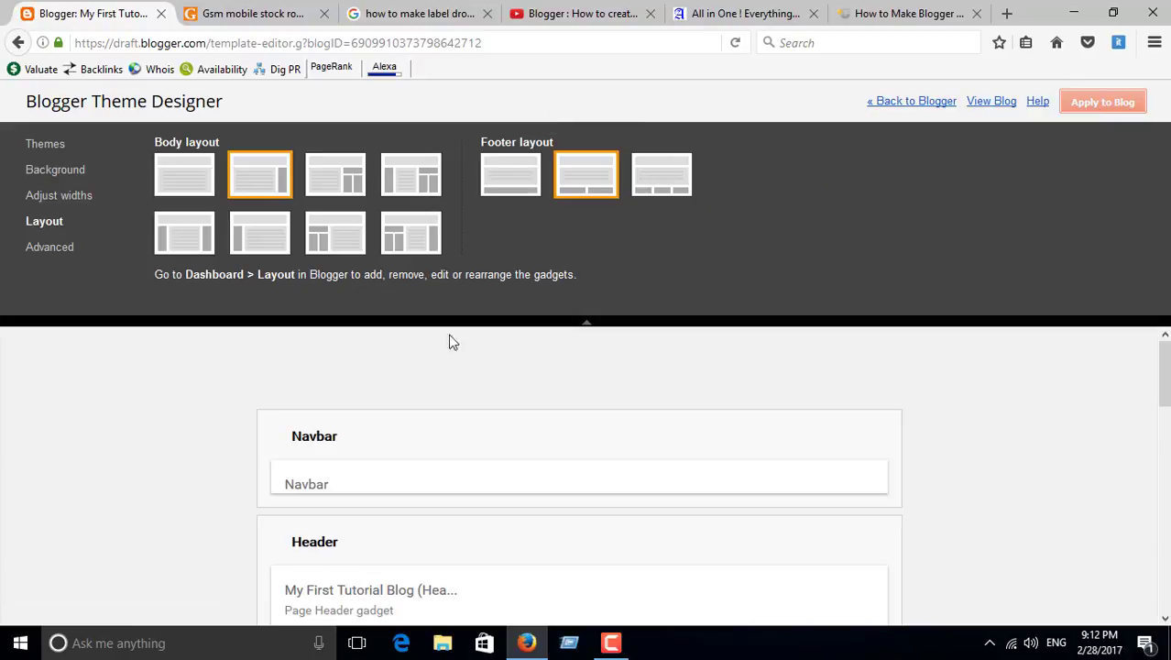
pyautogui.click(911, 101)
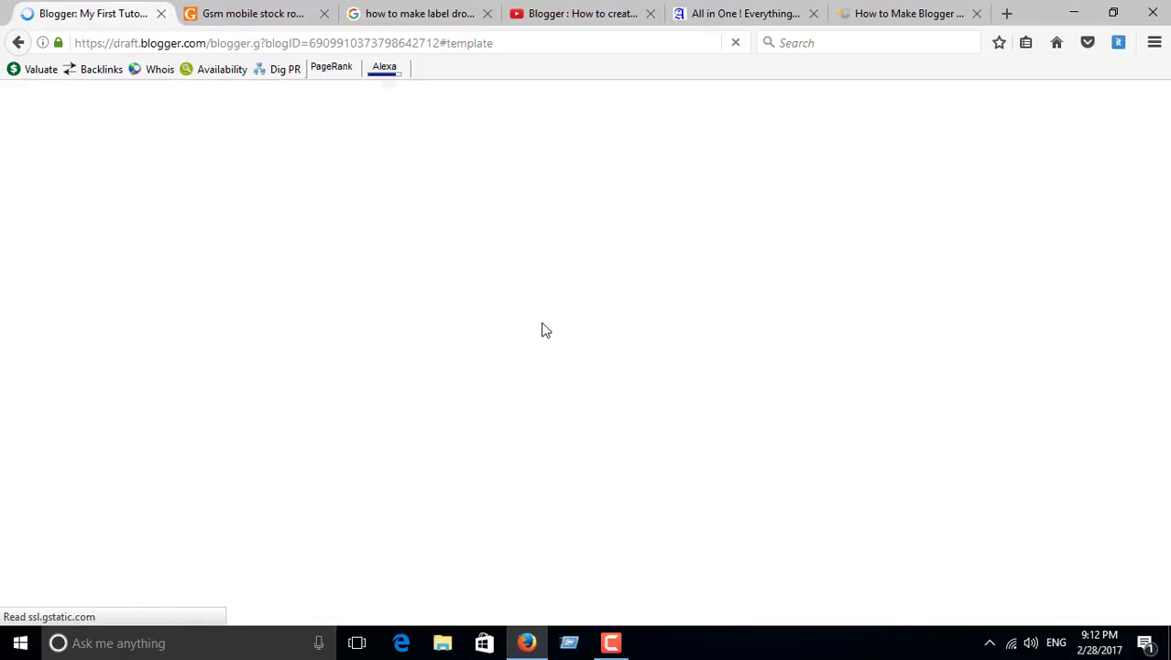
# Start the blog's first post and title it "How To Creat New Menu"
pyautogui.click(81, 220)
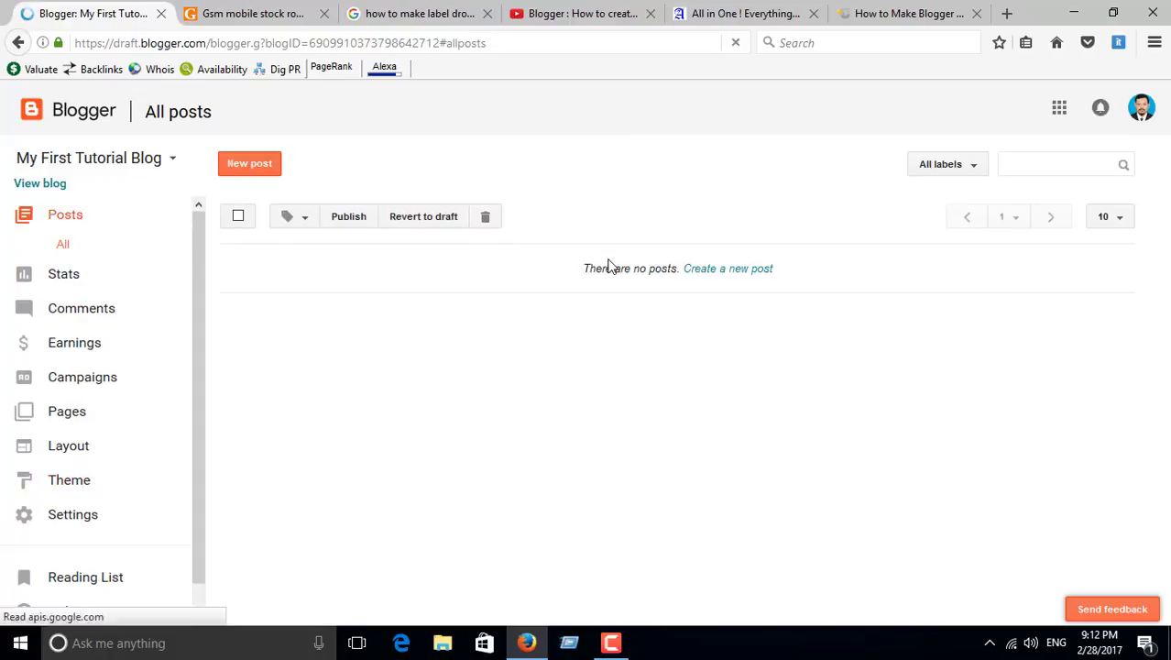
pyautogui.click(723, 267)
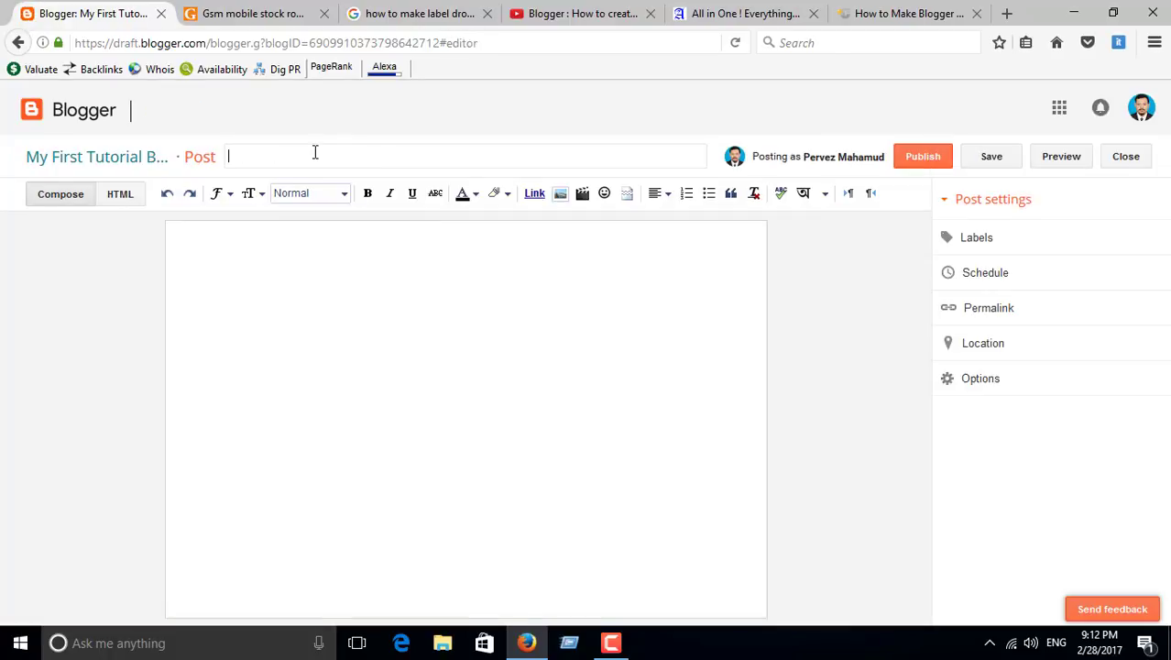
pyautogui.click(376, 161)
pyautogui.write('how To Creat new Menu')
pyautogui.click(235, 157)
pyautogui.press('BackSpace')
pyautogui.write('H')
pyautogui.click(303, 157)
pyautogui.press('BackSpace')
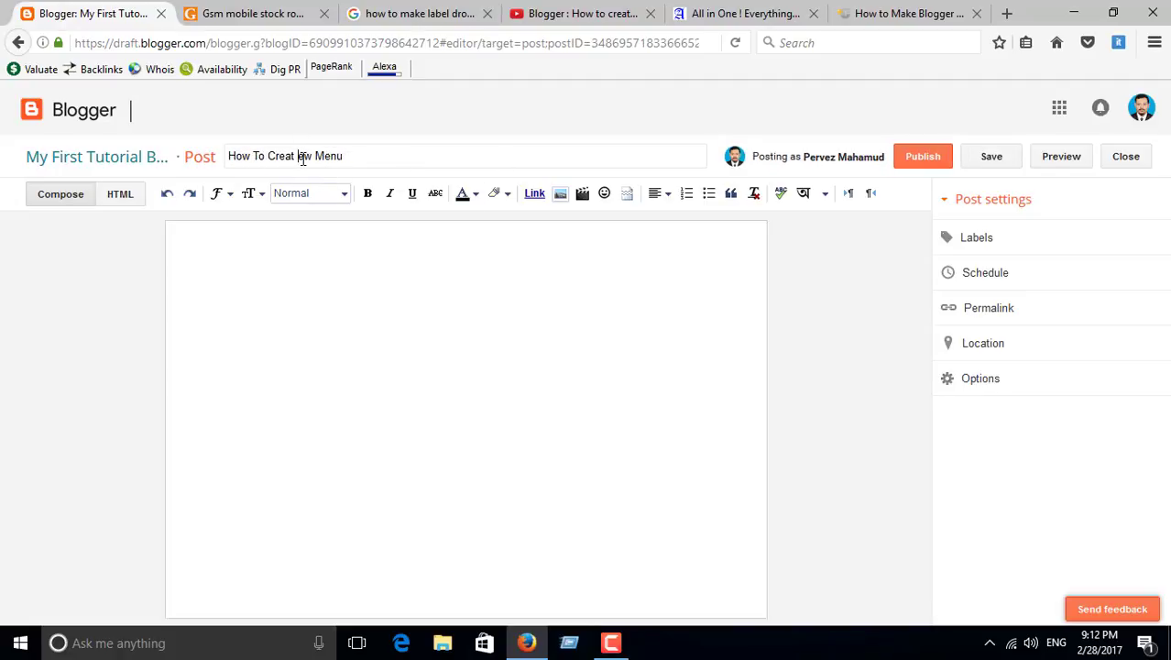
pyautogui.write('N')
# Copy the post title into the post body
pyautogui.hotkey('ctrl', 'a')
pyautogui.click(264, 266)
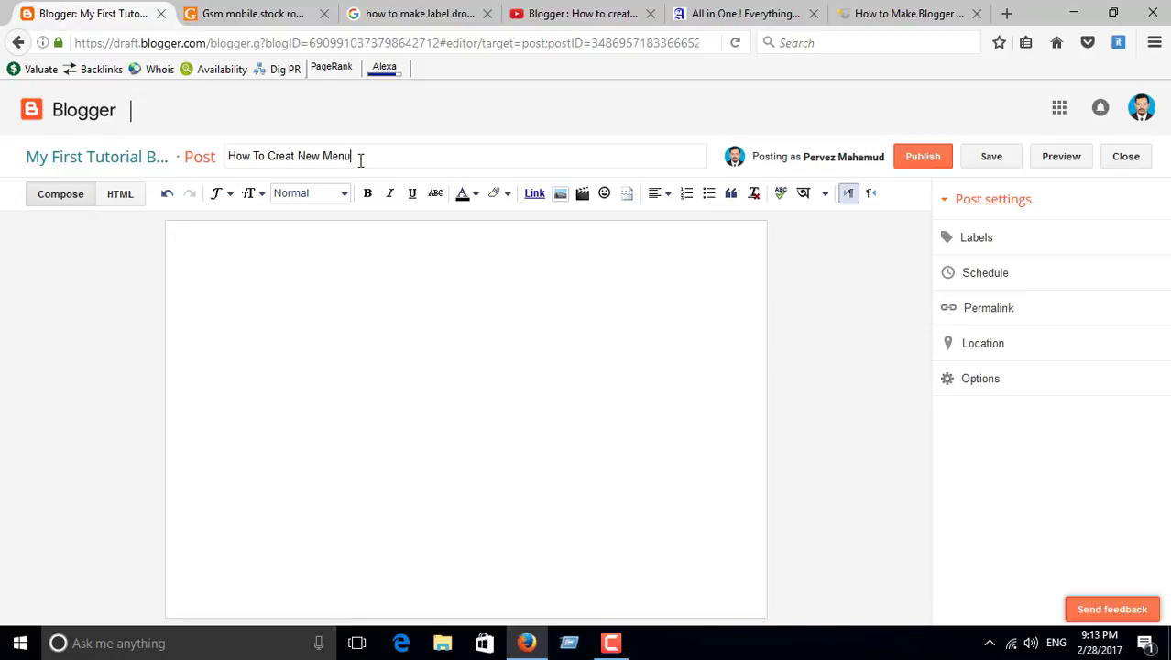
pyautogui.rightClick(251, 267)
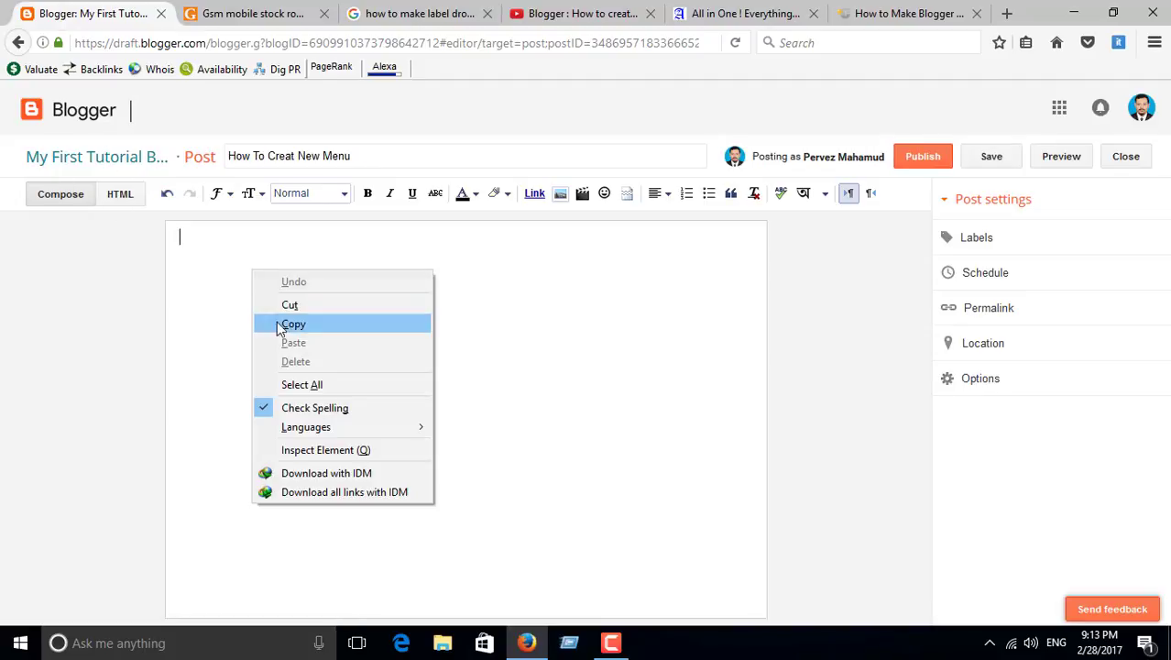
pyautogui.click(280, 325)
pyautogui.moveTo(352, 156); pyautogui.dragTo(133, 145)
pyautogui.hotkey('ctrl', 'c')
pyautogui.click(251, 240)
pyautogui.hotkey('ctrl', 'v')
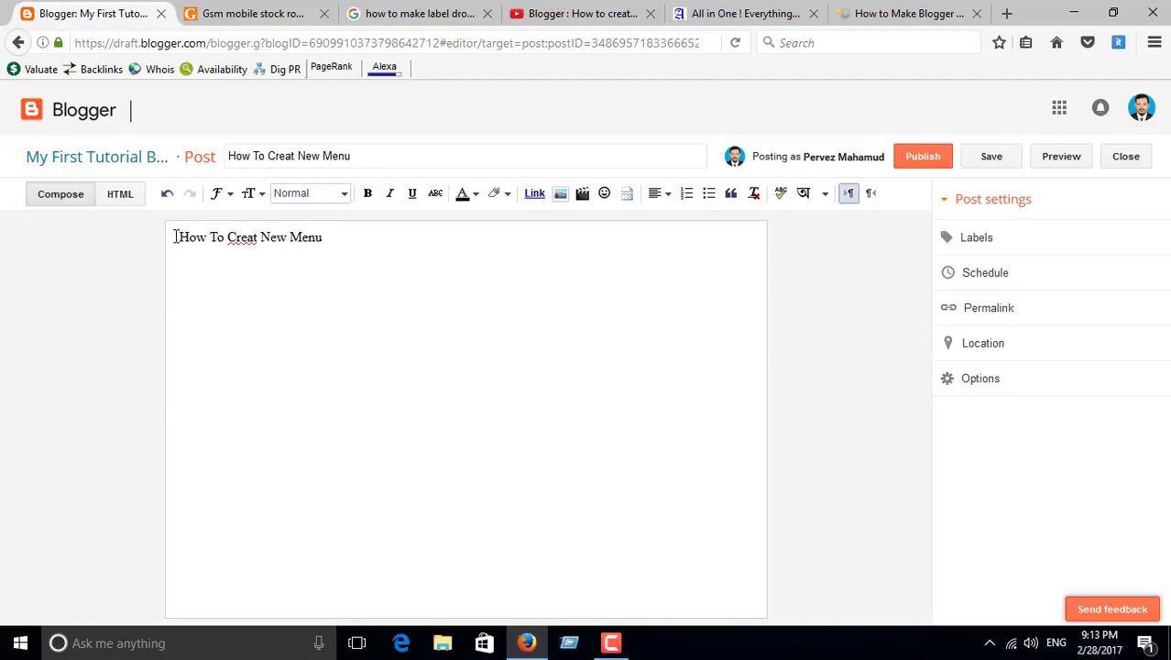
# Insert "Theses Is my First Menu" in front of the copied title in the post body
pyautogui.write('theses Is my ')
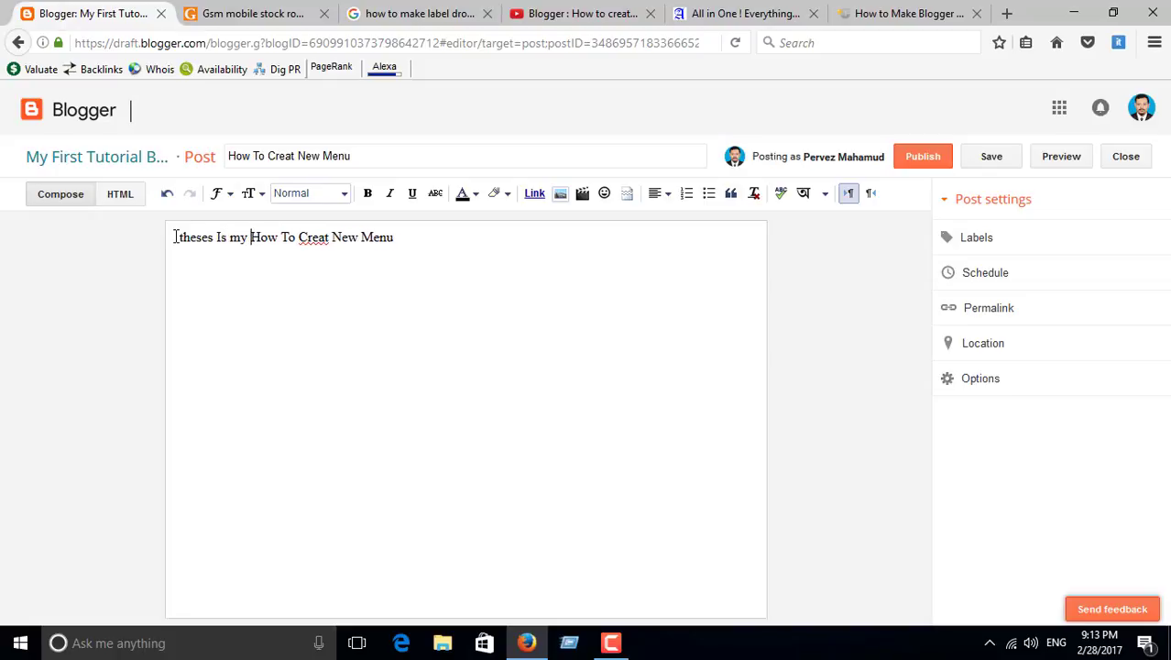
pyautogui.write('First')
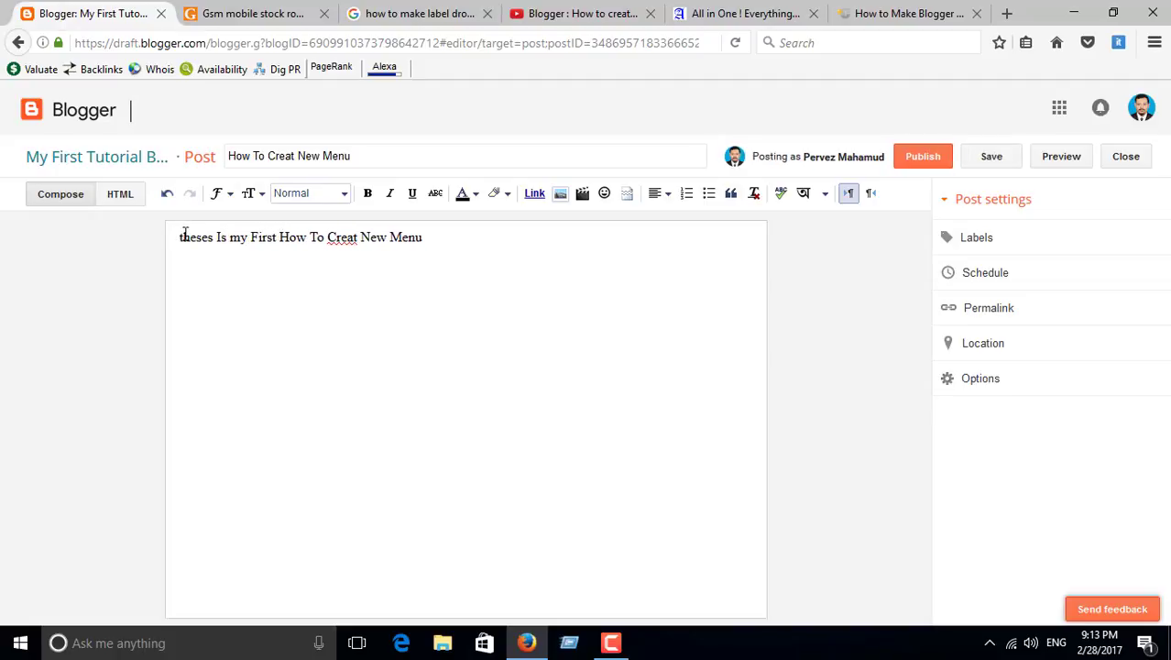
pyautogui.click(185, 234)
pyautogui.press('BackSpace')
pyautogui.write('T')
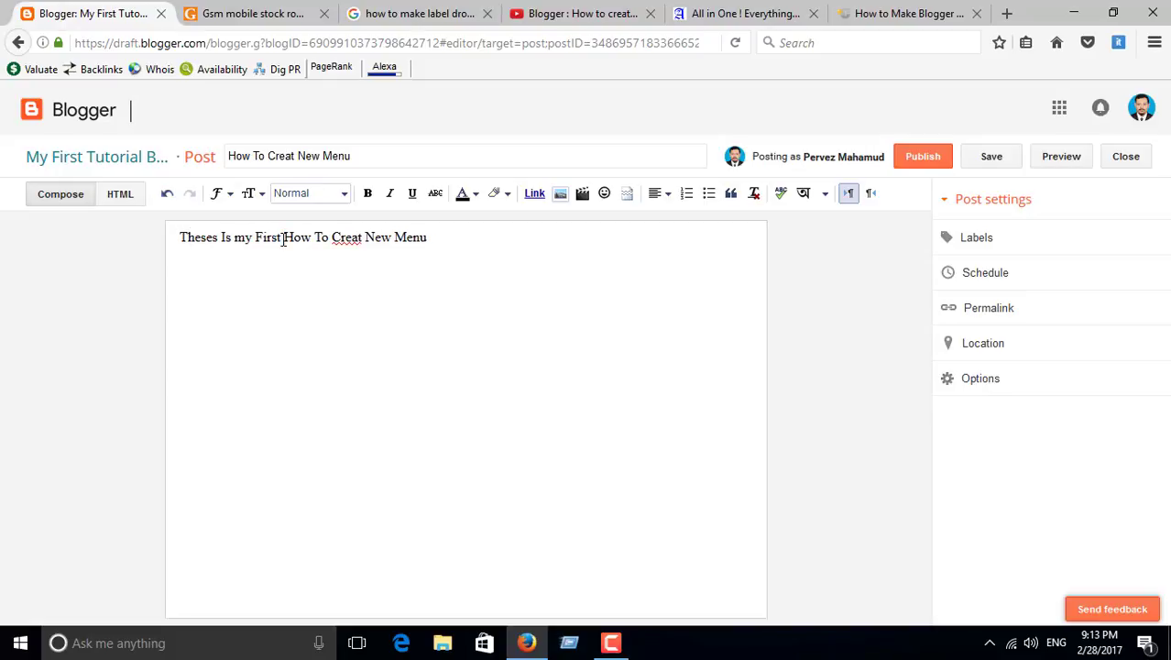
pyautogui.write('Menu')
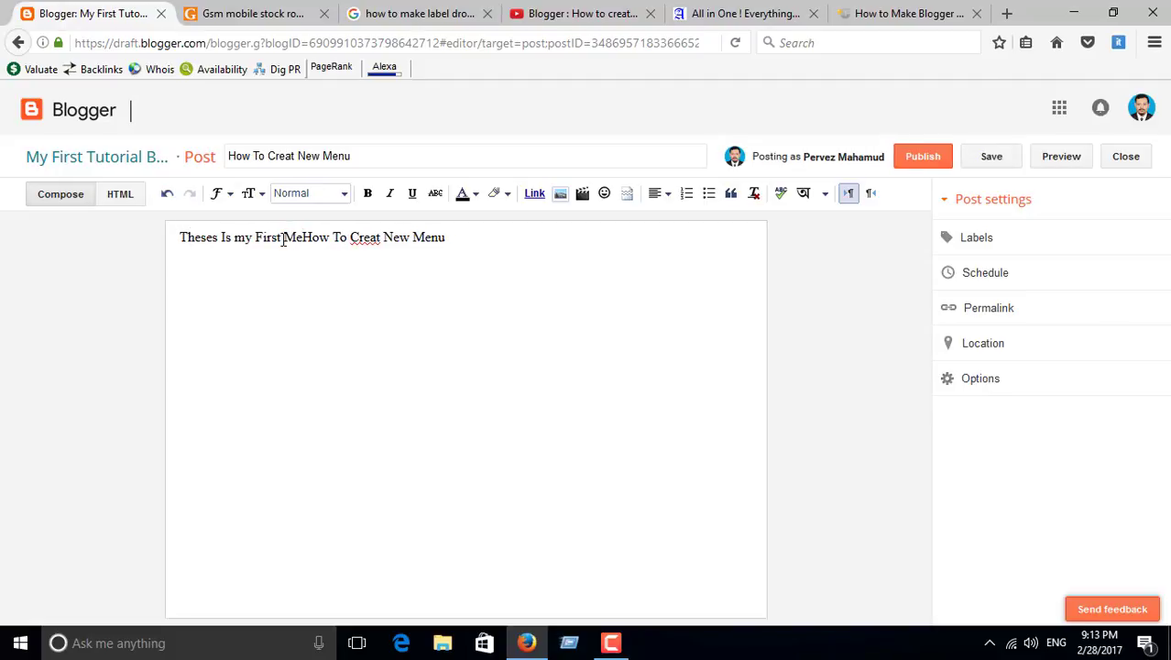
# Publish the post without sharing it on Google+
pyautogui.hotkey('ctrl', 'a')
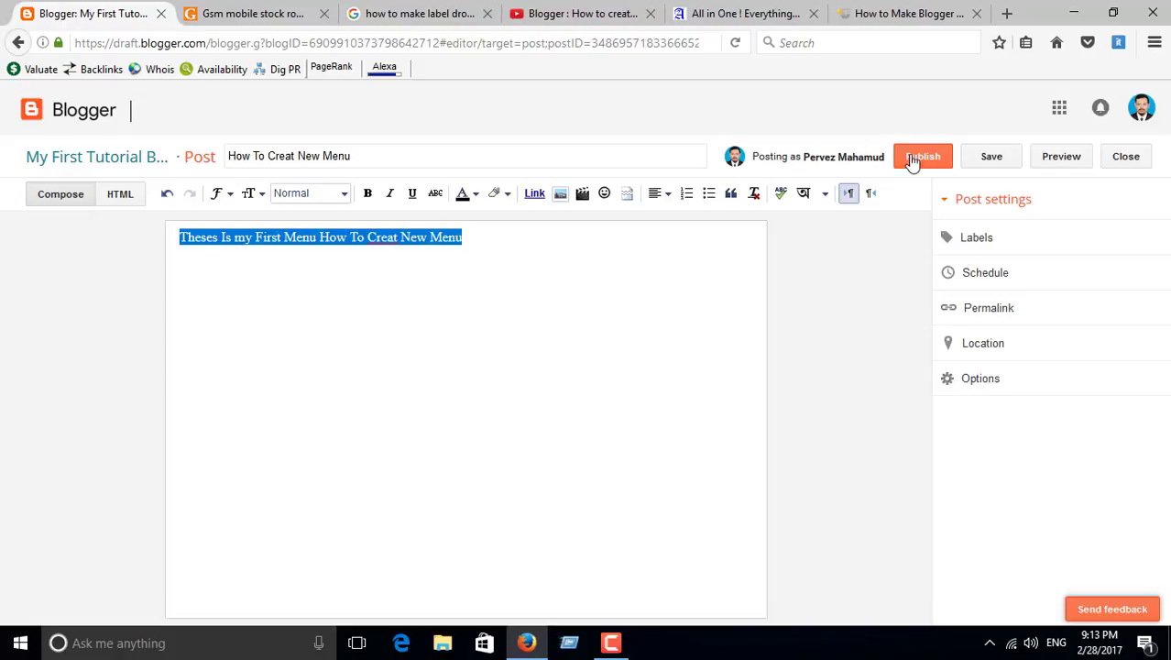
pyautogui.click(913, 160)
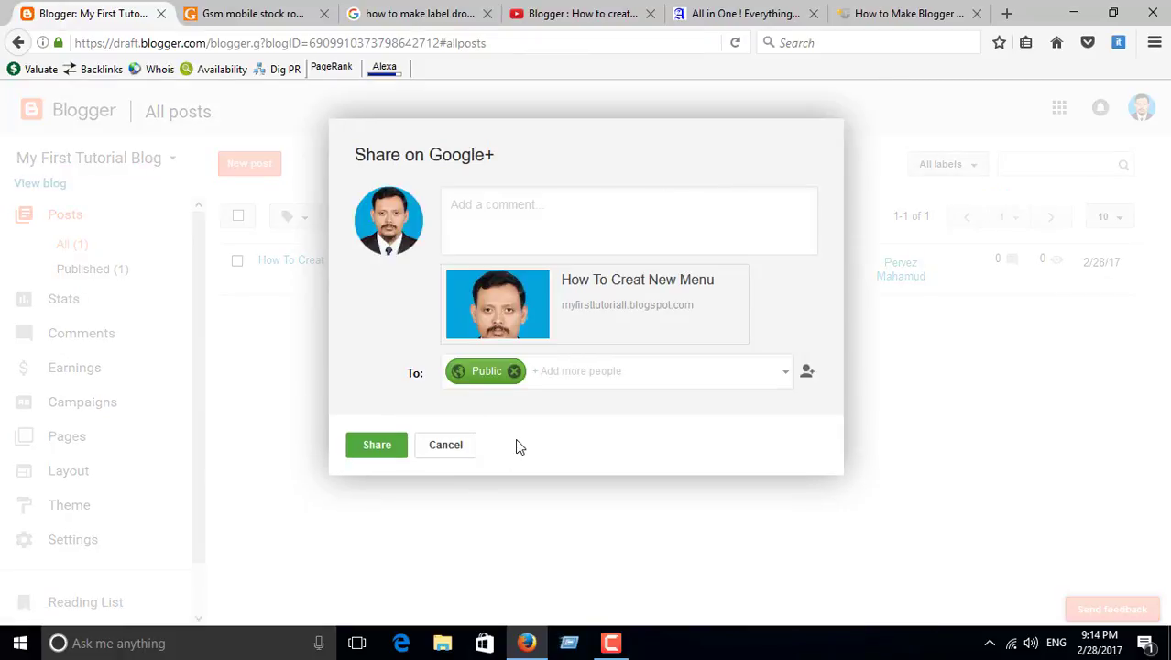
pyautogui.click(446, 445)
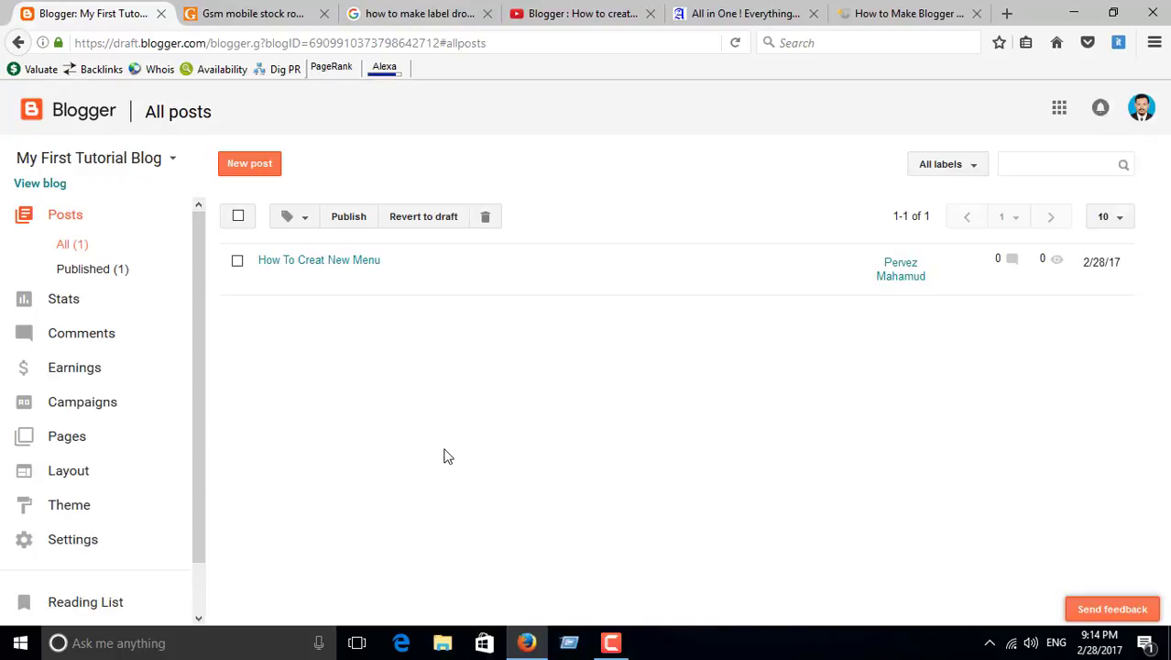
# Set auto-sharing of new posts to Google+ to Yes and the prompt to share after posting to No, and save the settings
pyautogui.click(70, 538)
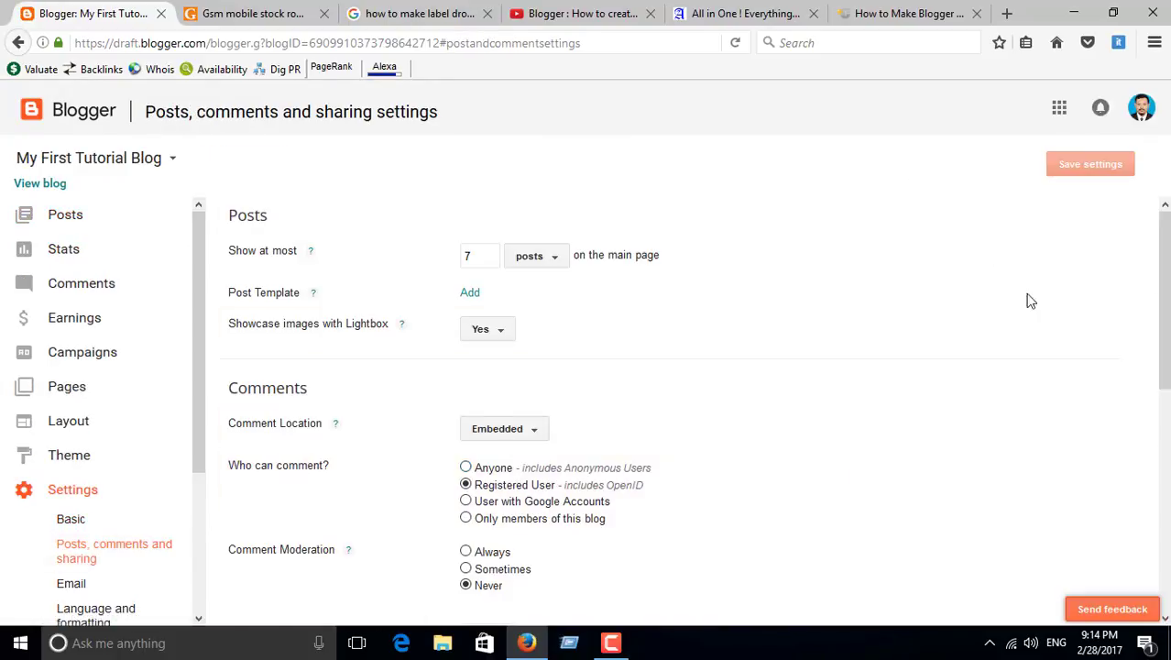
pyautogui.scroll(-6, 1057, 433)
pyautogui.scroll(-1, 538, 546)
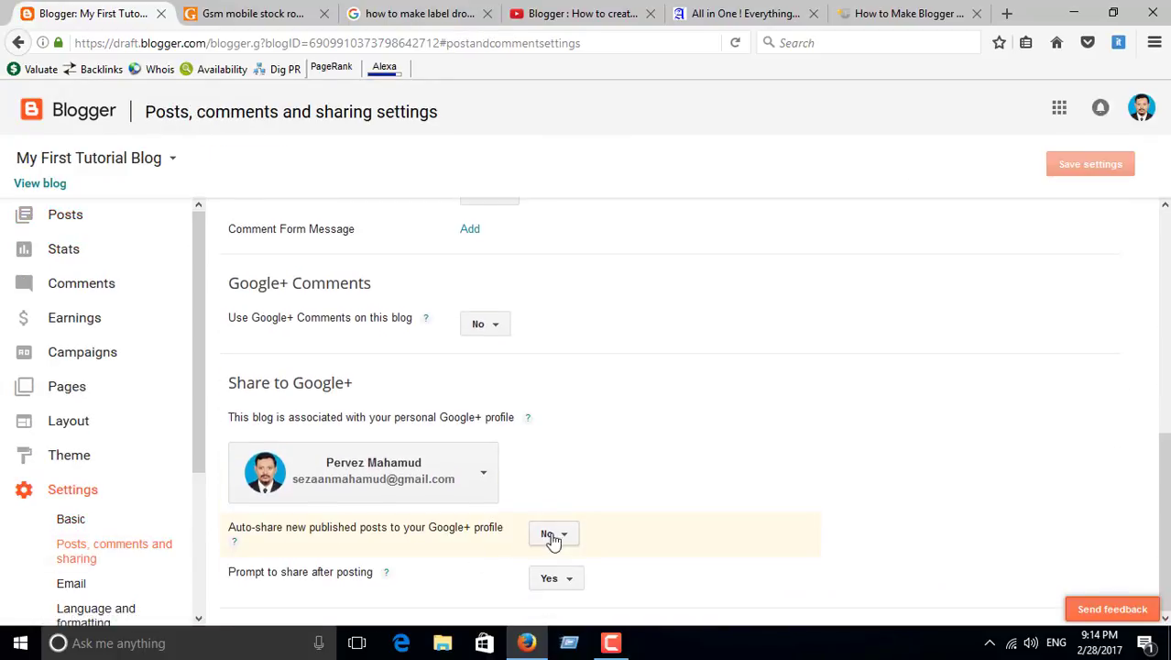
pyautogui.click(564, 570)
pyautogui.click(560, 546)
pyautogui.click(560, 541)
pyautogui.click(552, 563)
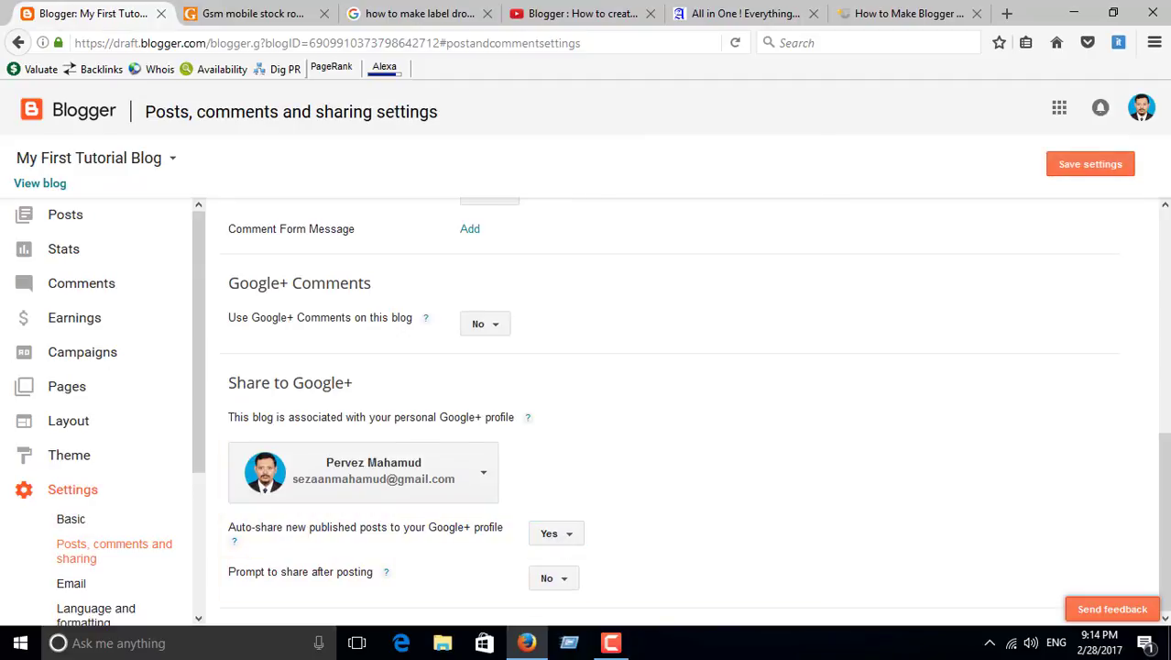
pyautogui.moveTo(1163, 518); pyautogui.dragTo(1164, 302)
pyautogui.click(1110, 169)
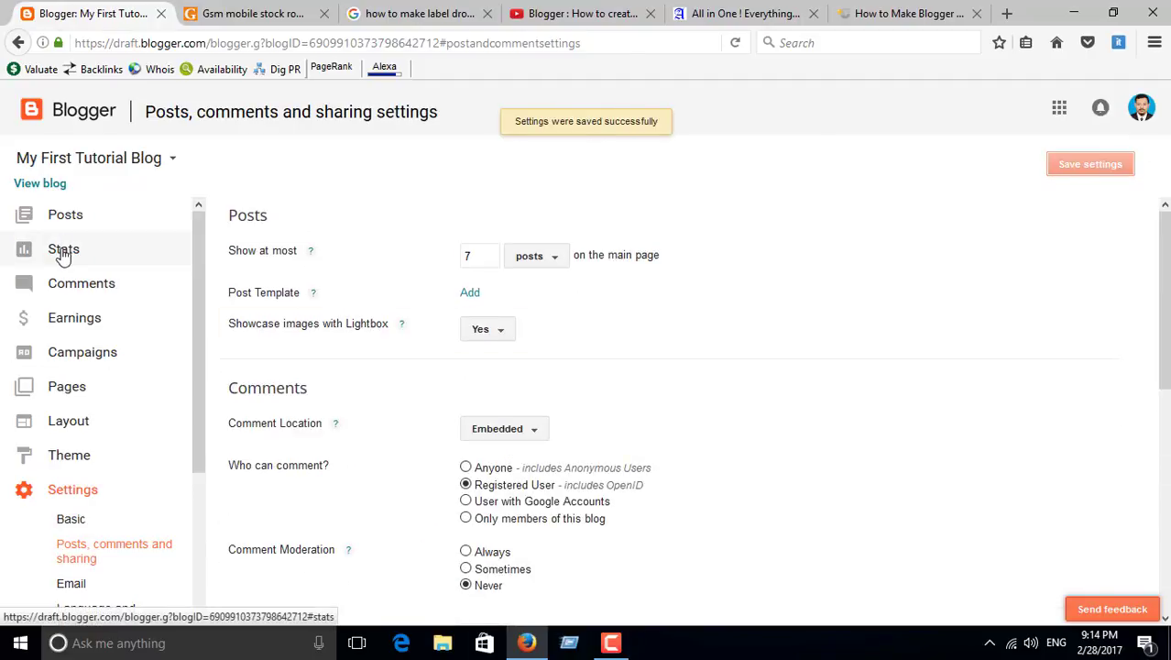
# View the live blog with its published post and return to the dashboard
pyautogui.click(40, 183)
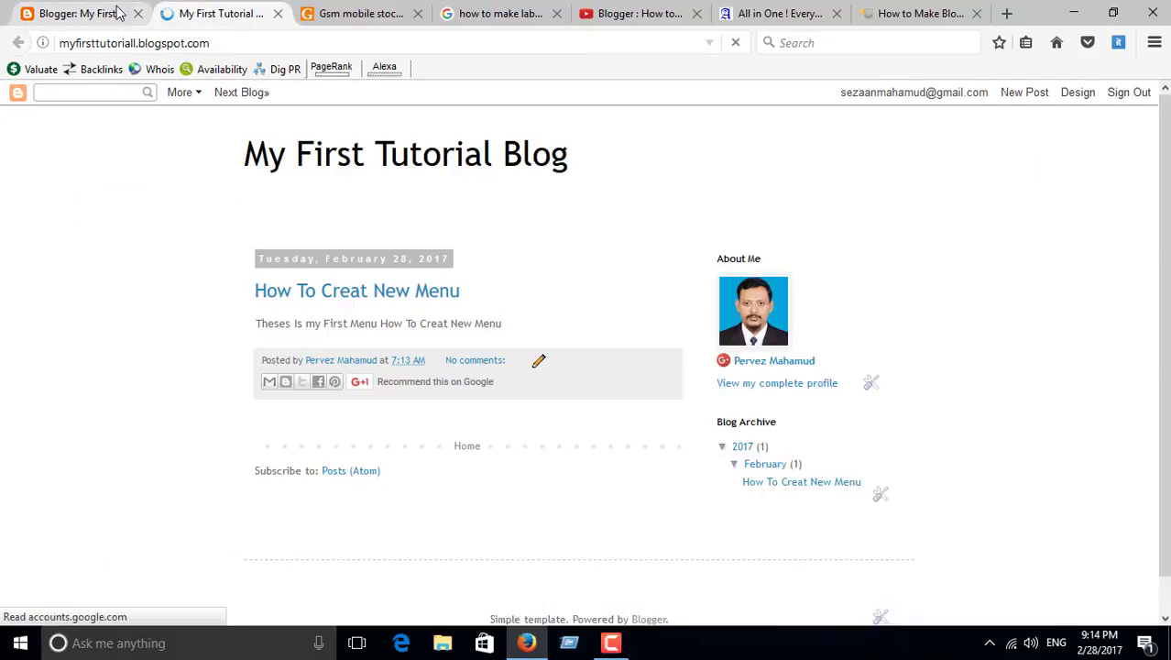
pyautogui.click(84, 12)
pyautogui.hotkey('ctrl', 'Tab')
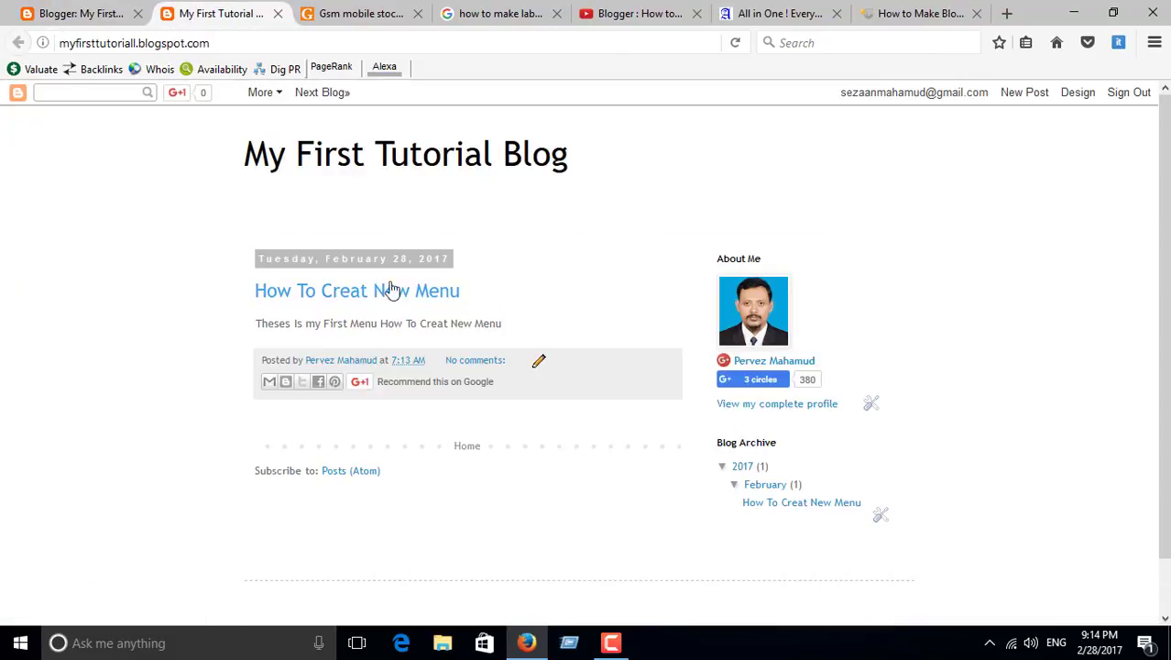
pyautogui.hotkey('ctrl', 'shift', 'Tab')
# Create and publish a second post titled "Sab menu" with the body text "Theses my firsr Creat First Sub Menu"
pyautogui.click(65, 215)
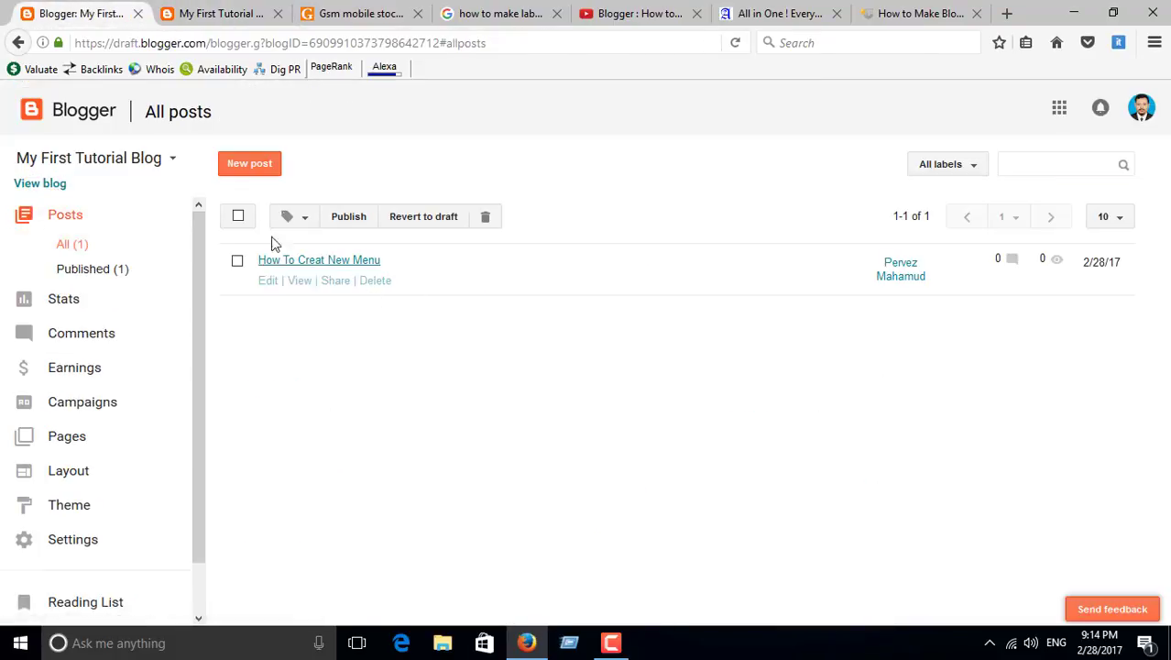
pyautogui.click(248, 162)
pyautogui.click(316, 157)
pyautogui.write('Sab menu')
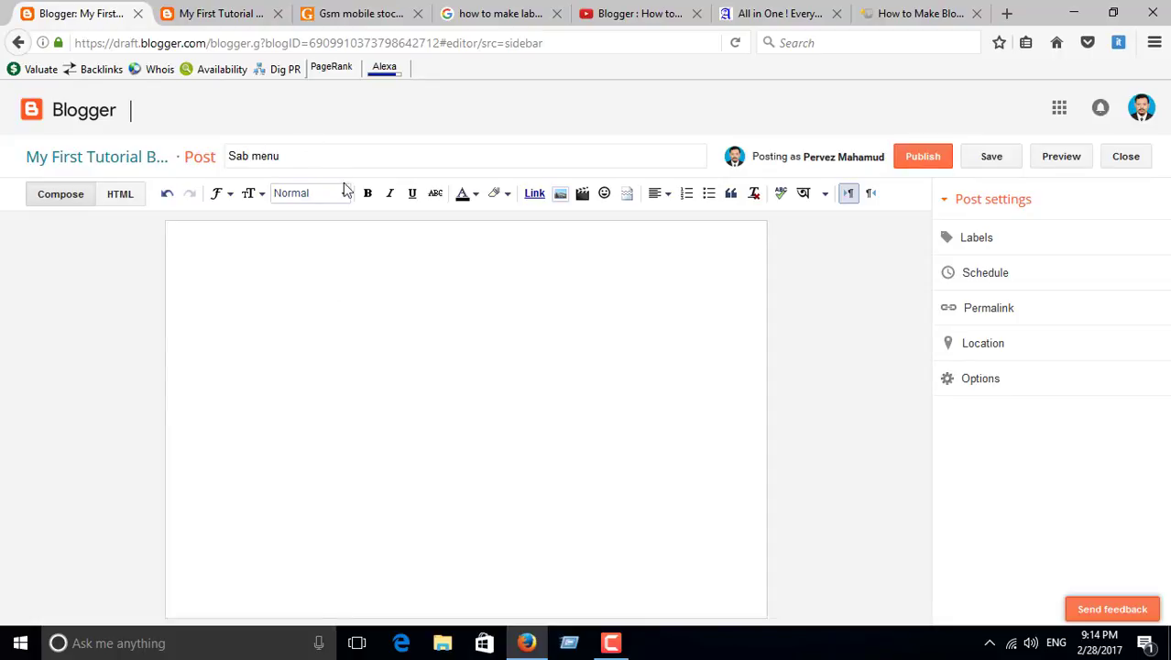
pyautogui.click(325, 242)
pyautogui.write('Theses my firsr Creat First Sub Menu')
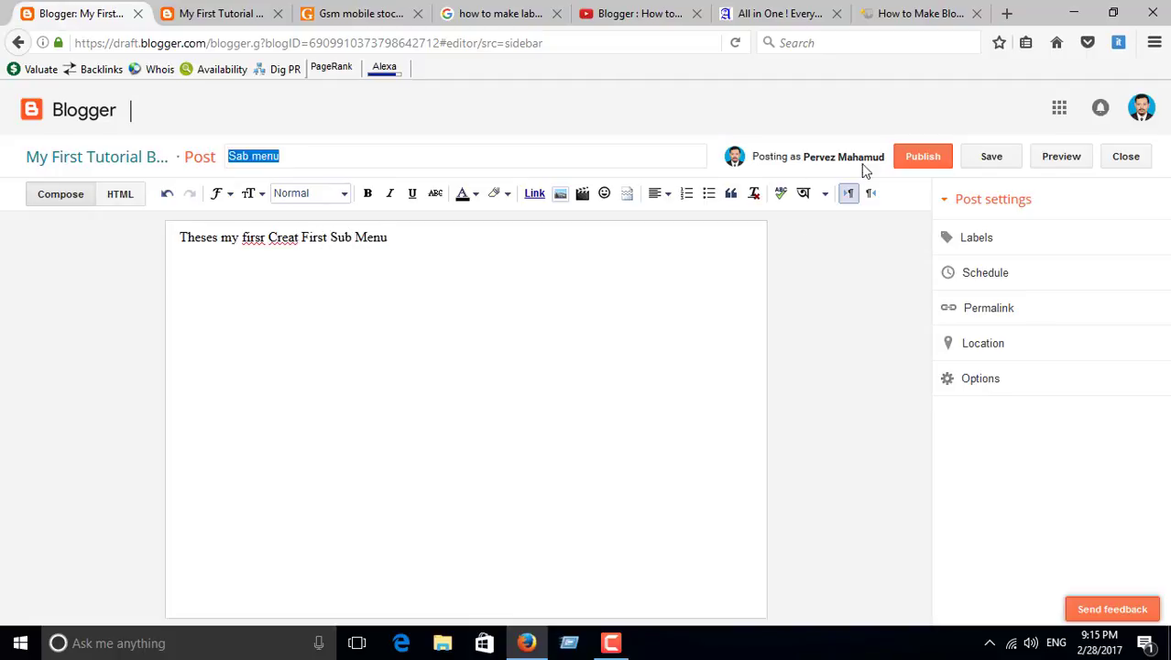
pyautogui.click(974, 163)
pyautogui.click(938, 159)
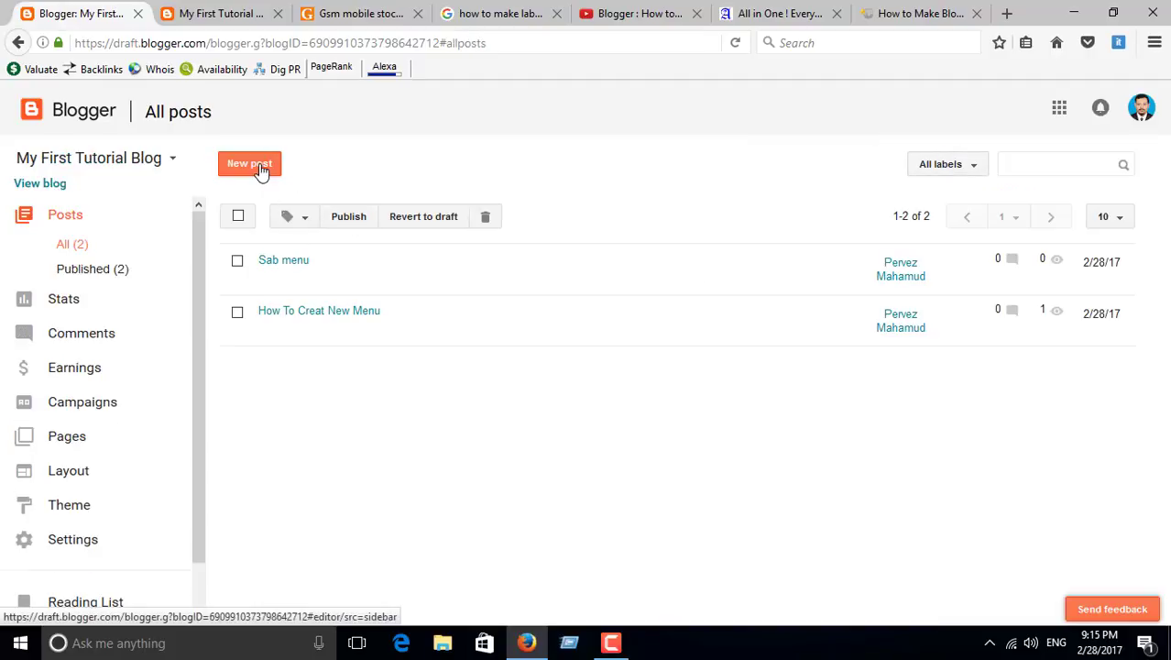
# Start a third post and give it the title "New post"
pyautogui.click(261, 171)
pyautogui.click(293, 160)
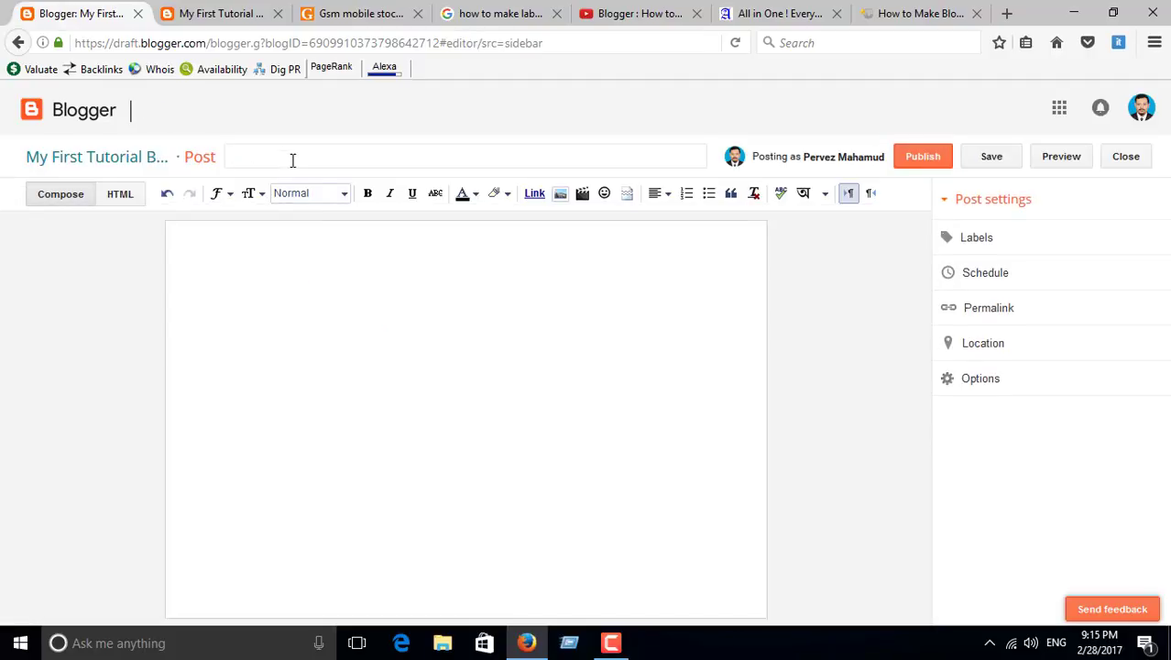
pyautogui.write('how To Post Blog Spot New post')
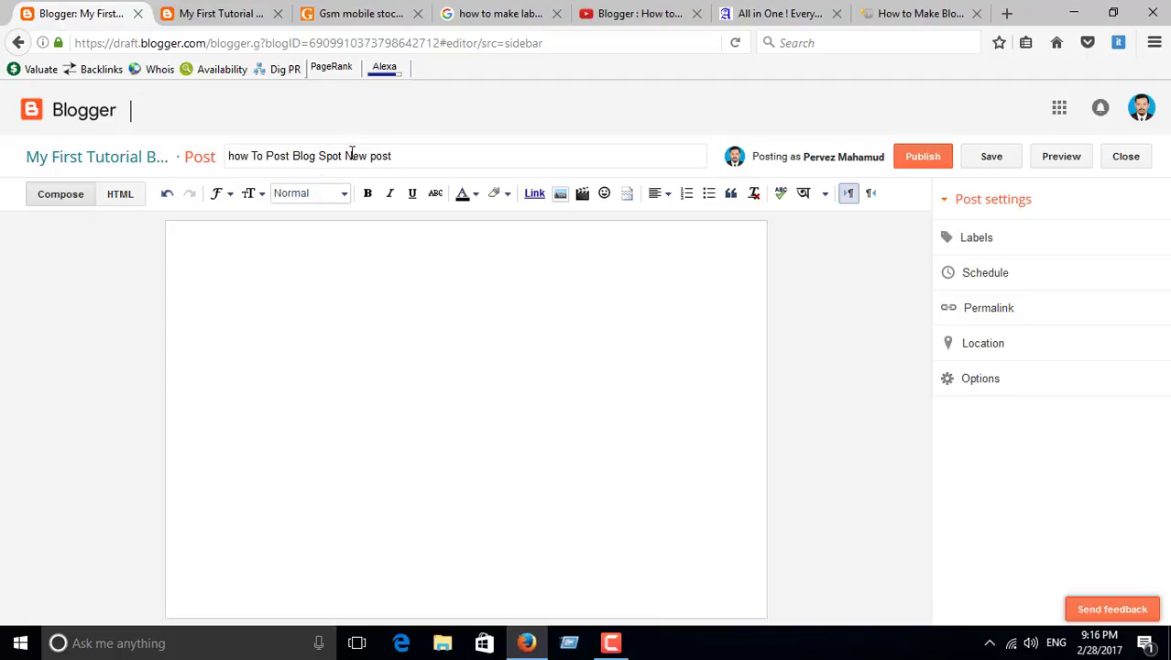
pyautogui.moveTo(343, 154); pyautogui.dragTo(183, 156)
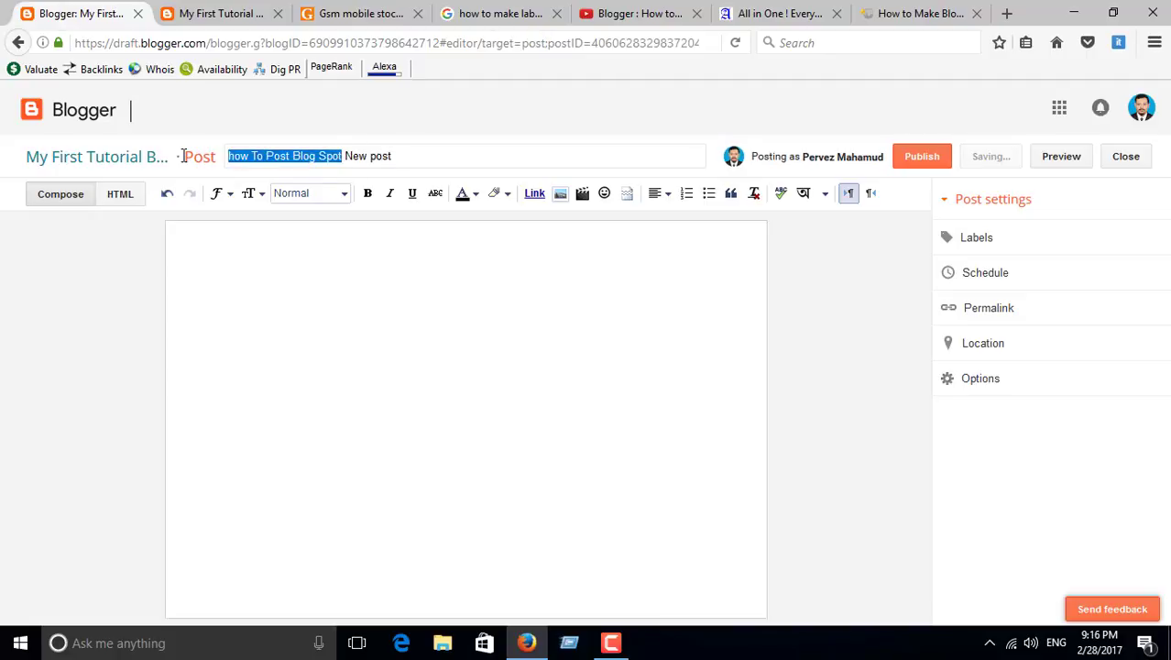
pyautogui.press('BackSpace')
pyautogui.hotkey('ctrl', 'a')
# Write "How to Post New Blogspot Post" in the body of the third post
pyautogui.click(323, 261)
pyautogui.write('How ')
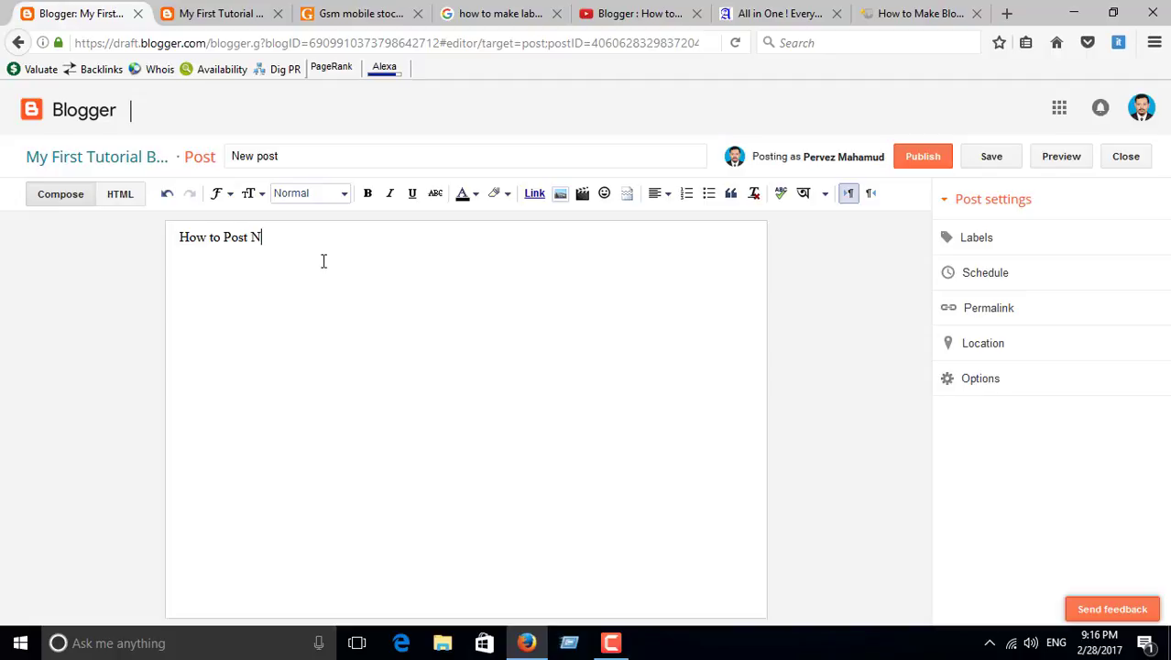
pyautogui.write('to Post New Blogspot Post')
pyautogui.rightClick(306, 243)
pyautogui.click(384, 244)
pyautogui.hotkey('ctrl', 'z')
# Extend the third post's body with ".Here I well Post Now How To Post A New post Theses is My Description How To Post" and publish it
pyautogui.write('.He')
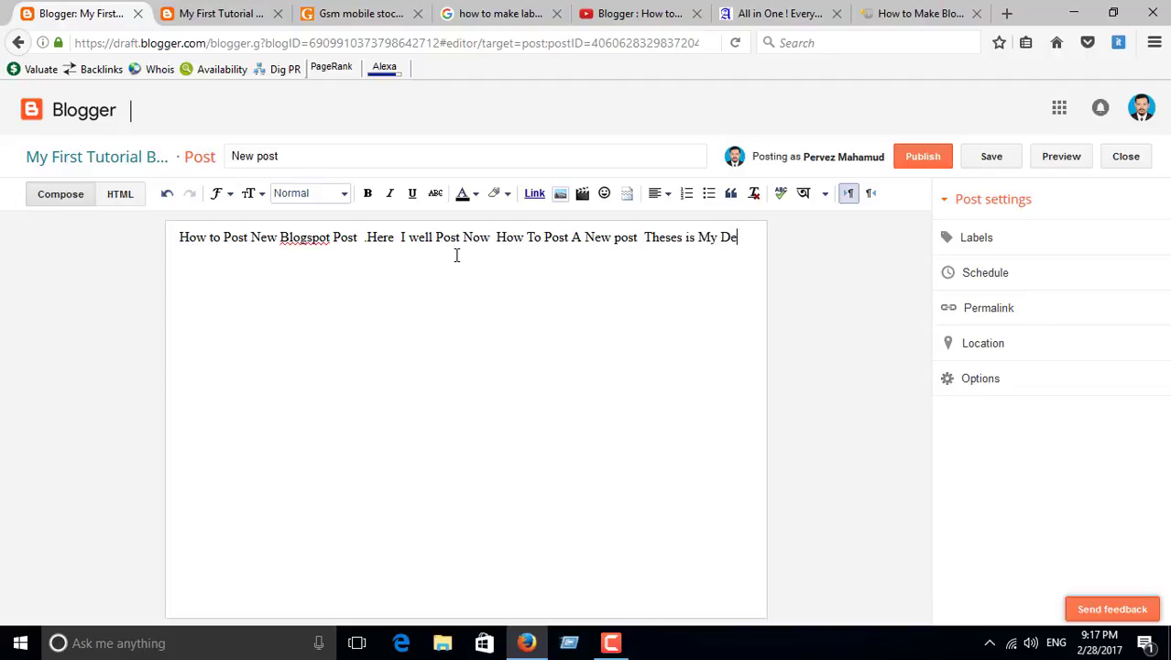
pyautogui.write('scription')
pyautogui.rightClick(234, 247)
pyautogui.click(264, 264)
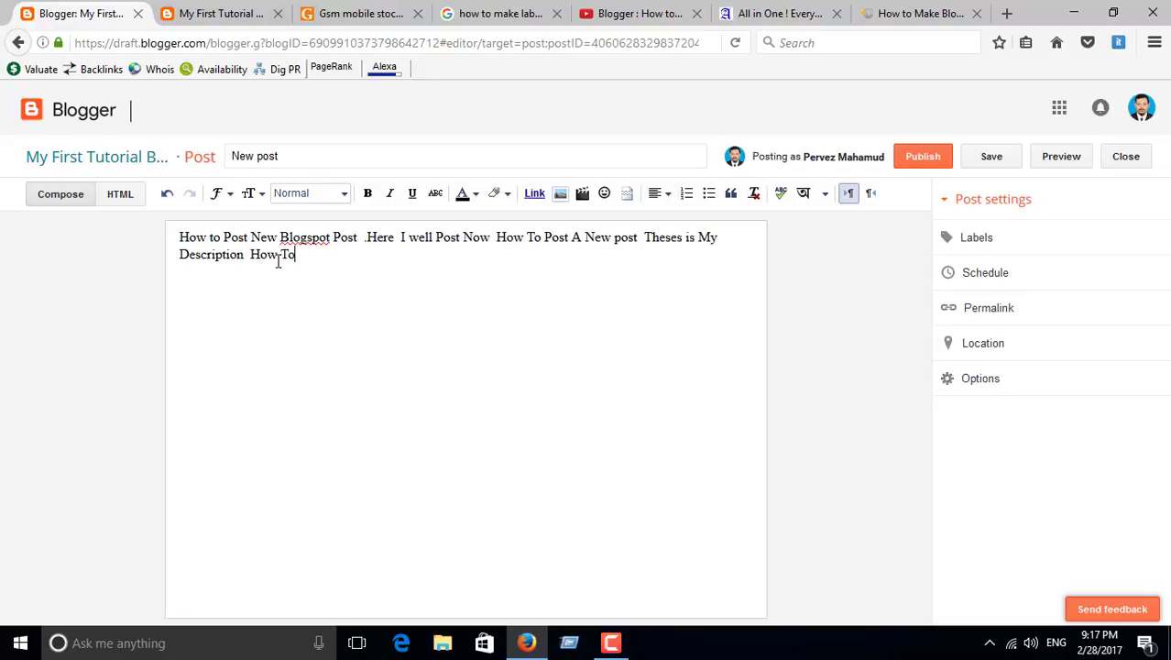
pyautogui.write('How To posty')
pyautogui.hotkey('ctrl', 'a')
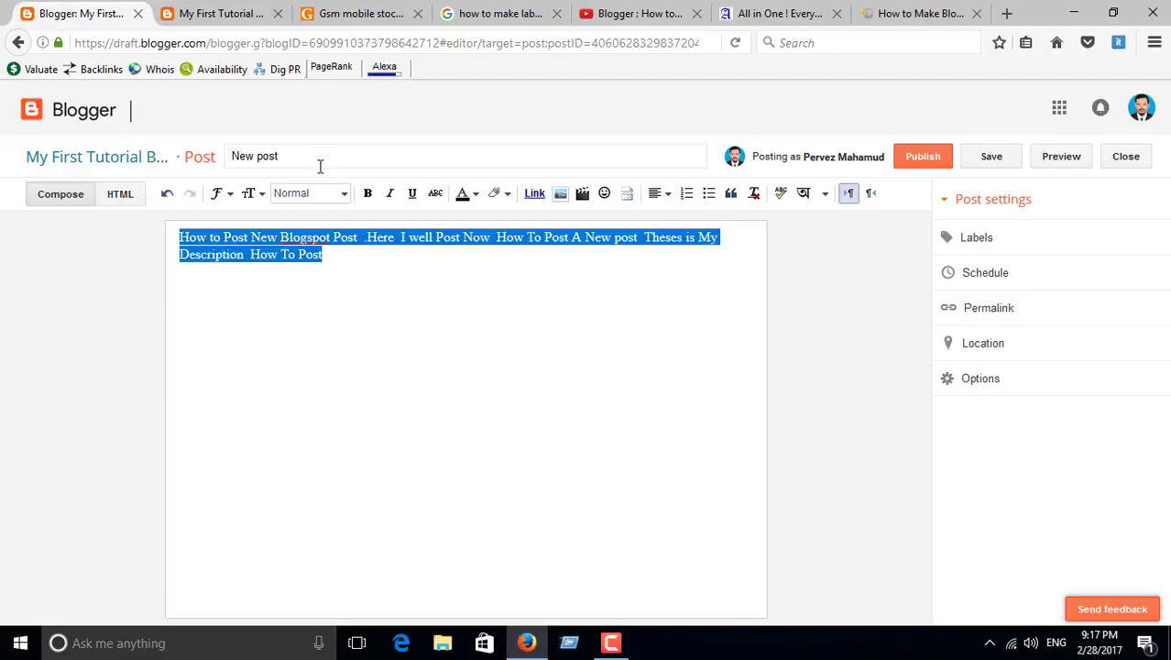
pyautogui.tripleClick(278, 156)
pyautogui.click(924, 157)
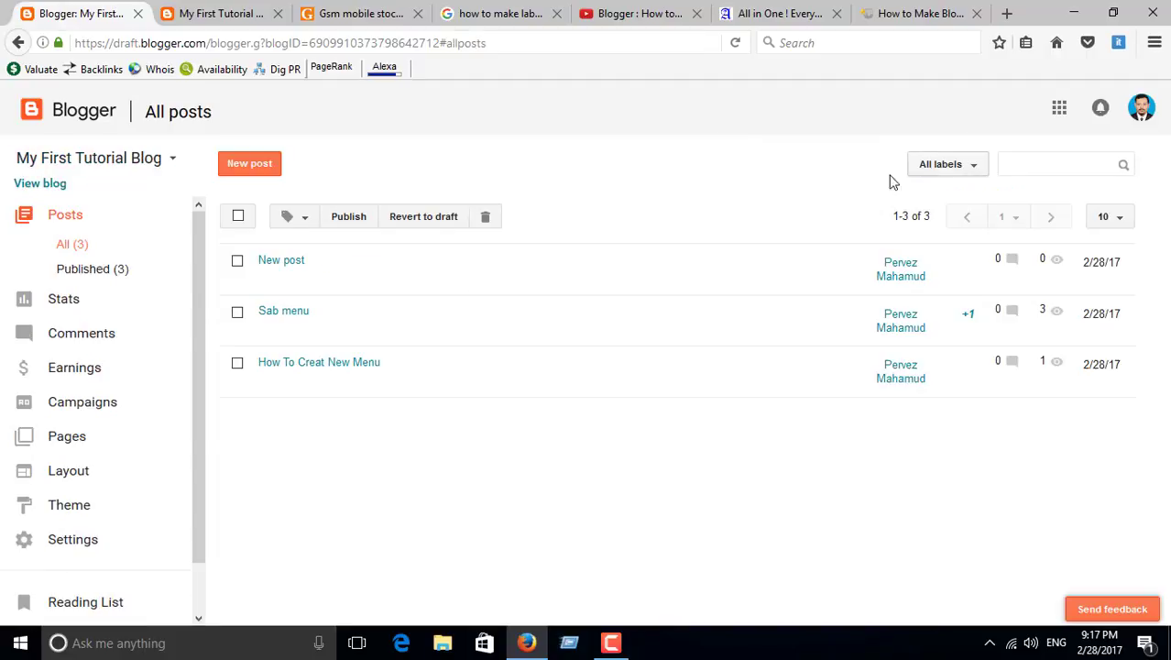
# Start a fourth post and give it the title "These is Menu"
pyautogui.click(254, 164)
pyautogui.click(276, 156)
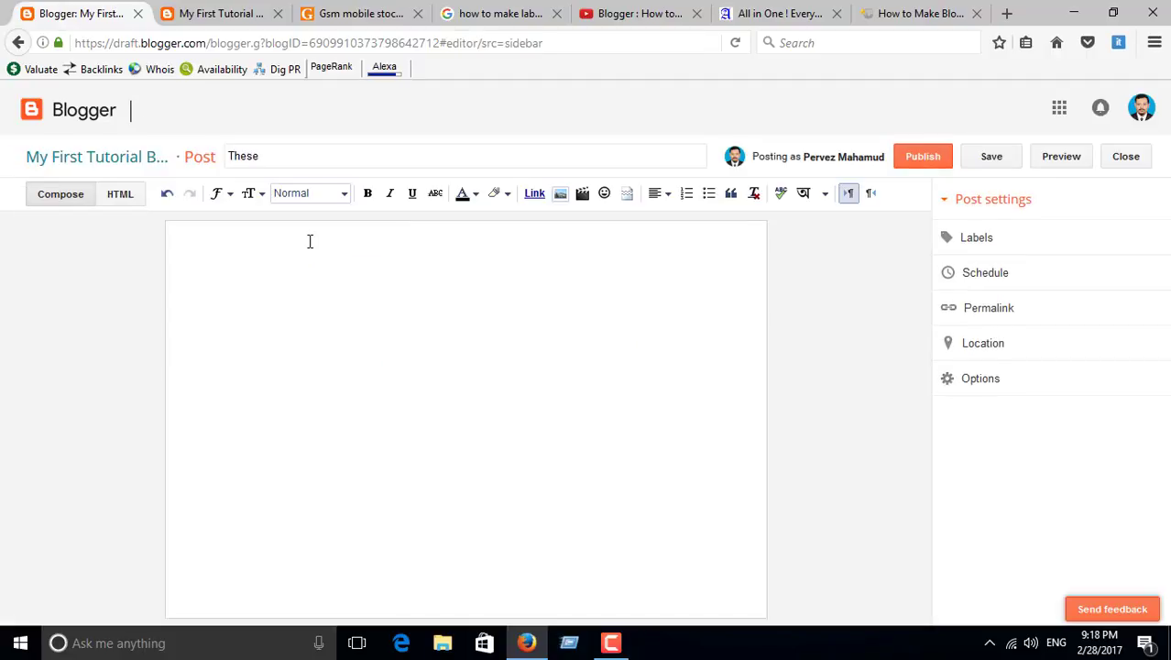
pyautogui.press('BackSpace')
pyautogui.press('BackSpace')
pyautogui.press('BackSpace')
pyautogui.press('BackSpace')
pyautogui.press('BackSpace')
pyautogui.press('BackSpace')
# Write "Theses is My First Menu how To Post new Menu Here i Well Show You" as the fourth post's body and publish it
pyautogui.write('My First Menu how To Post n')
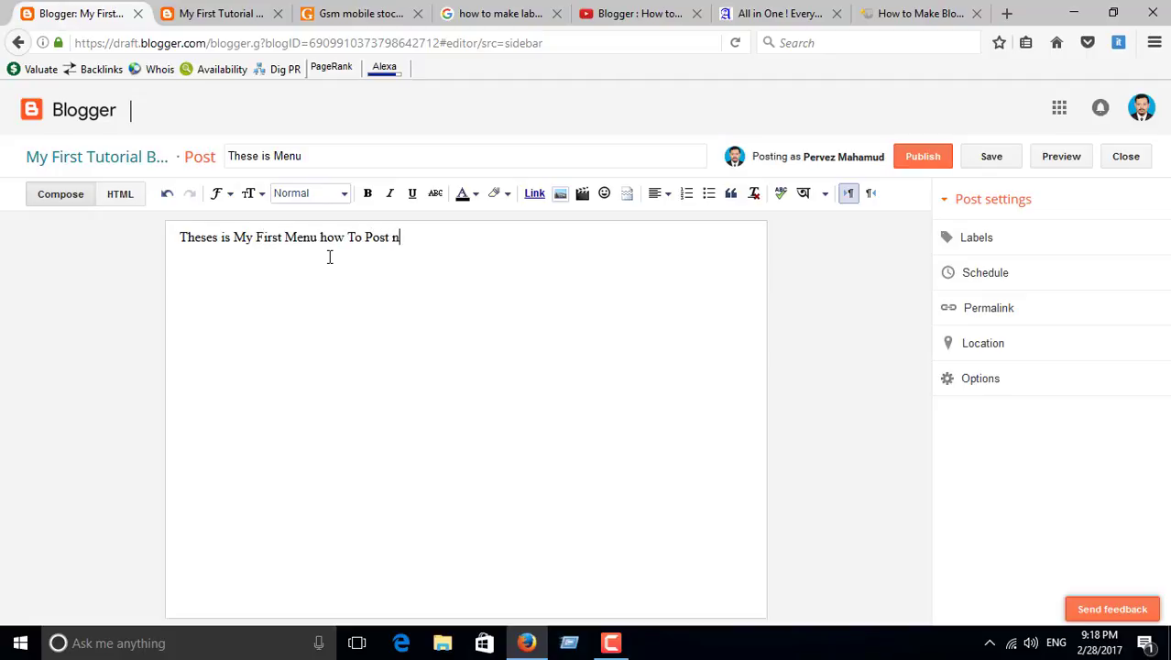
pyautogui.write('Here i Well Show You')
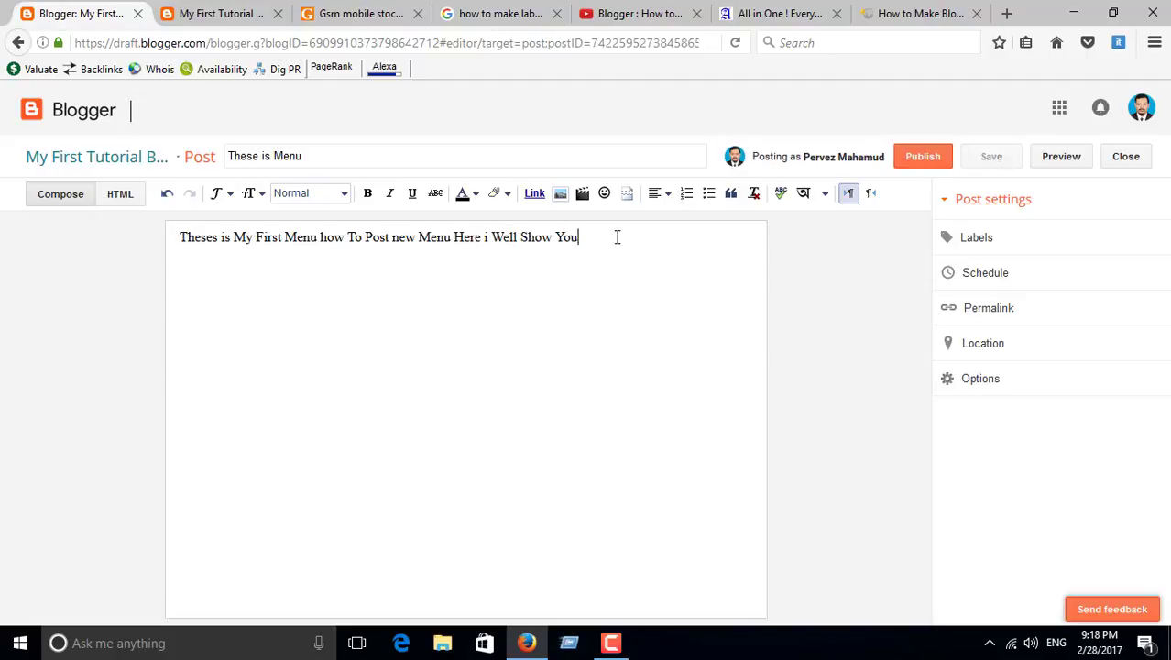
pyautogui.hotkey('ctrl', 'a')
pyautogui.click(923, 156)
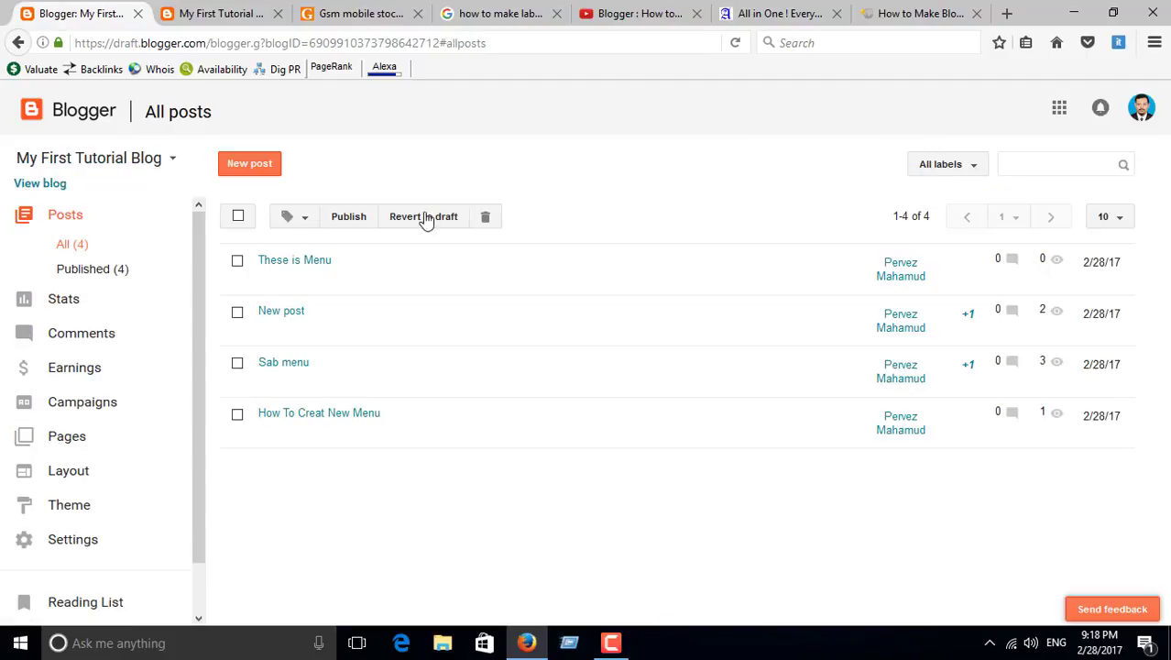
# View the live blog with the newly published posts and return to the dashboard
pyautogui.click(45, 185)
pyautogui.click(96, 13)
pyautogui.click(188, 13)
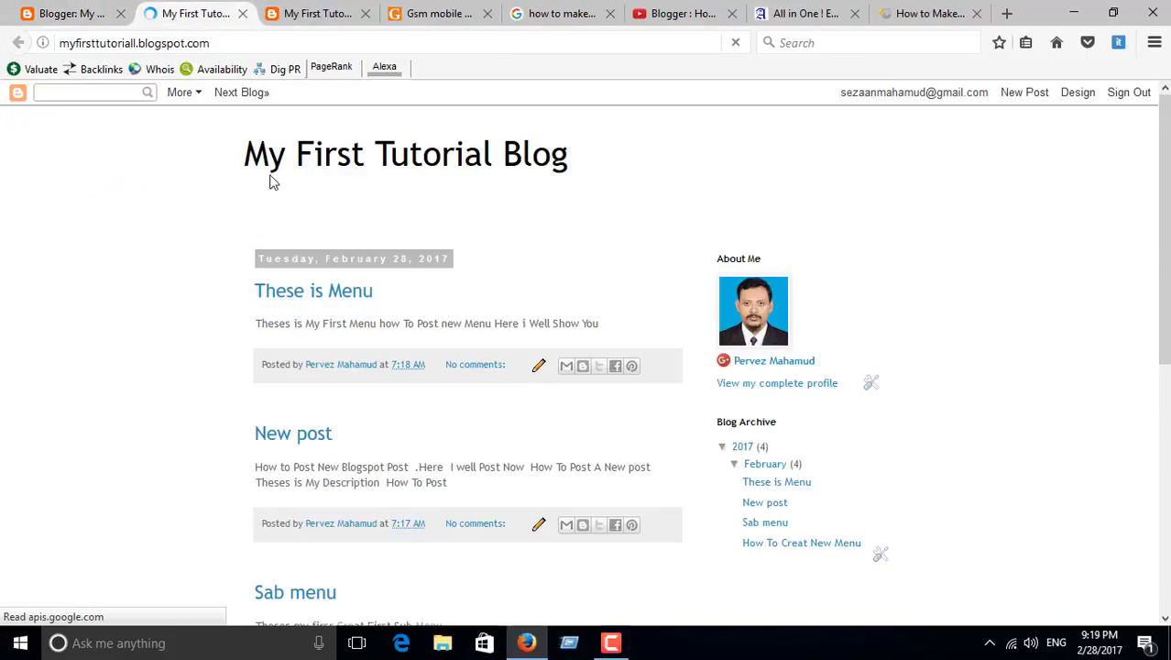
pyautogui.moveTo(270, 180); pyautogui.dragTo(622, 165)
pyautogui.scroll(-3, 1160, 364)
pyautogui.scroll(3, 1160, 364)
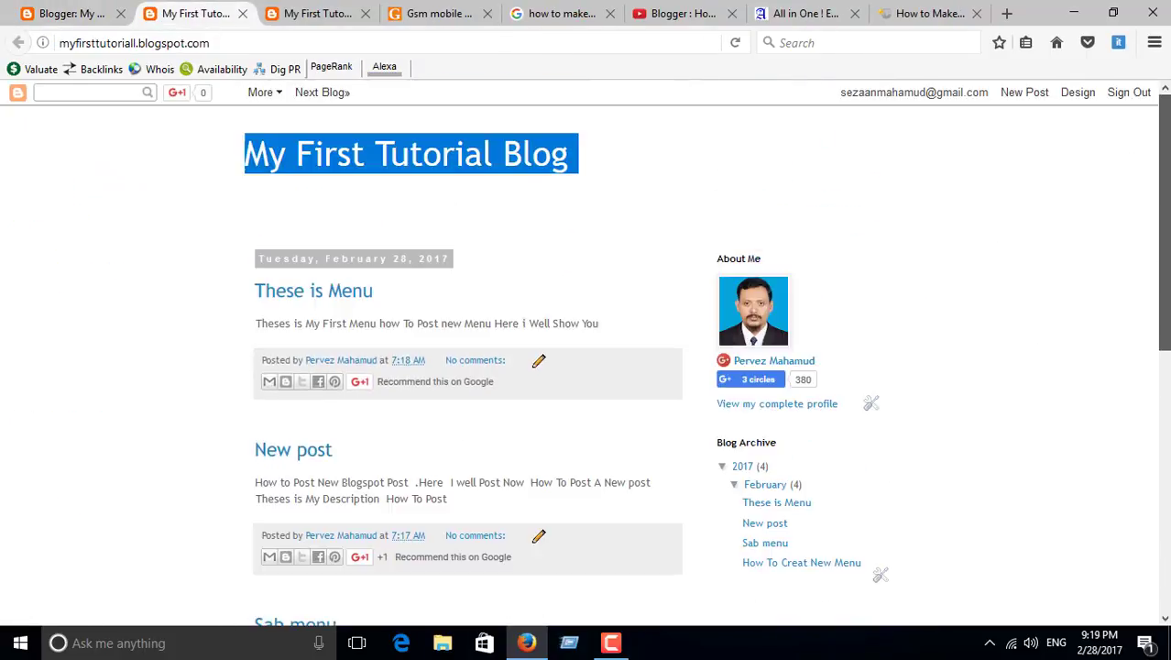
pyautogui.hotkey('ctrl', 'pageup')
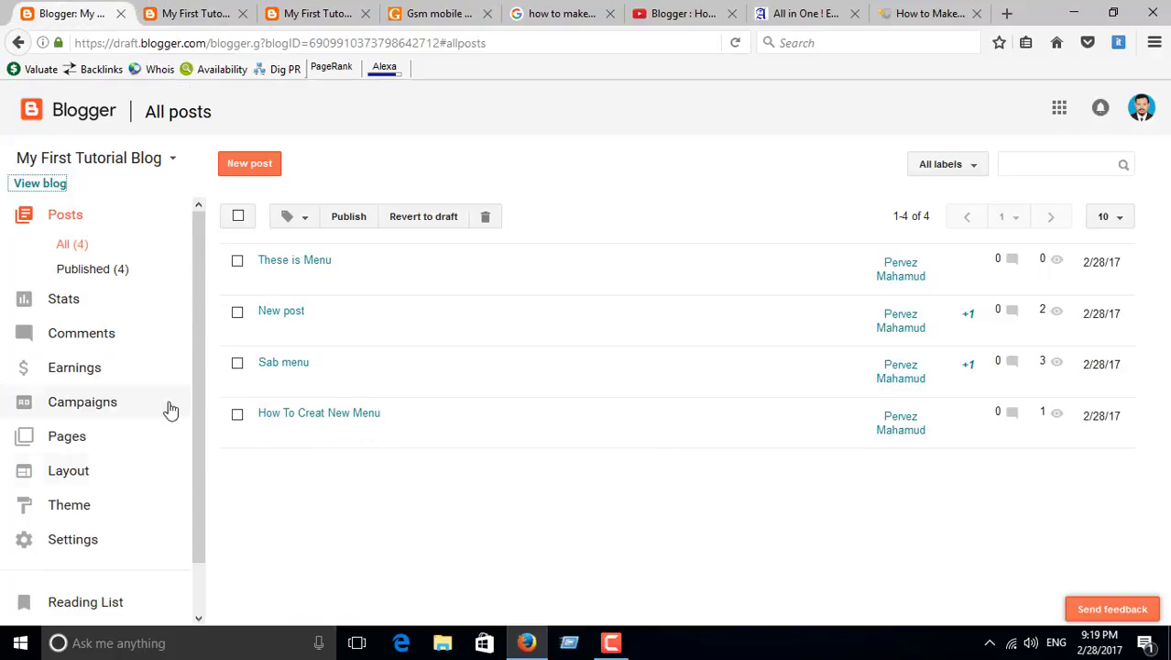
# Add a Pages gadget showing the Home page to the blog layout's sidebar-right-1 section and save it
pyautogui.click(71, 472)
pyautogui.scroll(-5, 417, 436)
pyautogui.scroll(2, 760, 439)
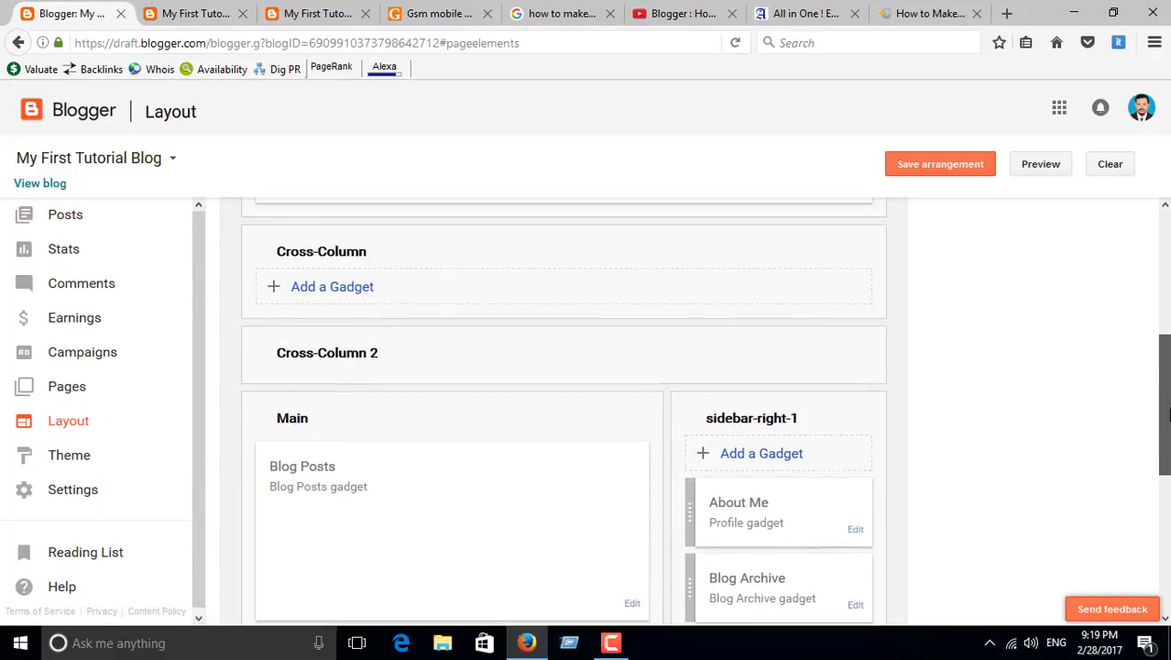
pyautogui.click(760, 455)
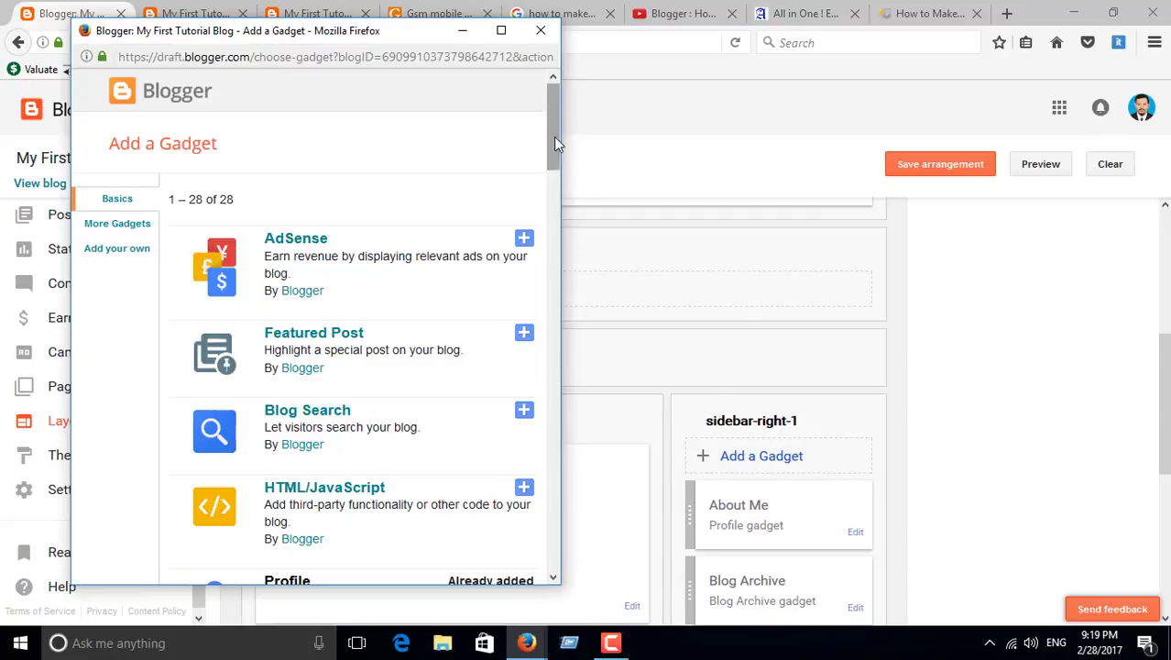
pyautogui.moveTo(553, 136); pyautogui.dragTo(549, 298)
pyautogui.click(523, 318)
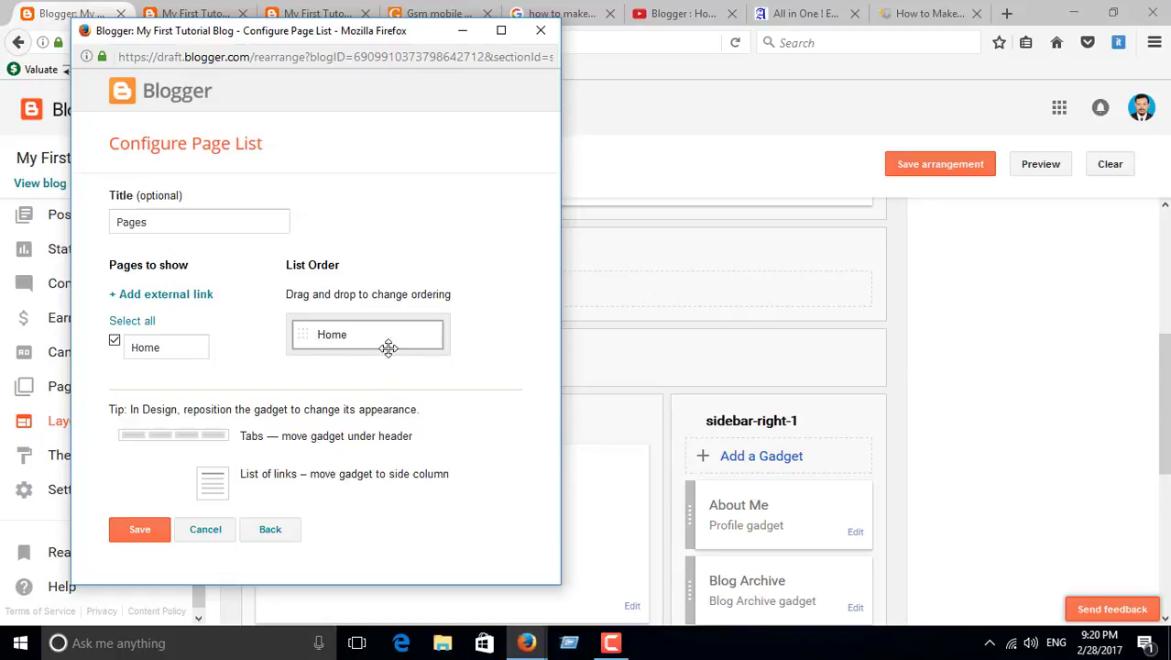
pyautogui.click(140, 529)
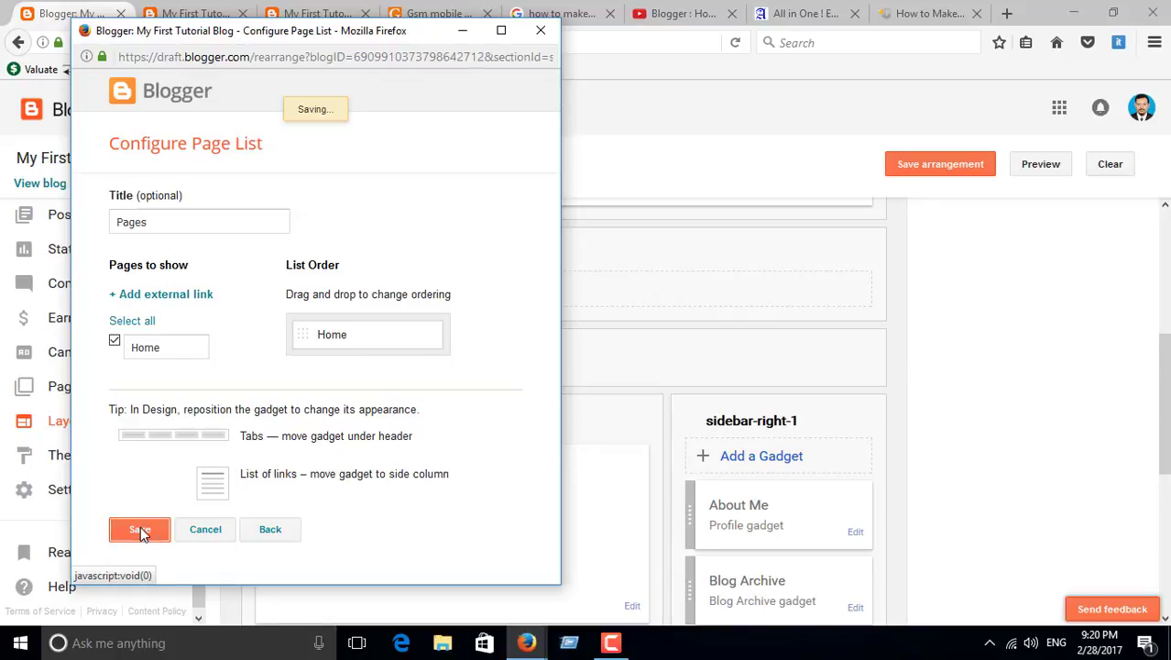
# Move the Pages gadget into the Main section above Blog Posts and save the layout arrangement
pyautogui.moveTo(760, 509); pyautogui.dragTo(412, 472)
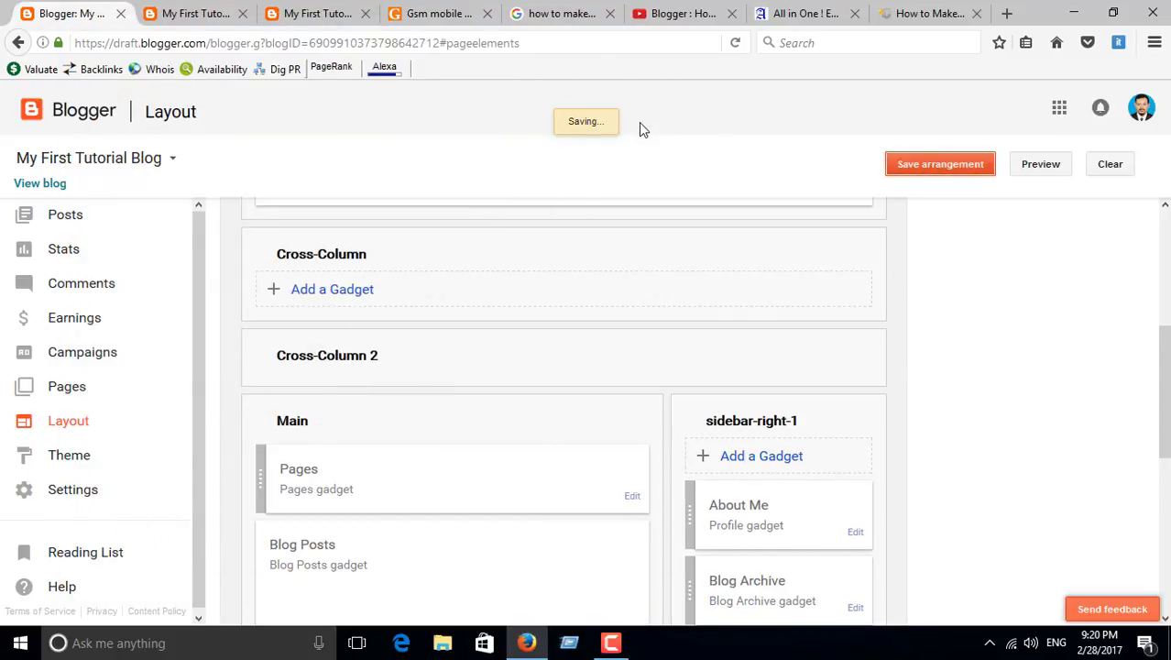
pyautogui.click(640, 123)
pyautogui.click(64, 13)
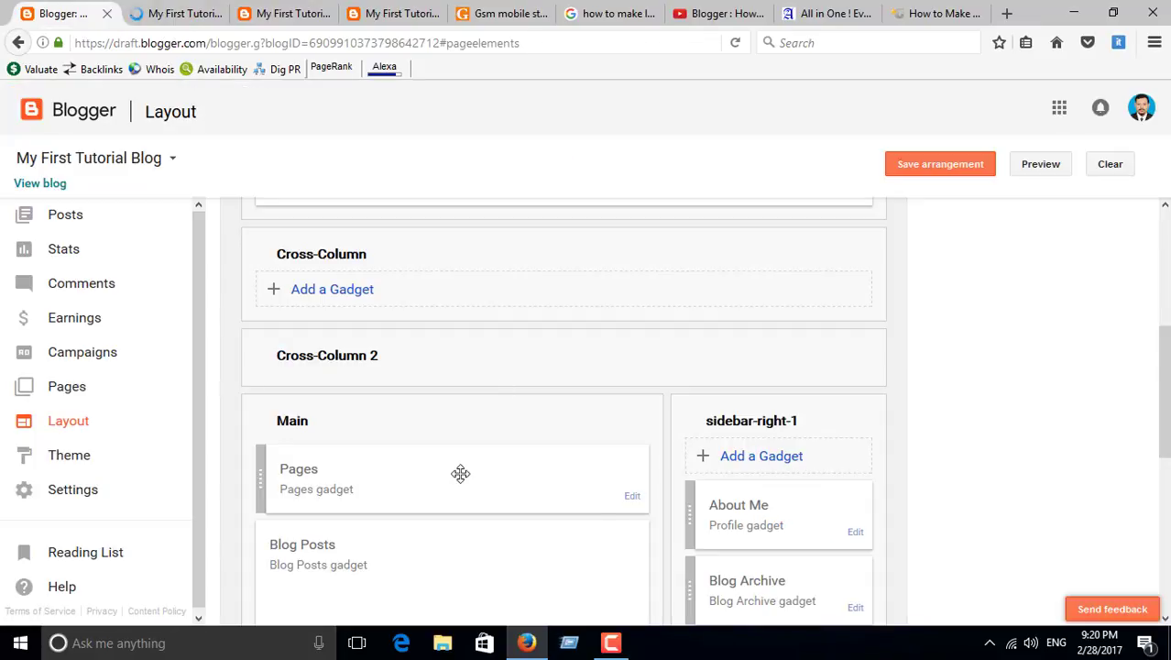
# Review the Pages gadget's configuration and the blog's lists of pages and posts
pyautogui.click(631, 496)
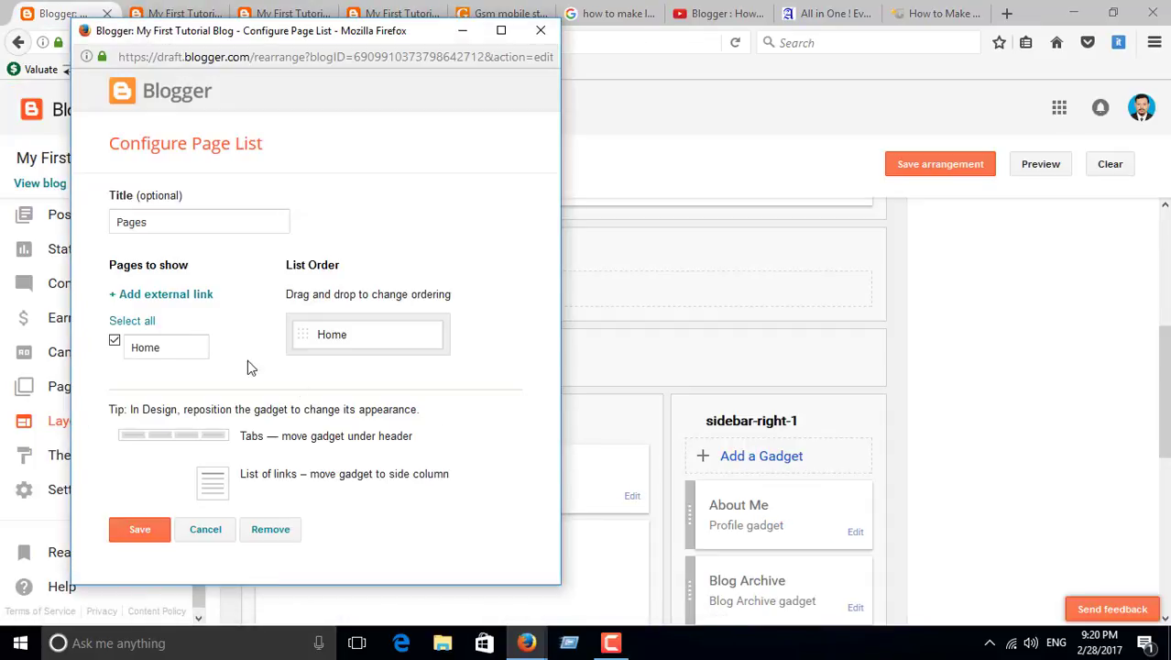
pyautogui.click(540, 31)
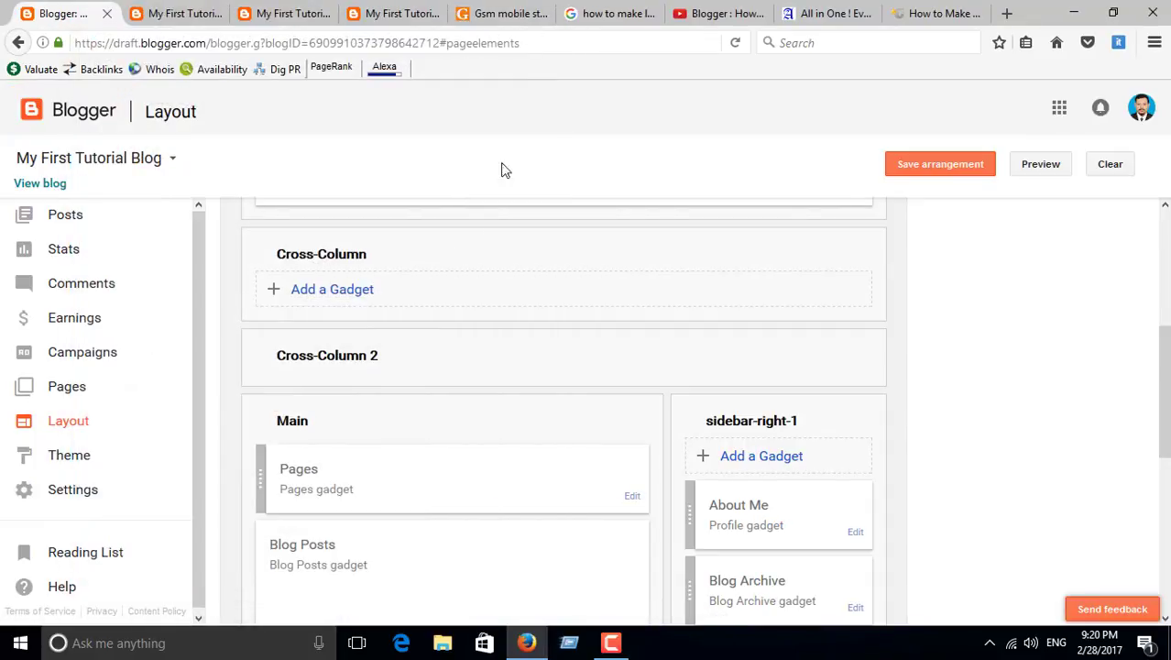
pyautogui.scroll(-3, 619, 260)
pyautogui.click(620, 260)
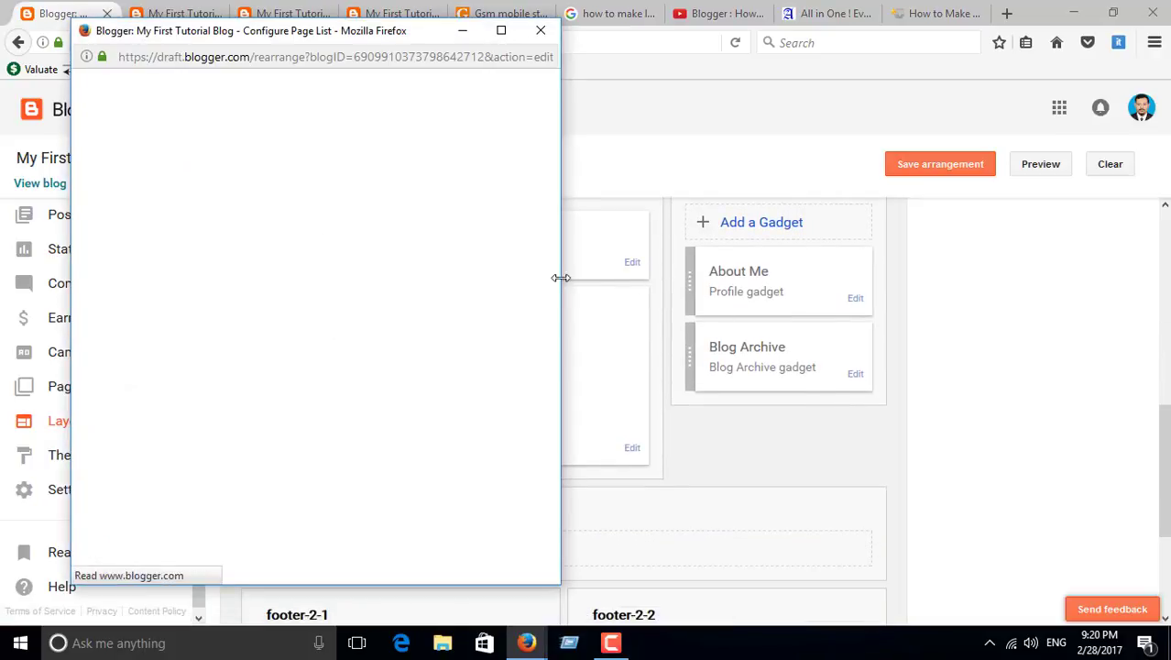
pyautogui.click(540, 30)
pyautogui.click(83, 386)
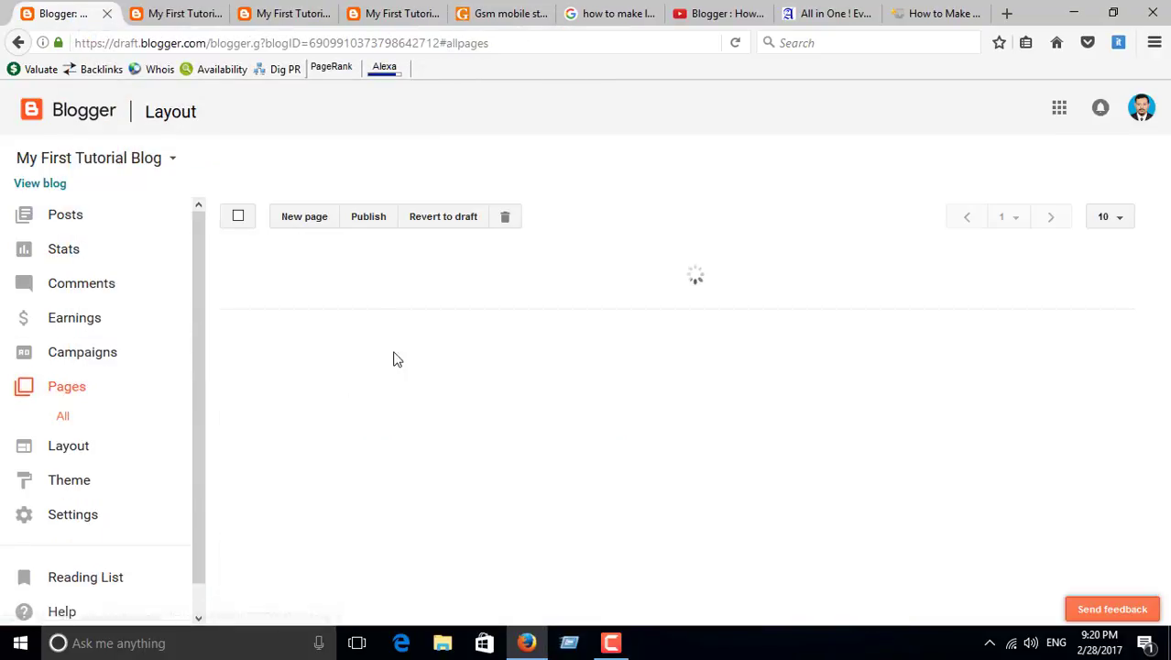
pyautogui.click(65, 215)
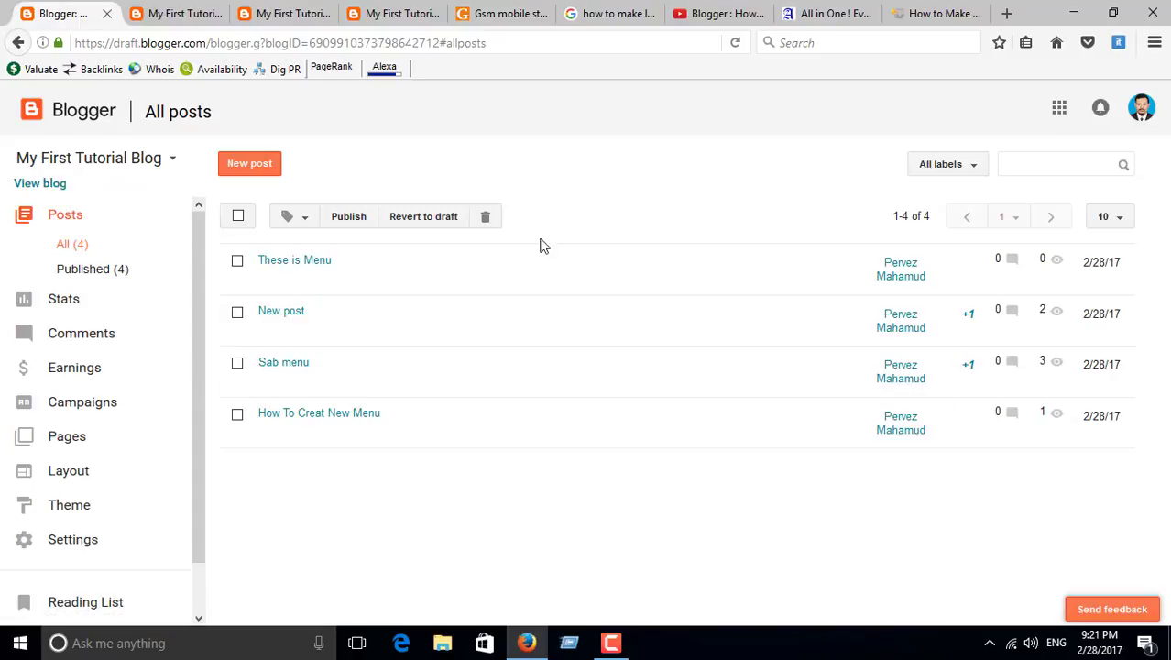
pyautogui.click(67, 436)
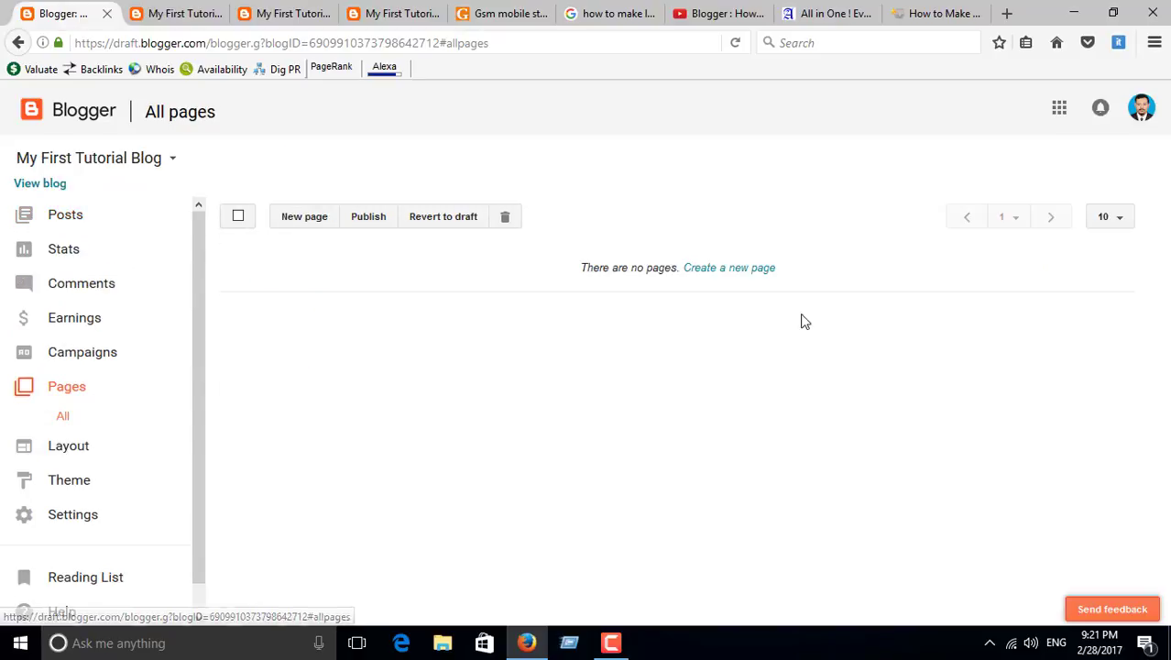
# Add the label "These is Menu" to the post of the same title and update the post
pyautogui.click(65, 215)
pyautogui.click(274, 280)
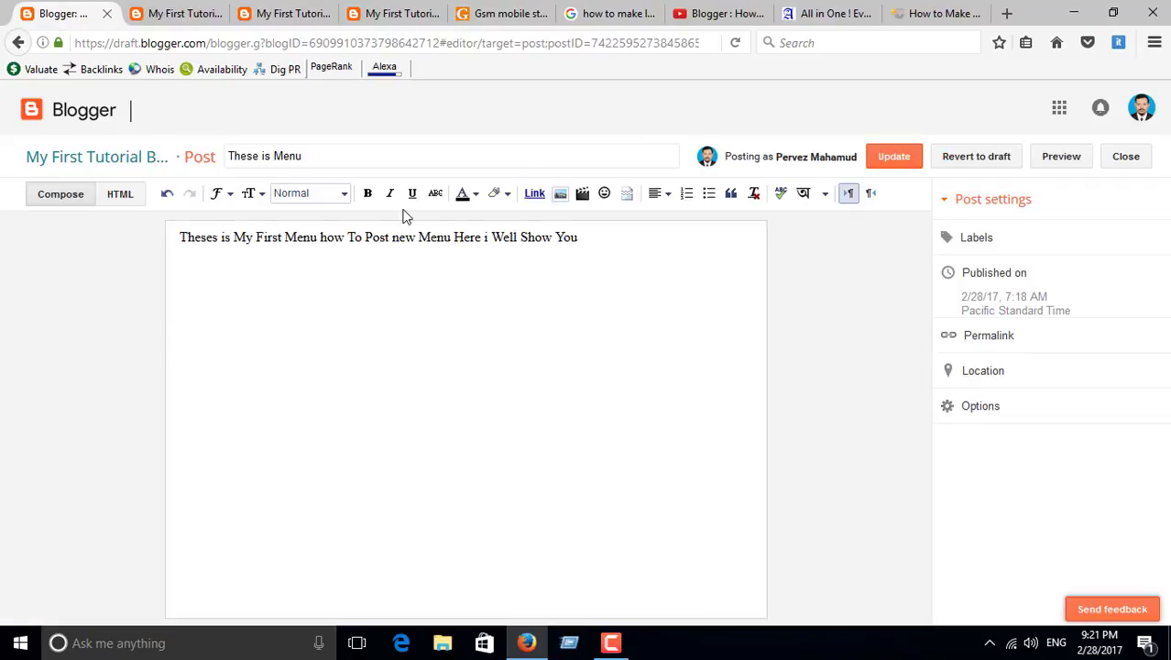
pyautogui.moveTo(302, 156); pyautogui.dragTo(222, 154)
pyautogui.hotkey('ctrl', 'c')
pyautogui.click(967, 245)
pyautogui.hotkey('ctrl', 'v')
pyautogui.click(985, 360)
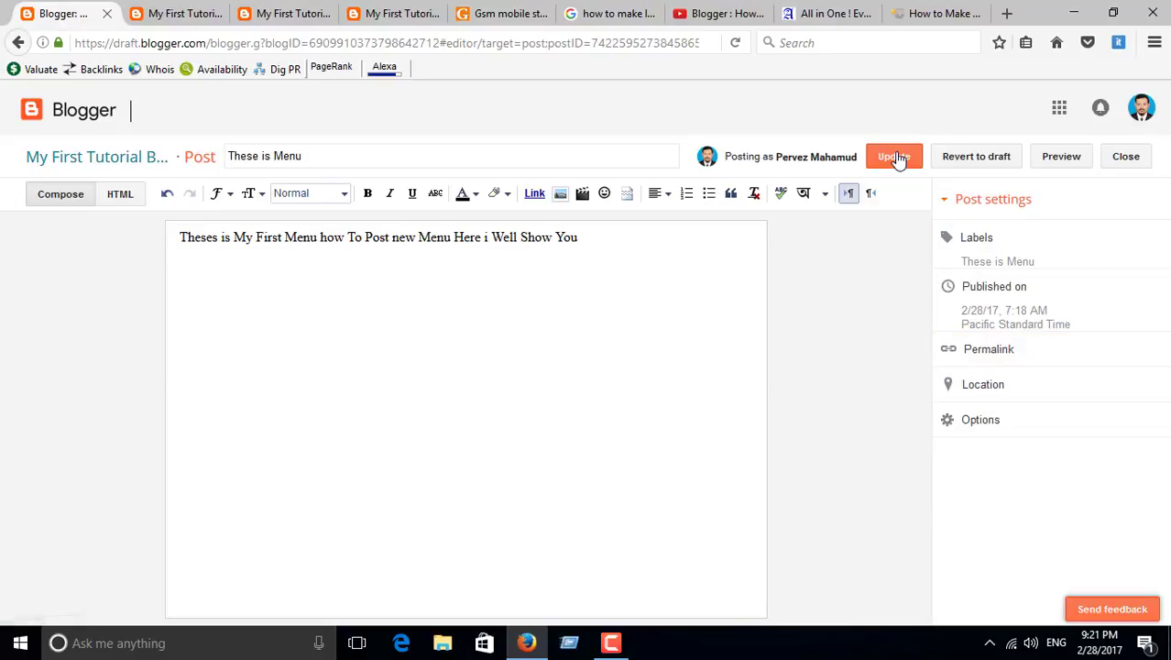
pyautogui.click(894, 156)
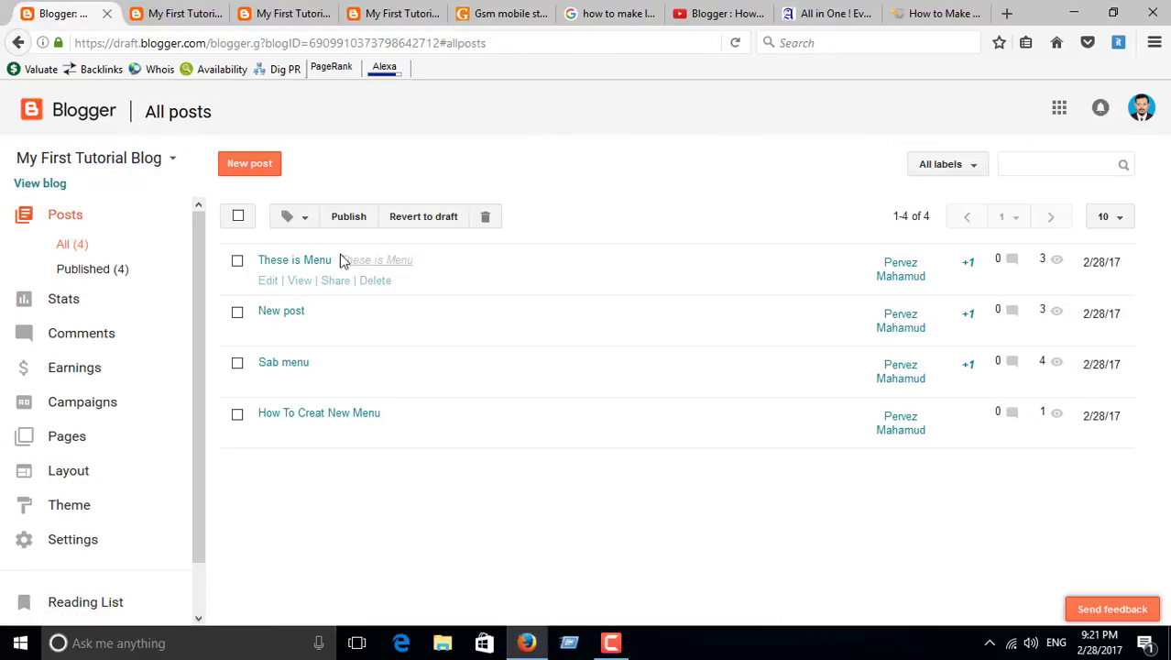
# Add the label "New post" to the post of the same title and update the post
pyautogui.click(266, 330)
pyautogui.click(976, 237)
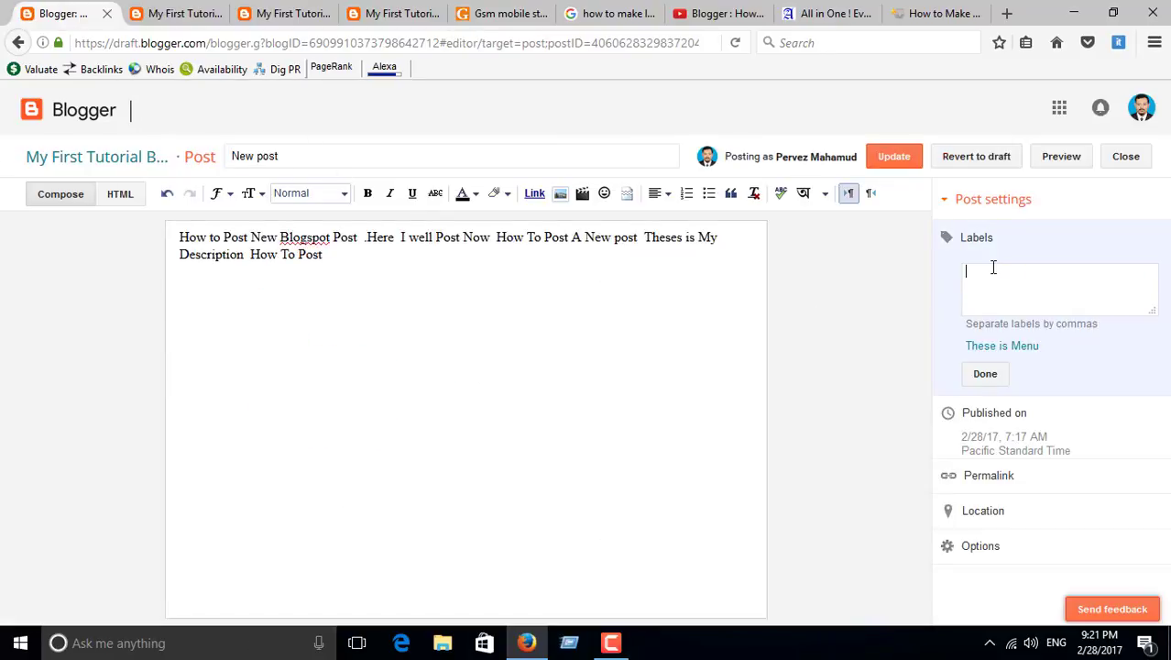
pyautogui.click(985, 373)
pyautogui.click(889, 158)
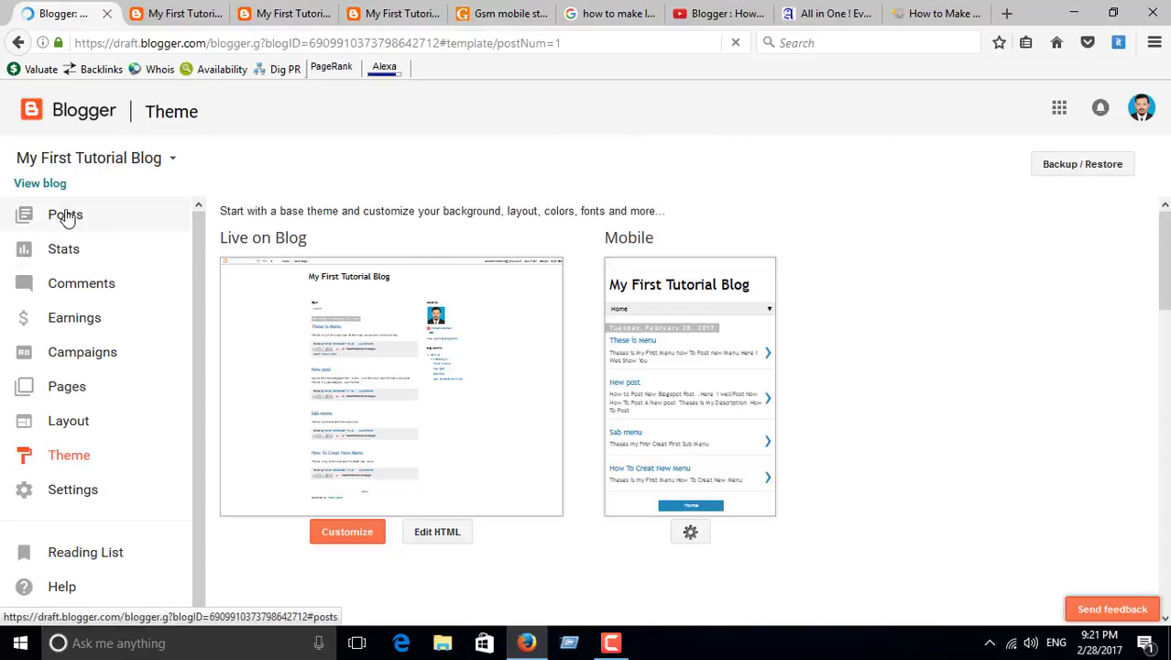
# Add the label "Sab menu" to the post of the same title and update the post
pyautogui.click(64, 211)
pyautogui.click(269, 383)
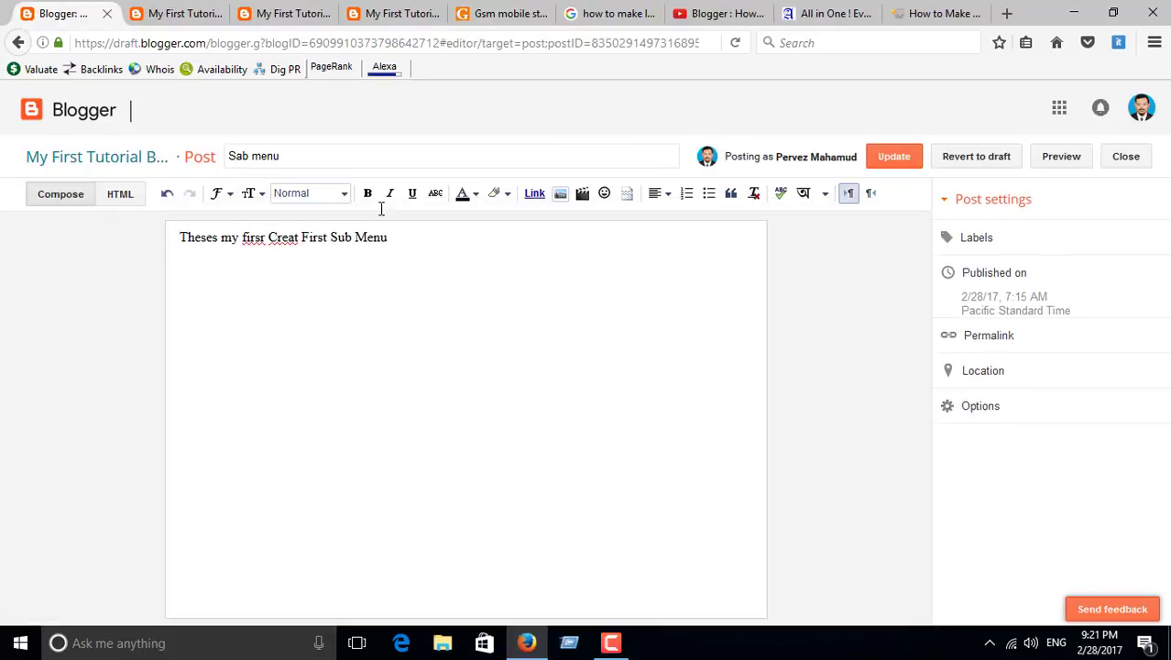
pyautogui.moveTo(282, 156); pyautogui.dragTo(111, 156)
pyautogui.hotkey('ctrl', 'c')
pyautogui.click(976, 237)
pyautogui.hotkey('ctrl', 'v')
pyautogui.click(985, 374)
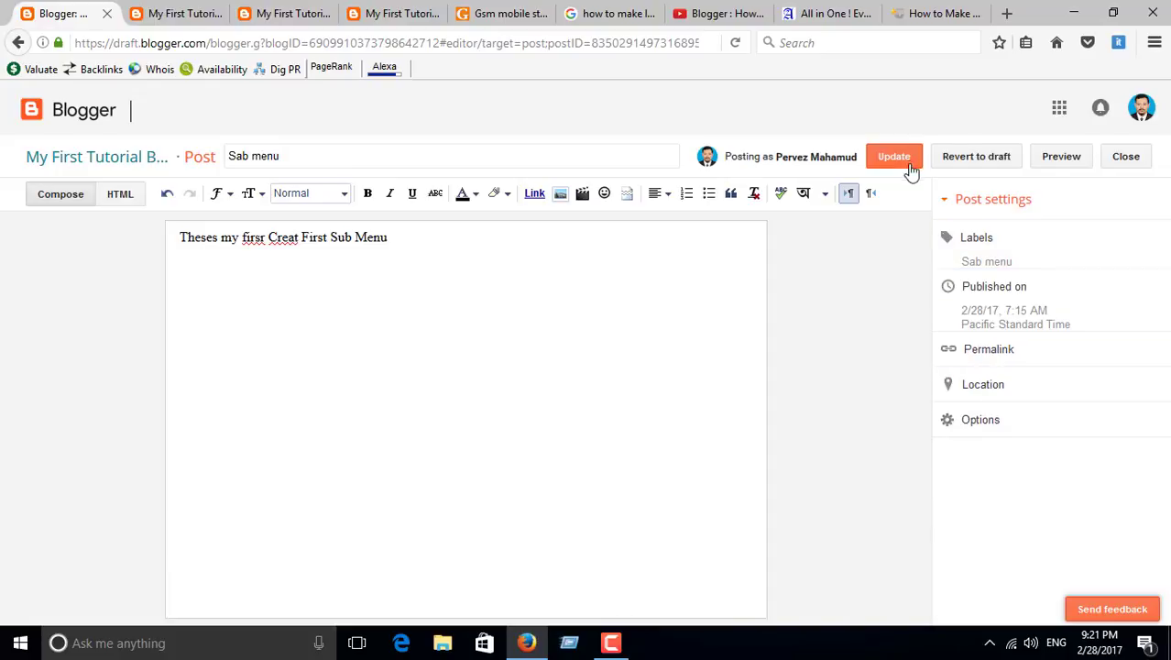
pyautogui.click(907, 165)
# Add a label to the post "How To Creat New Menu" and update the post
pyautogui.click(80, 223)
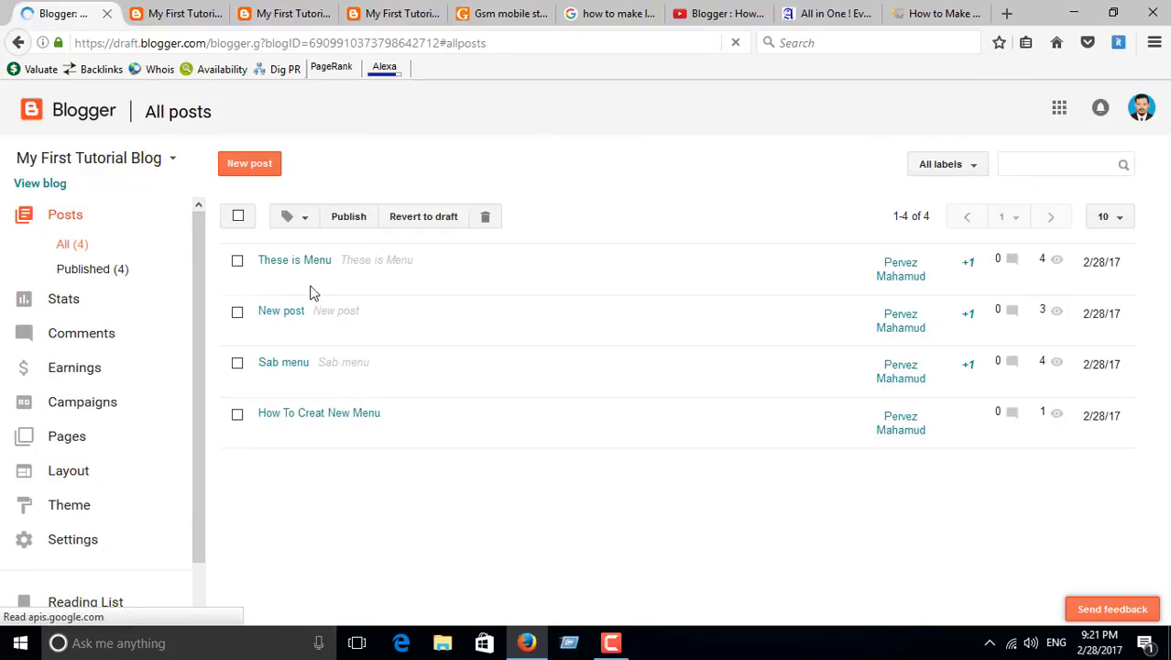
pyautogui.click(267, 435)
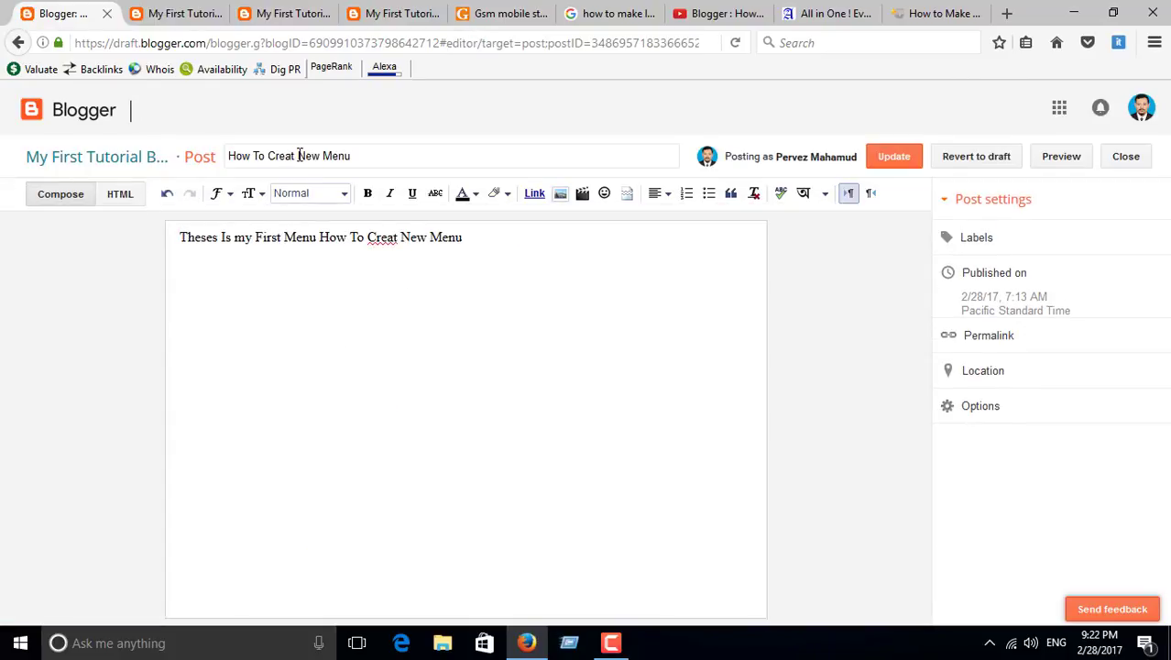
pyautogui.click(976, 238)
pyautogui.hotkey('ctrl', 'v')
pyautogui.click(953, 371)
pyautogui.click(893, 156)
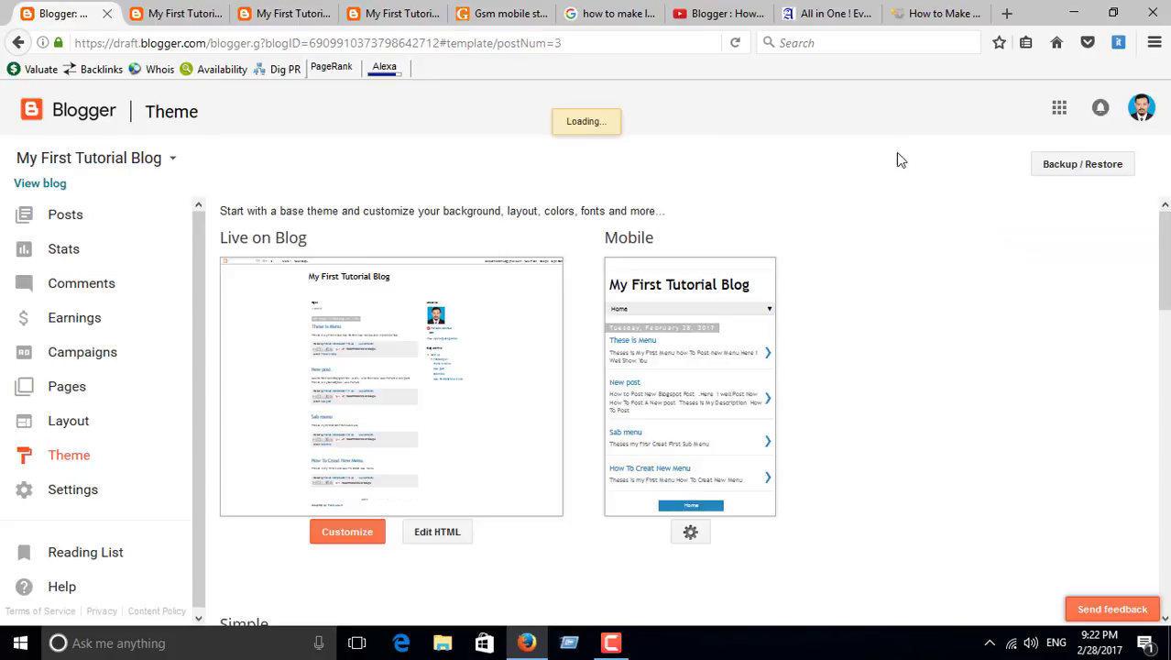
# View the live blog to check the Pages gadget and the labels under the posts
pyautogui.click(47, 183)
pyautogui.click(65, 13)
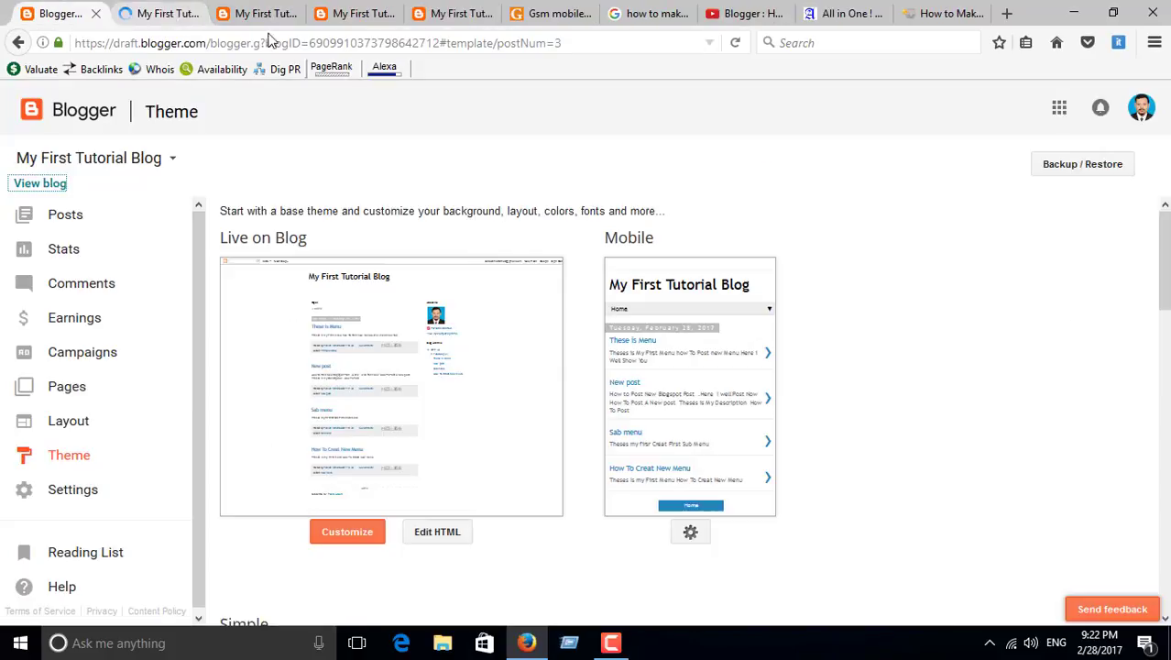
pyautogui.click(268, 15)
pyautogui.click(289, 14)
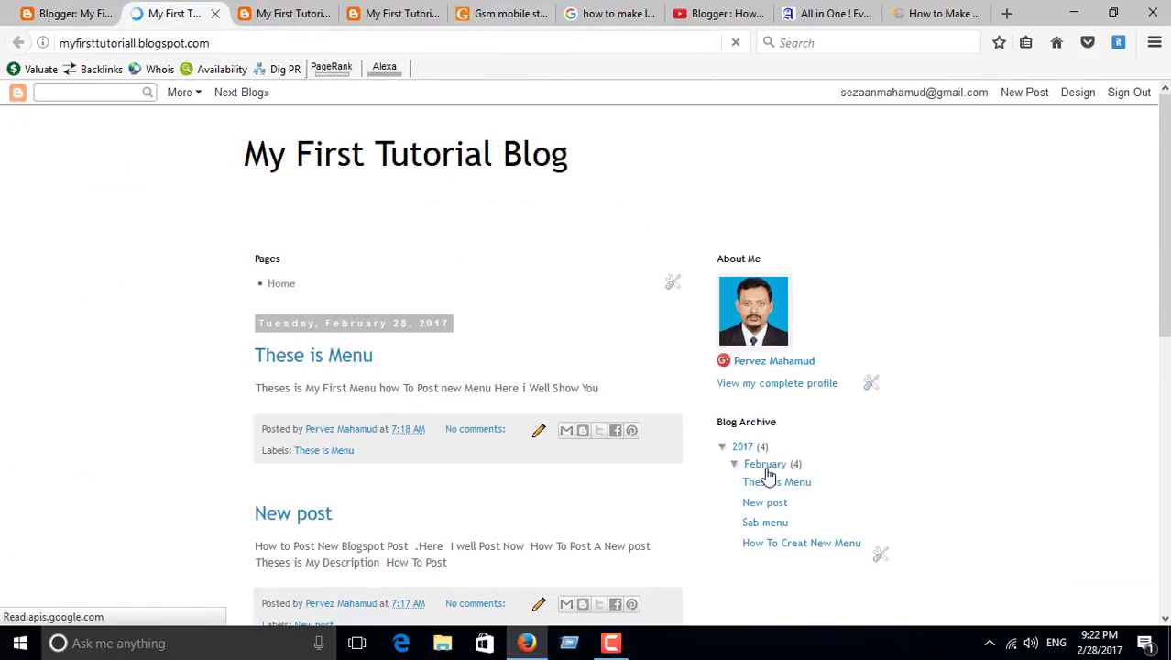
# Add a Link List gadget to the blog layout and place it in the Main section between Pages and Blog Posts
pyautogui.click(69, 13)
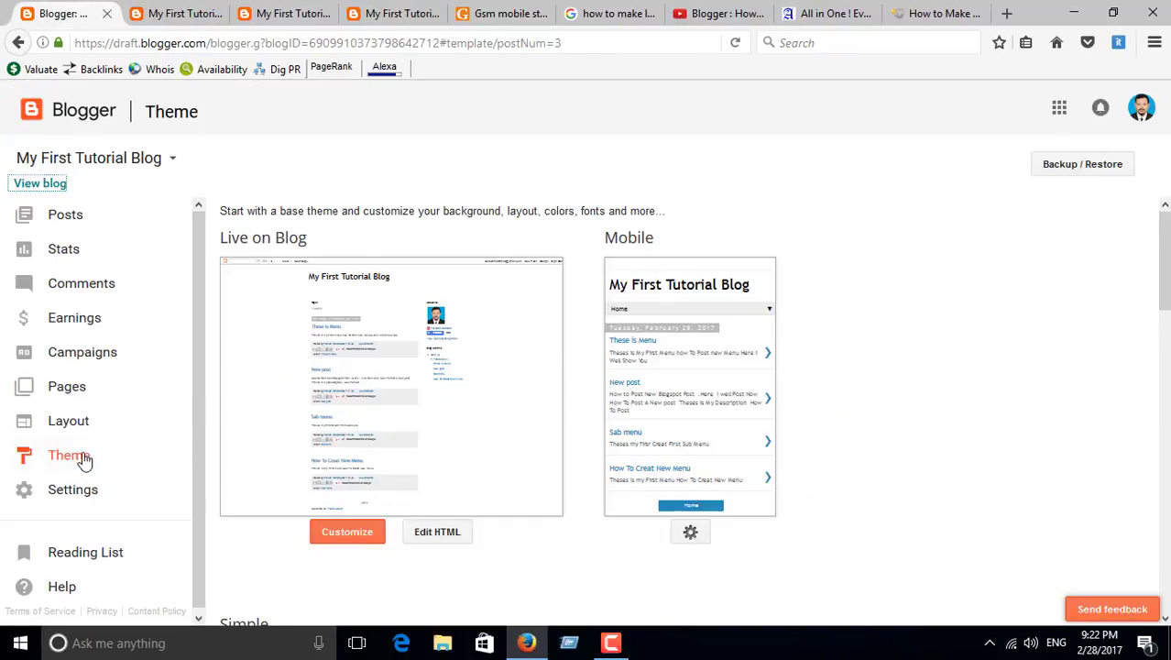
pyautogui.click(68, 421)
pyautogui.scroll(-5, 615, 510)
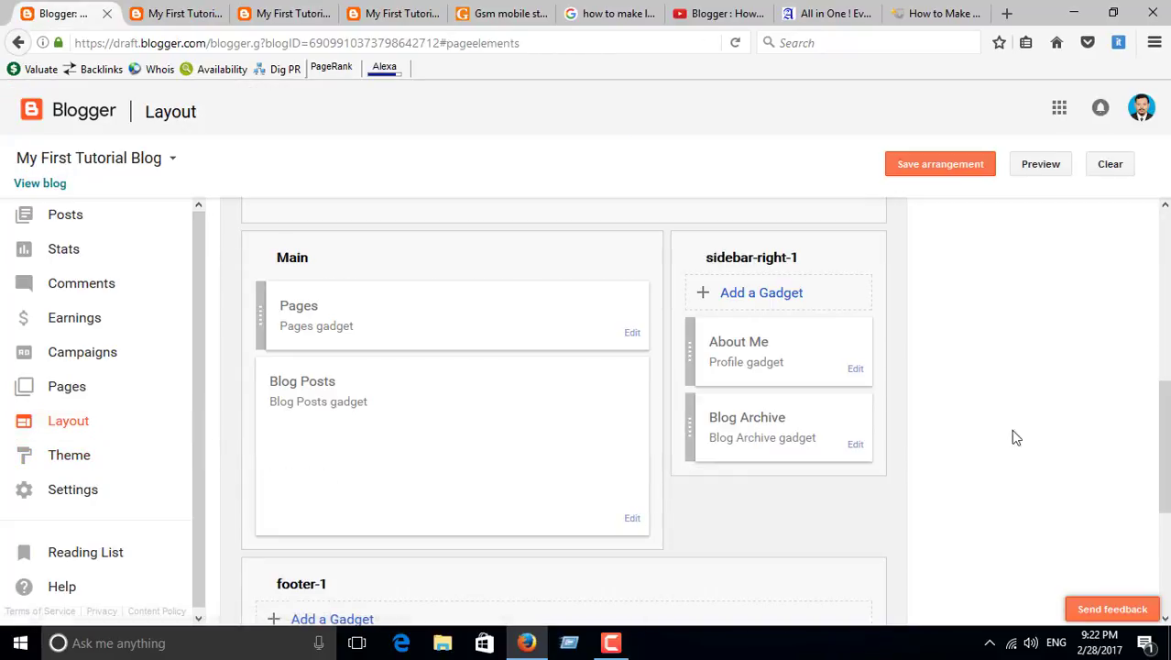
pyautogui.click(767, 307)
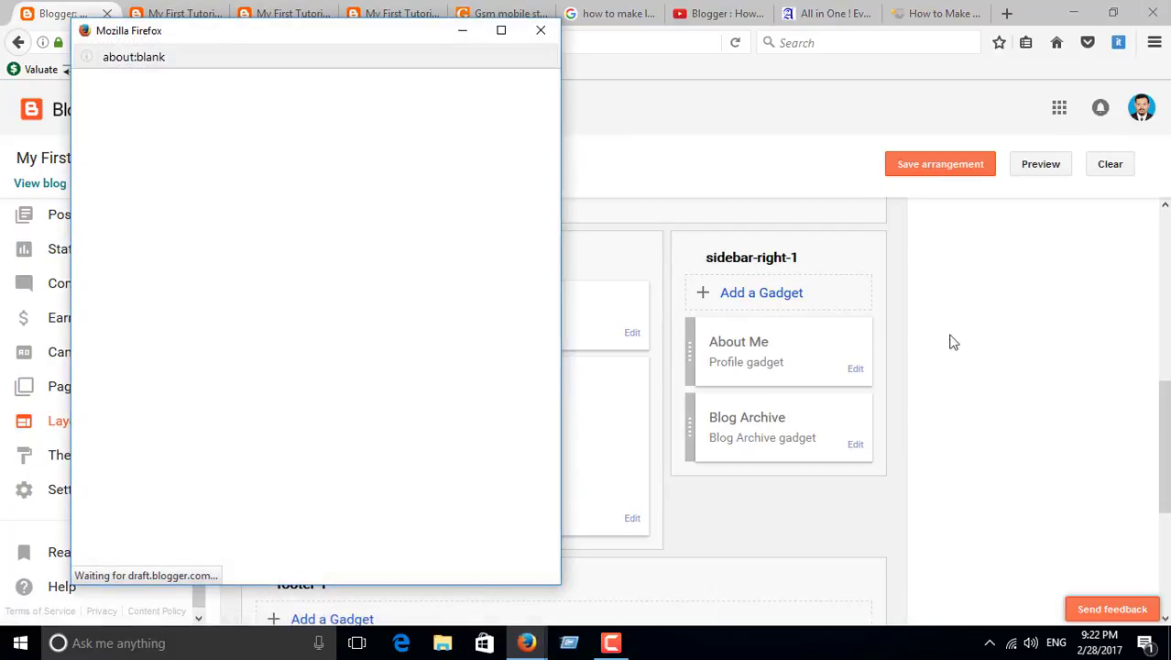
pyautogui.moveTo(552, 97); pyautogui.dragTo(565, 270)
pyautogui.scroll(-3, 545, 311)
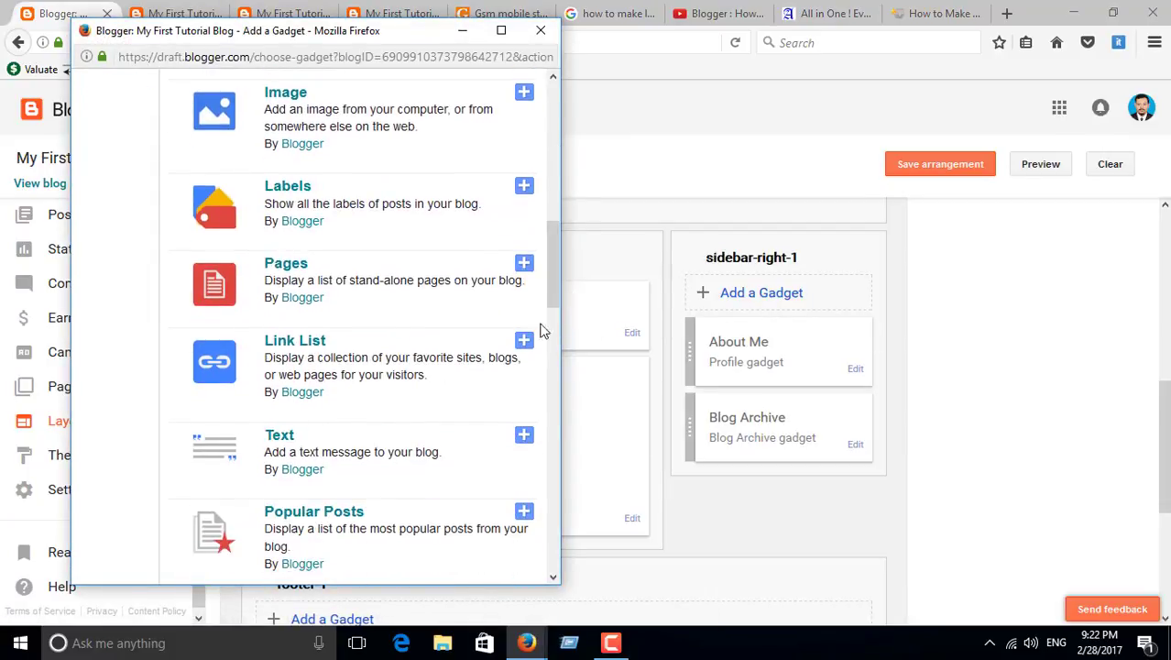
pyautogui.click(523, 343)
pyautogui.click(154, 462)
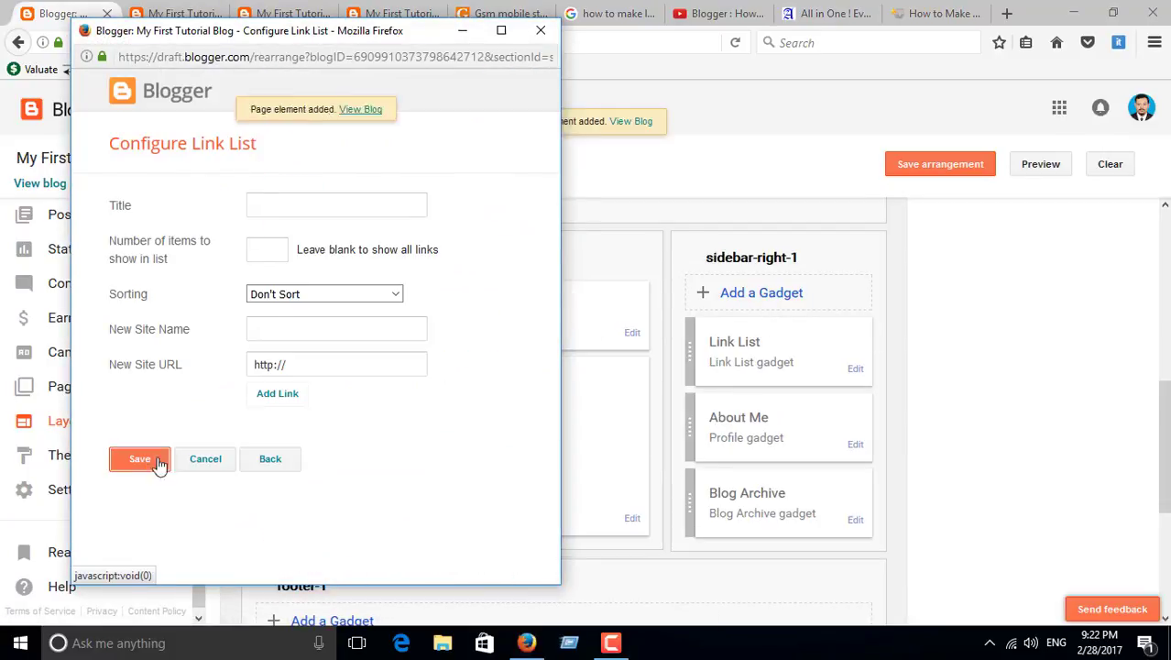
pyautogui.moveTo(766, 364); pyautogui.dragTo(589, 360)
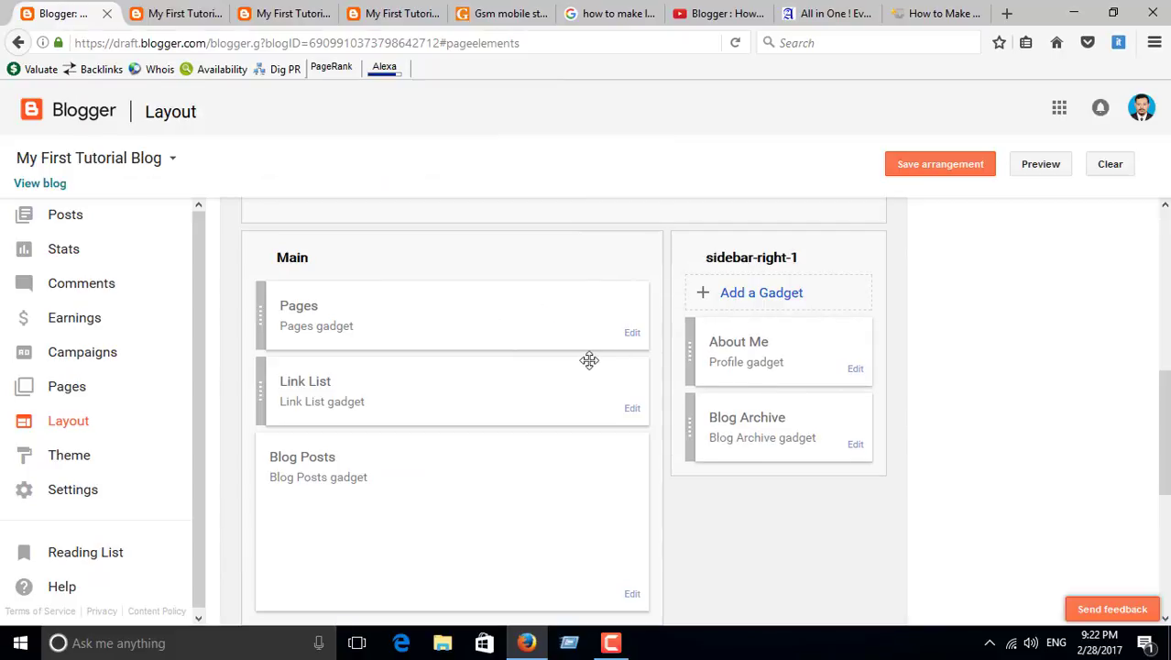
# Copy the address of the "These is Menu" post and enter it as the new site URL in the Link List gadget
pyautogui.click(174, 13)
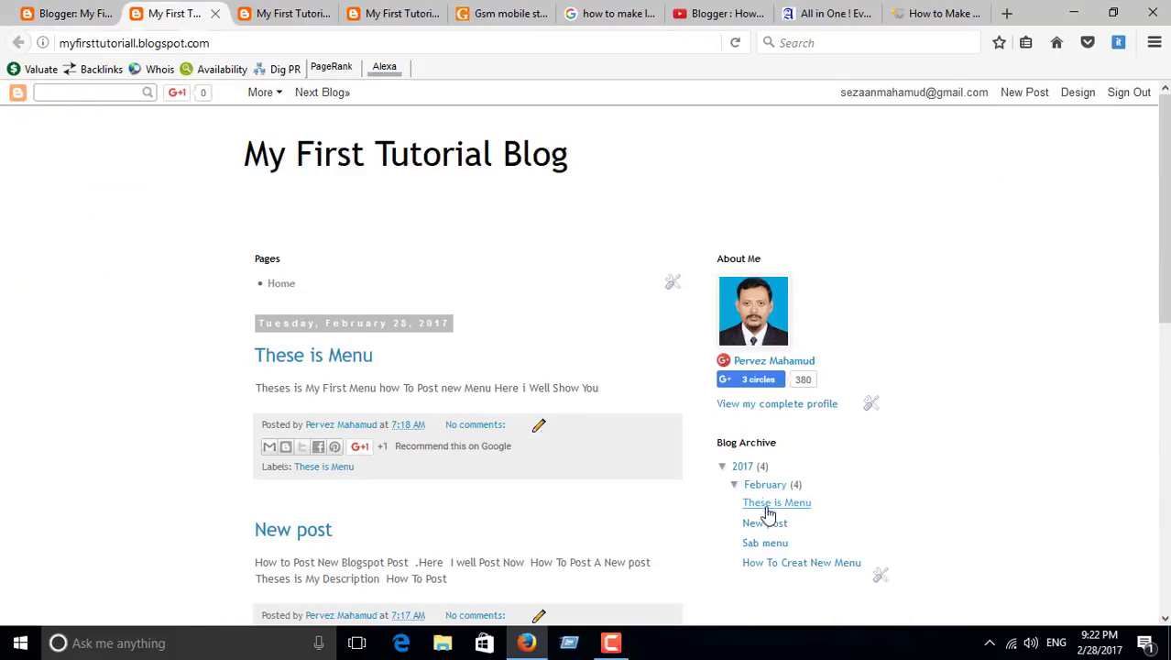
pyautogui.click(355, 43)
pyautogui.rightClick(356, 43)
pyautogui.click(396, 100)
pyautogui.click(64, 13)
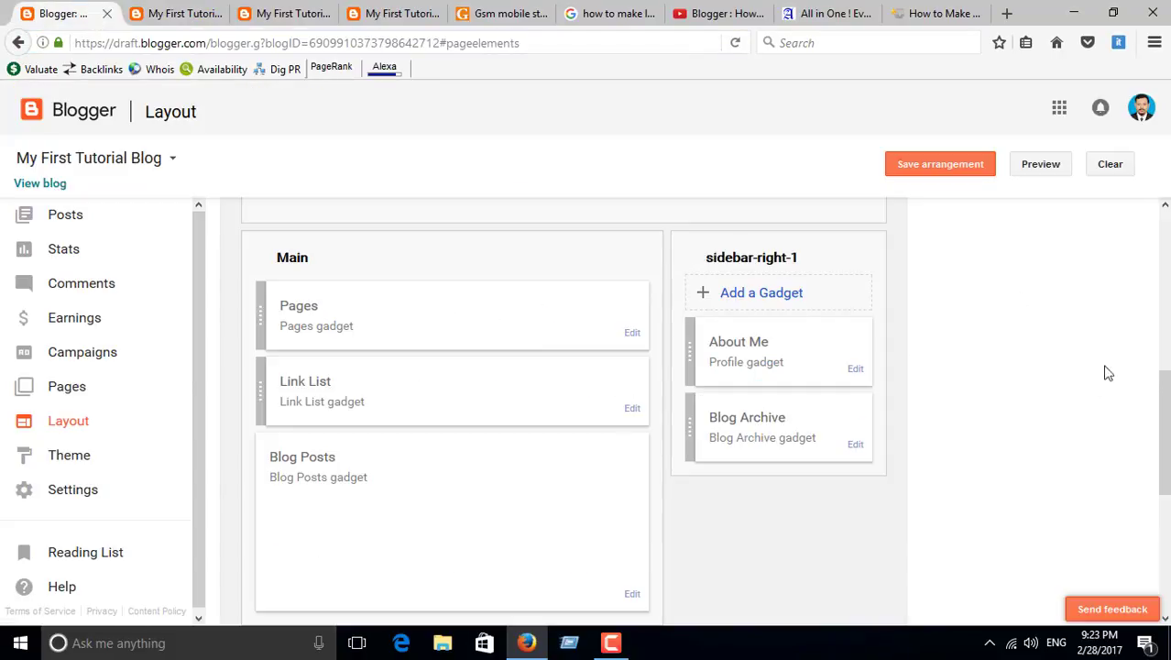
pyautogui.click(632, 410)
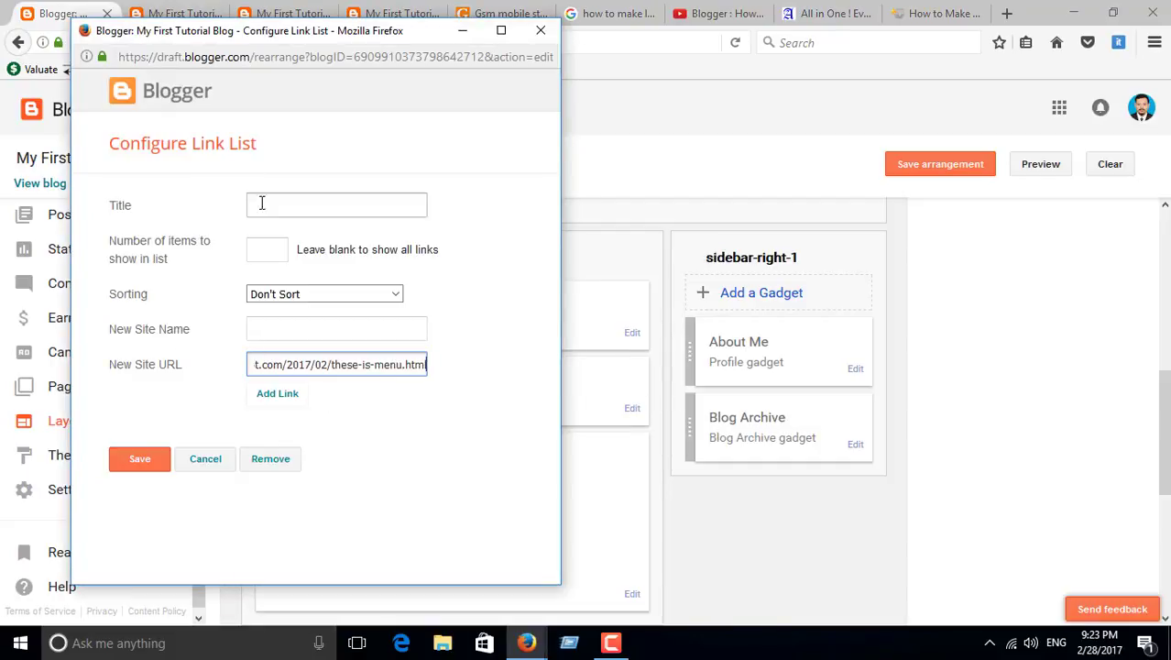
# Copy the post name "These is Menu" from the Blog Archive into the Link List title and try to add the link
pyautogui.hotkey('ctrl', 'Tab')
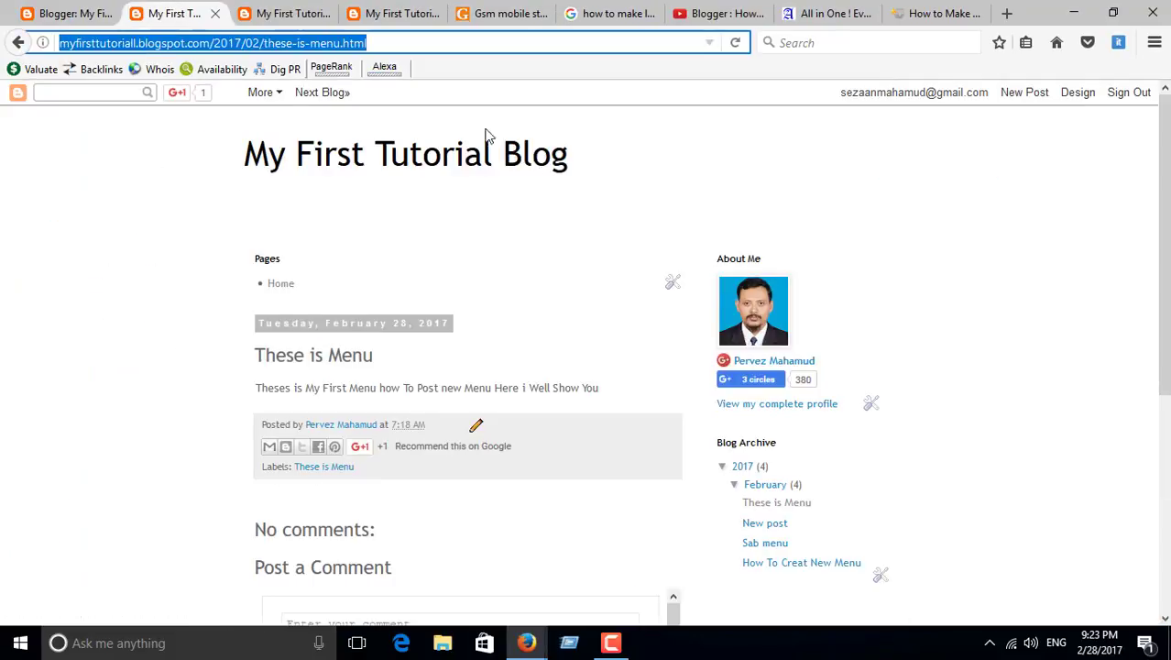
pyautogui.moveTo(740, 508); pyautogui.dragTo(814, 511)
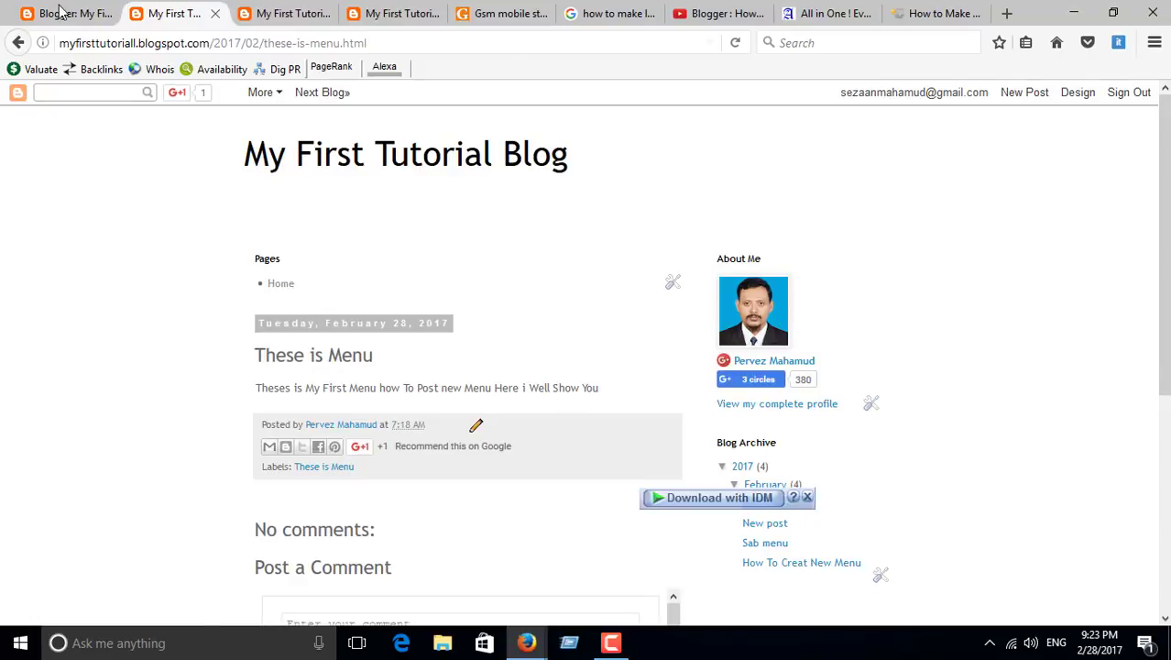
pyautogui.click(58, 12)
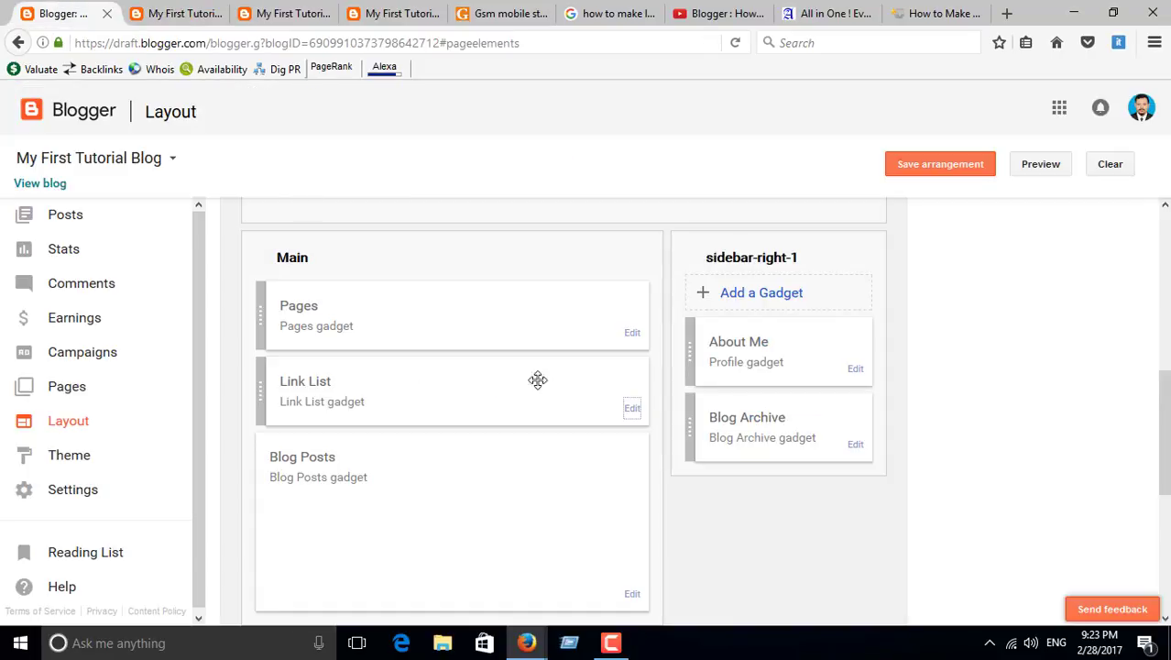
pyautogui.click(632, 410)
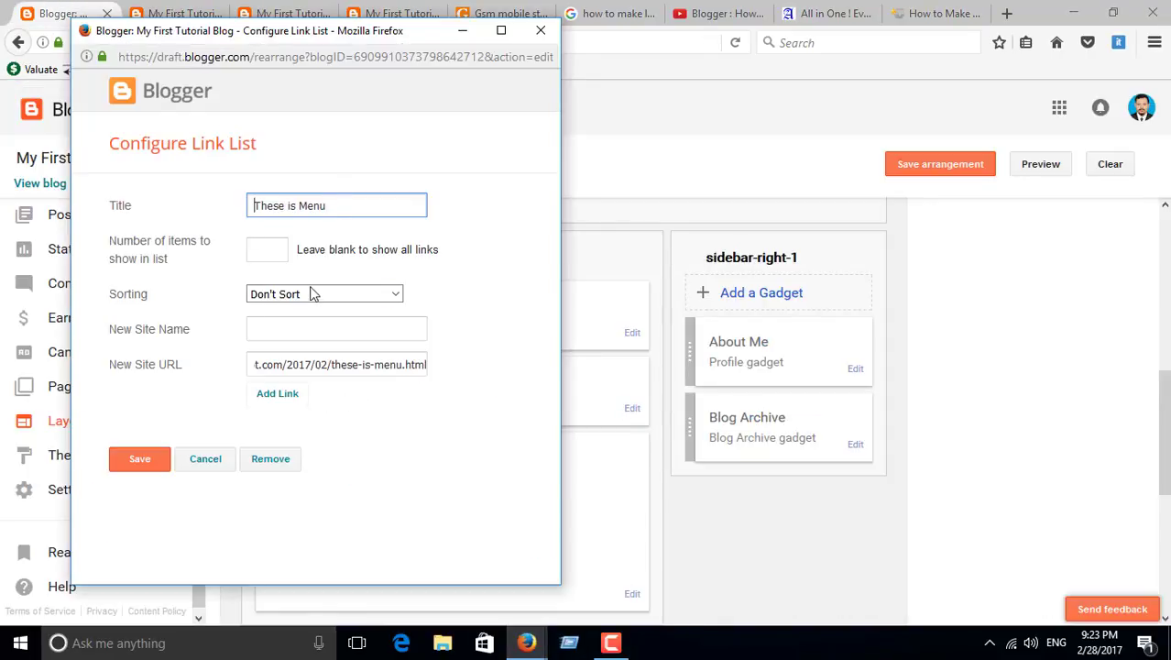
pyautogui.click(279, 401)
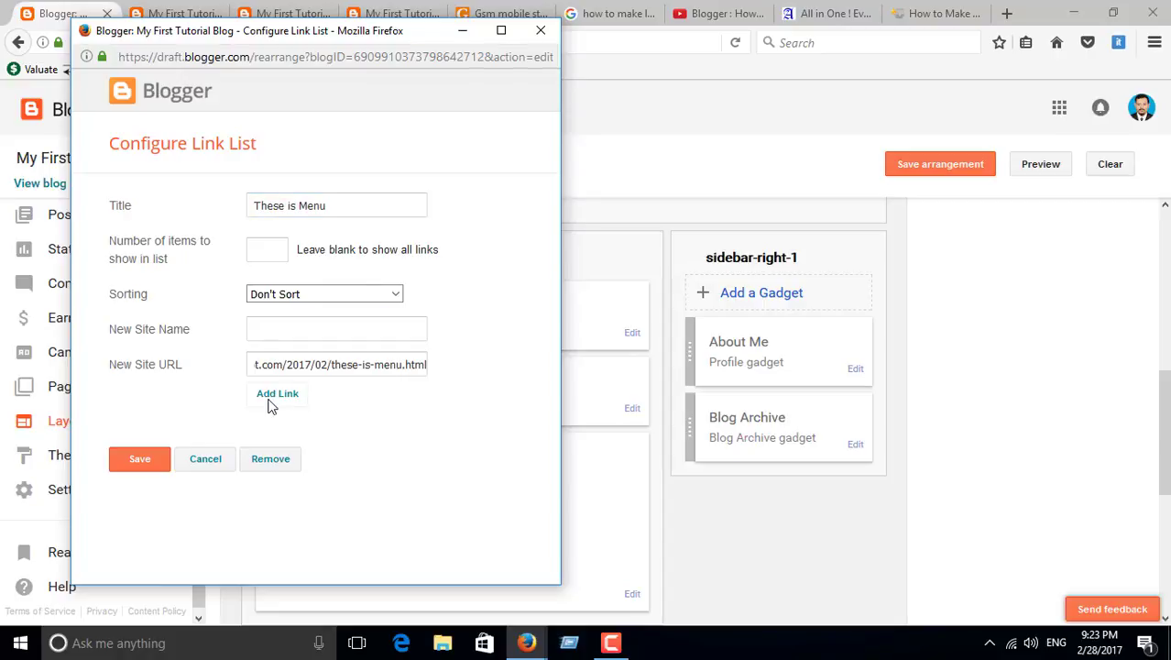
# Move the text "These is Menu" from the title to the new site name, add the link and save the Link List
pyautogui.click(349, 205)
pyautogui.hotkey('ctrl', 'a')
pyautogui.hotkey('ctrl', 'x')
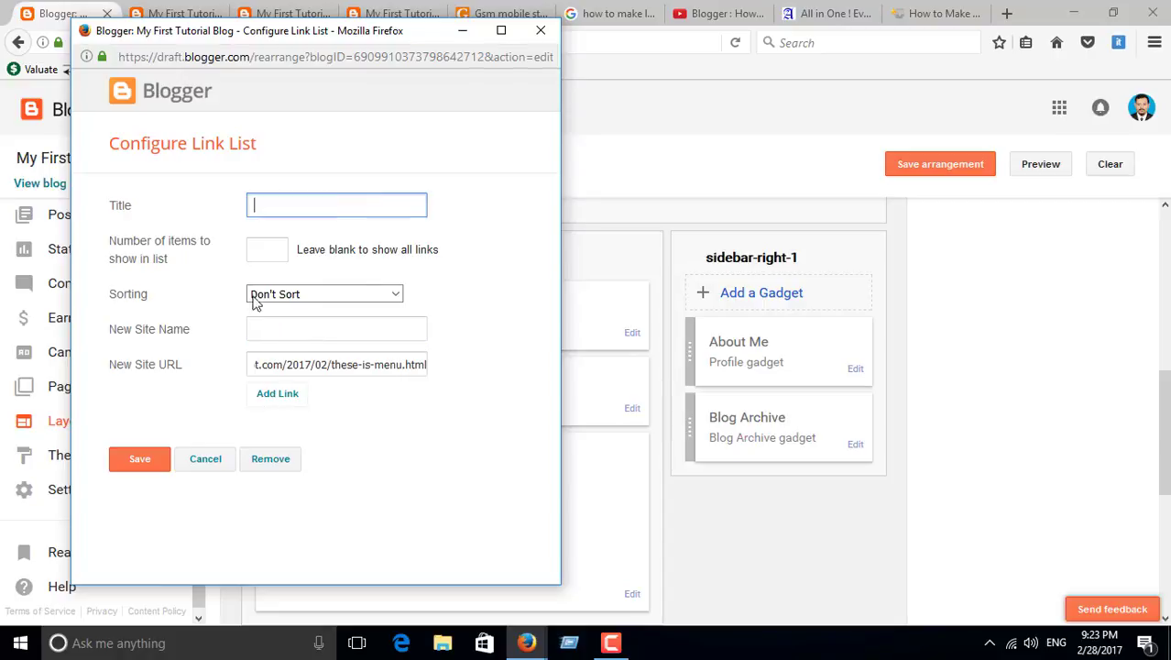
pyautogui.click(330, 328)
pyautogui.hotkey('ctrl', 'v')
pyautogui.click(277, 393)
pyautogui.click(149, 485)
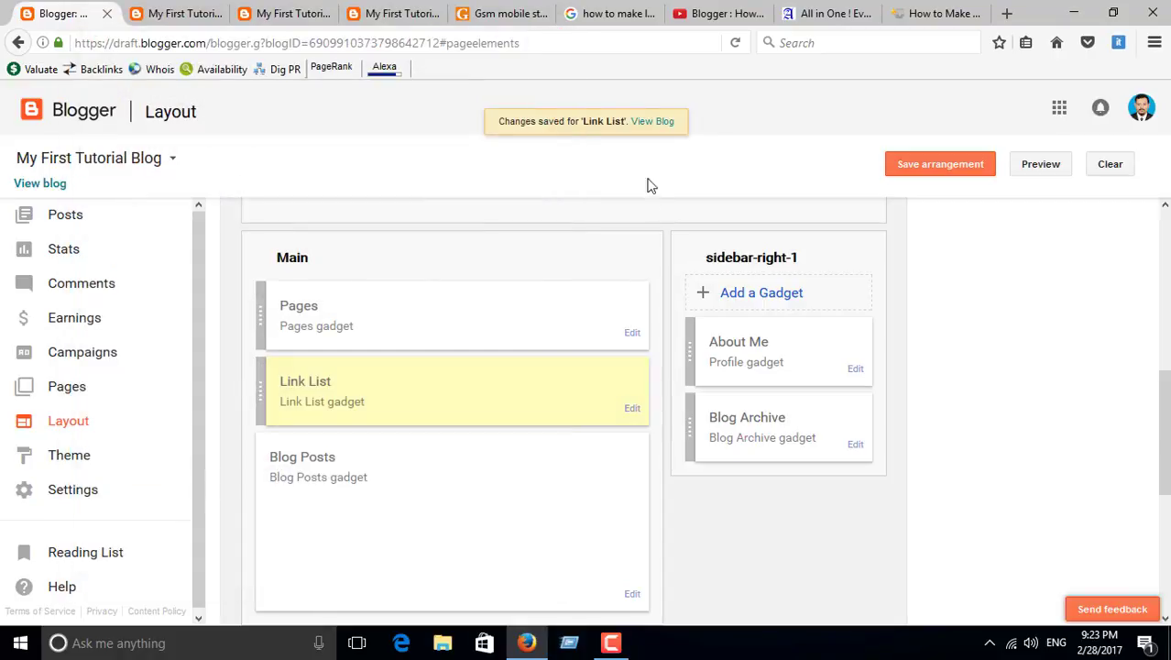
# View the live blog to check where the "These is Menu" link appears
pyautogui.click(651, 122)
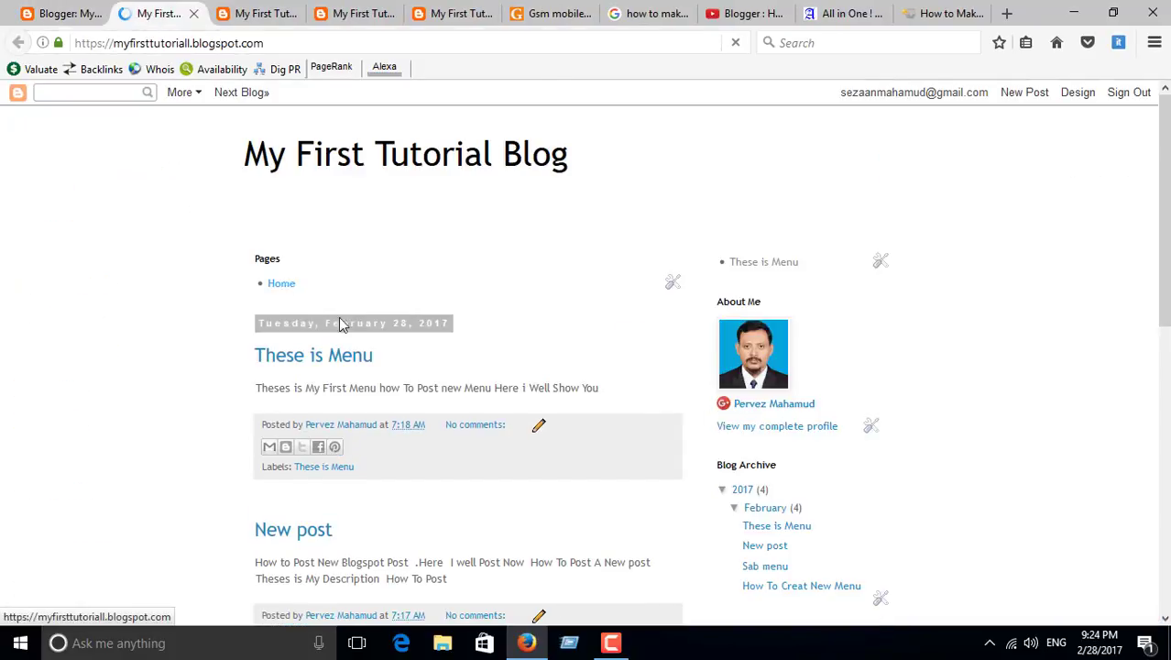
pyautogui.moveTo(319, 365); pyautogui.dragTo(306, 365)
pyautogui.click(307, 370)
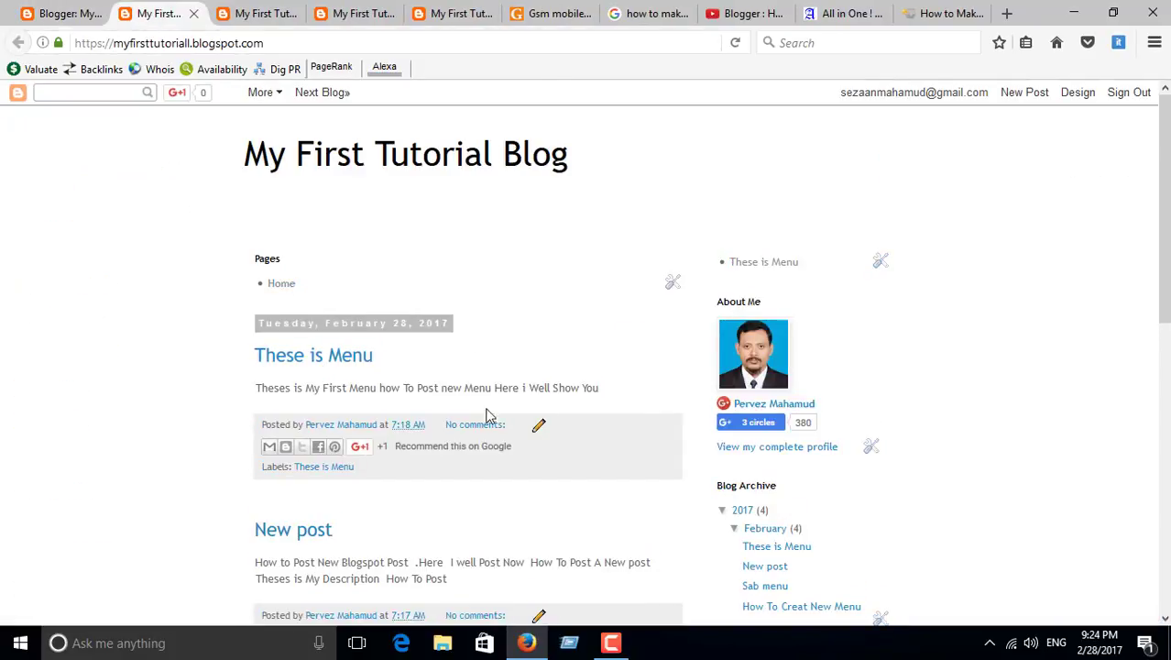
pyautogui.scroll(-3, 606, 453)
pyautogui.click(734, 42)
pyautogui.click(69, 13)
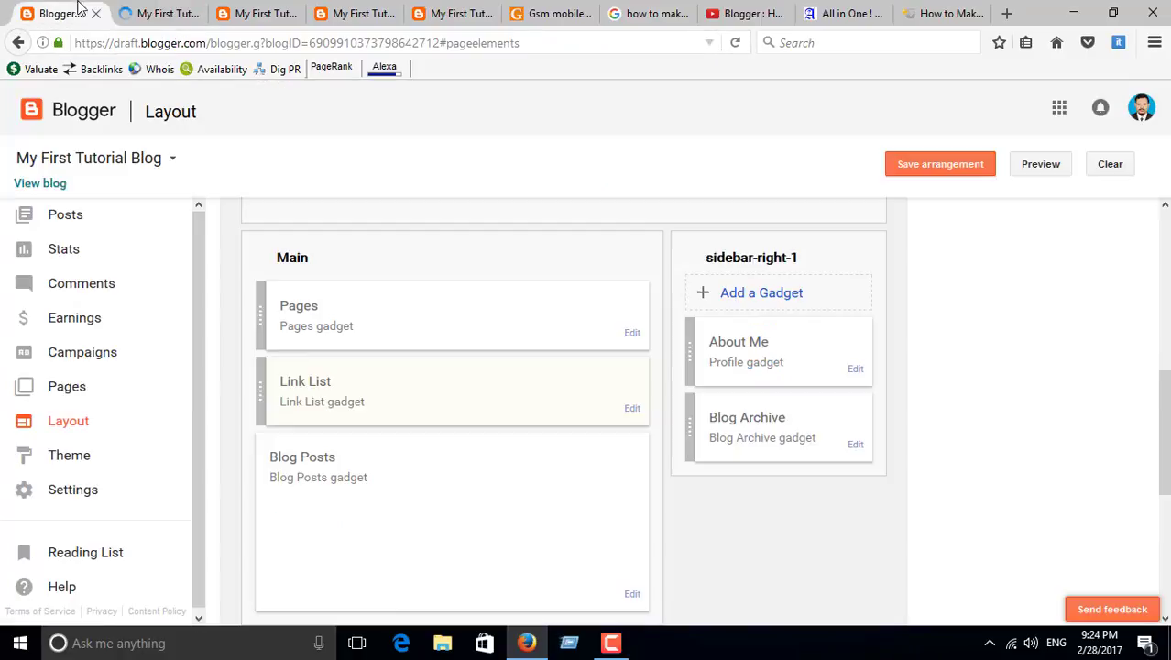
pyautogui.click(152, 13)
pyautogui.moveTo(1165, 275); pyautogui.dragTo(1165, 179)
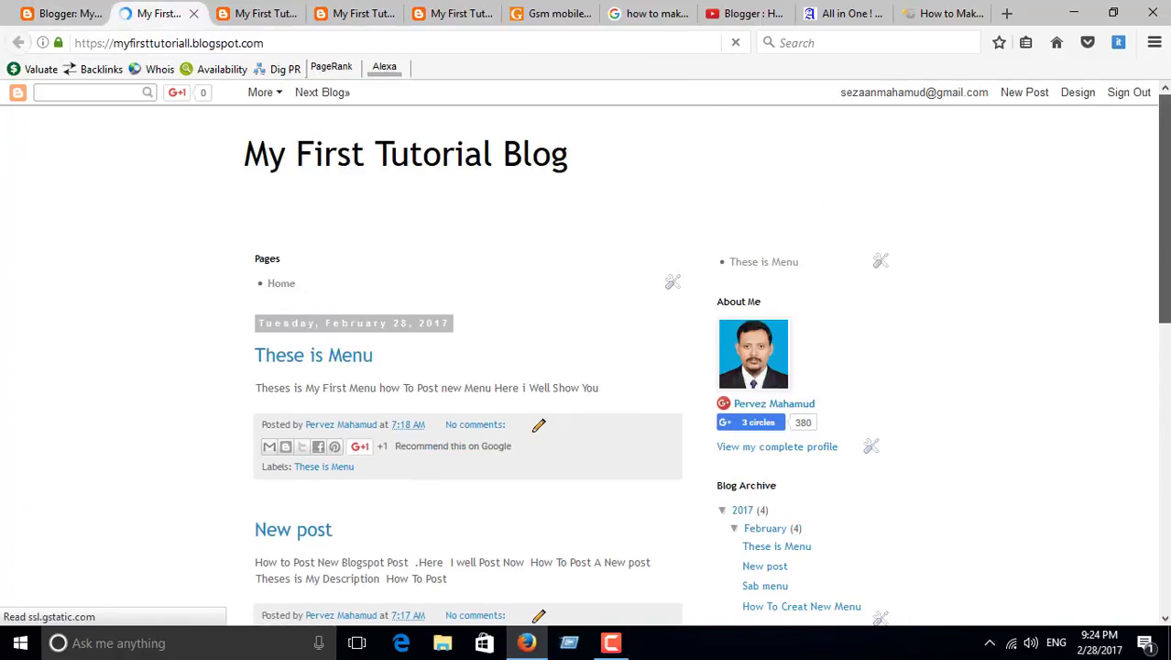
# Copy "New post" from the Blog Archive into the Link List's new site name and clear the prefilled site URL
pyautogui.moveTo(740, 565); pyautogui.dragTo(775, 570)
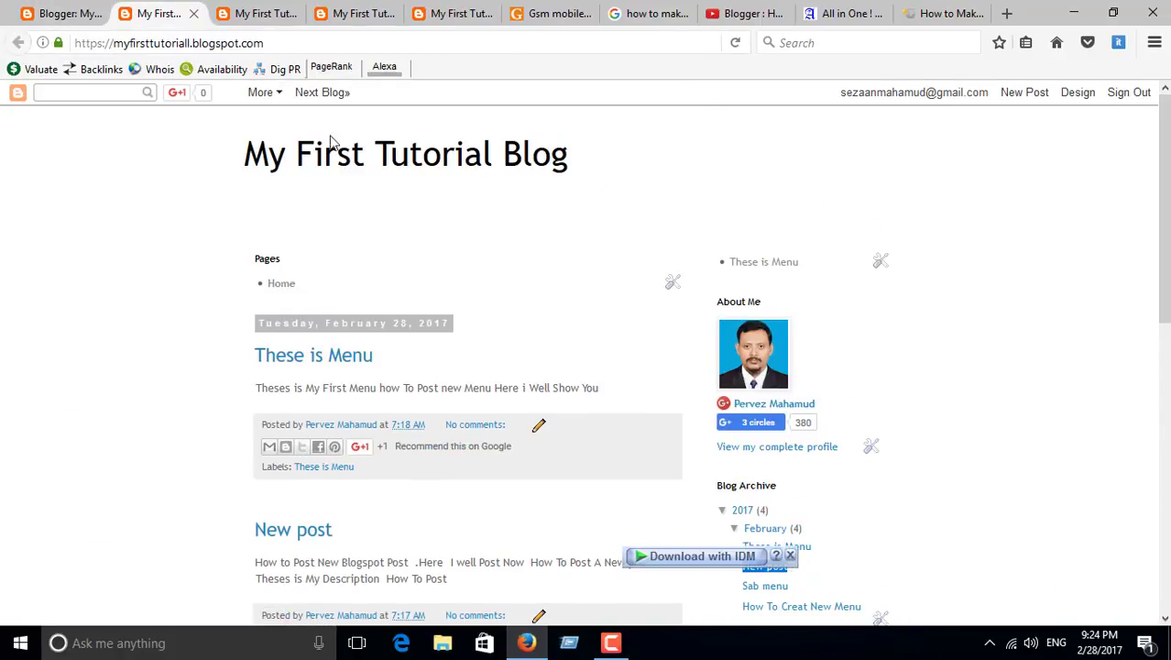
pyautogui.hotkey('ctrl', 'pageup')
pyautogui.click(631, 408)
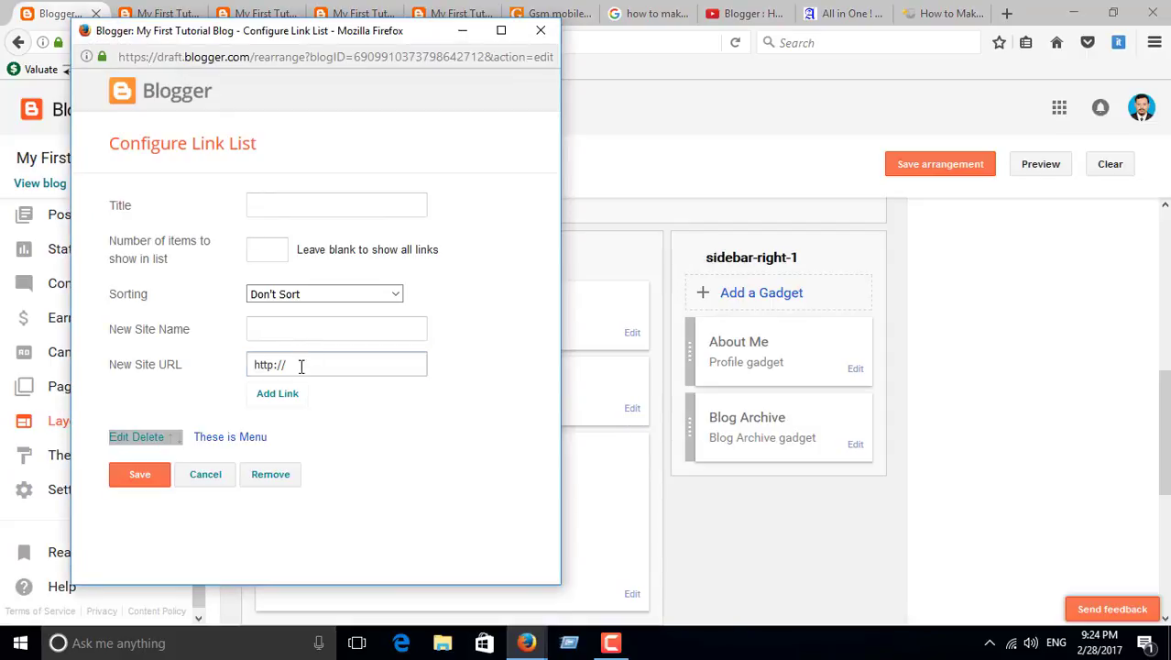
pyautogui.hotkey('ctrl', 'x')
pyautogui.click(287, 328)
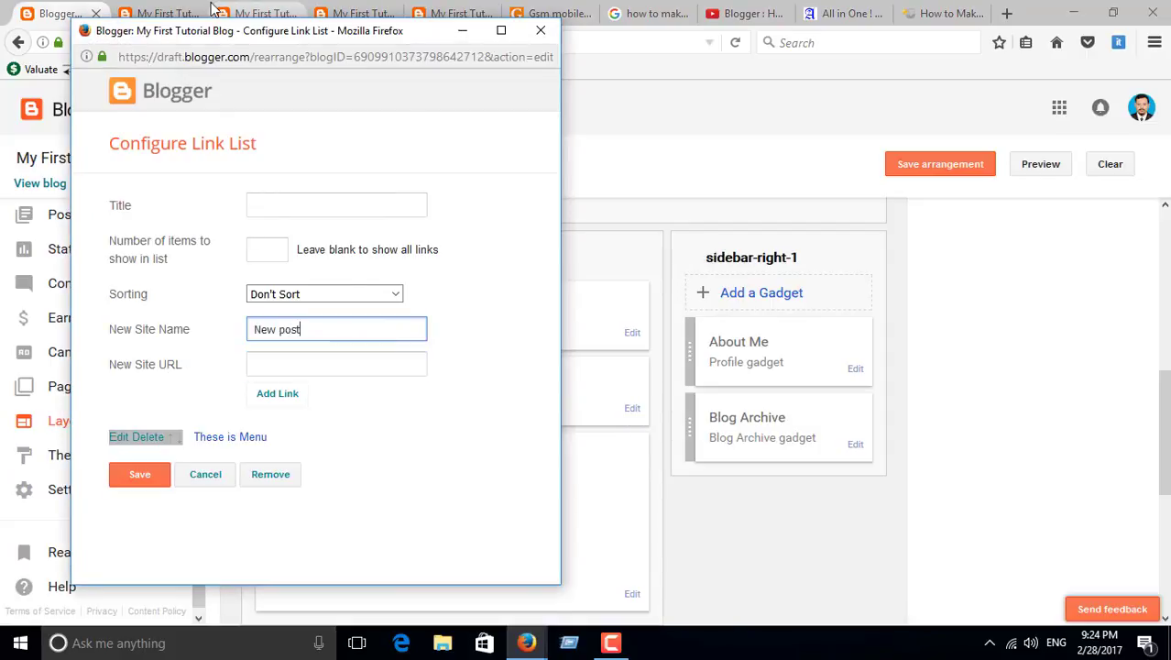
# Copy the "New post" page address into the new site URL, add the link and save the Link List
pyautogui.click(174, 9)
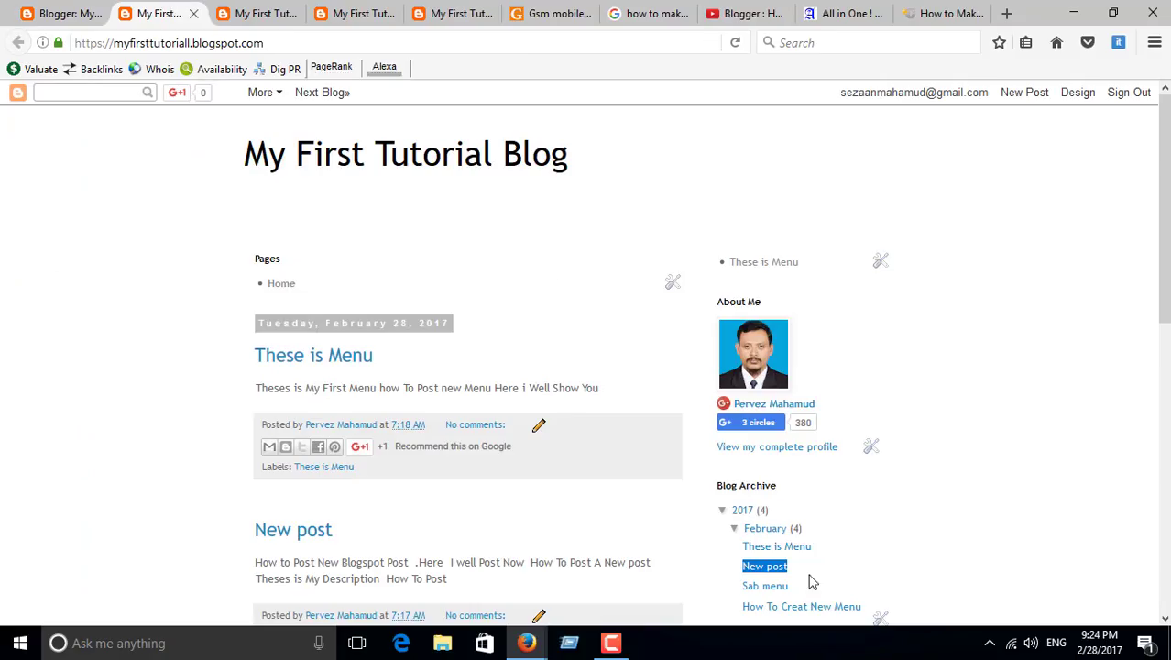
pyautogui.click(768, 562)
pyautogui.click(110, 42)
pyautogui.hotkey('ctrl', 'c')
pyautogui.click(65, 13)
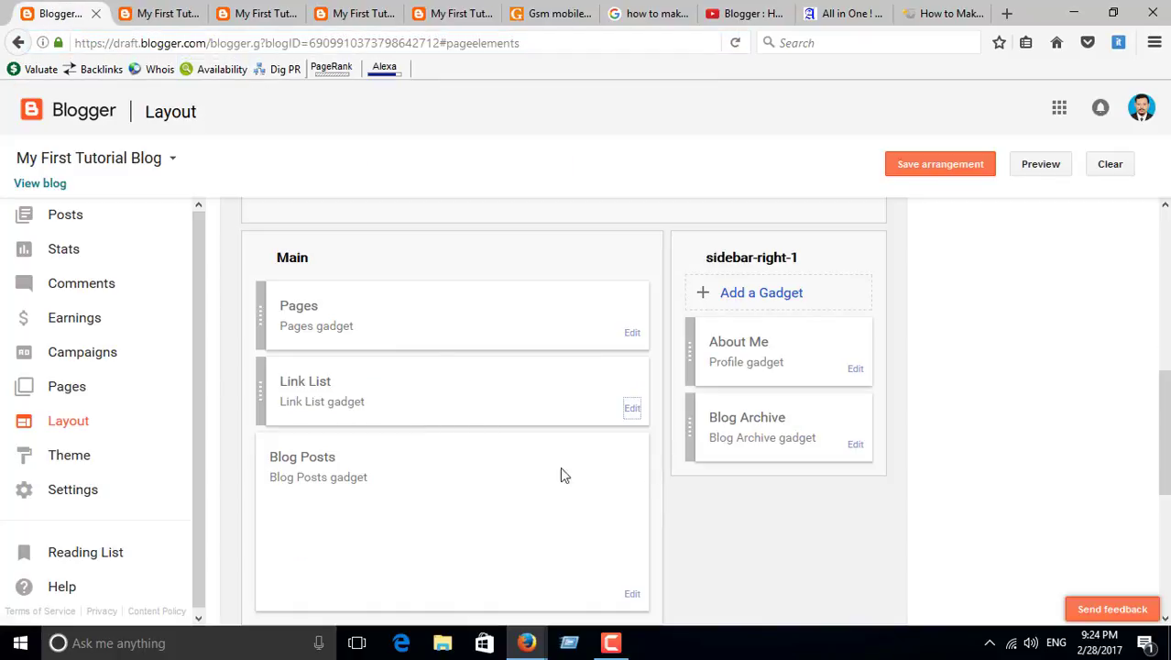
pyautogui.click(632, 407)
pyautogui.click(313, 363)
pyautogui.hotkey('ctrl', 'v')
pyautogui.click(278, 393)
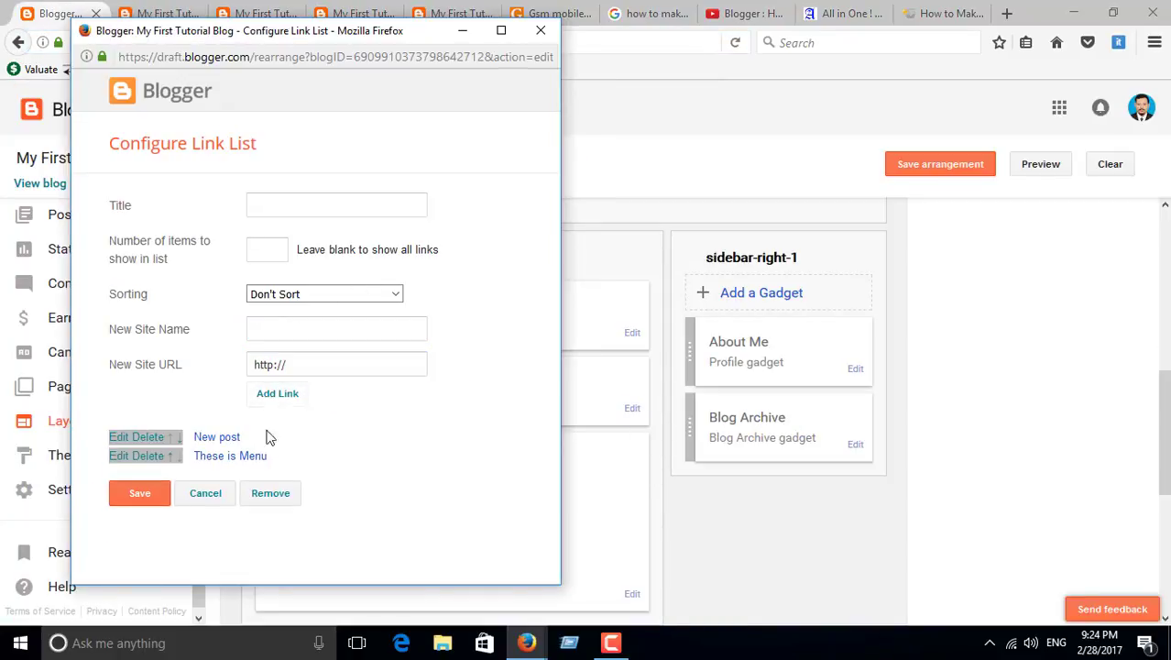
pyautogui.click(165, 491)
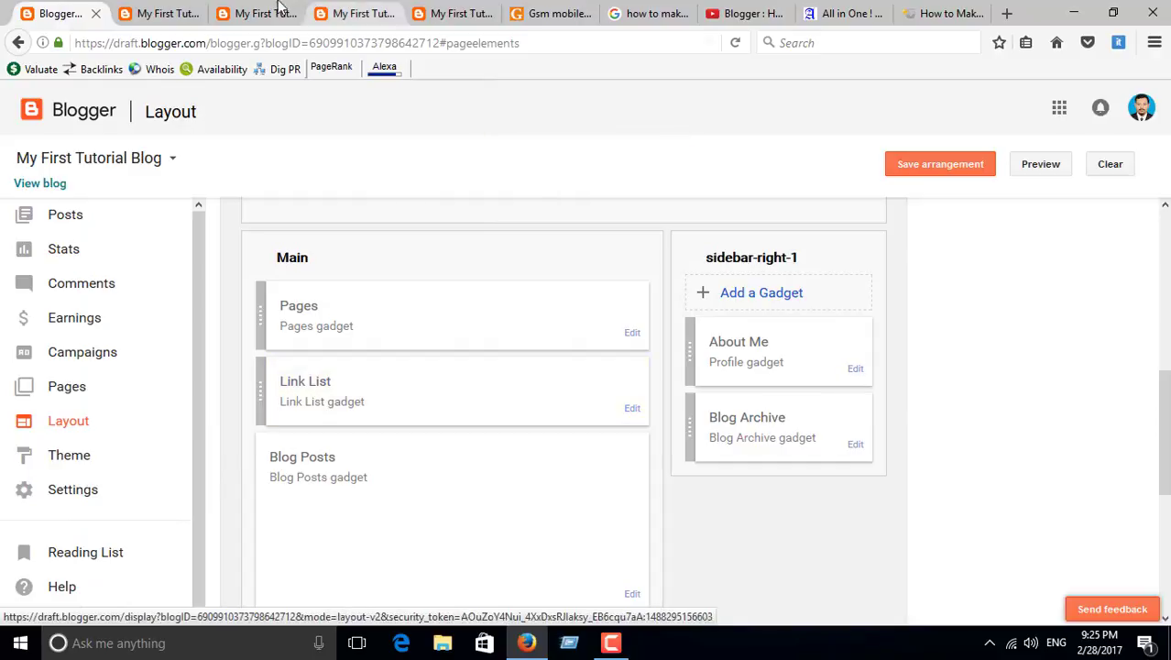
# Save the layout arrangement and check the position of the link list on the live blog
pyautogui.click(156, 13)
pyautogui.click(733, 46)
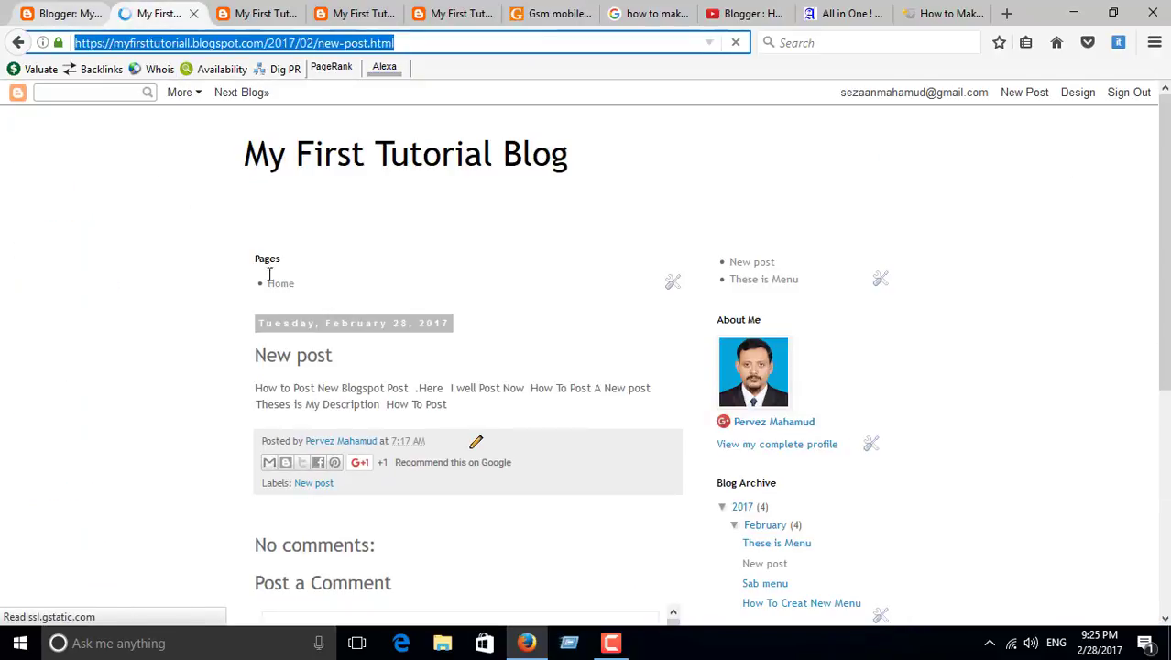
pyautogui.hotkey('ctrl', 'shift', 'Tab')
pyautogui.click(929, 177)
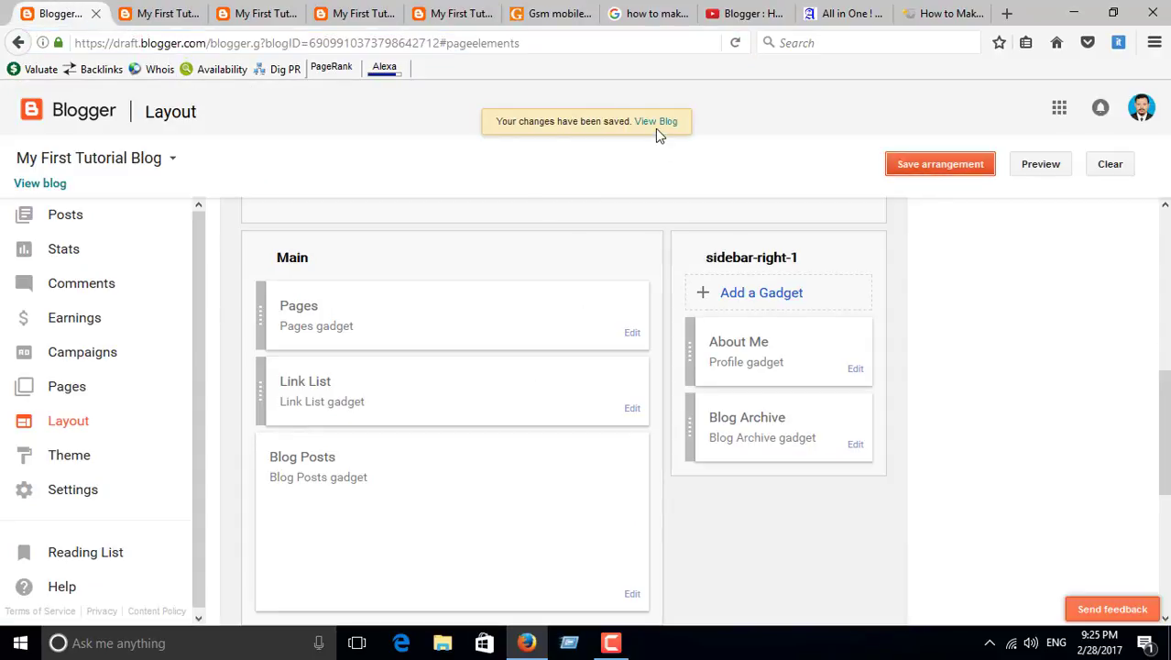
pyautogui.click(155, 13)
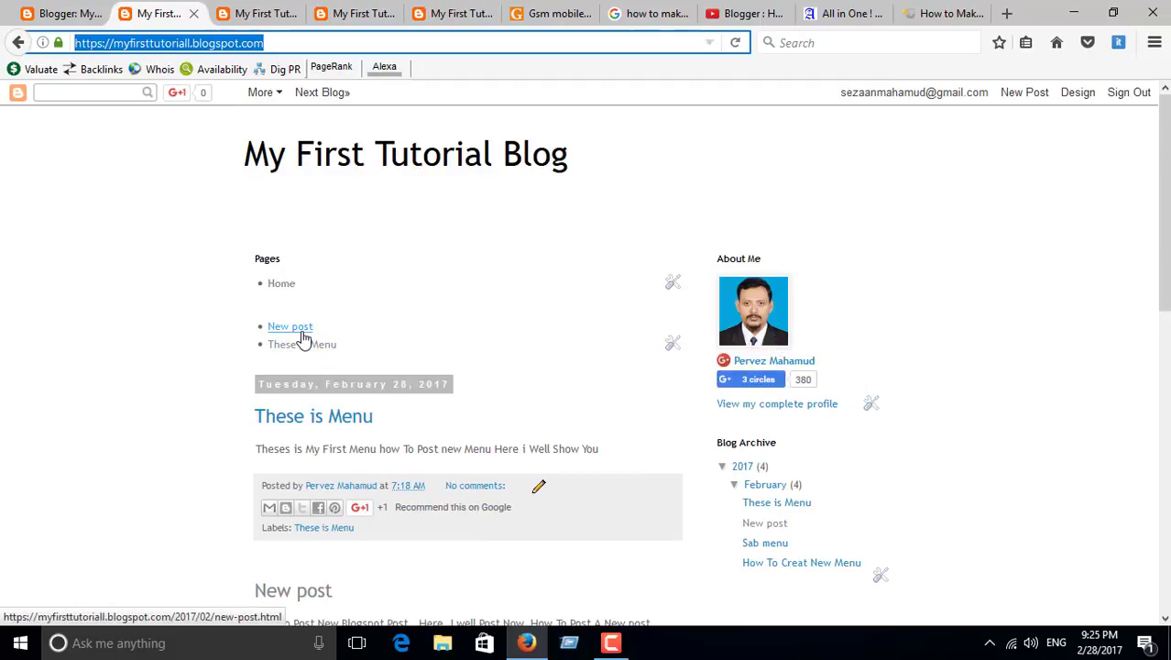
pyautogui.click(64, 13)
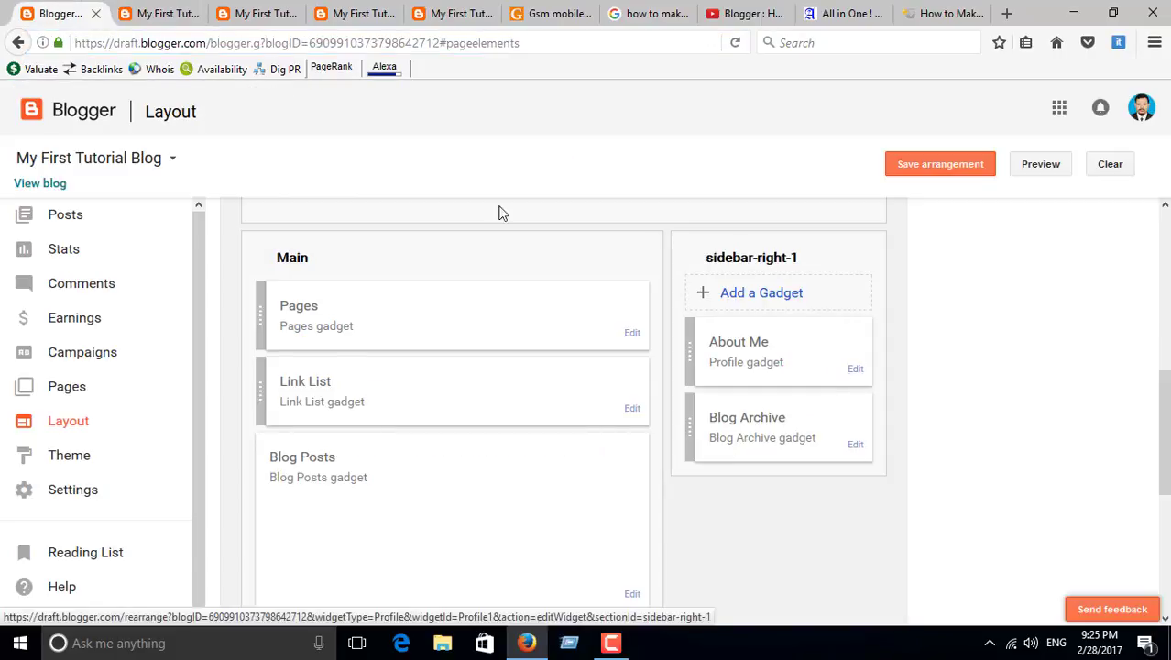
# Enter "Sab menu" from the Blog Archive as the new site name in the Link List gadget
pyautogui.hotkey('ctrl', 'Tab')
pyautogui.hotkey('ctrl', 'shift', 'Tab')
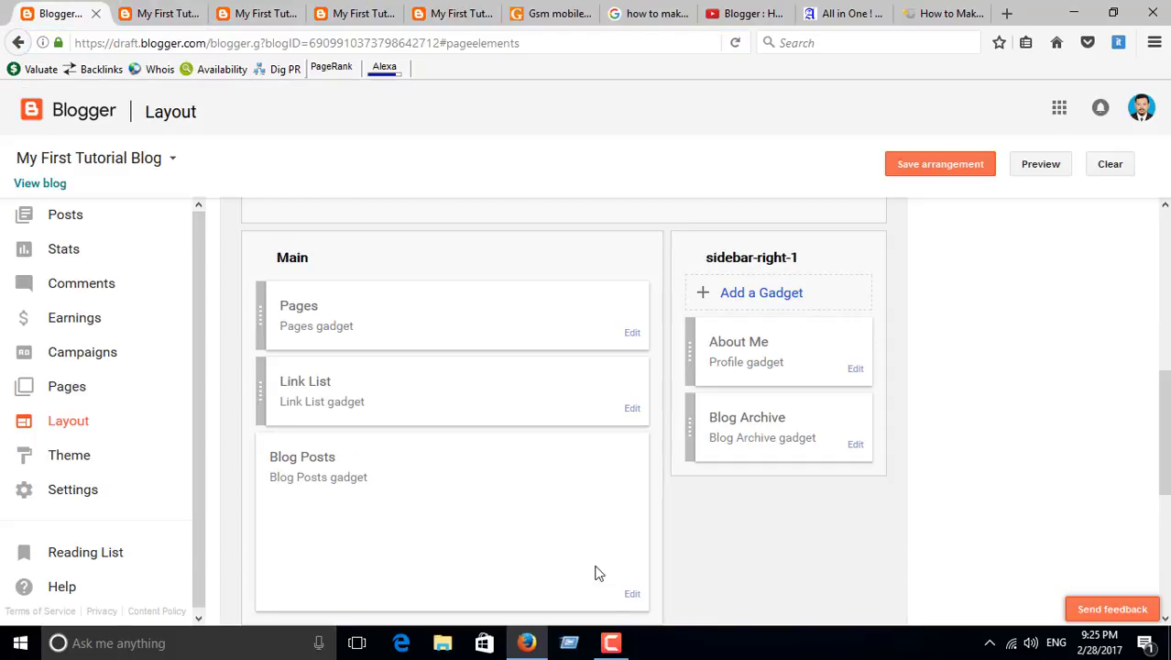
pyautogui.click(632, 408)
pyautogui.click(266, 335)
pyautogui.write('Sab menu')
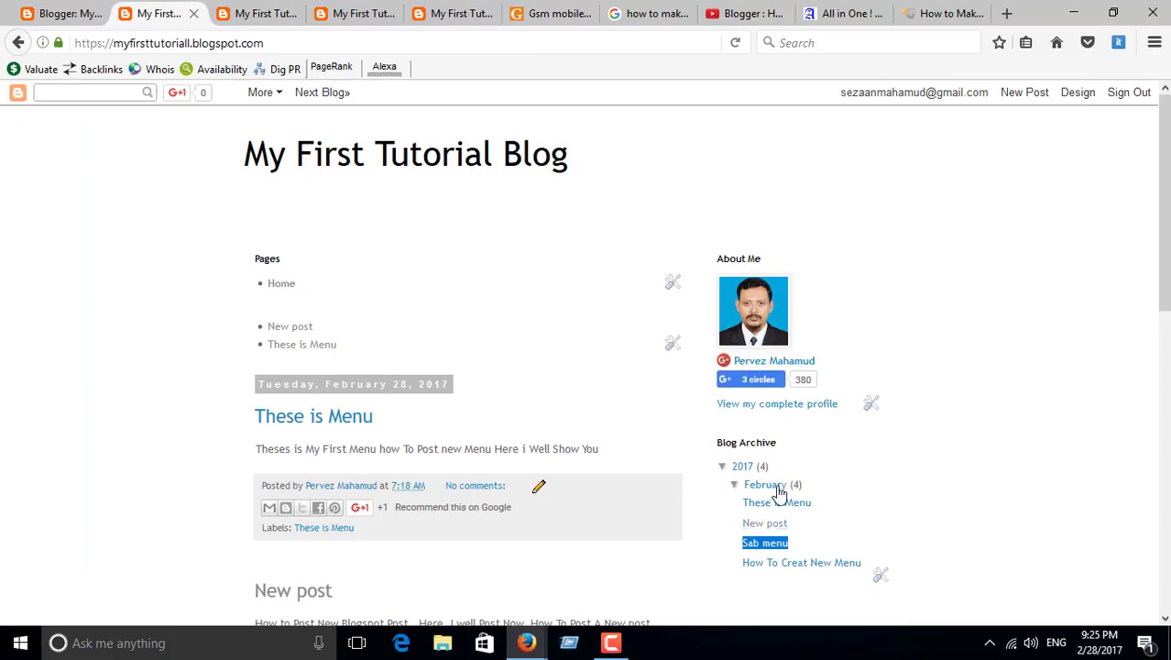
# Copy the "Sab menu" post's page address into the Link List's new site URL and add the link
pyautogui.click(764, 542)
pyautogui.click(207, 46)
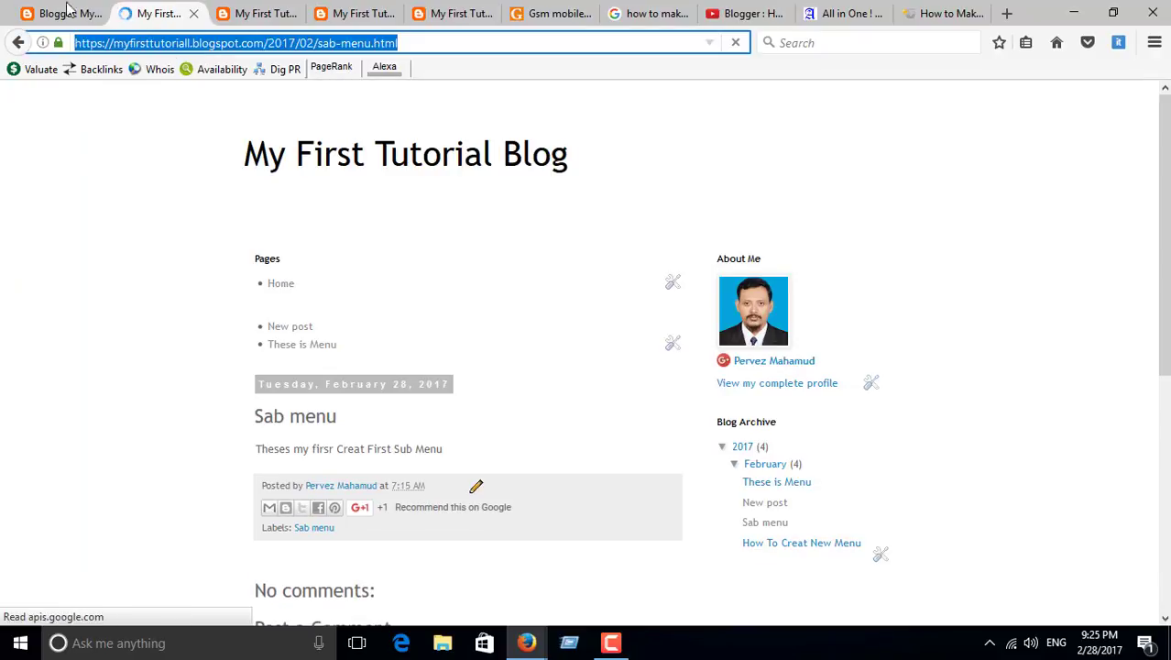
pyautogui.click(64, 13)
pyautogui.click(633, 410)
pyautogui.moveTo(334, 364); pyautogui.dragTo(204, 359)
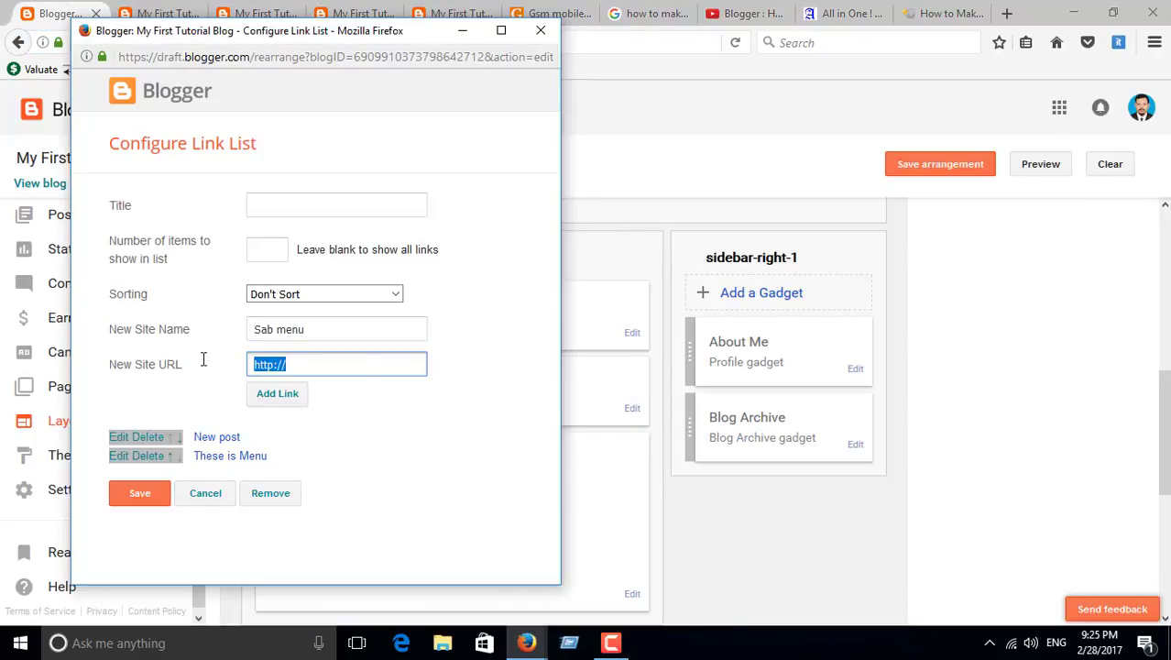
pyautogui.click(270, 398)
# Reorder the Link List entries to New post, These is Menu, Sab menu
pyautogui.click(171, 457)
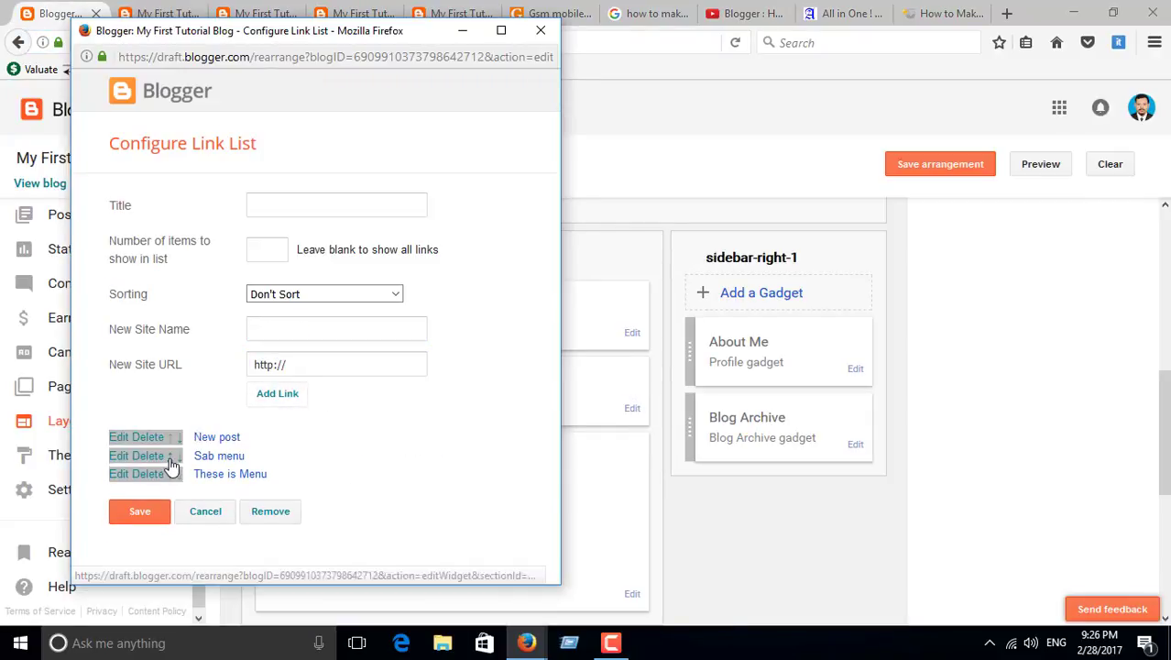
pyautogui.click(171, 473)
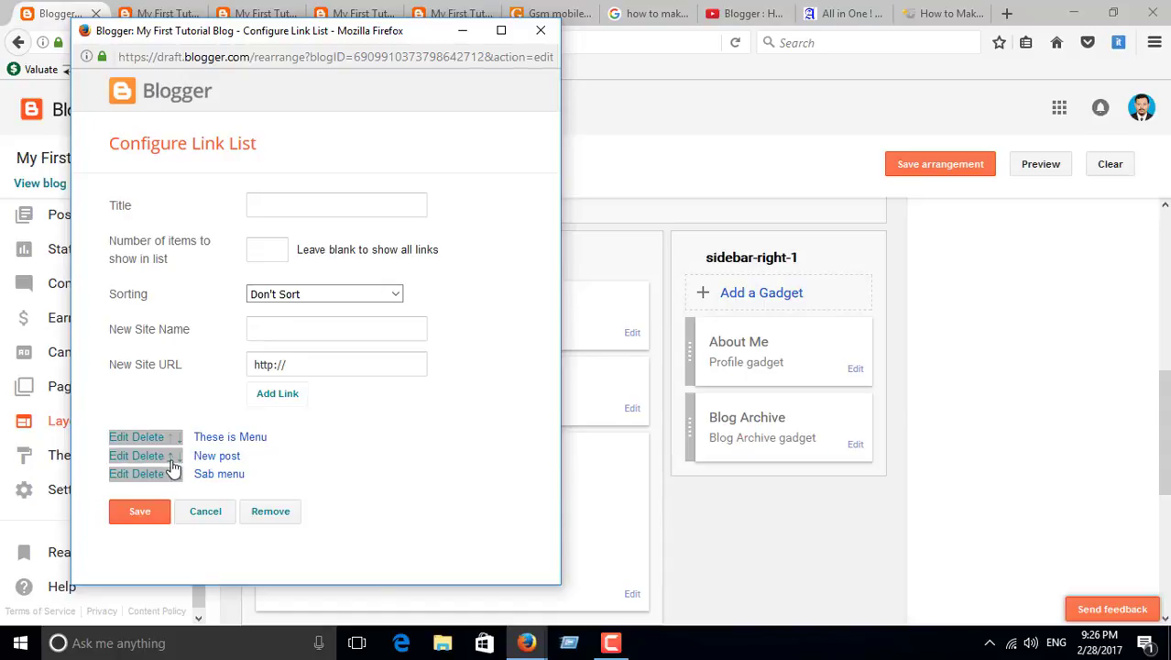
pyautogui.click(170, 456)
pyautogui.click(171, 474)
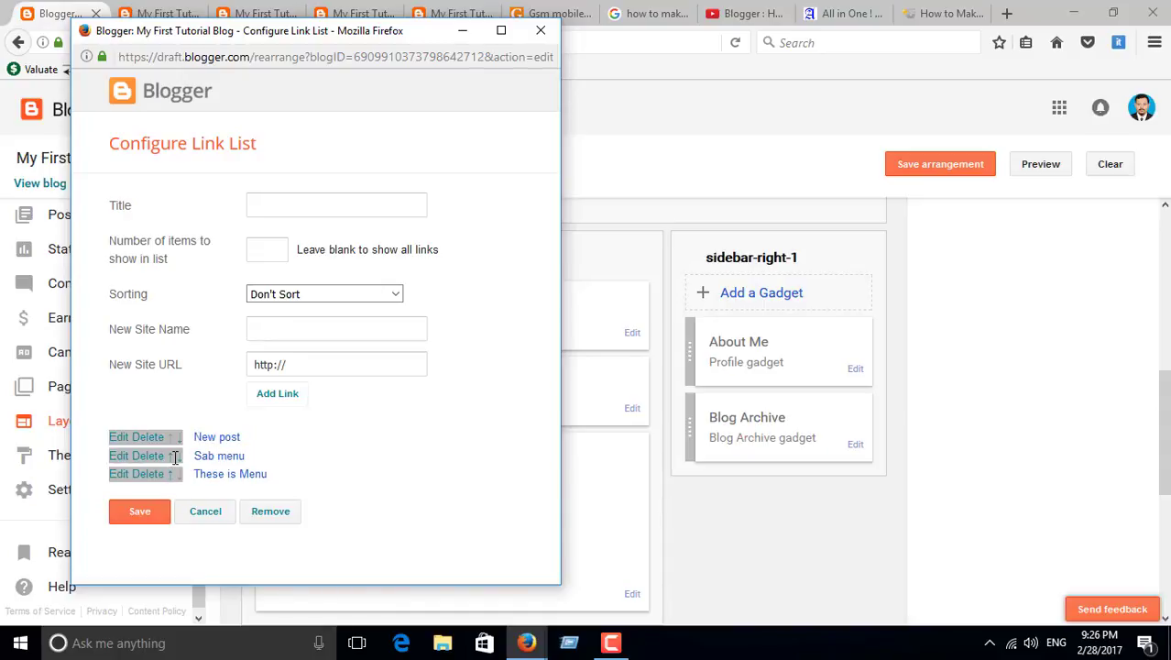
pyautogui.click(176, 456)
# Rename the "Sab menu" link to "_Sab menu", save the Link List and view the live blog
pyautogui.click(120, 474)
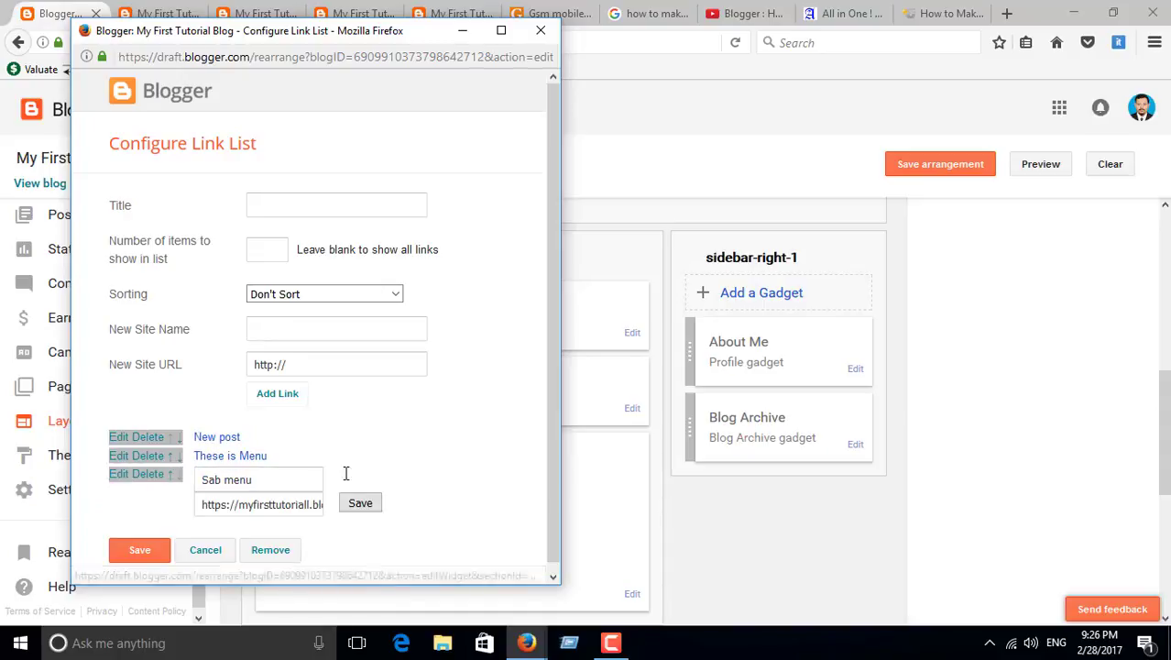
pyautogui.click(145, 550)
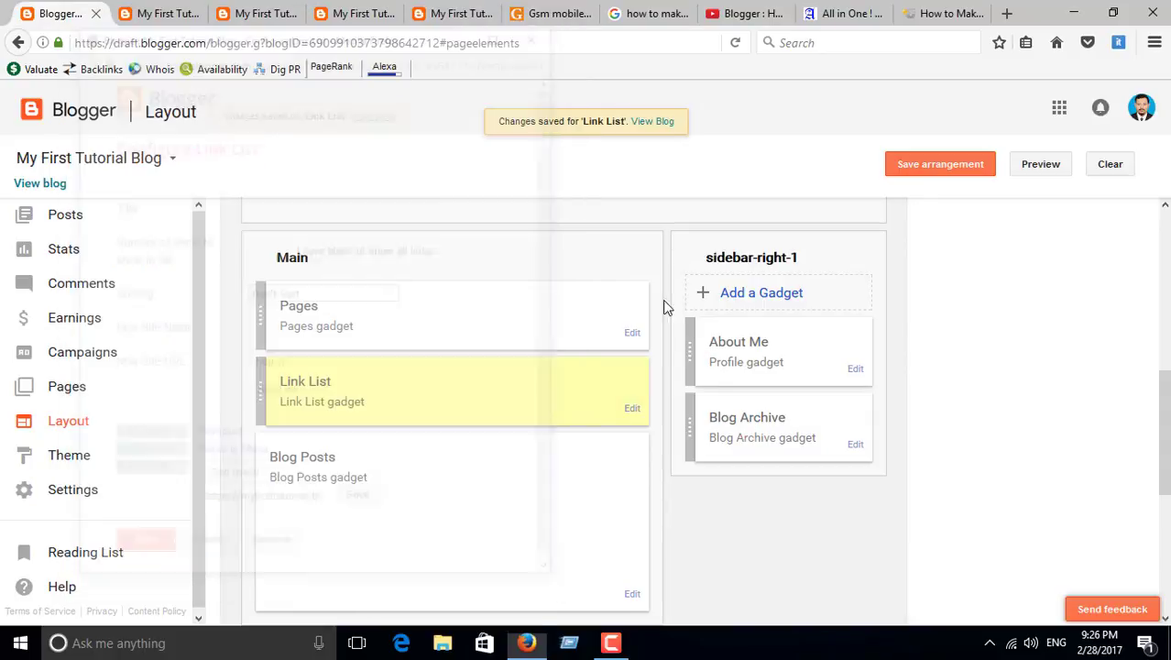
pyautogui.click(630, 121)
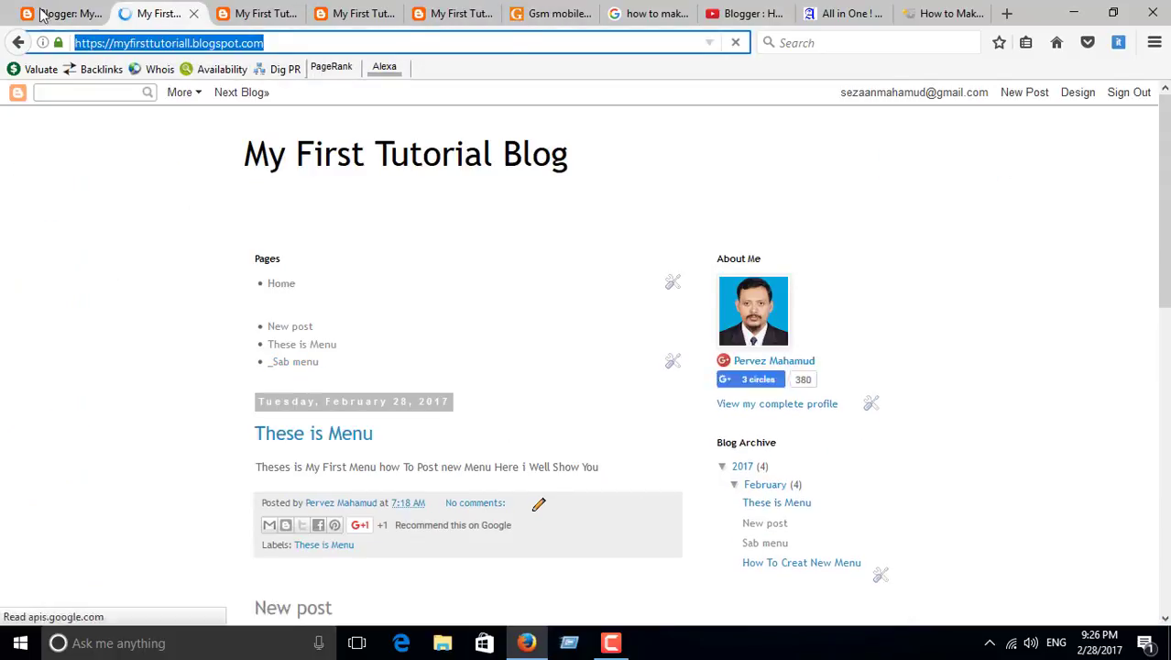
# Rename the submenu link to "_ Sab menu" with a space after the underscore, save the gadget and view the blog
pyautogui.click(64, 13)
pyautogui.click(632, 408)
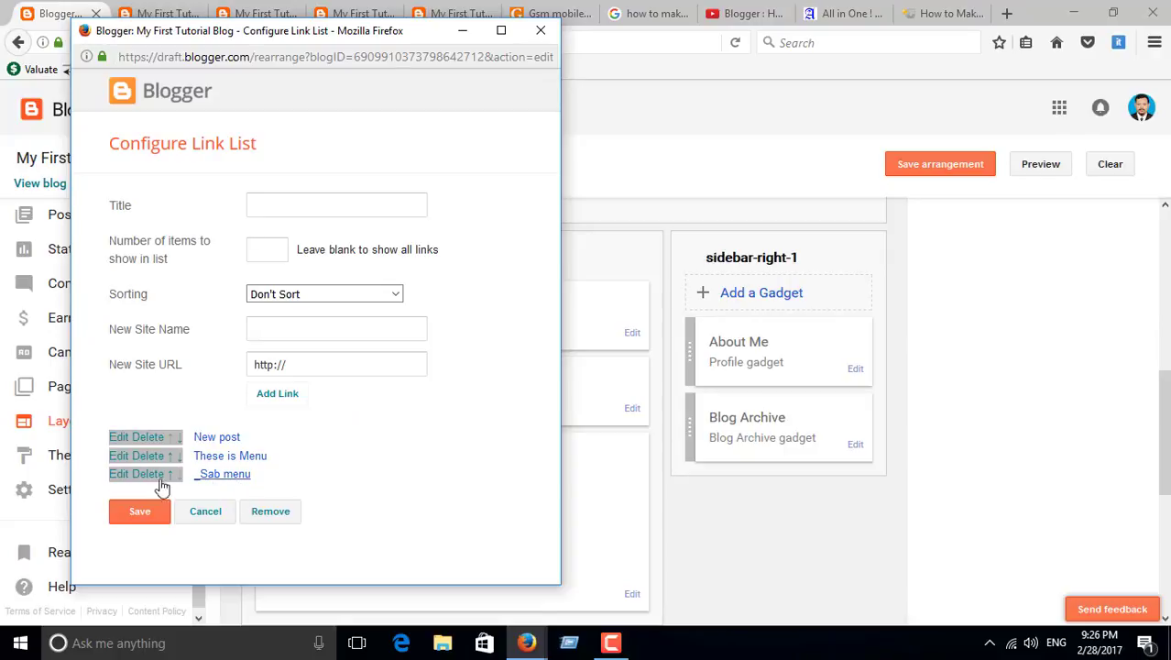
pyautogui.click(120, 473)
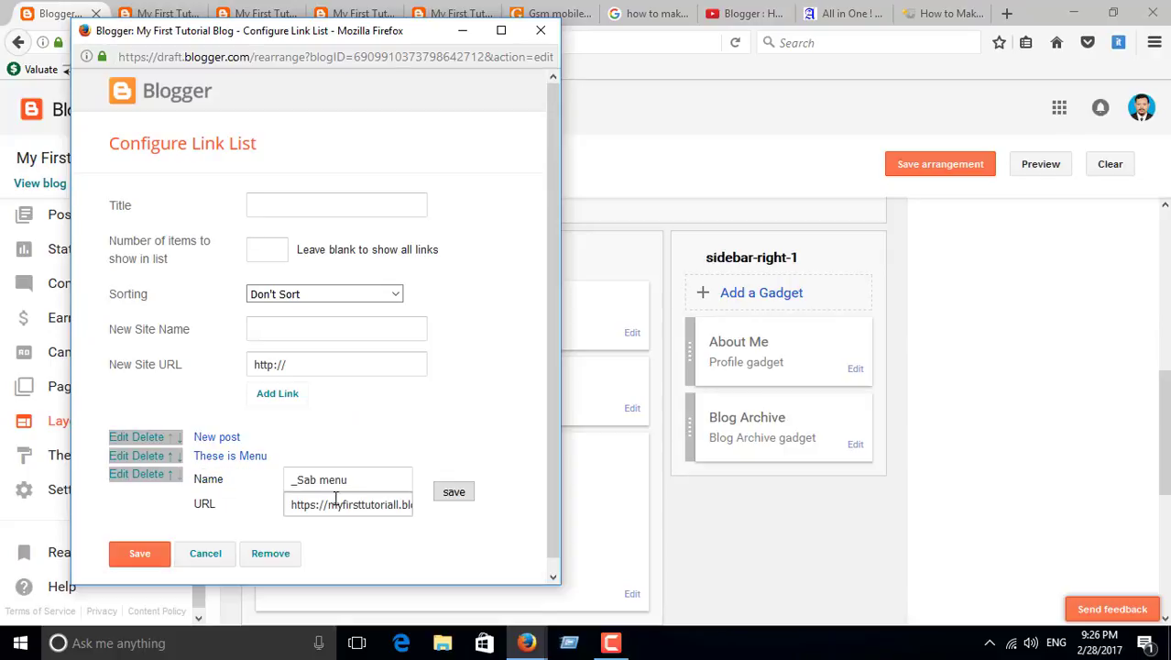
pyautogui.click(453, 493)
pyautogui.click(161, 511)
pyautogui.click(665, 121)
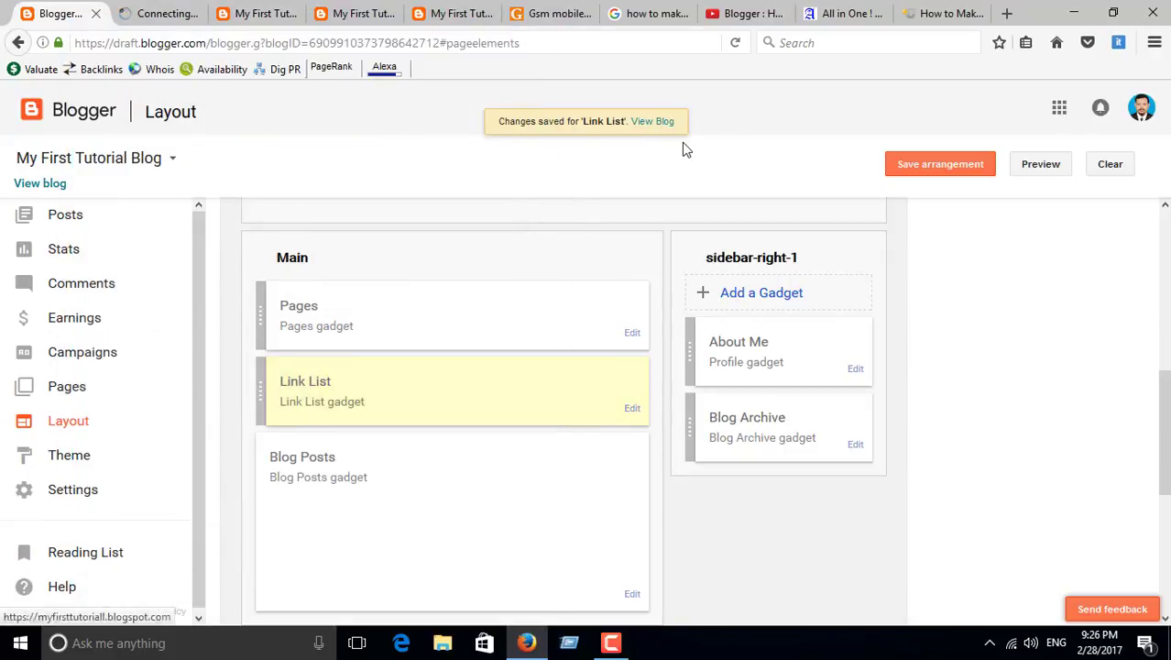
# Remove the underscore prefix from the link name so it reads "Sab menu" and save the Link List
pyautogui.hotkey('ctrl', 'shift', 'Tab')
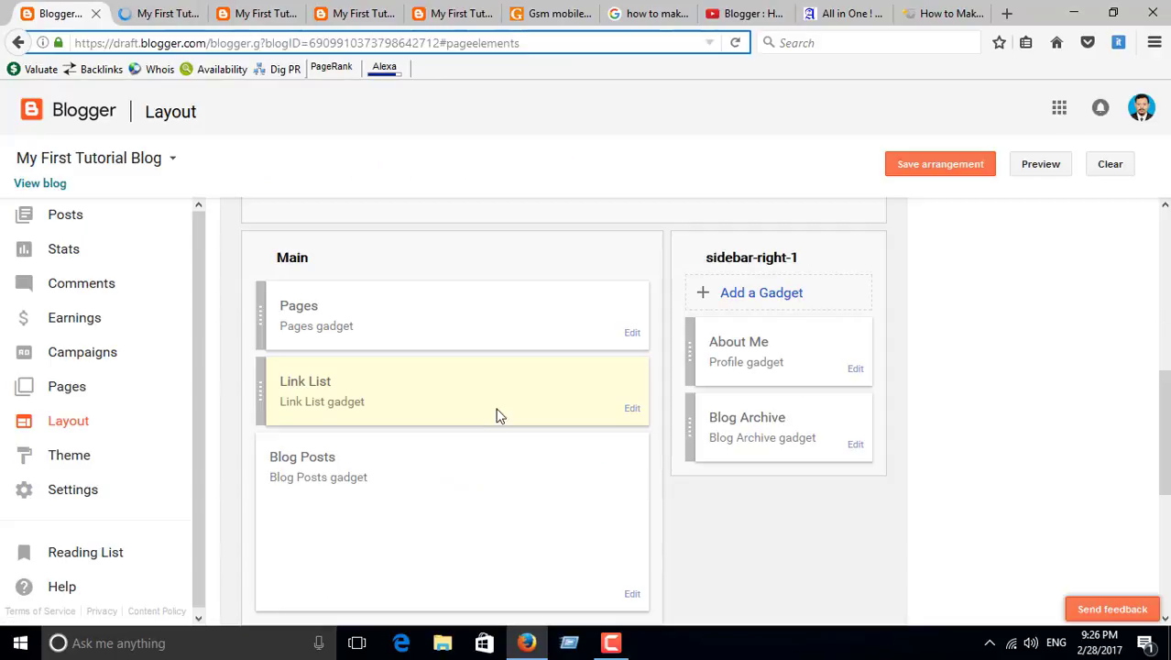
pyautogui.click(632, 410)
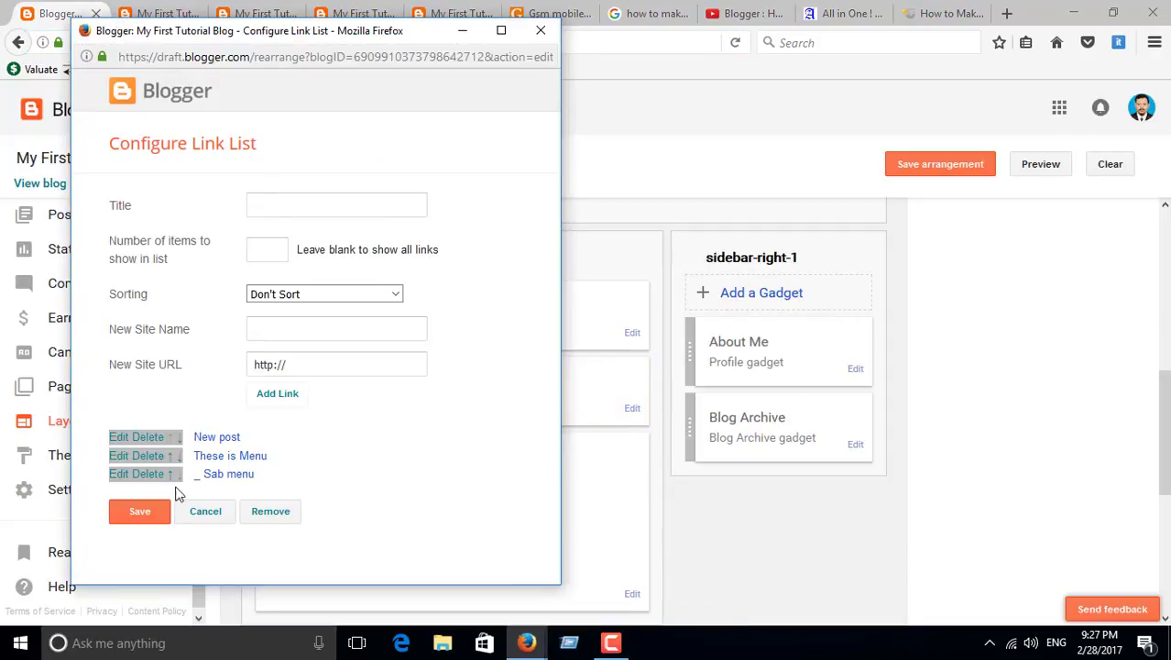
pyautogui.click(124, 473)
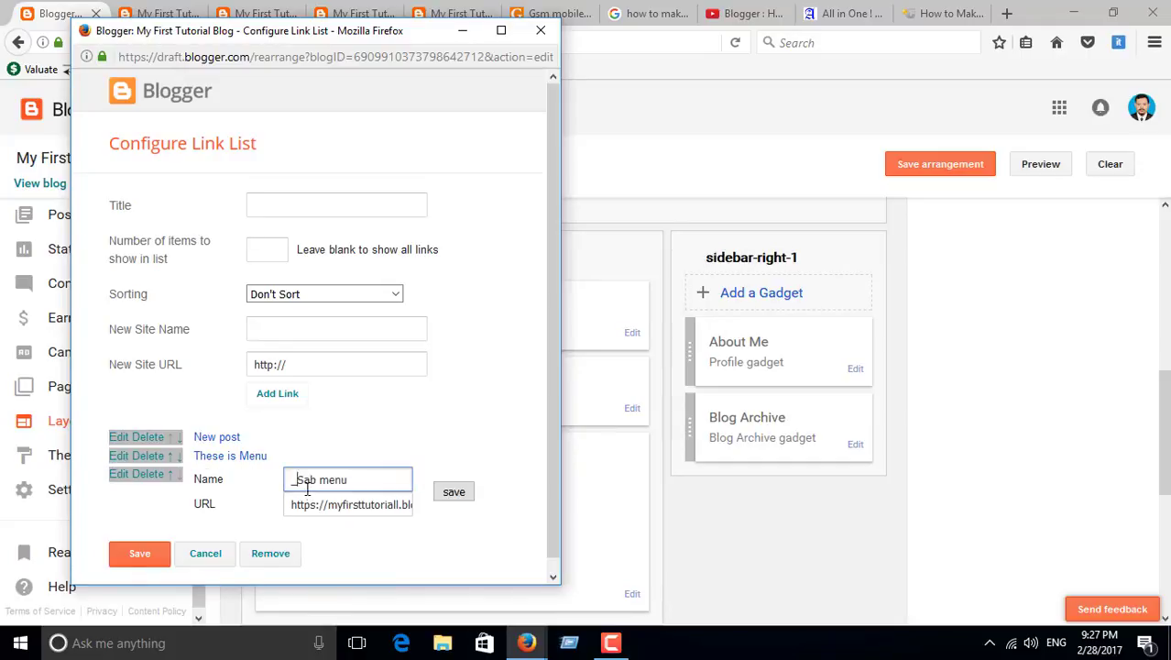
pyautogui.click(139, 553)
# Copy "How To Creat New Menu" from the live blog's archive into the Link List's new site name
pyautogui.click(158, 13)
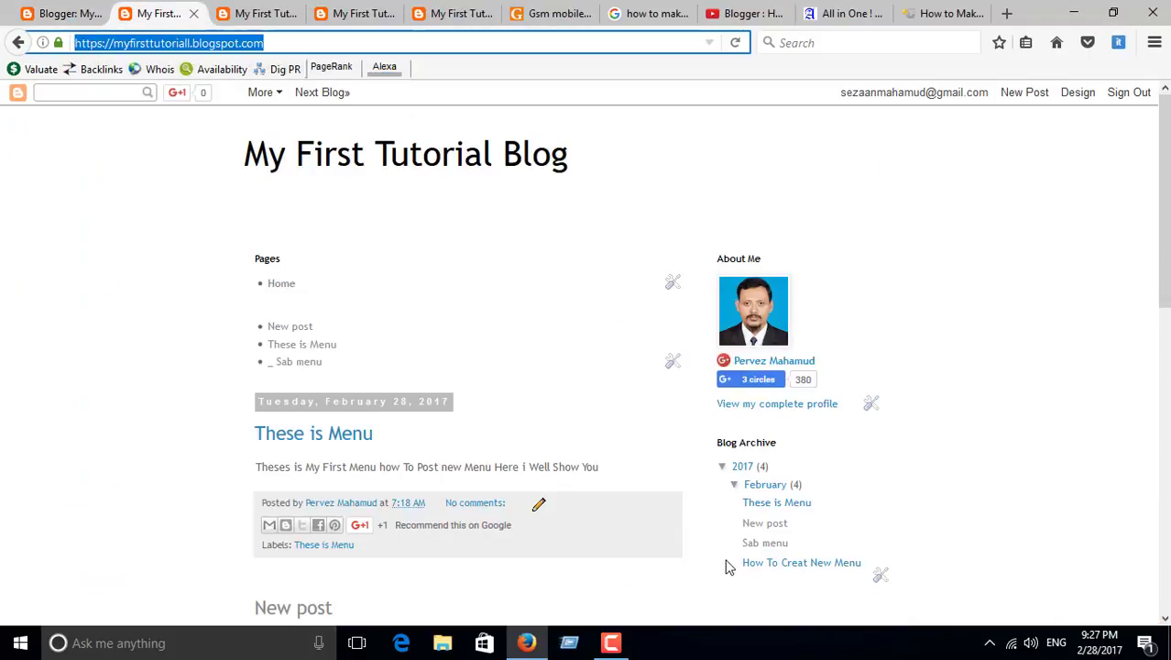
pyautogui.moveTo(739, 566); pyautogui.dragTo(856, 568)
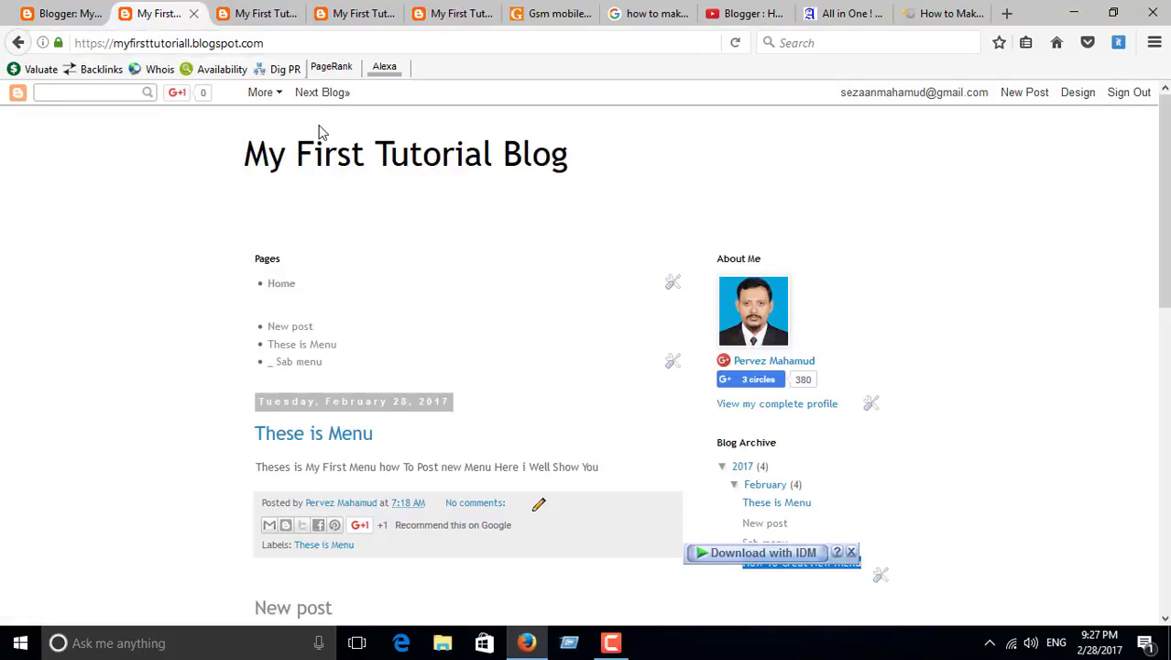
pyautogui.click(57, 13)
pyautogui.click(632, 409)
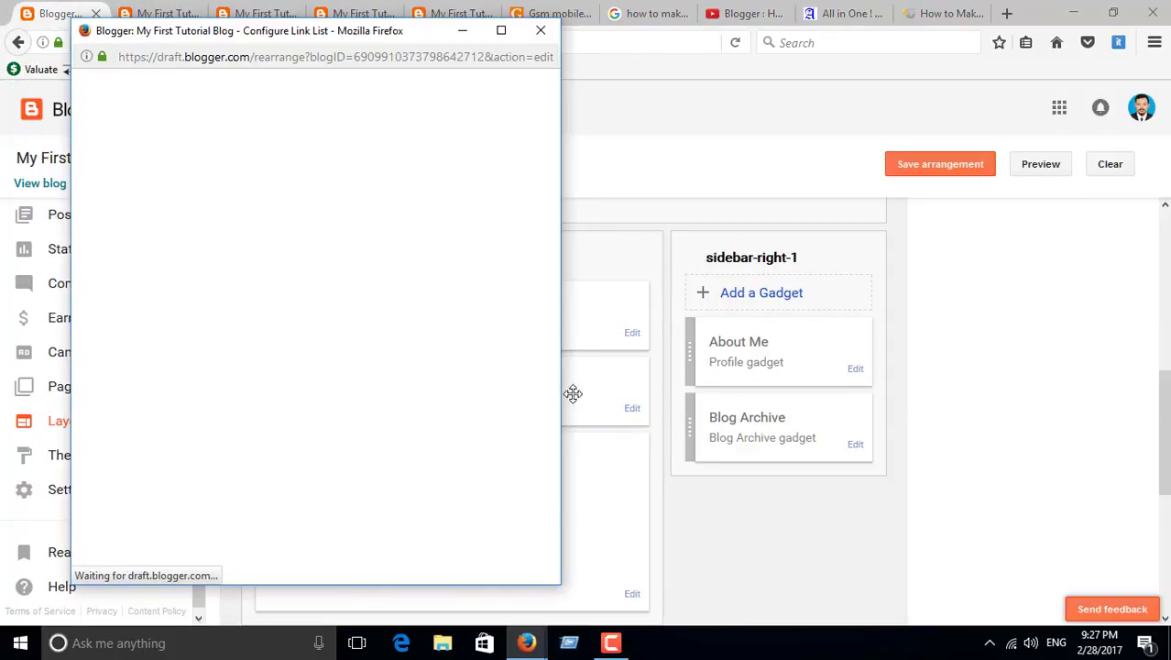
pyautogui.click(267, 329)
# Replace the prefilled new site URL with the page address of the "How To Creat New Menu" post
pyautogui.click(133, 7)
pyautogui.click(133, 6)
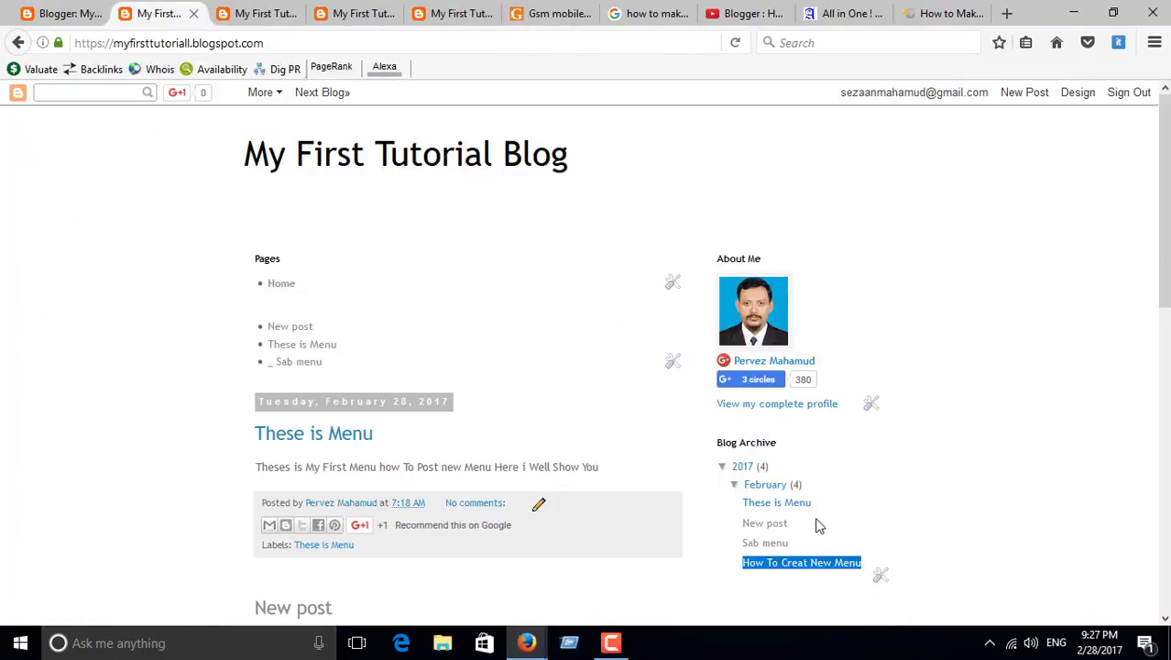
pyautogui.click(767, 560)
pyautogui.click(91, 7)
pyautogui.click(632, 408)
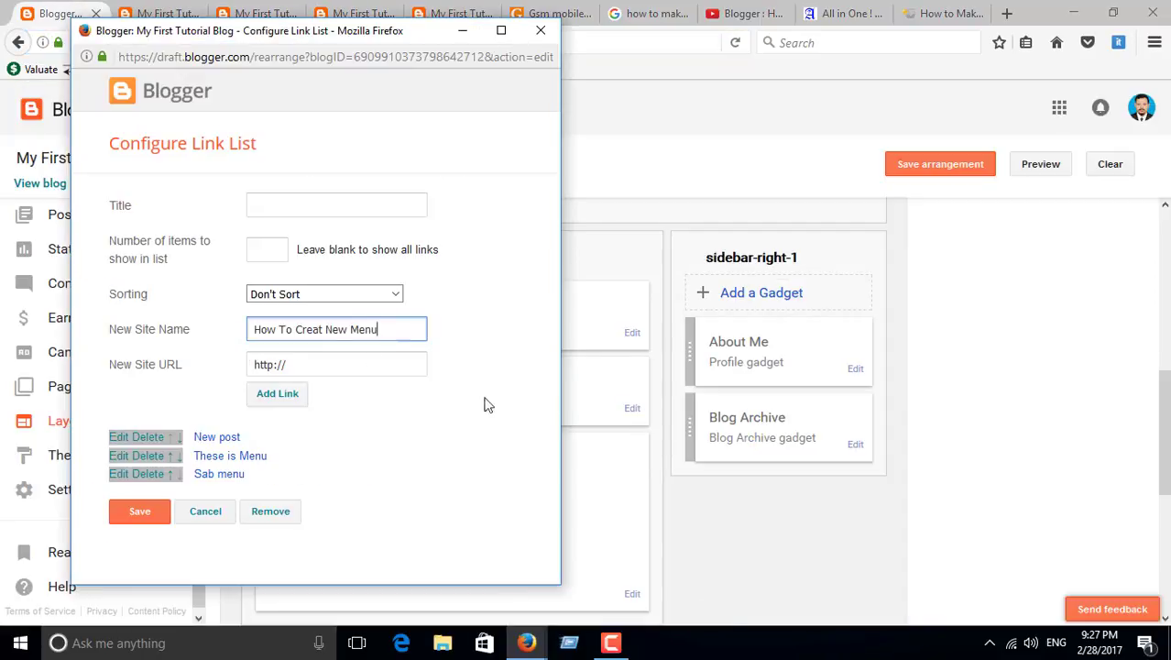
pyautogui.moveTo(315, 364); pyautogui.dragTo(168, 366)
# Set the Link List sorting to Sort Alphabetically, save the gadget and check the order on the live blog
pyautogui.click(376, 295)
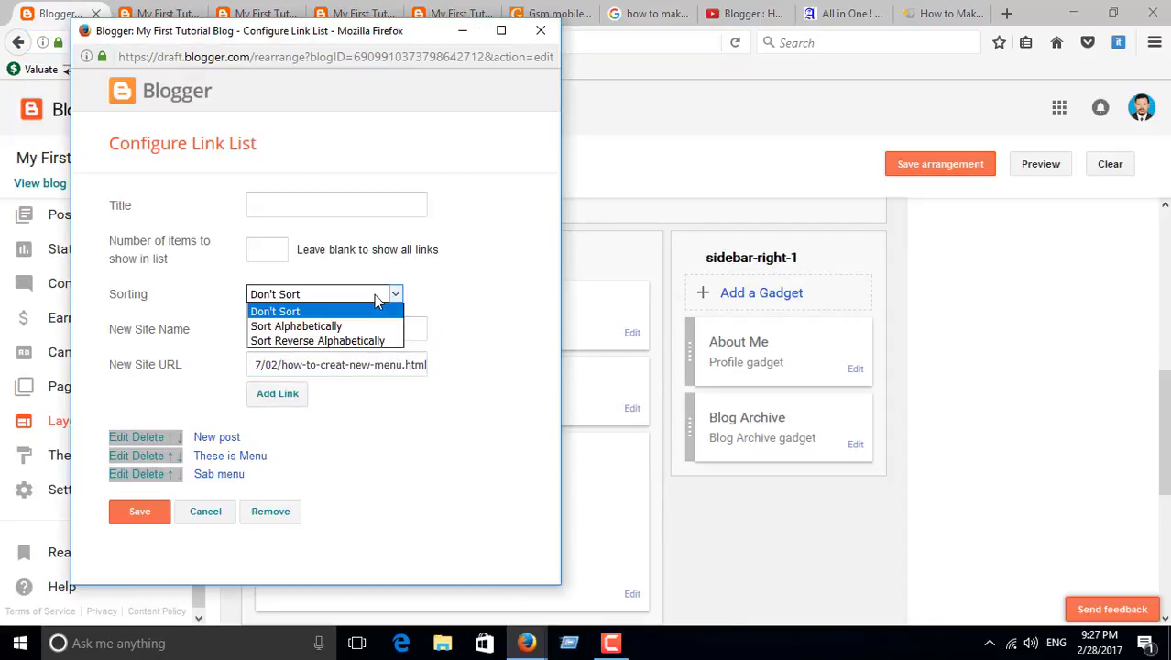
pyautogui.click(334, 326)
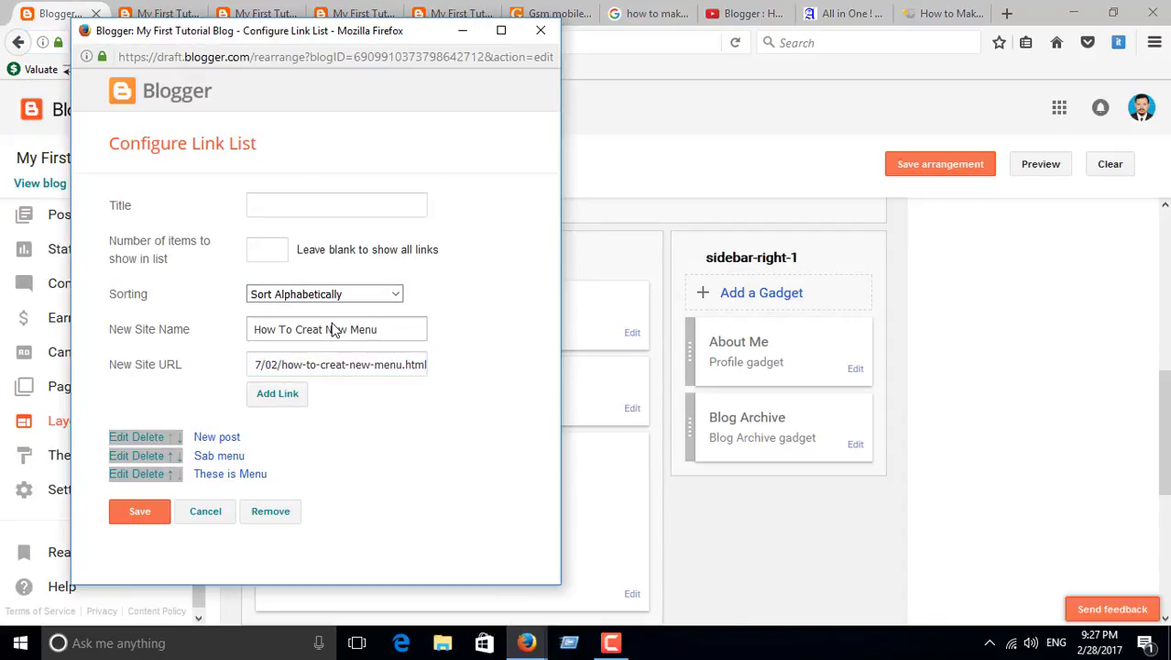
pyautogui.click(139, 510)
pyautogui.click(649, 119)
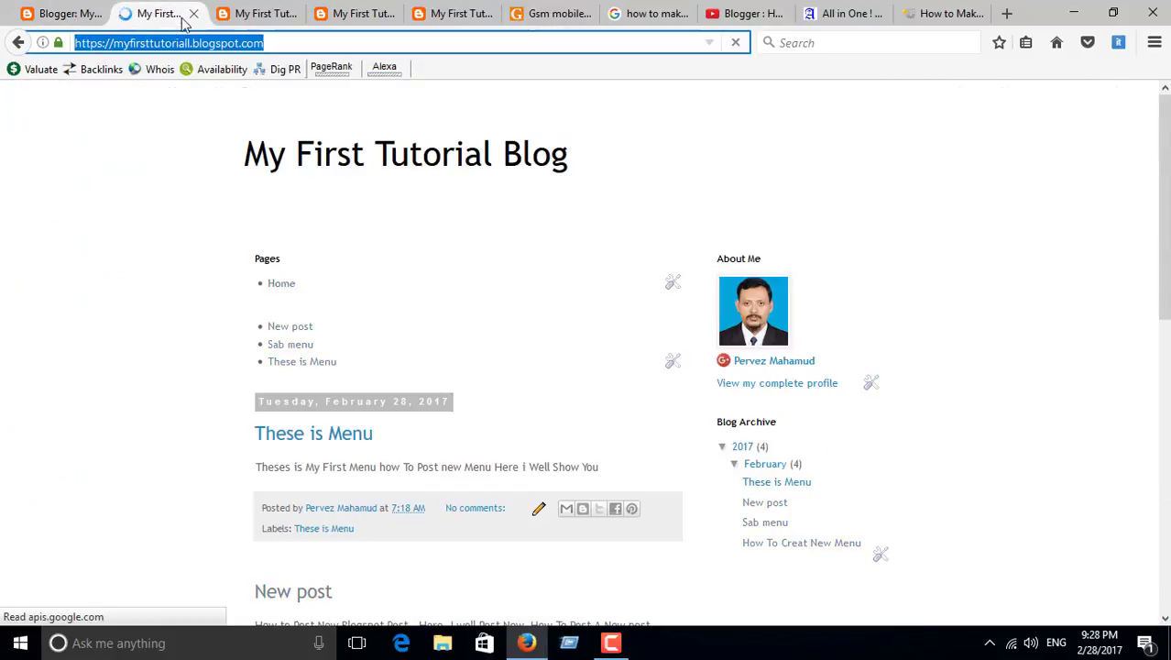
# Set the Link List sorting to Sort Reverse Alphabetically, save the gadget and check the order on the live blog
pyautogui.click(64, 14)
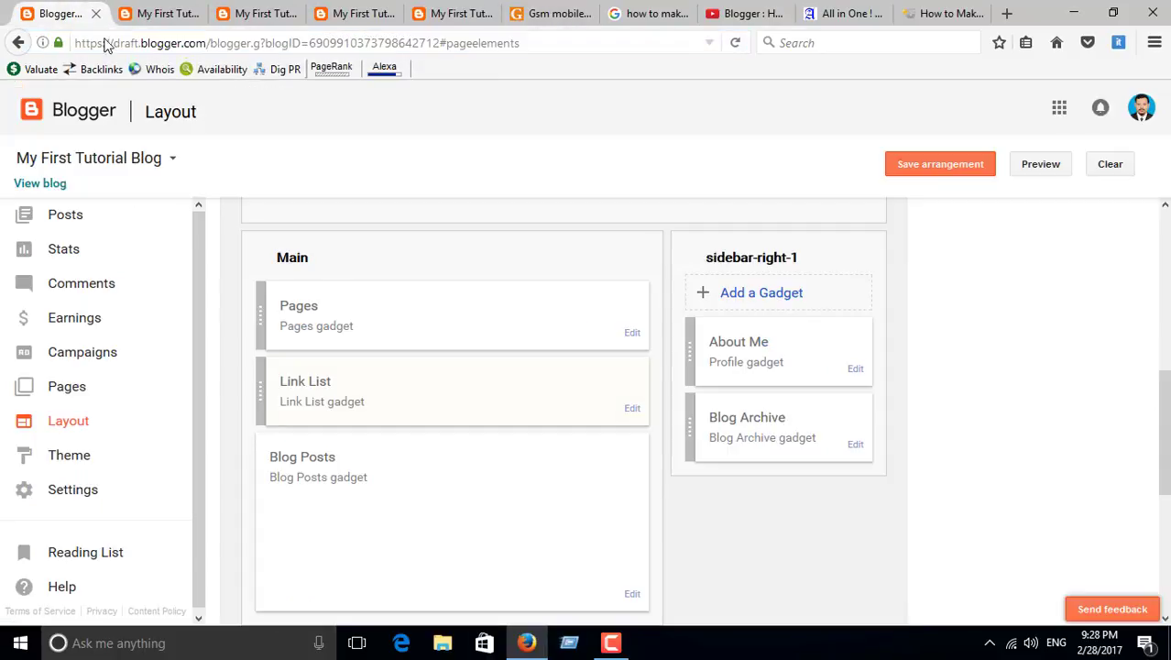
pyautogui.click(632, 409)
pyautogui.click(324, 366)
pyautogui.click(314, 413)
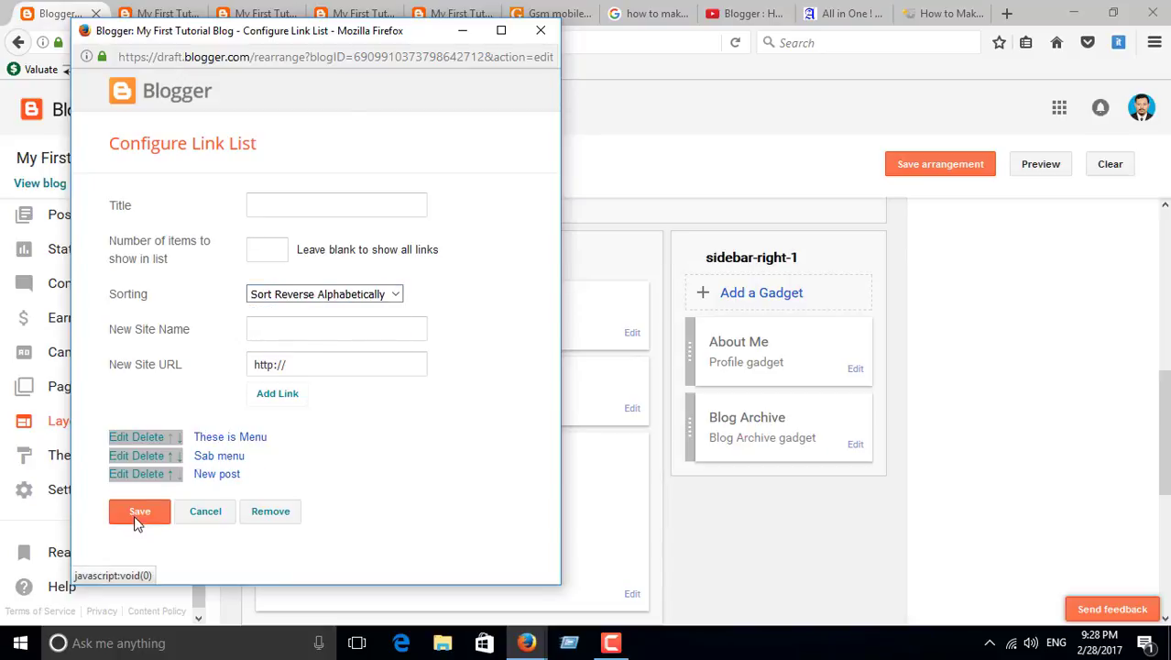
pyautogui.click(136, 512)
pyautogui.click(652, 121)
pyautogui.click(165, 13)
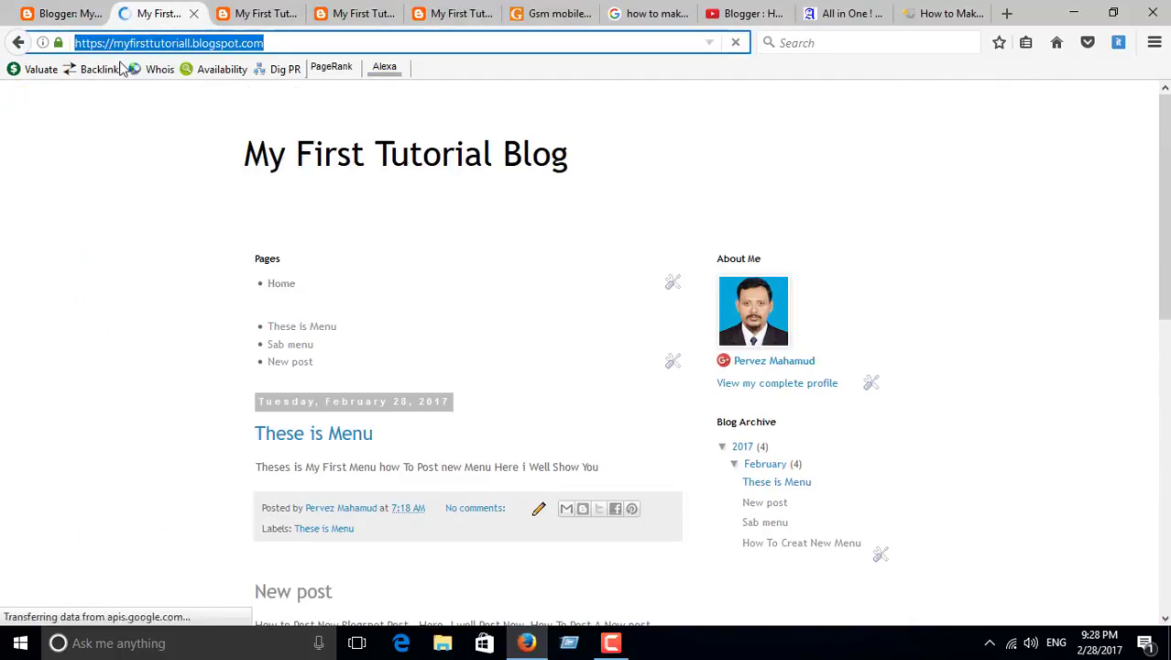
# Title the Link List gadget "Home", save it and check the heading on the live blog
pyautogui.click(60, 14)
pyautogui.click(632, 410)
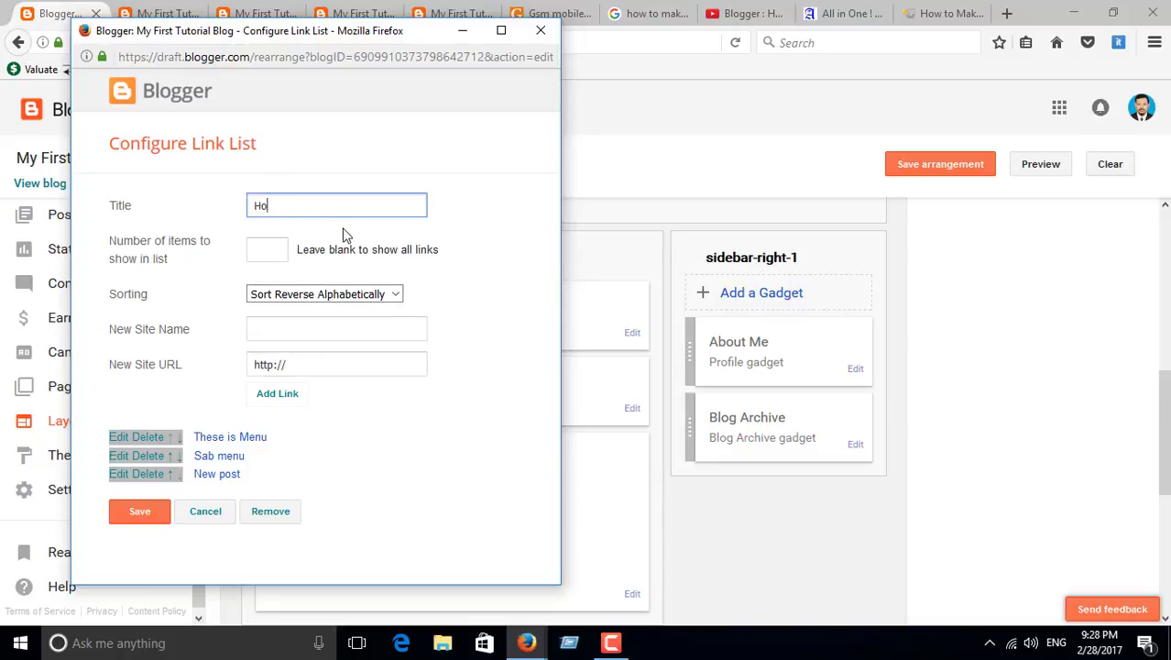
pyautogui.click(168, 508)
pyautogui.click(650, 120)
pyautogui.click(165, 13)
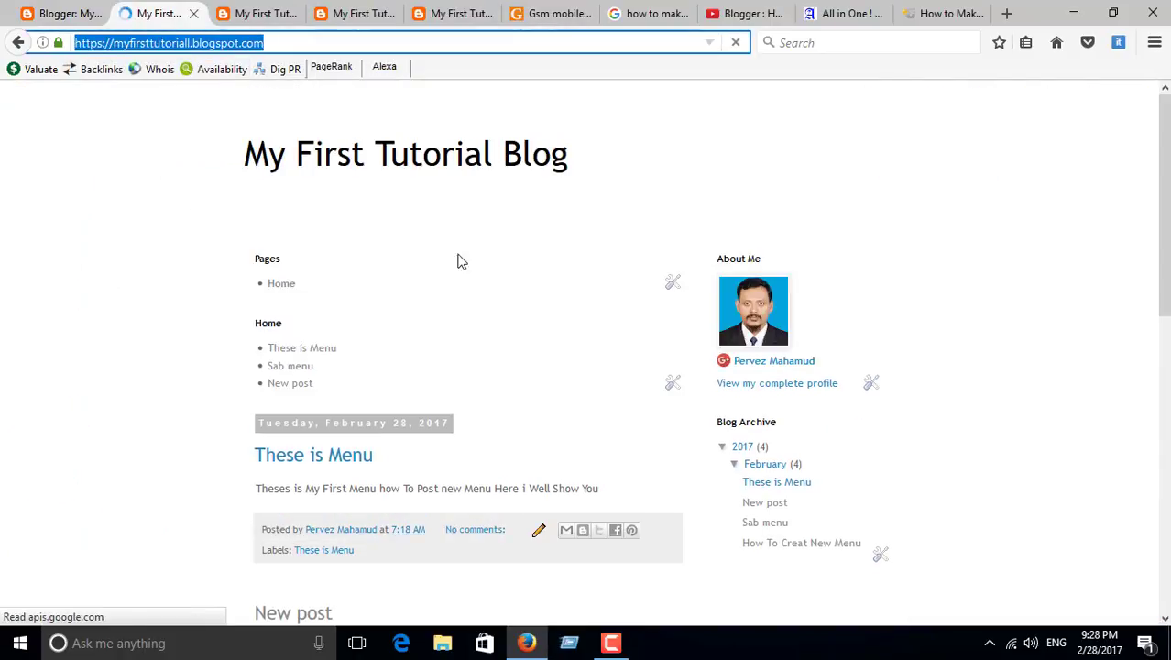
# Rename the "New post" link in the Home link list to "-New post", save the gadget and view the blog
pyautogui.hotkey('ctrl', 'shift', 'Tab')
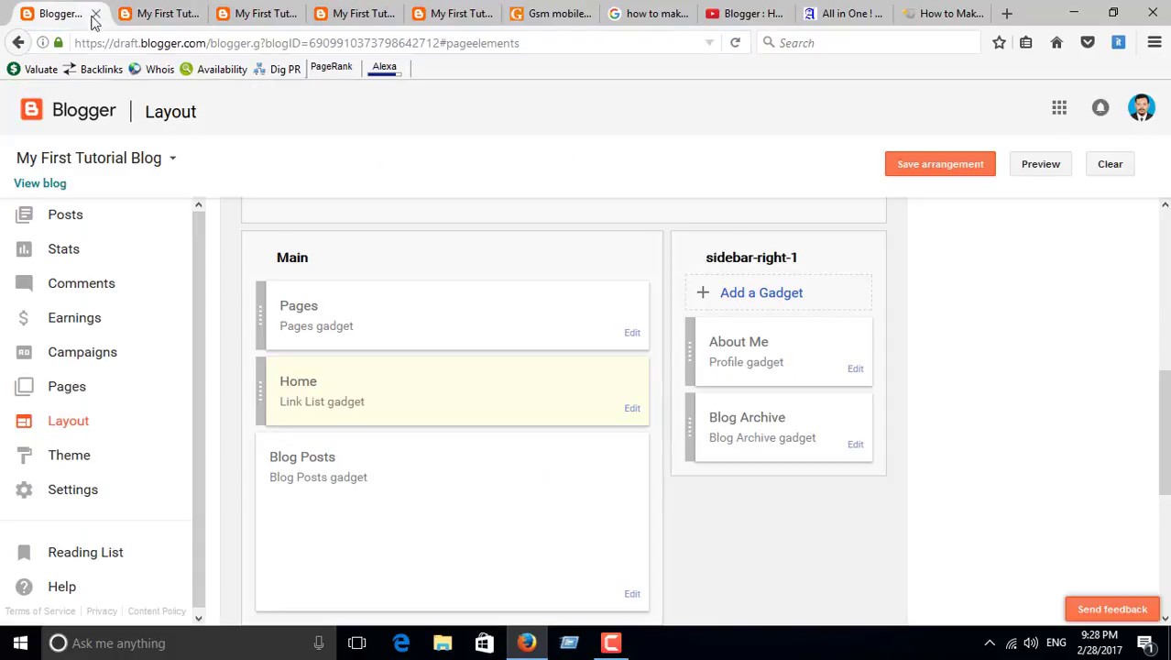
pyautogui.click(632, 408)
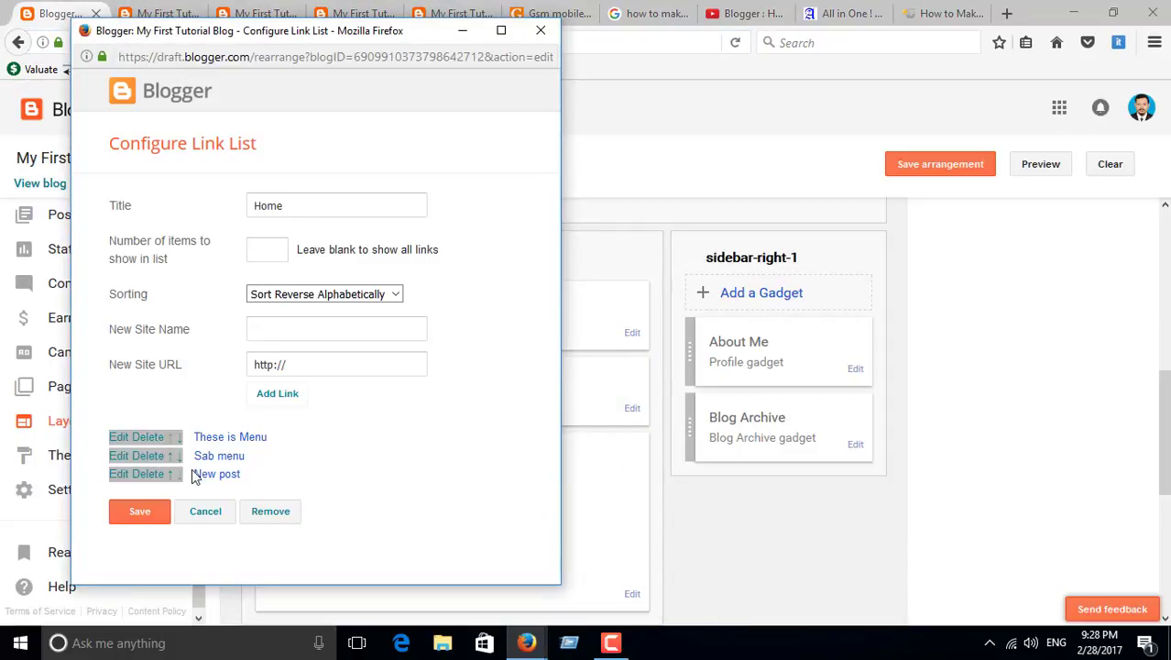
pyautogui.click(120, 475)
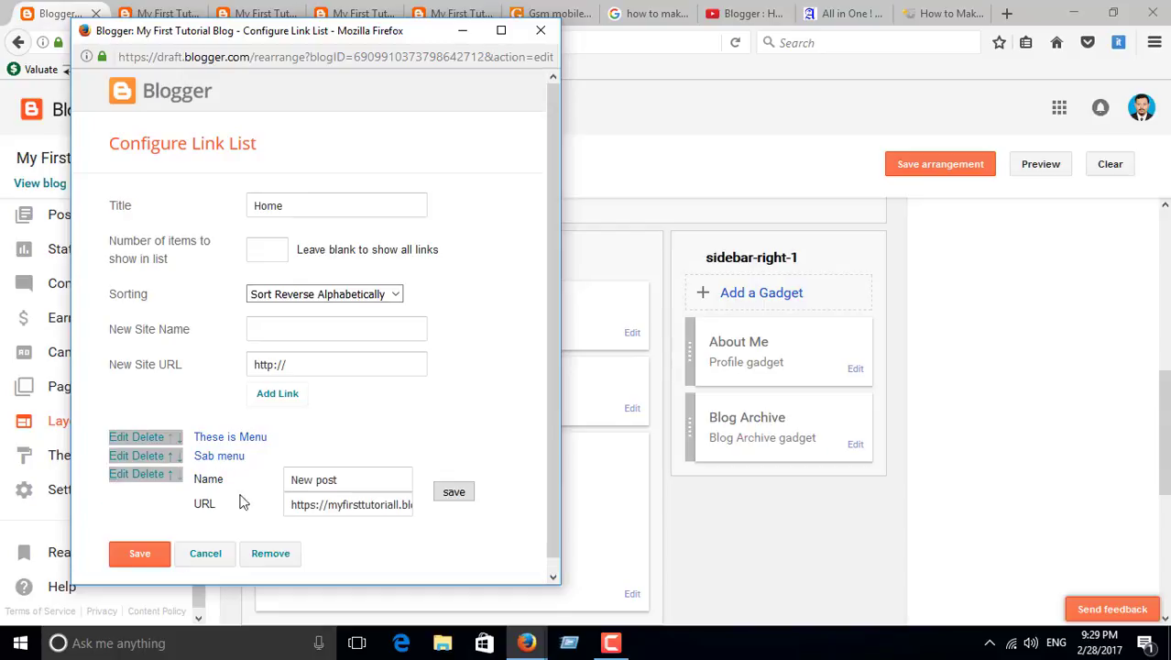
pyautogui.click(147, 552)
pyautogui.click(644, 122)
# Rename the "-New post" link to "_ New post", save the Home link list and view the live blog
pyautogui.click(50, 13)
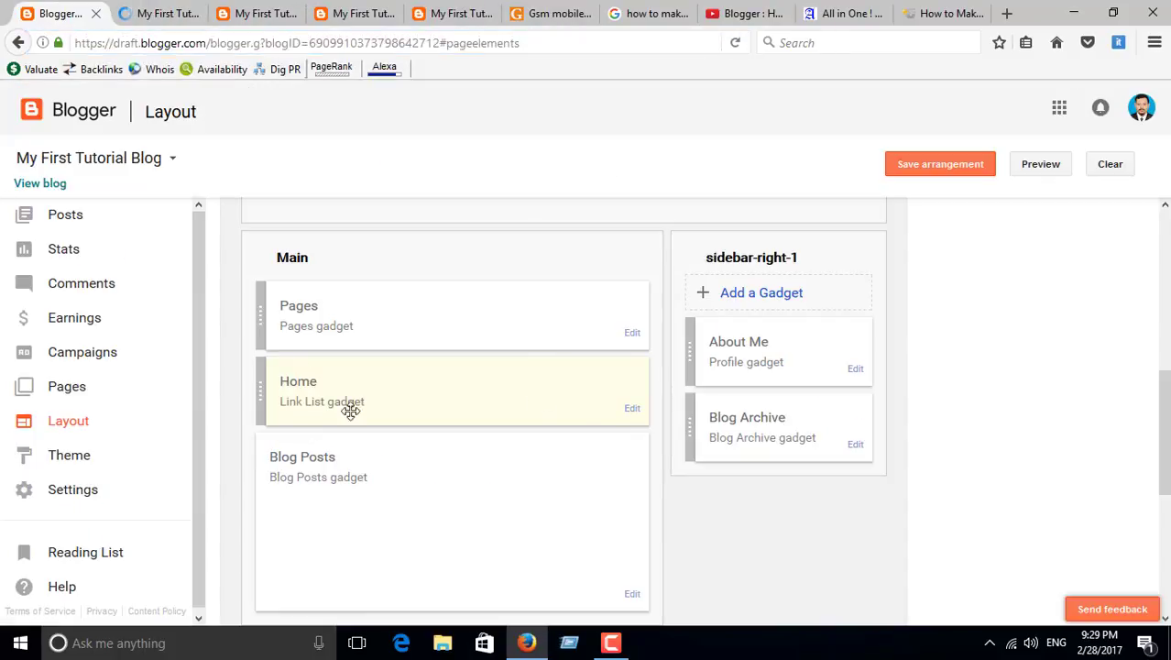
pyautogui.click(630, 409)
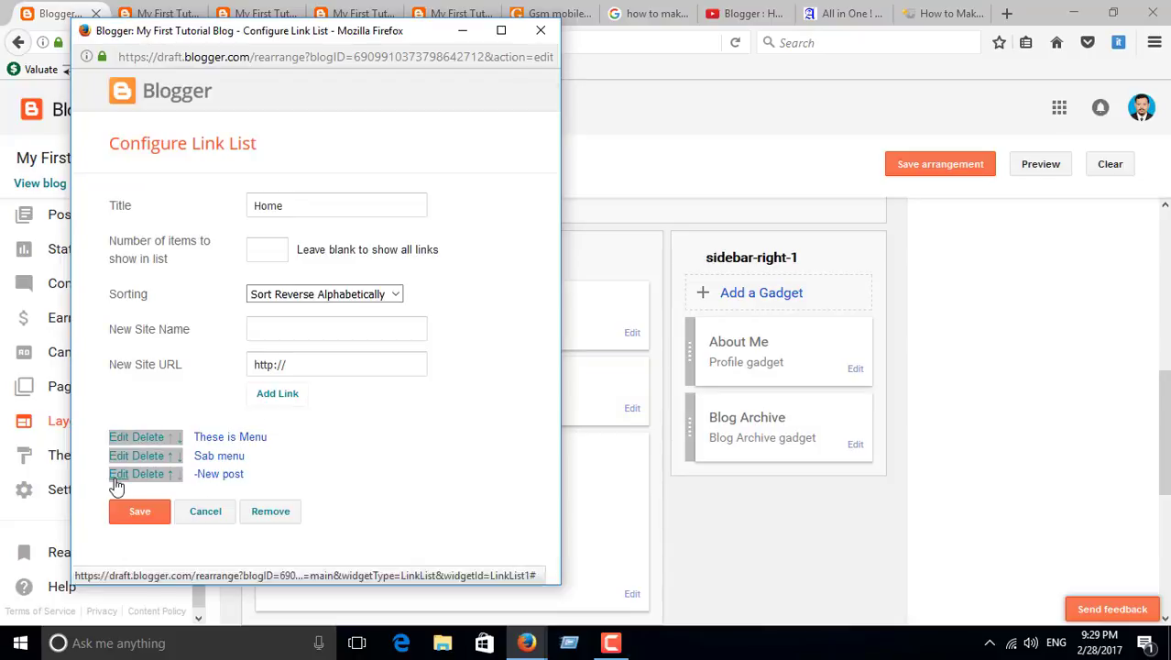
pyautogui.click(117, 475)
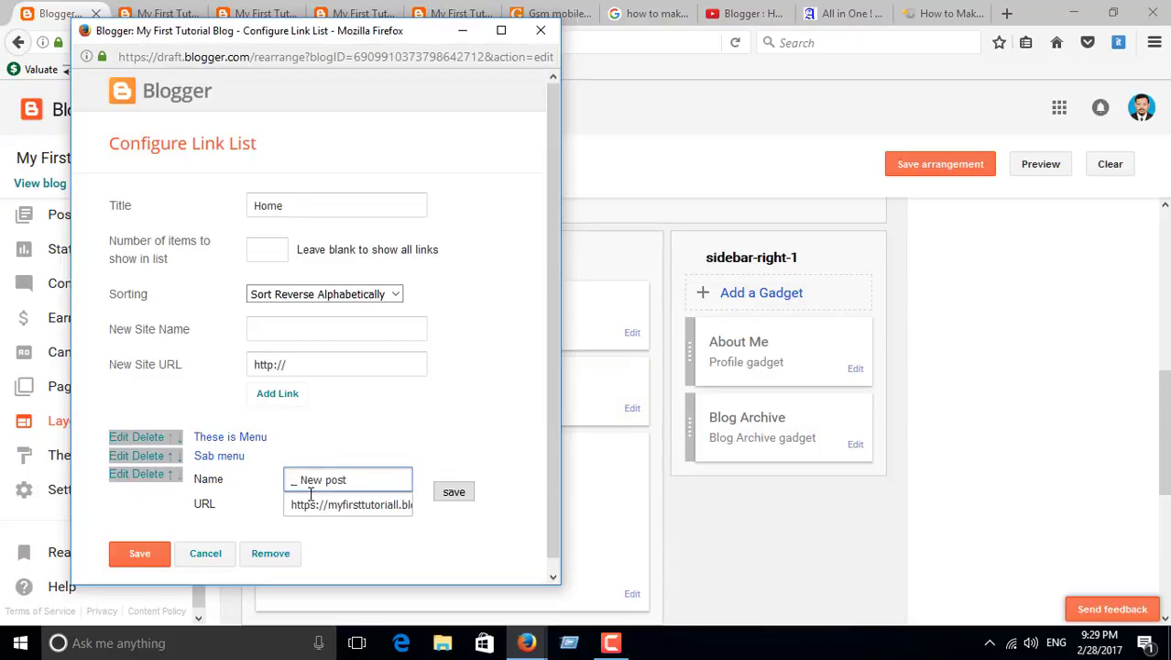
pyautogui.click(140, 553)
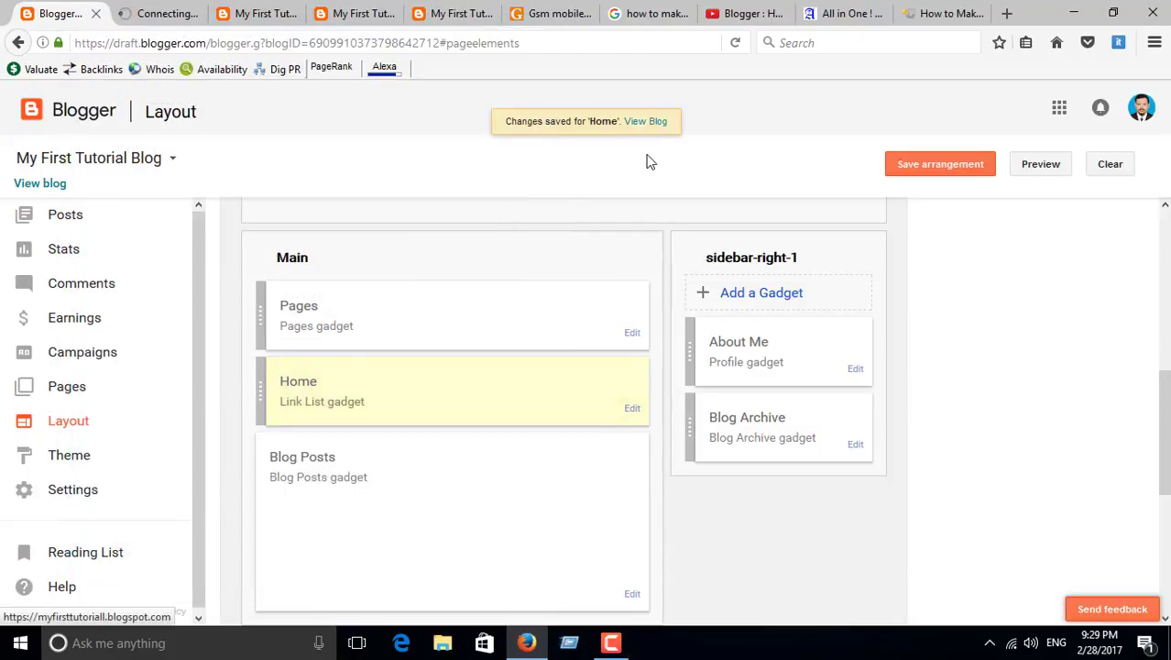
pyautogui.click(653, 120)
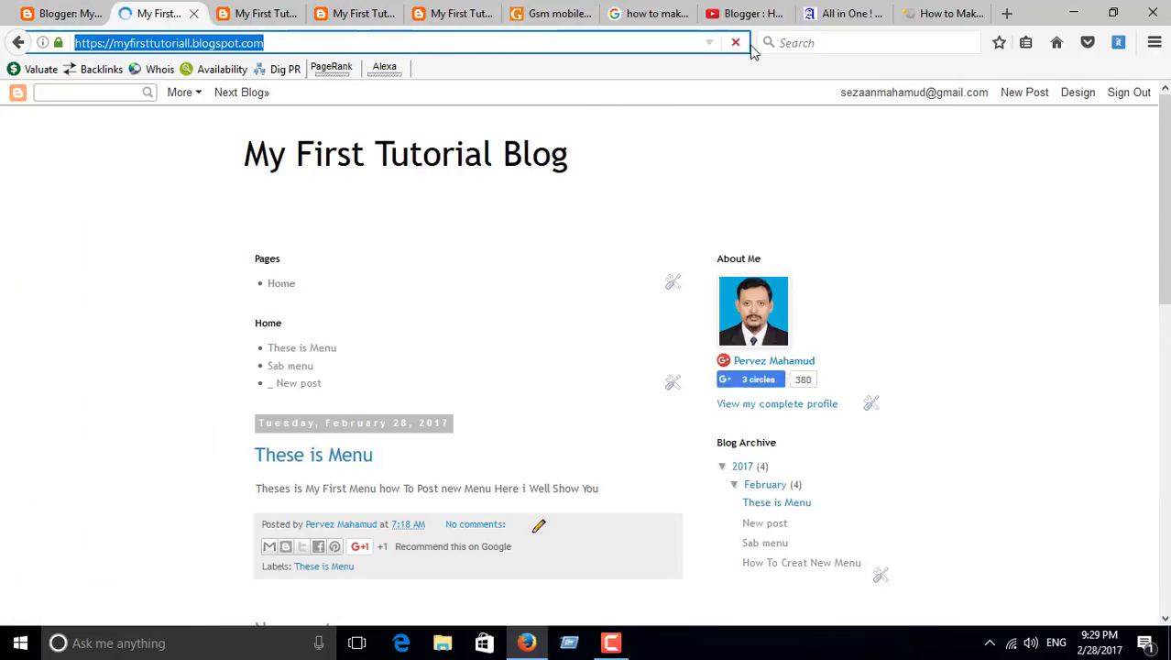
# Copy the post title "How To Creat New Menu" from the live blog's archive into the Home link list's new site name
pyautogui.click(737, 44)
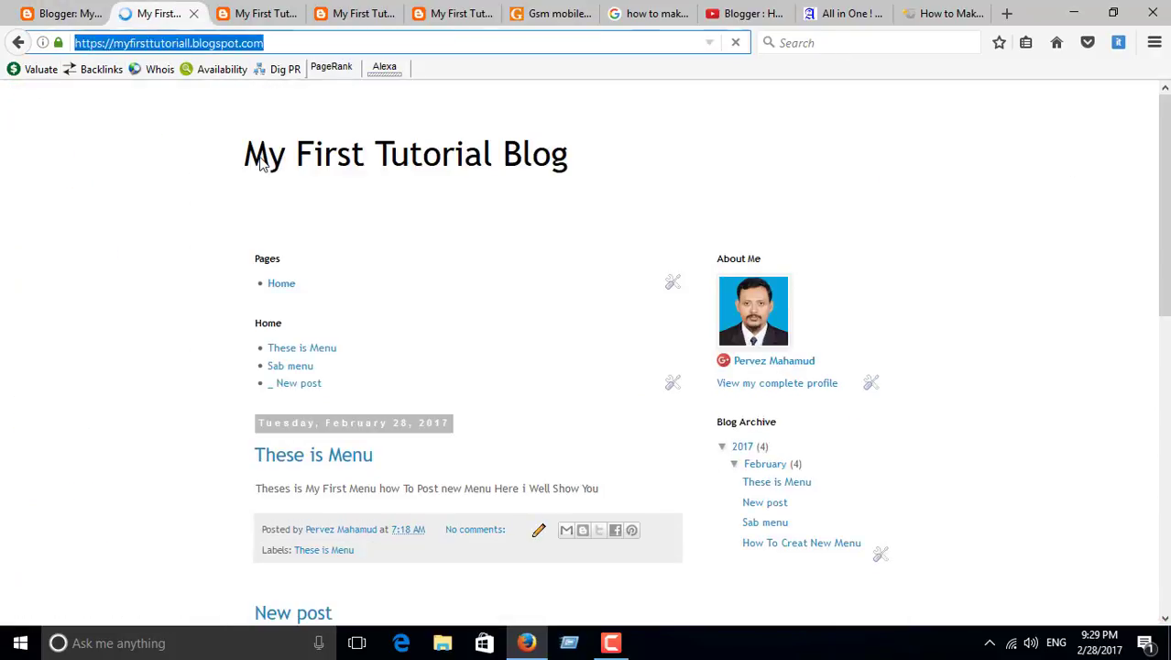
pyautogui.scroll(-1, 261, 162)
pyautogui.scroll(-1, 755, 143)
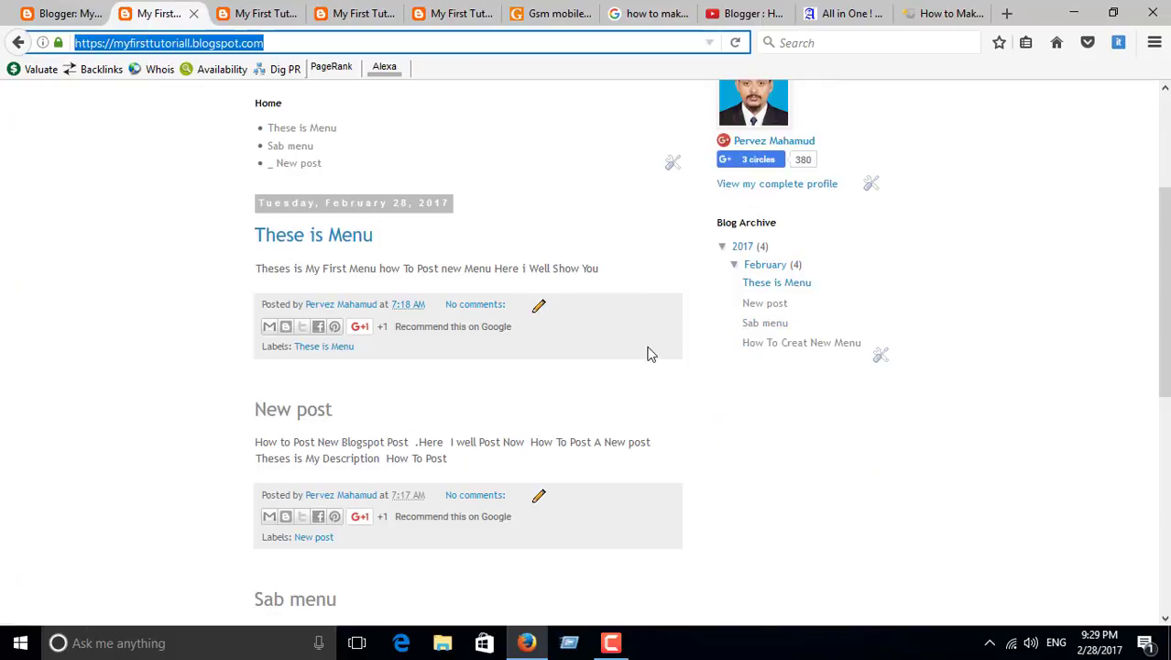
pyautogui.moveTo(738, 345); pyautogui.dragTo(875, 345)
pyautogui.hotkey('ctrl', 'c')
pyautogui.rightClick(834, 346)
pyautogui.click(881, 162)
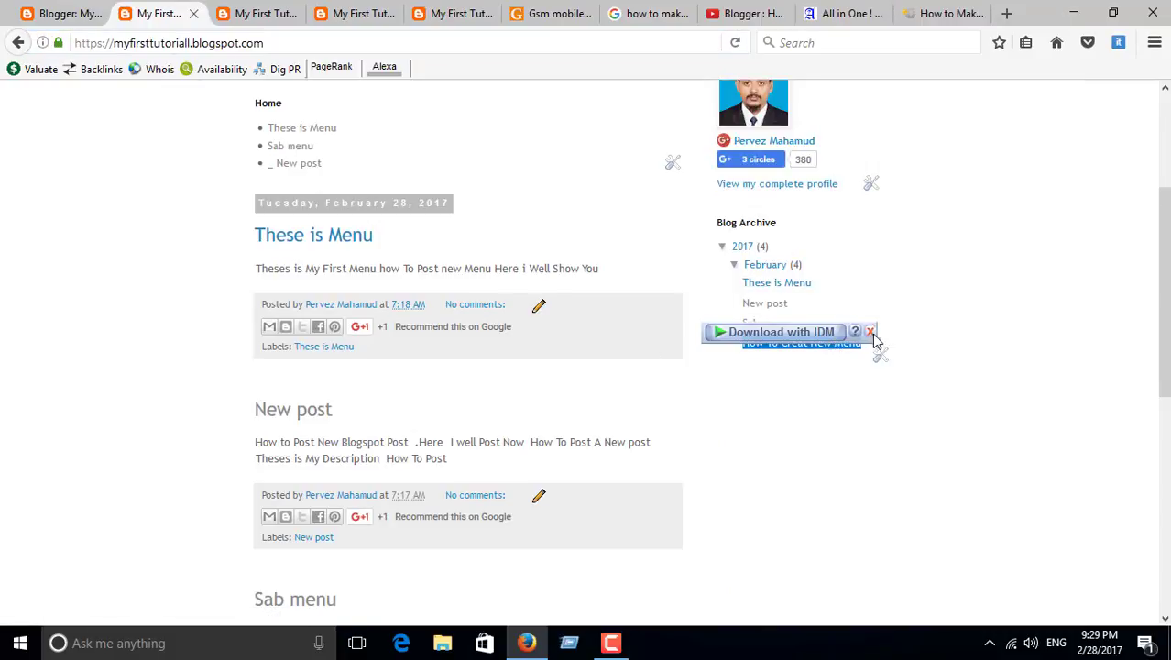
pyautogui.click(870, 333)
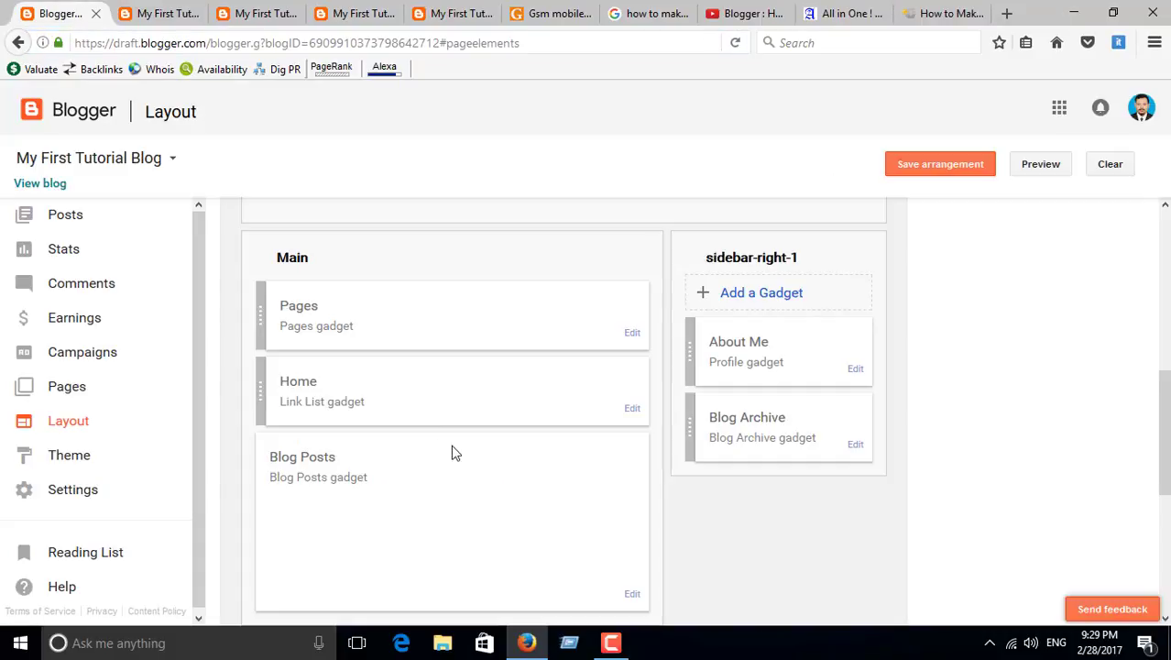
pyautogui.click(632, 409)
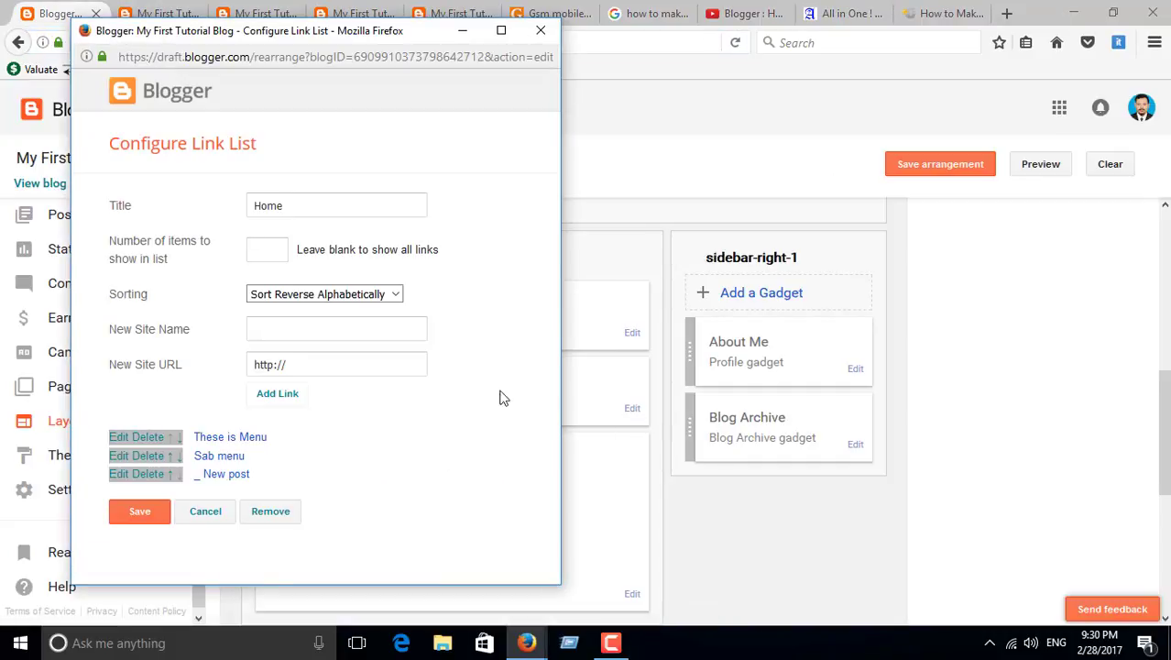
pyautogui.moveTo(295, 364); pyautogui.dragTo(194, 350)
pyautogui.click(341, 328)
pyautogui.hotkey('ctrl', 'v')
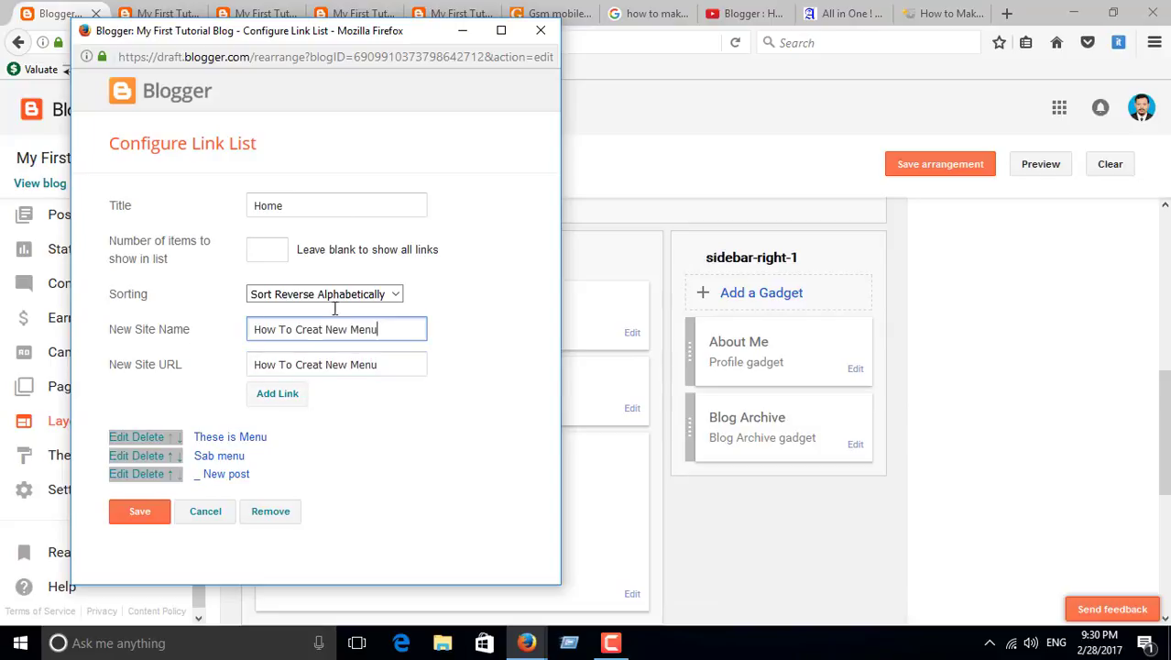
# Copy the "How To Creat New Menu" post's URL into the new site URL and add the link to the Home link list
pyautogui.click(259, 13)
pyautogui.click(765, 559)
pyautogui.click(305, 43)
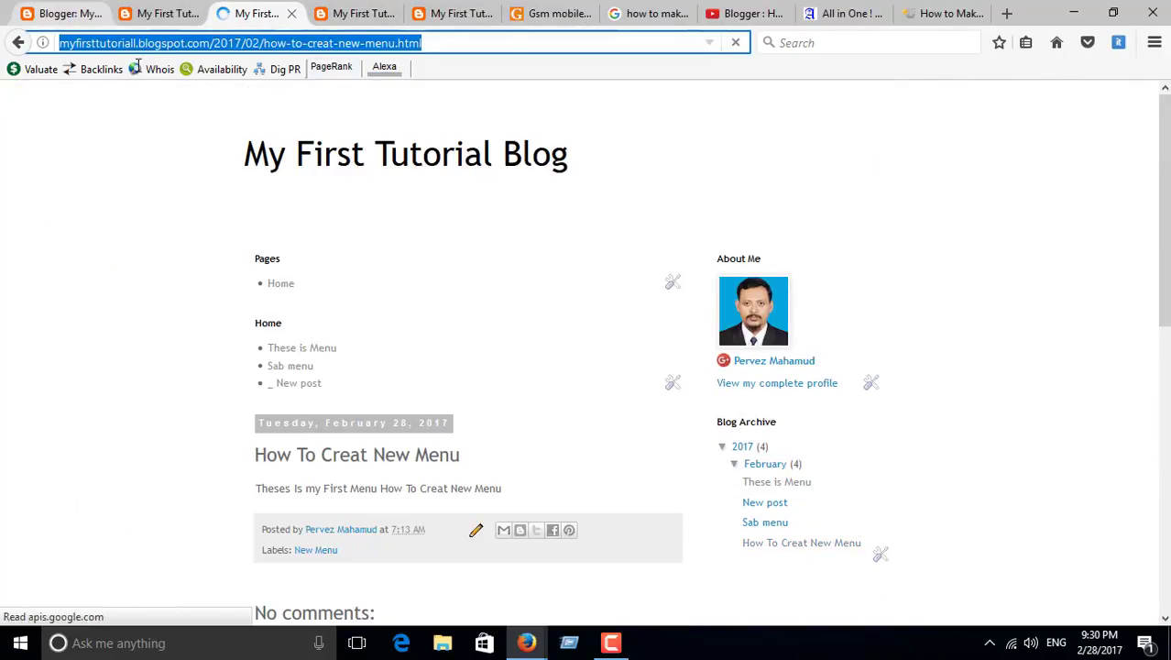
pyautogui.click(64, 13)
pyautogui.scroll(3, 1126, 345)
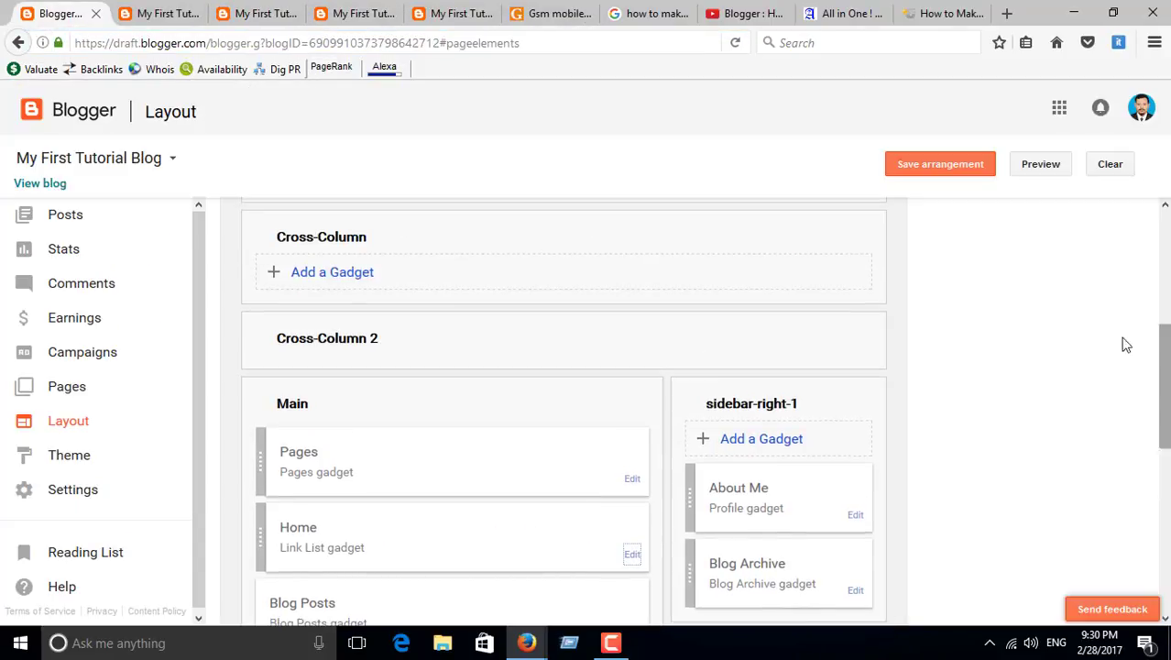
pyautogui.scroll(-3, 564, 412)
pyautogui.click(633, 404)
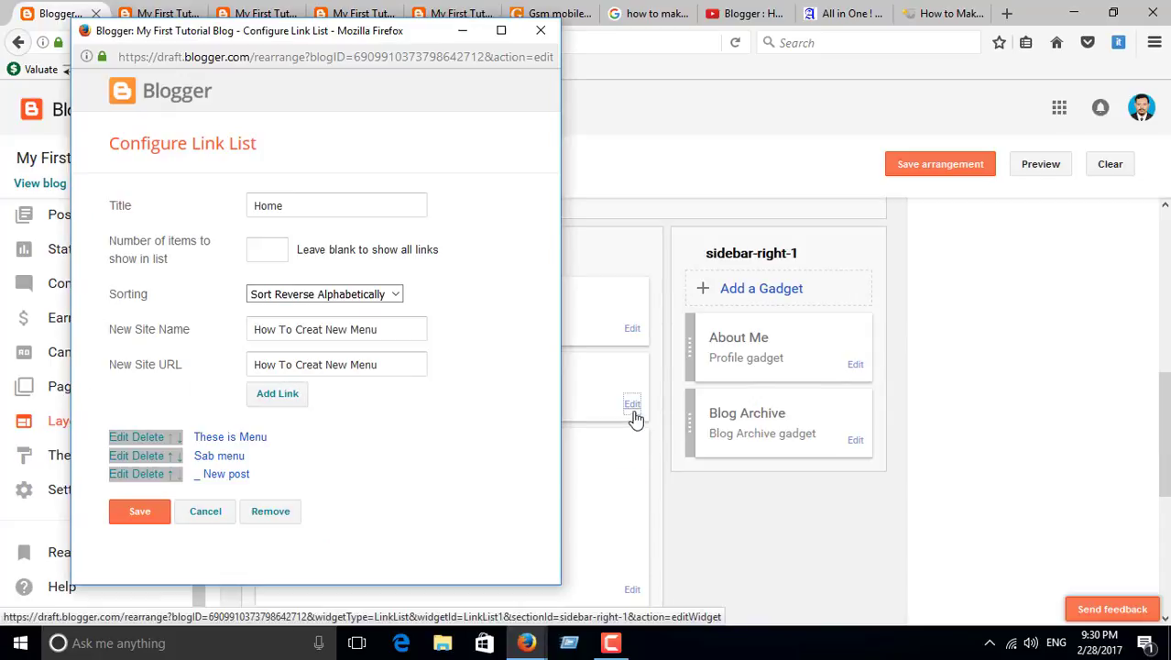
pyautogui.click(392, 364)
pyautogui.hotkey('ctrl', 'a')
pyautogui.hotkey('ctrl', 'v')
pyautogui.click(262, 398)
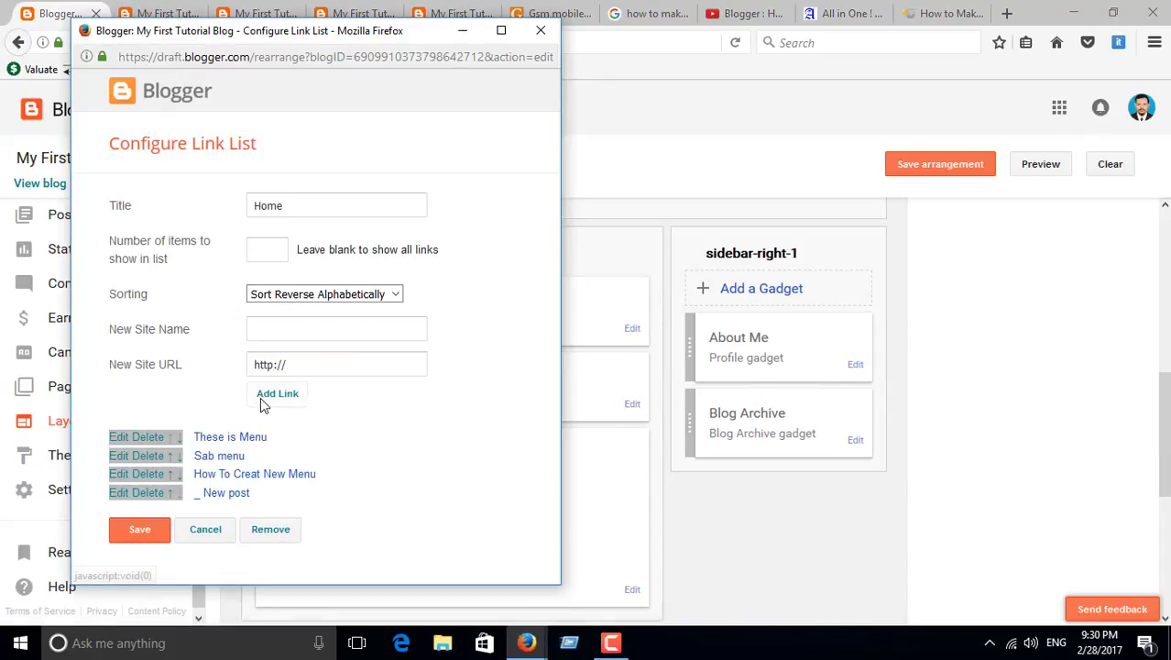
# Move the "How To Creat New Menu" link to the top of the Home link list, save the gadget and view the live blog
pyautogui.click(171, 474)
pyautogui.click(171, 456)
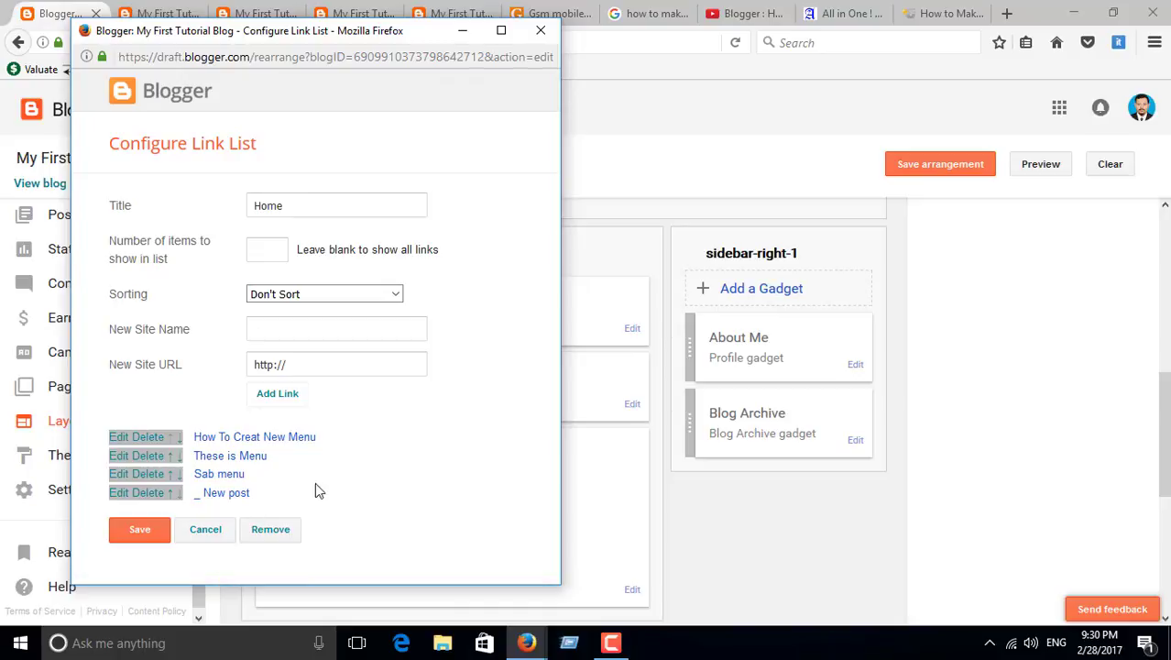
pyautogui.click(119, 492)
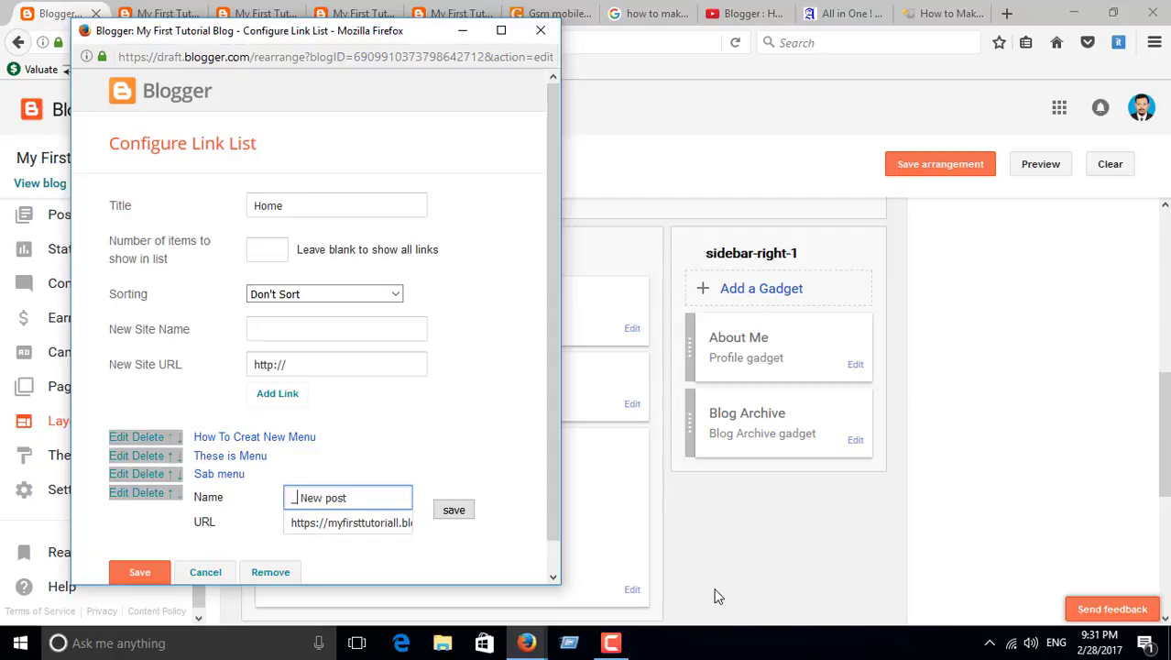
pyautogui.click(147, 568)
pyautogui.click(122, 11)
pyautogui.press('F5')
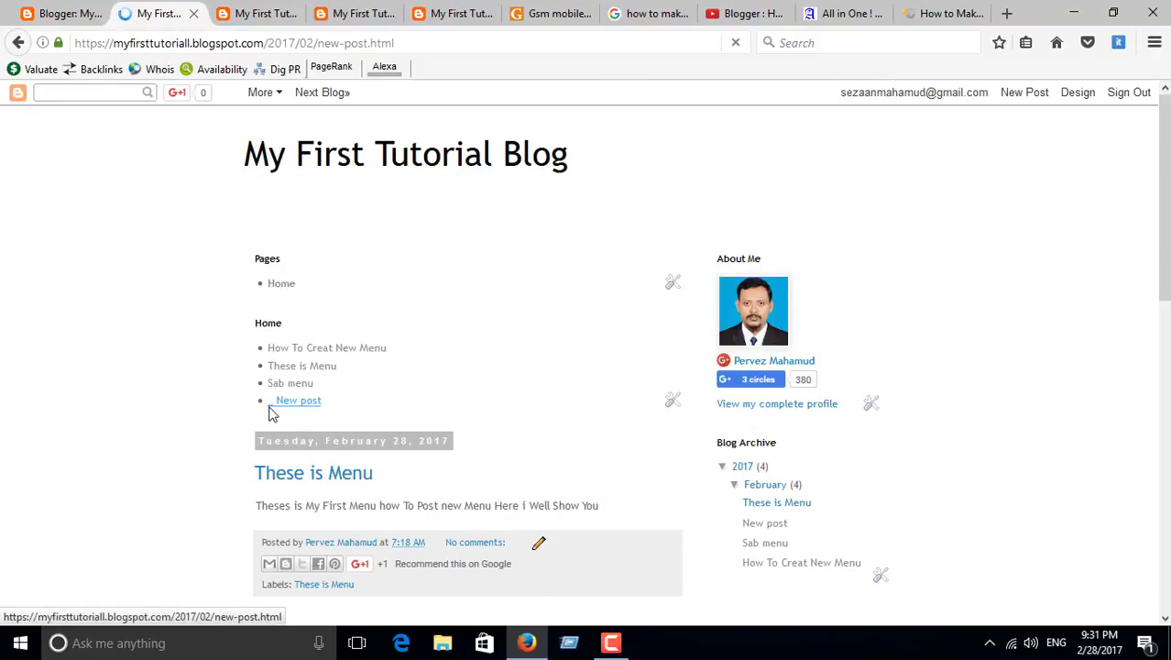
# Rename the "_ New post" link in the Home link list to "New post_" and save the gadget
pyautogui.click(37, 13)
pyautogui.click(633, 406)
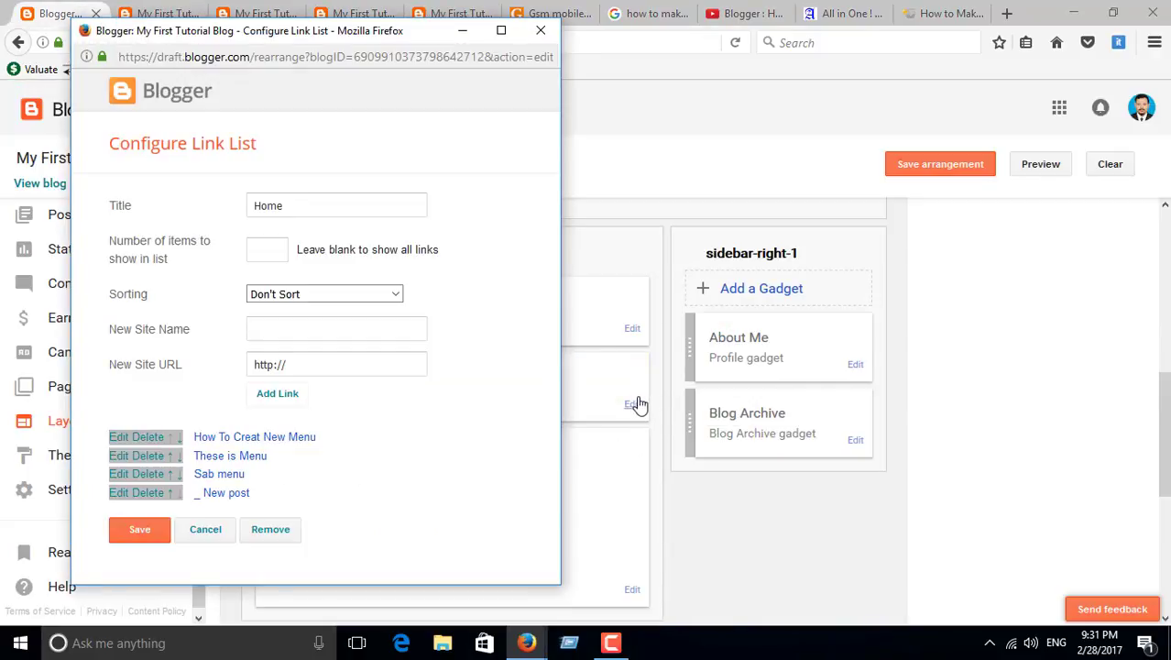
pyautogui.click(122, 492)
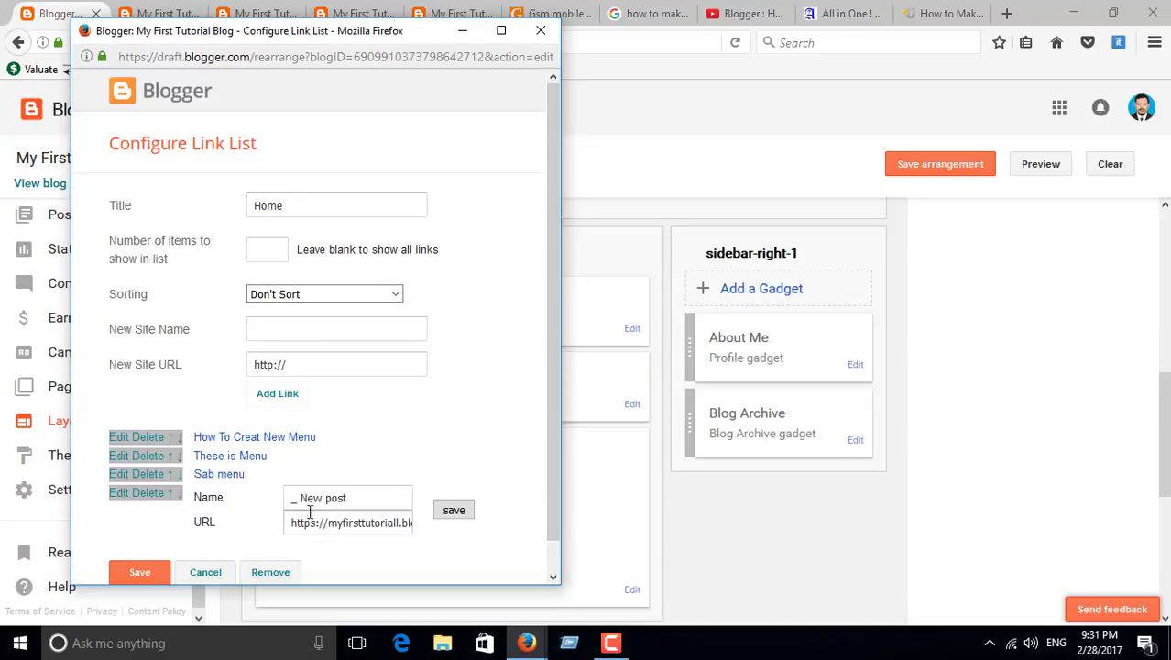
pyautogui.click(348, 497)
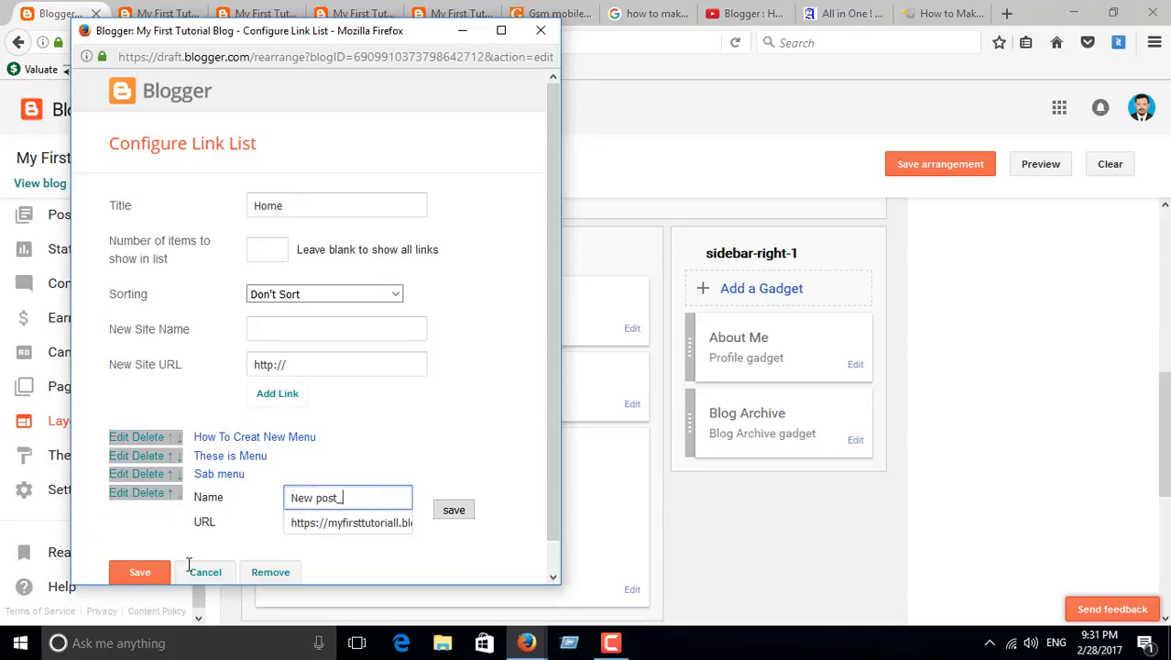
pyautogui.click(160, 566)
pyautogui.click(641, 121)
pyautogui.click(56, 13)
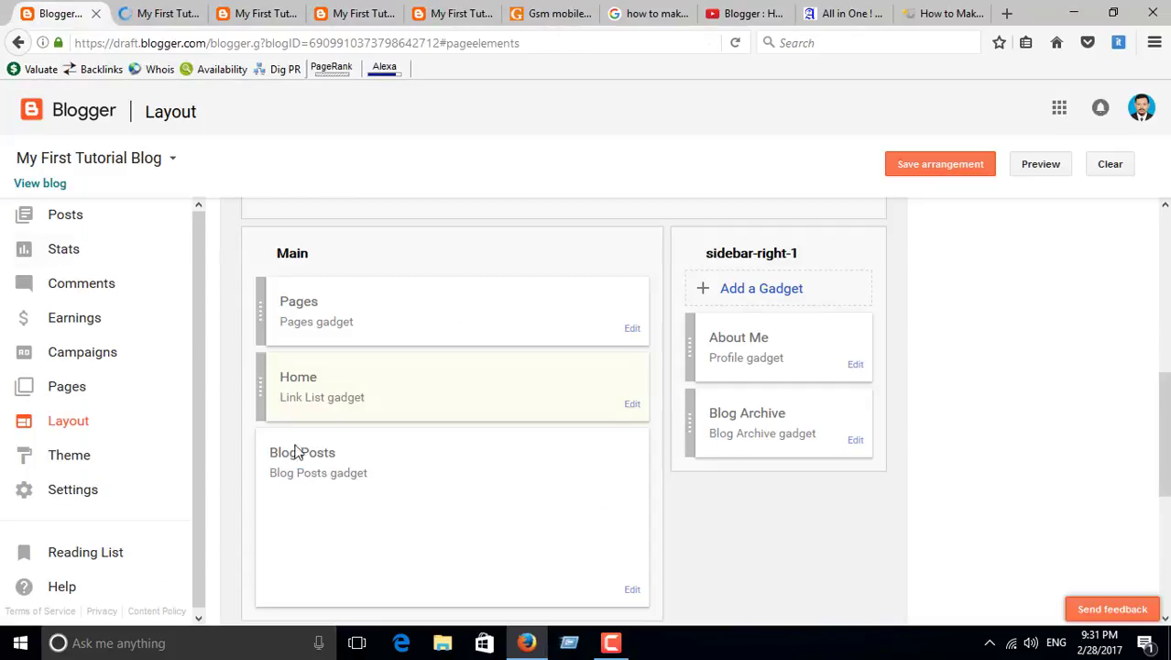
# Rename the last link in the Home link list to "New post" and save the gadget
pyautogui.scroll(-1, 743, 354)
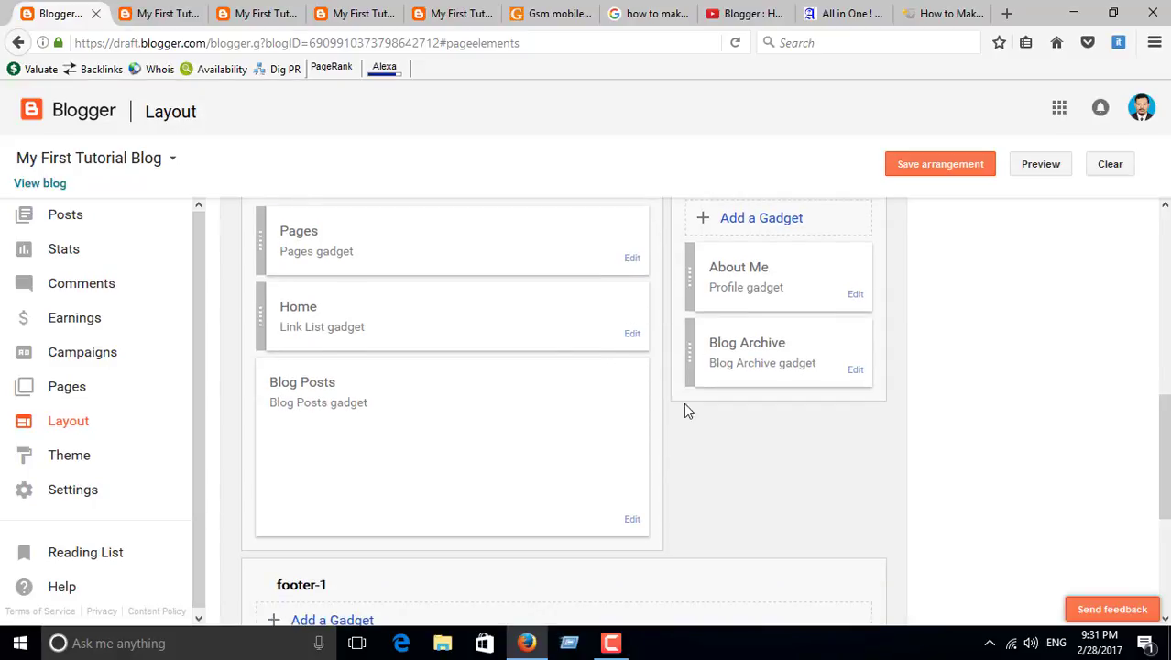
pyautogui.scroll(1, 639, 401)
pyautogui.click(632, 437)
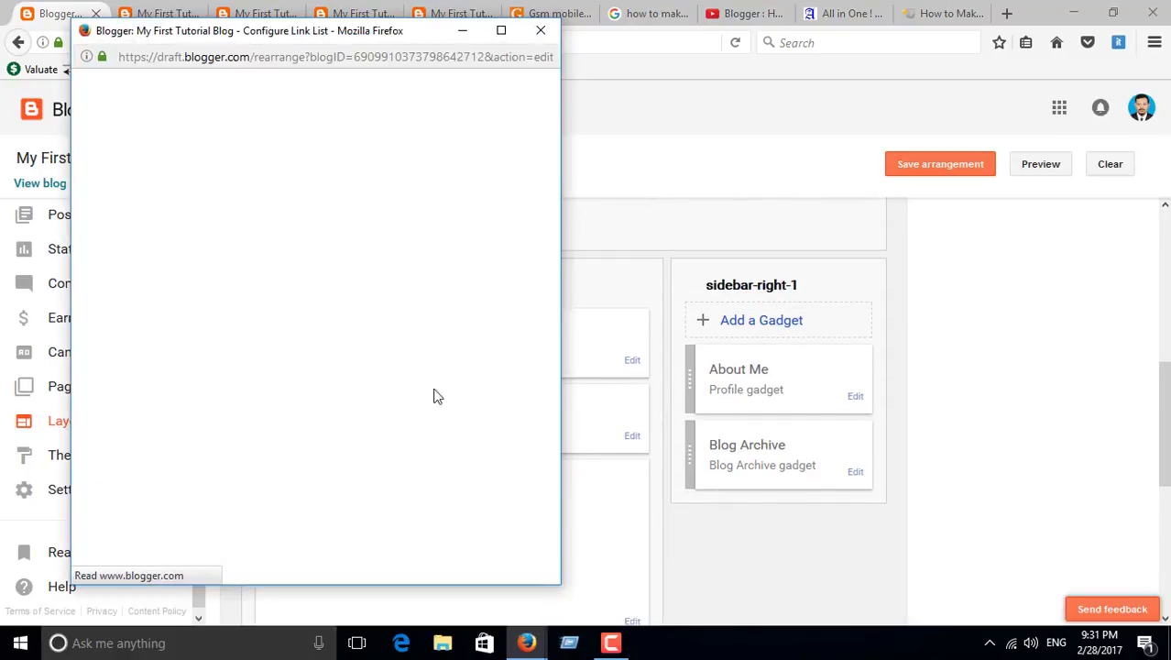
pyautogui.click(118, 493)
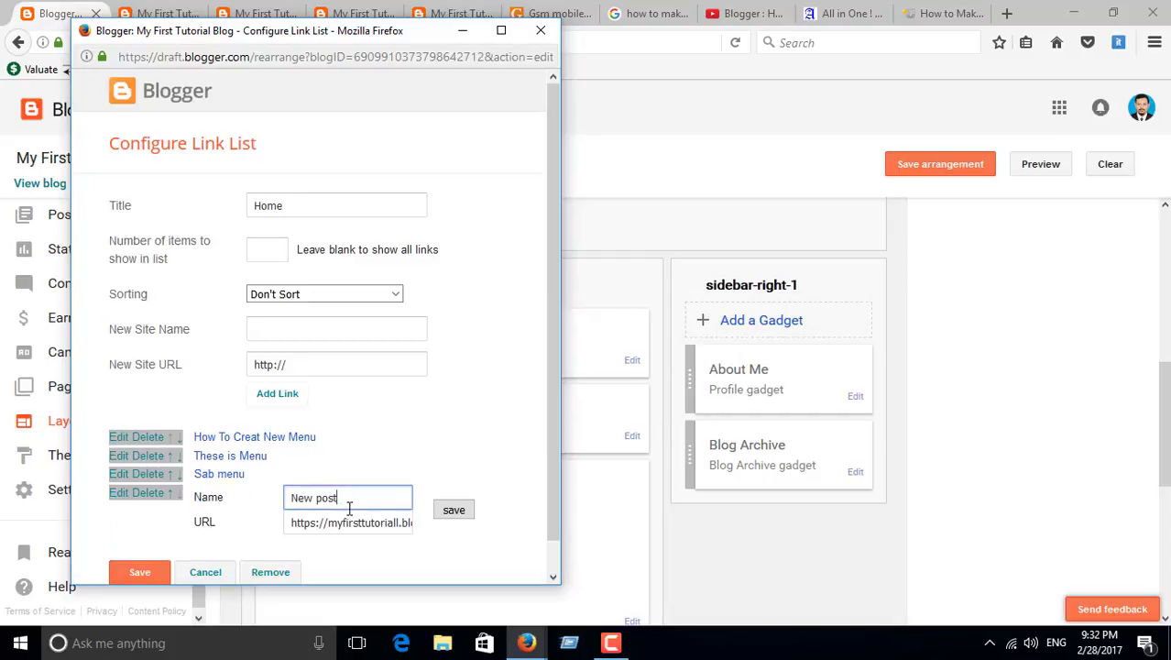
pyautogui.click(140, 572)
# Move the Home link list above About Me in sidebar-right-1, save the arrangement and check it on the live blog
pyautogui.moveTo(366, 424); pyautogui.dragTo(777, 361)
pyautogui.click(940, 164)
pyautogui.click(655, 117)
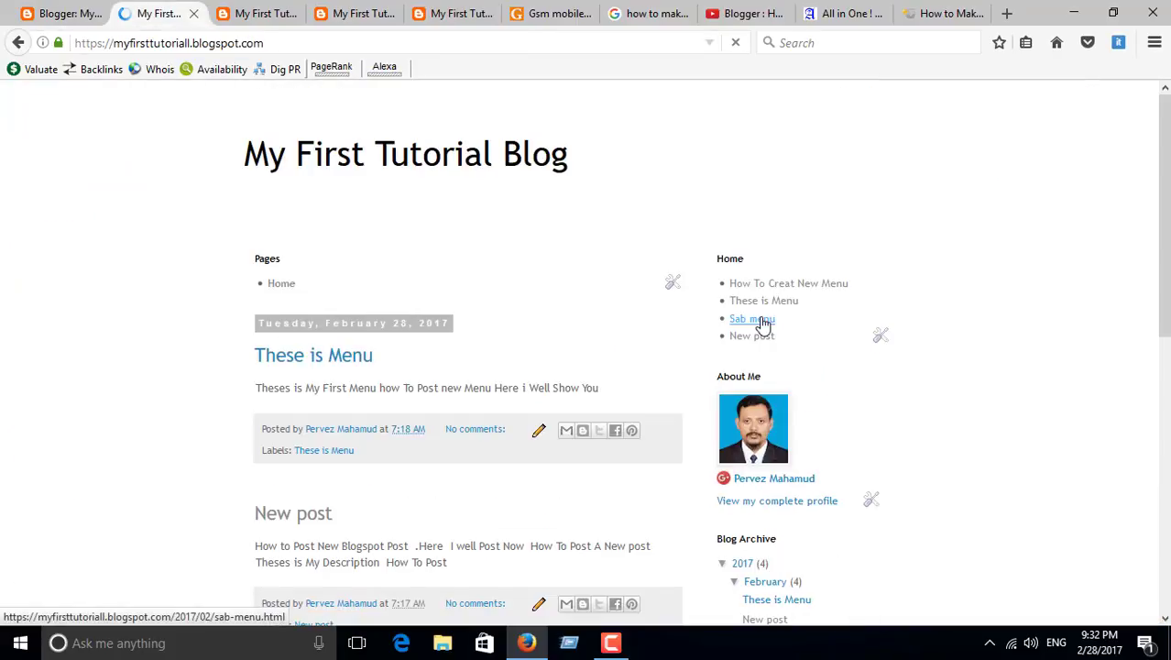
pyautogui.scroll(-2, 1095, 277)
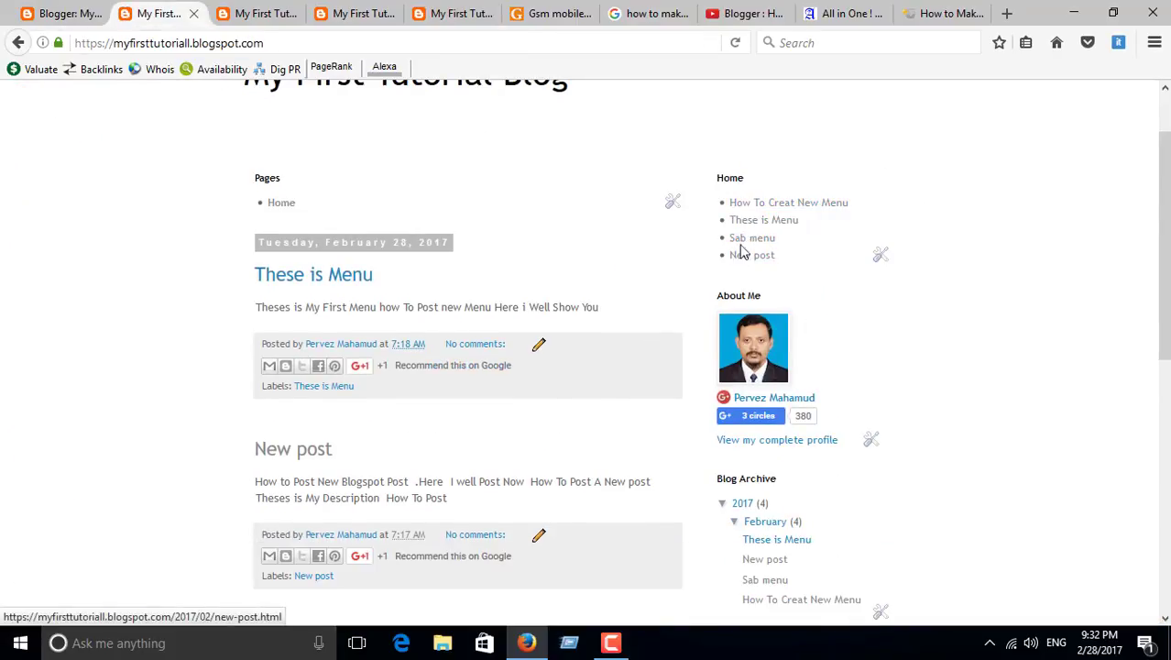
pyautogui.hotkey('ctrl', 'w')
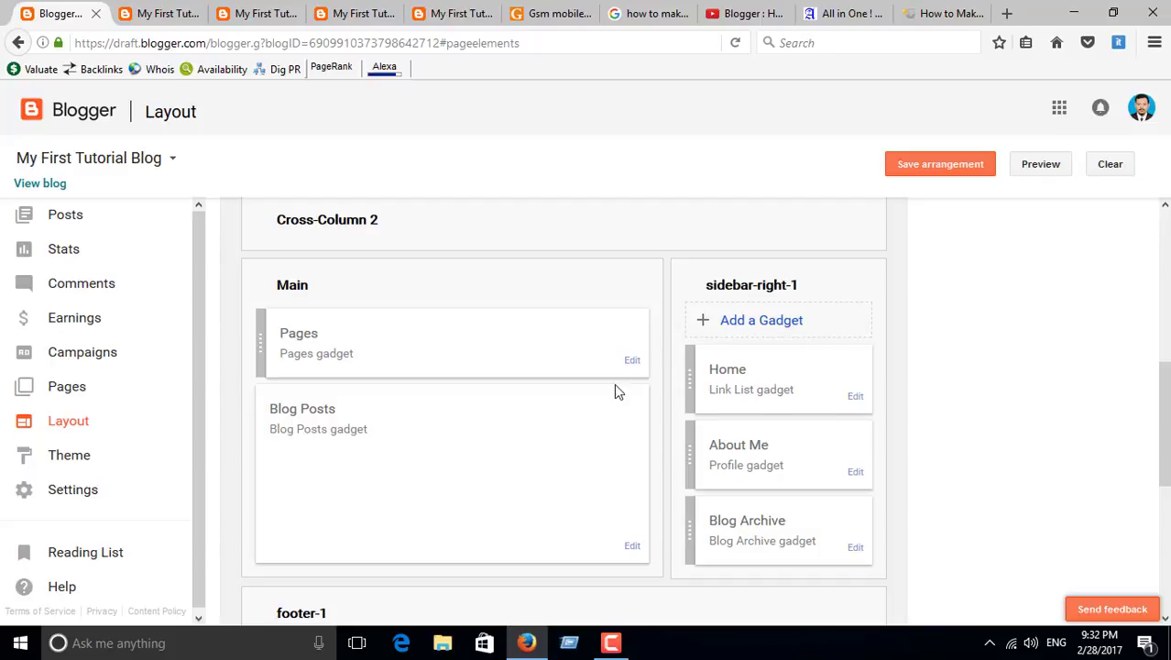
# Create a new blog page titled "Page No 1" and publish it
pyautogui.click(632, 361)
pyautogui.click(541, 29)
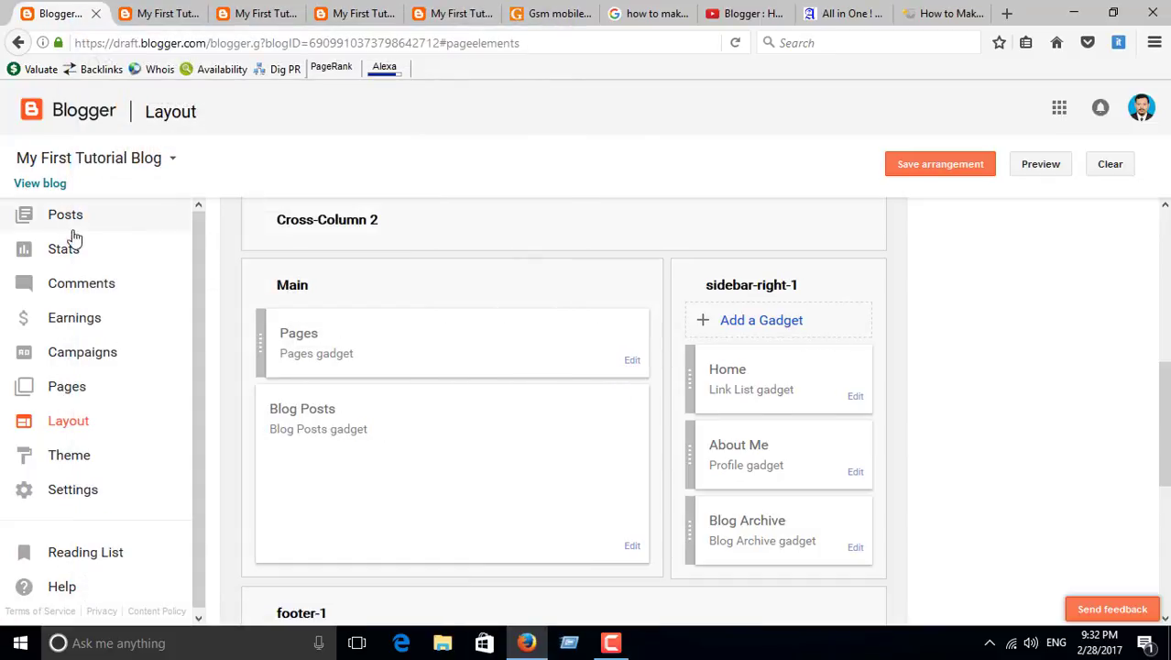
pyautogui.click(73, 231)
pyautogui.click(67, 435)
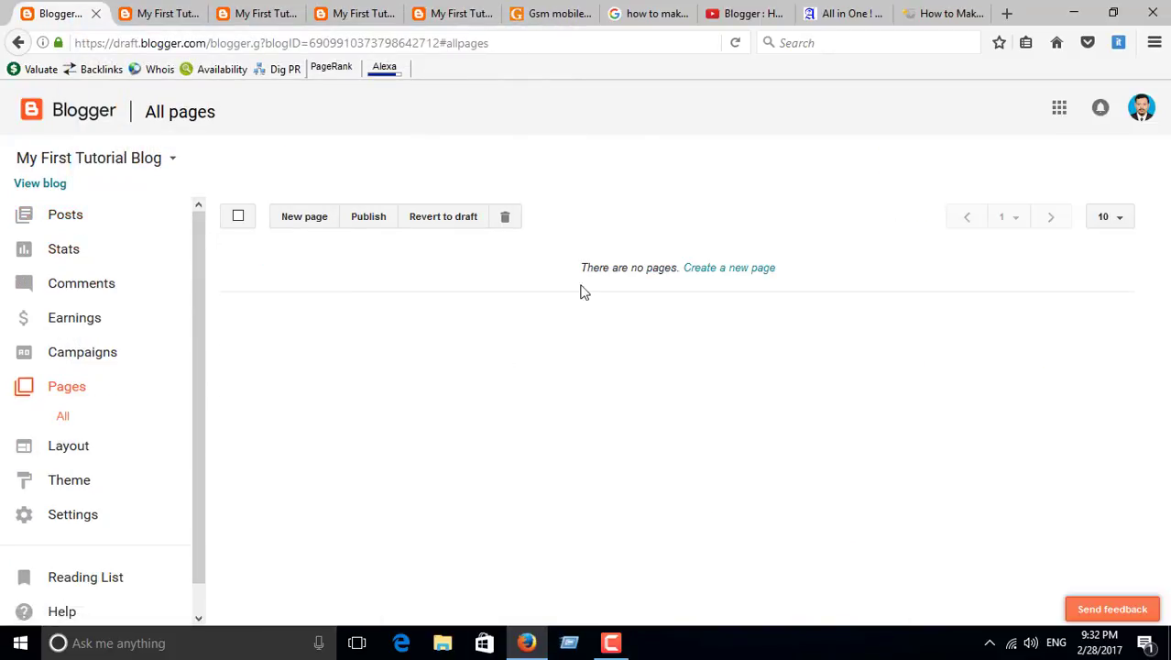
pyautogui.click(729, 268)
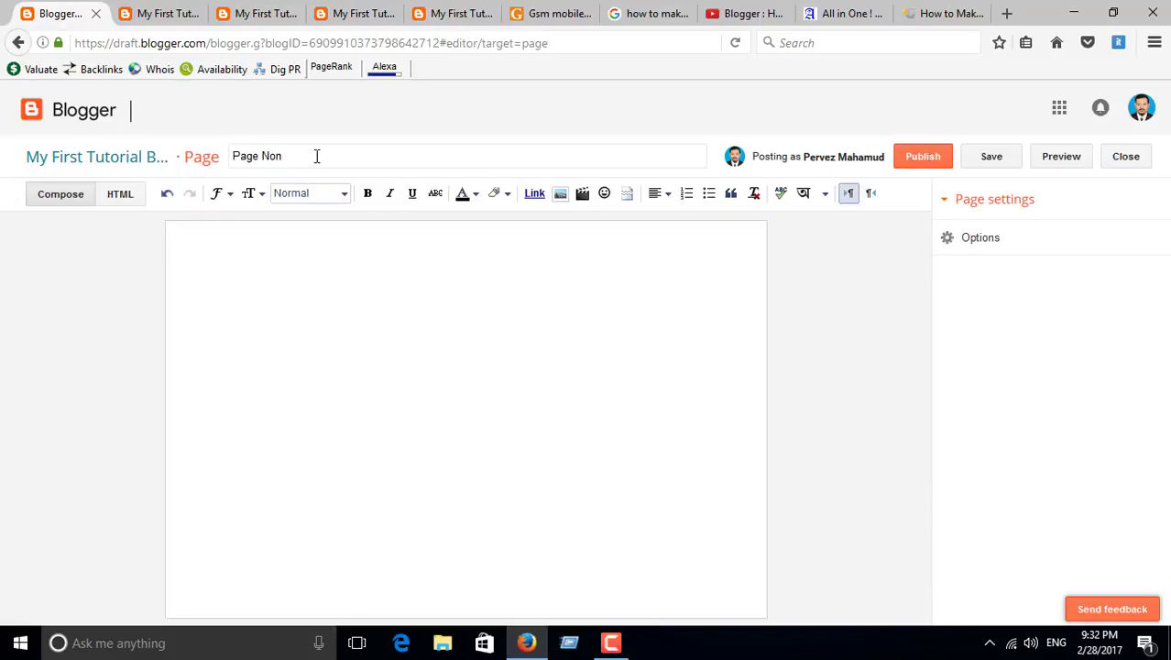
pyautogui.hotkey('ctrl', 'a')
pyautogui.click(927, 158)
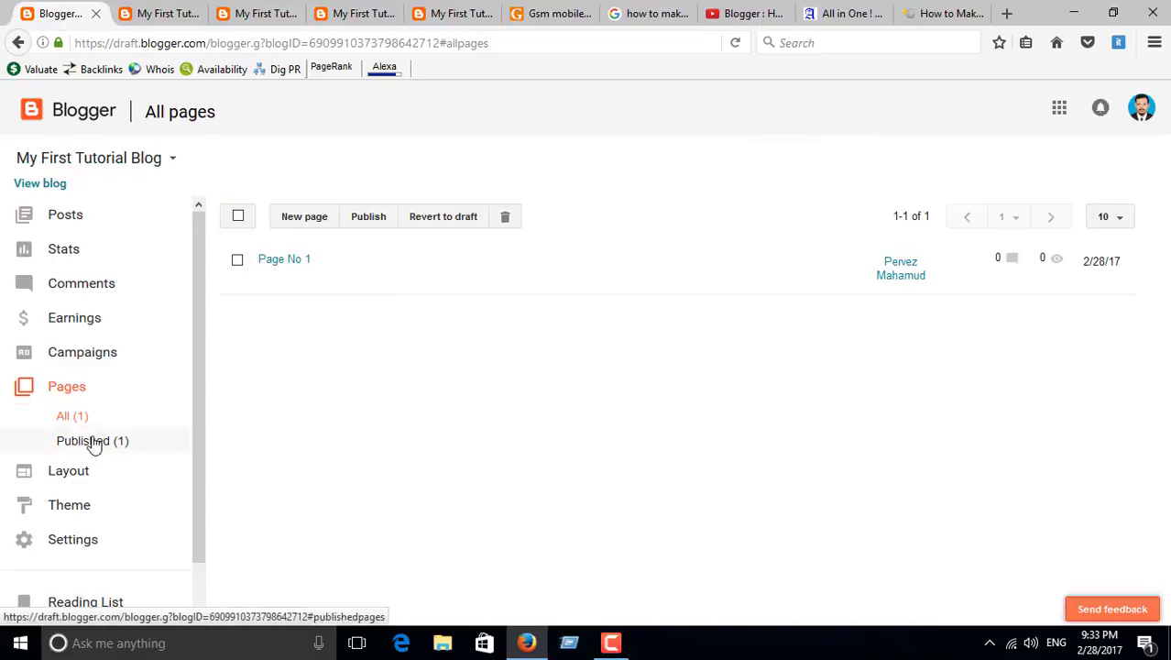
# Publish two more pages, "Page No 2" and "Page No 3", each repeating its title as body text
pyautogui.click(311, 220)
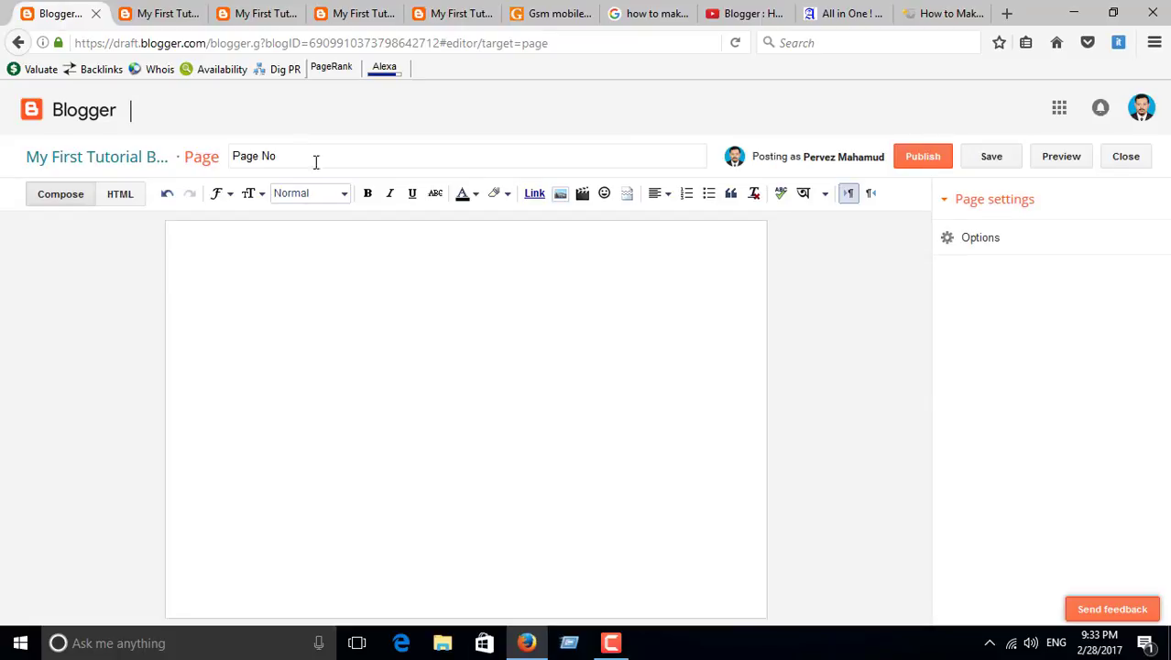
pyautogui.click(923, 157)
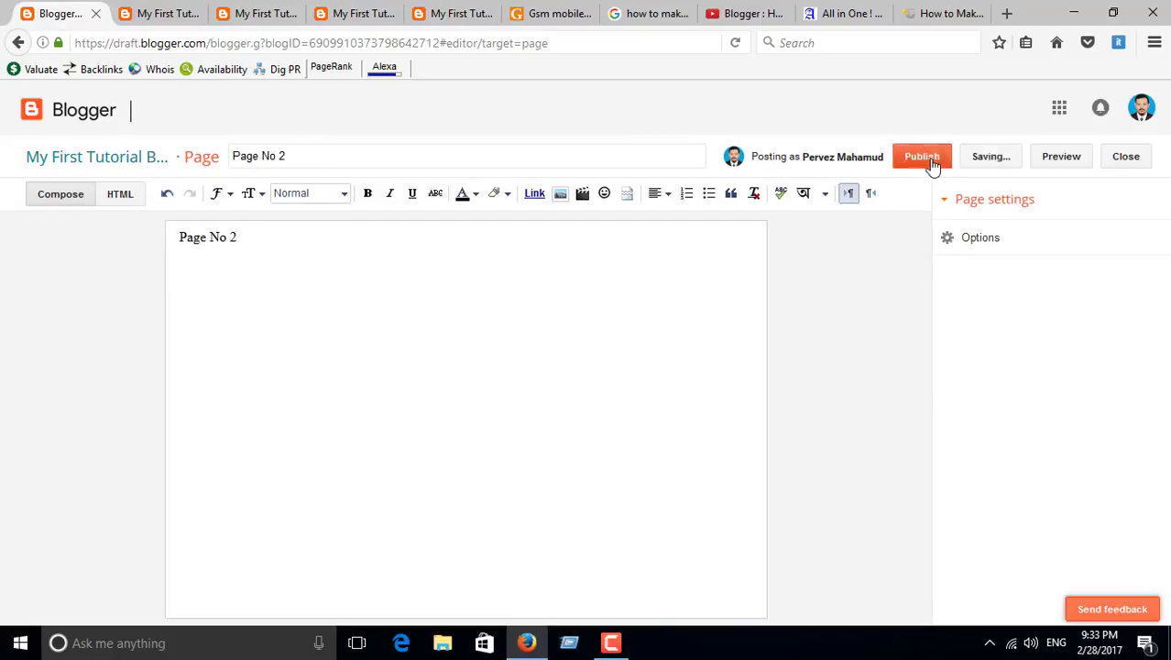
pyautogui.click(303, 215)
pyautogui.click(399, 154)
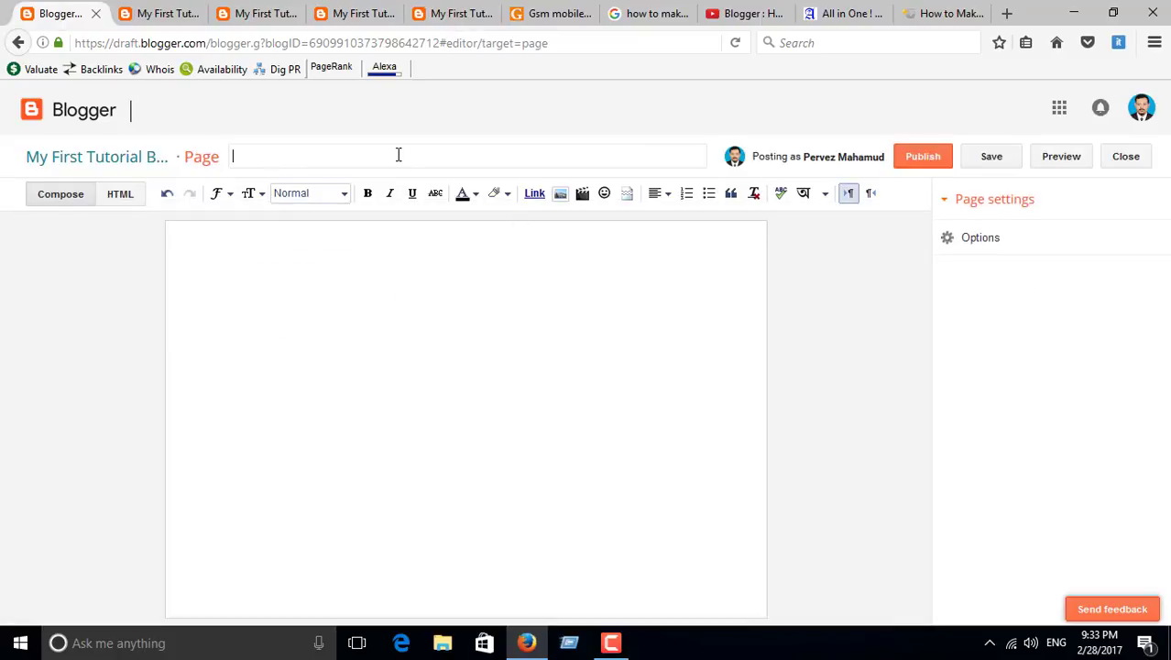
pyautogui.click(905, 161)
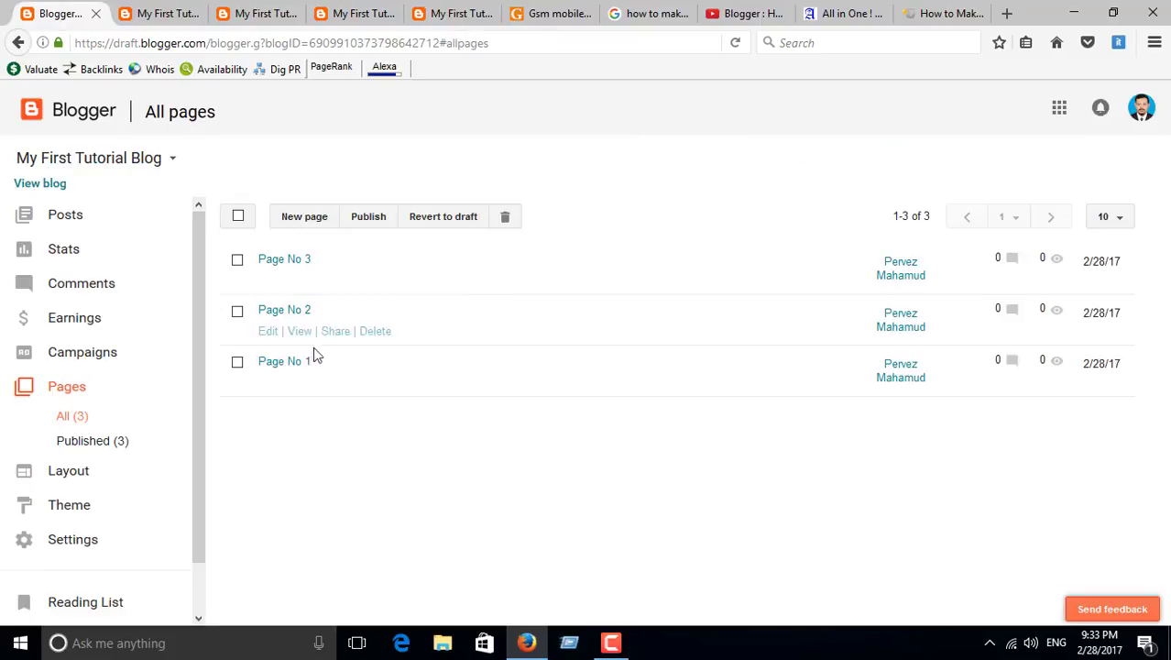
pyautogui.click(263, 280)
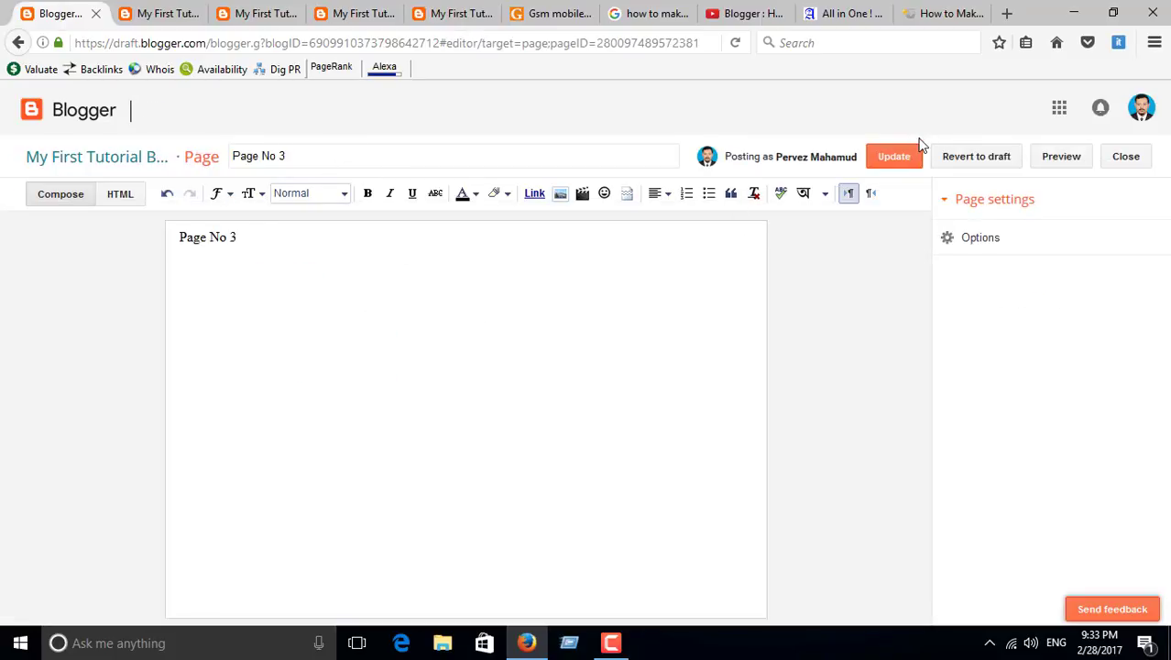
pyautogui.click(907, 155)
# Create and publish two more blog pages titled "Page No 4" and "Page No 5"
pyautogui.click(304, 215)
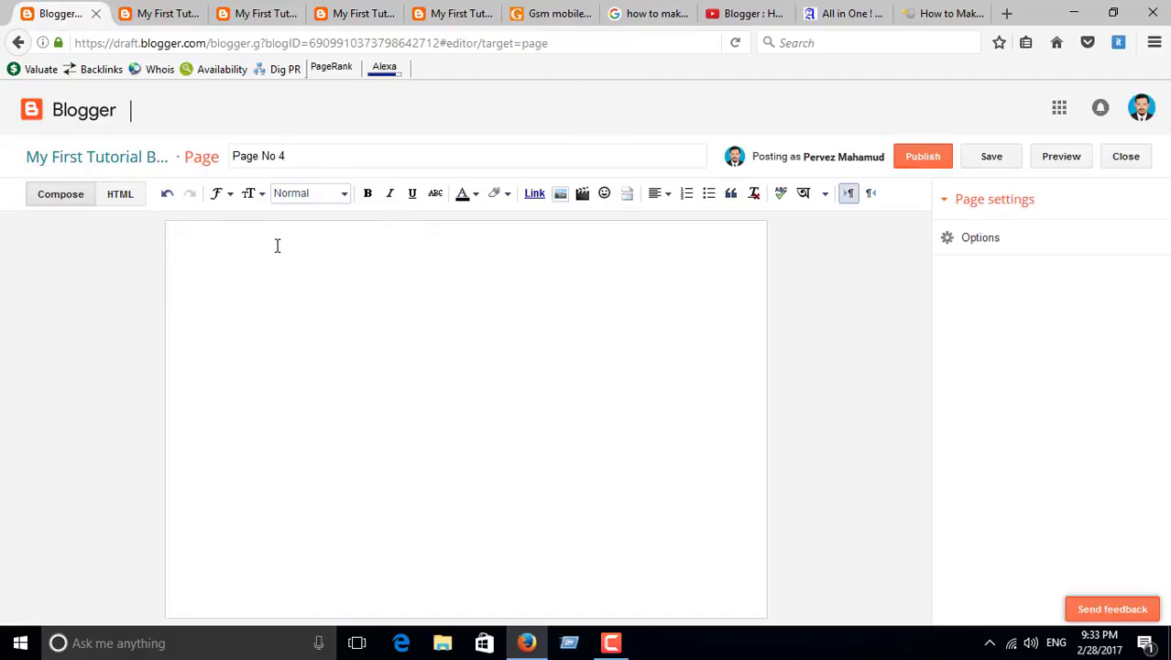
pyautogui.click(940, 161)
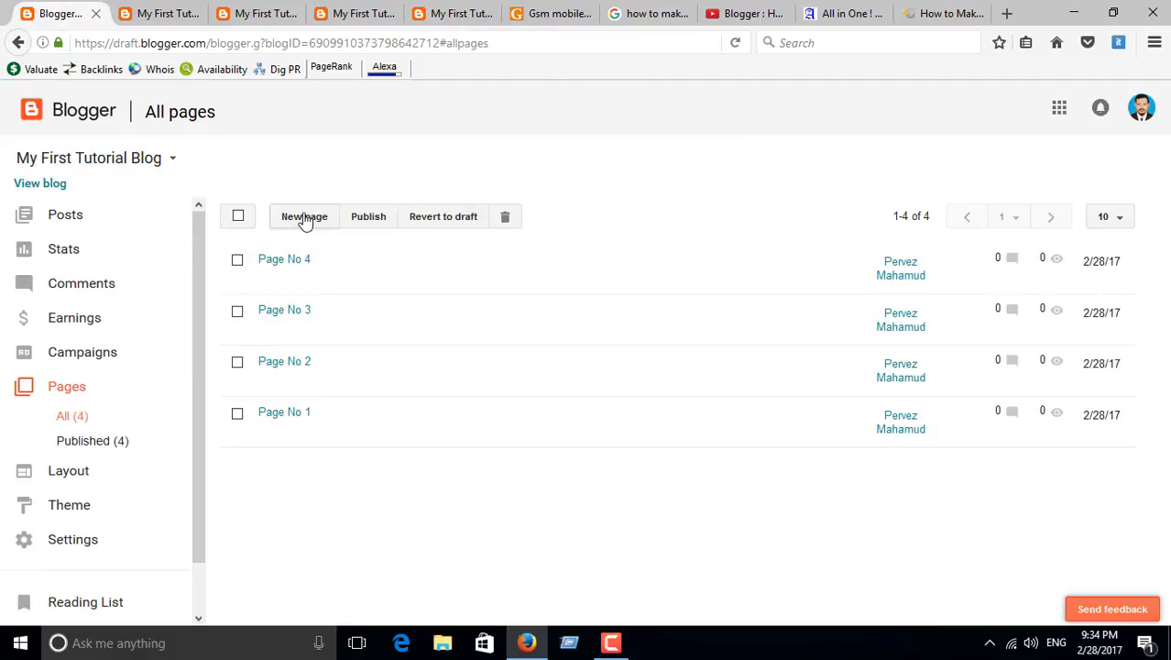
pyautogui.click(305, 218)
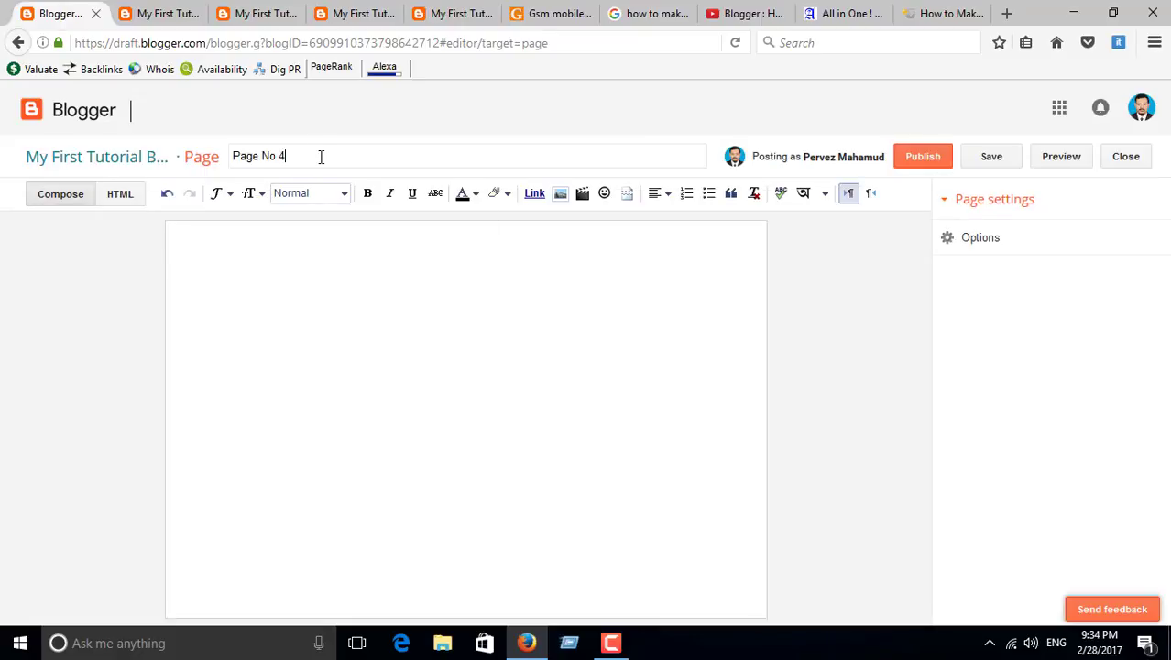
pyautogui.click(221, 233)
pyautogui.click(921, 159)
# Open the live blog and check which entries its Pages menu shows
pyautogui.click(332, 281)
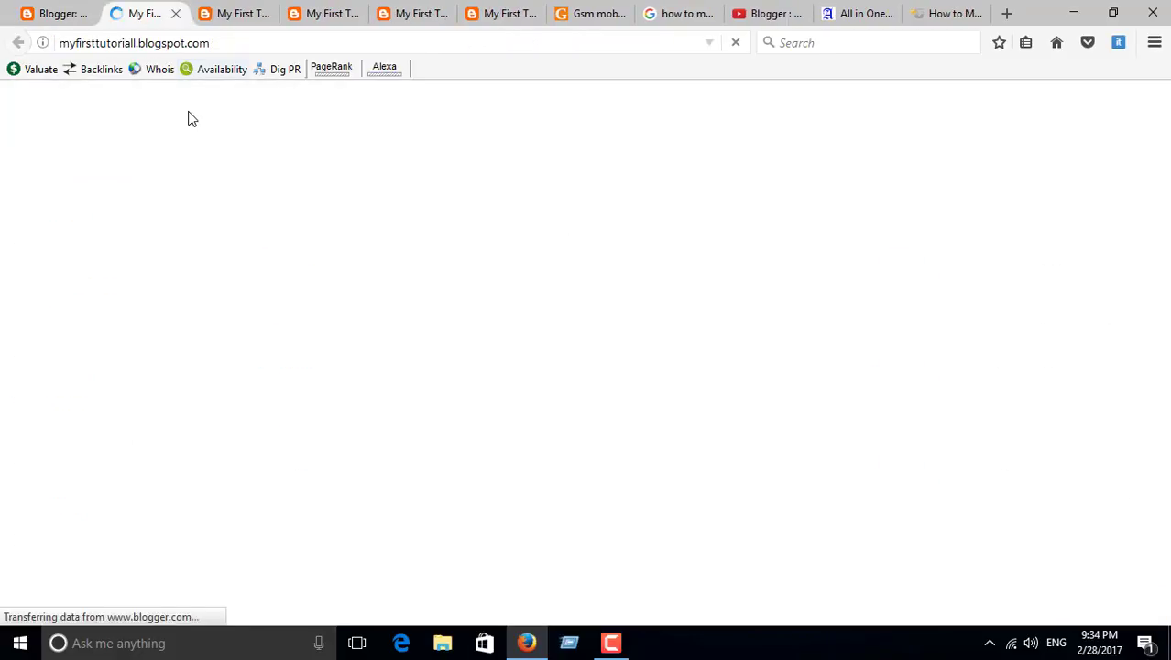
pyautogui.moveTo(1165, 209)
pyautogui.mouseDown()
pyautogui.moveTo(1165, 484)
pyautogui.moveTo(1164, 208)
pyautogui.mouseUp()
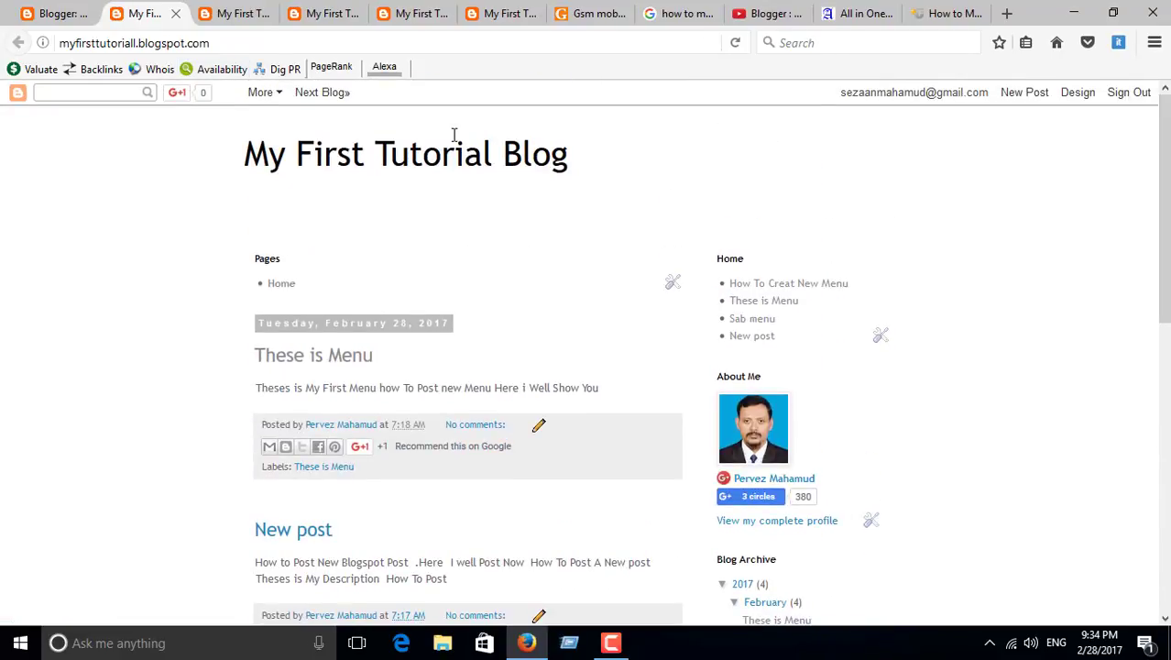
pyautogui.hotkey('ctrl', 'w')
# Edit the Pages gadget in the layout's Main section and include Page No 1 through Page No 5
pyautogui.click(175, 465)
pyautogui.scroll(-5, 1161, 330)
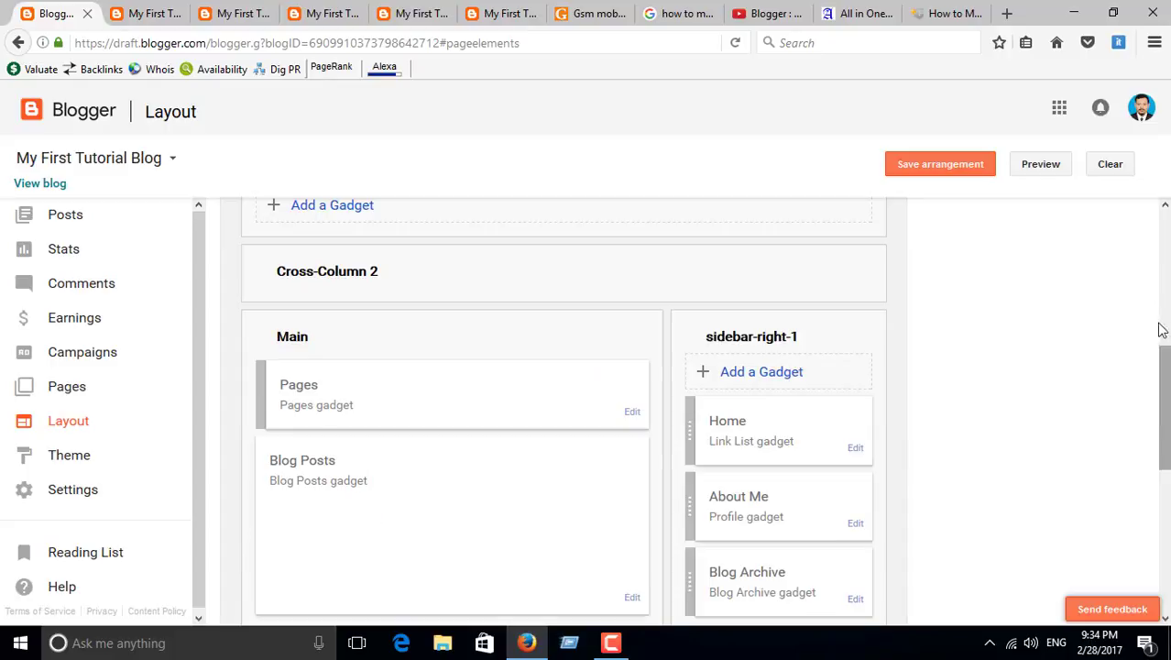
pyautogui.scroll(-3, 725, 399)
pyautogui.click(632, 281)
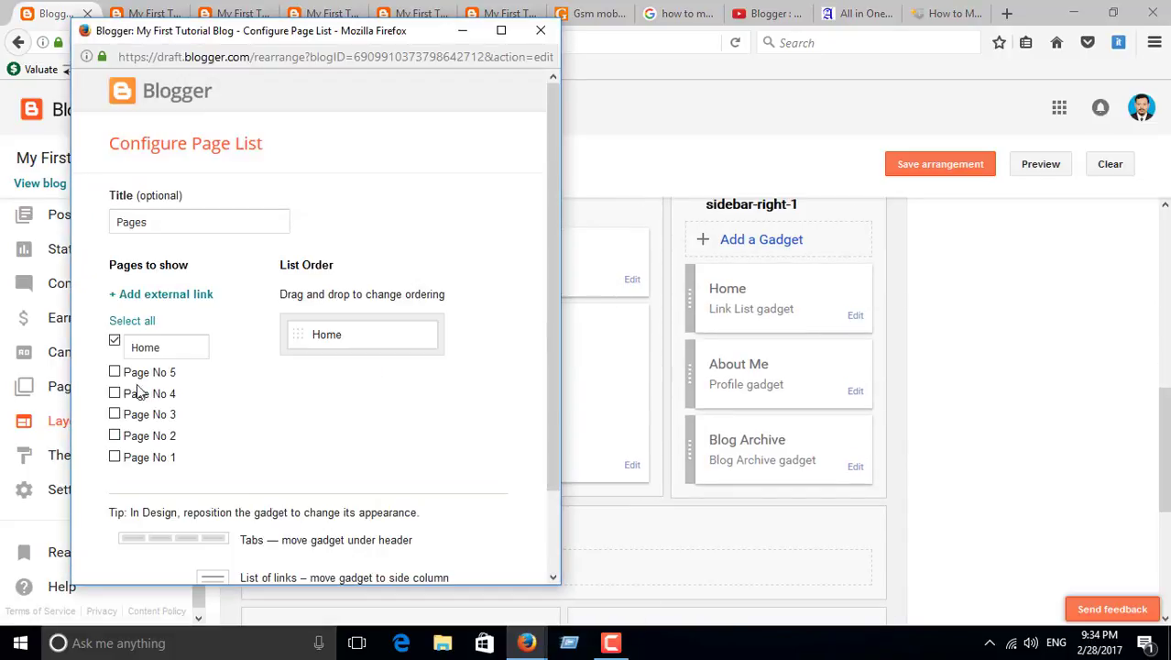
pyautogui.click(114, 371)
pyautogui.click(114, 392)
pyautogui.click(114, 413)
pyautogui.click(115, 434)
pyautogui.click(115, 455)
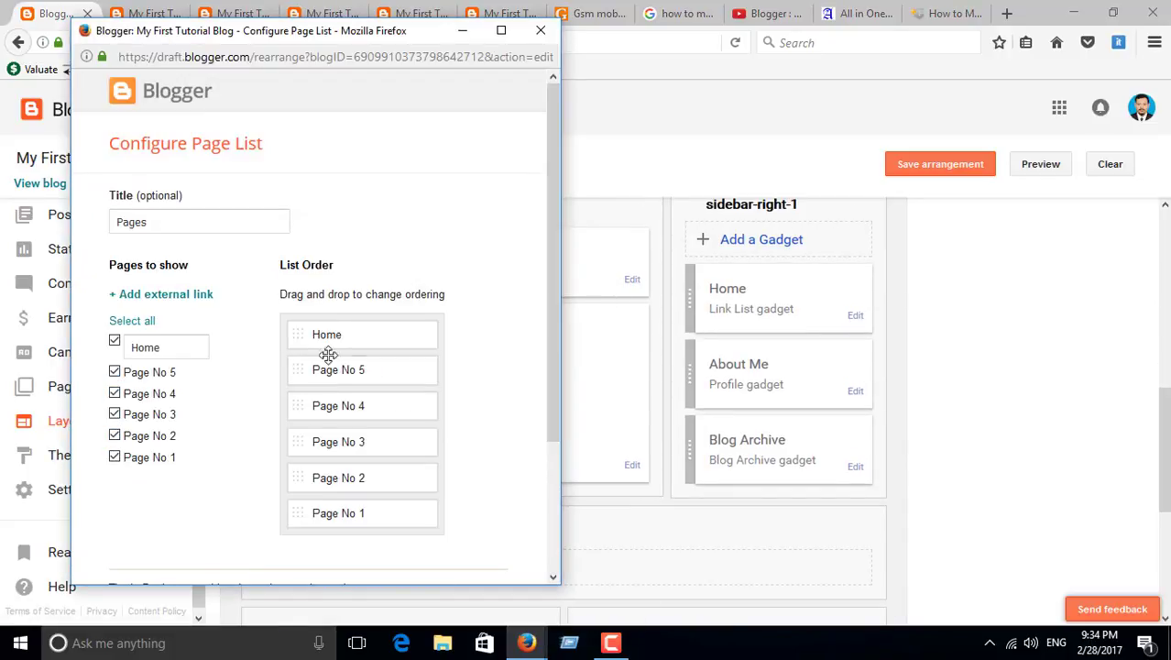
# Reorder the page list as Home followed by Page No 1 to Page No 5, and save the gadget
pyautogui.moveTo(329, 364); pyautogui.dragTo(359, 365)
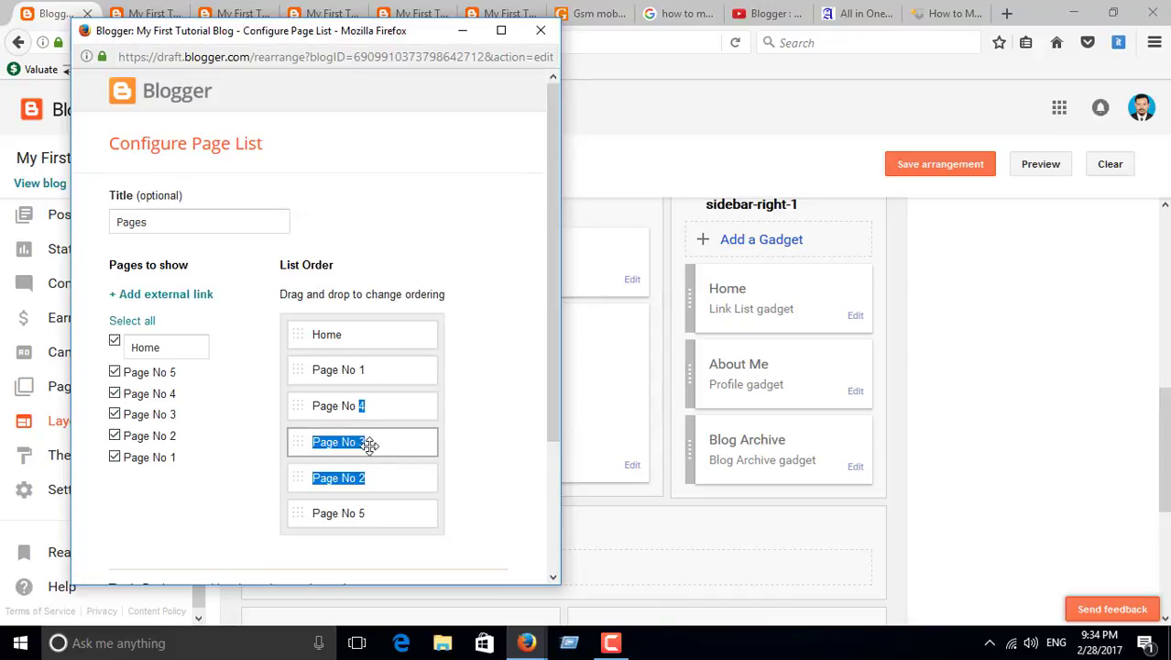
pyautogui.moveTo(380, 475); pyautogui.dragTo(387, 439)
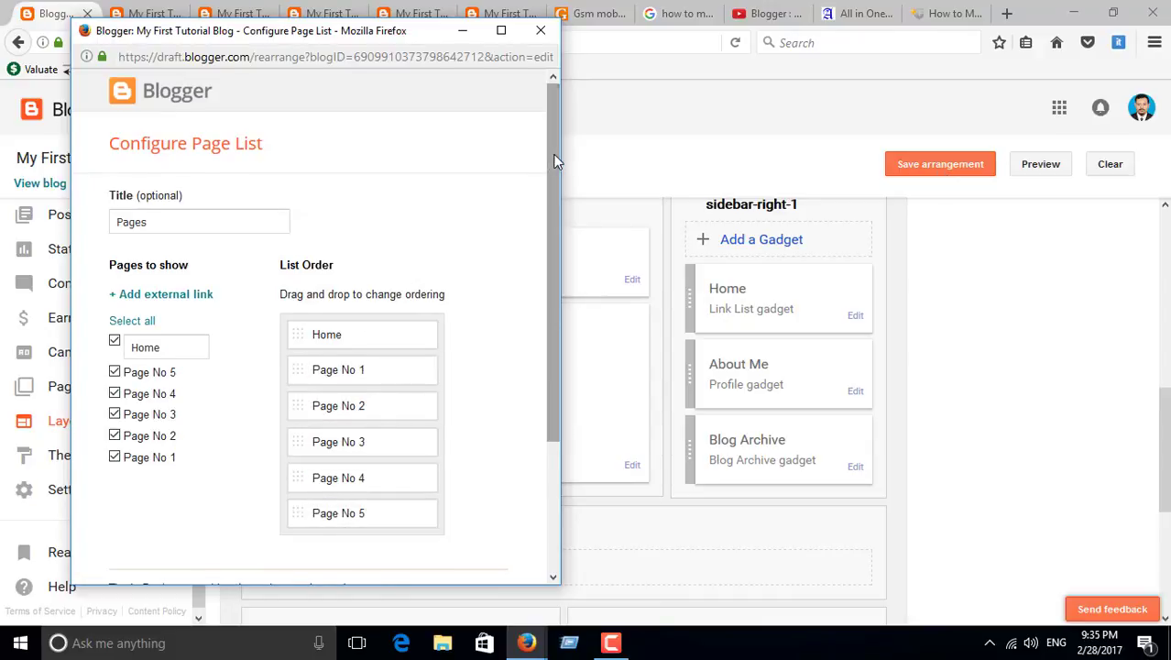
pyautogui.moveTo(554, 162); pyautogui.dragTo(559, 311)
pyautogui.click(129, 542)
# Reload the live blog to check the Pages menu, and return to the blog layout
pyautogui.click(233, 13)
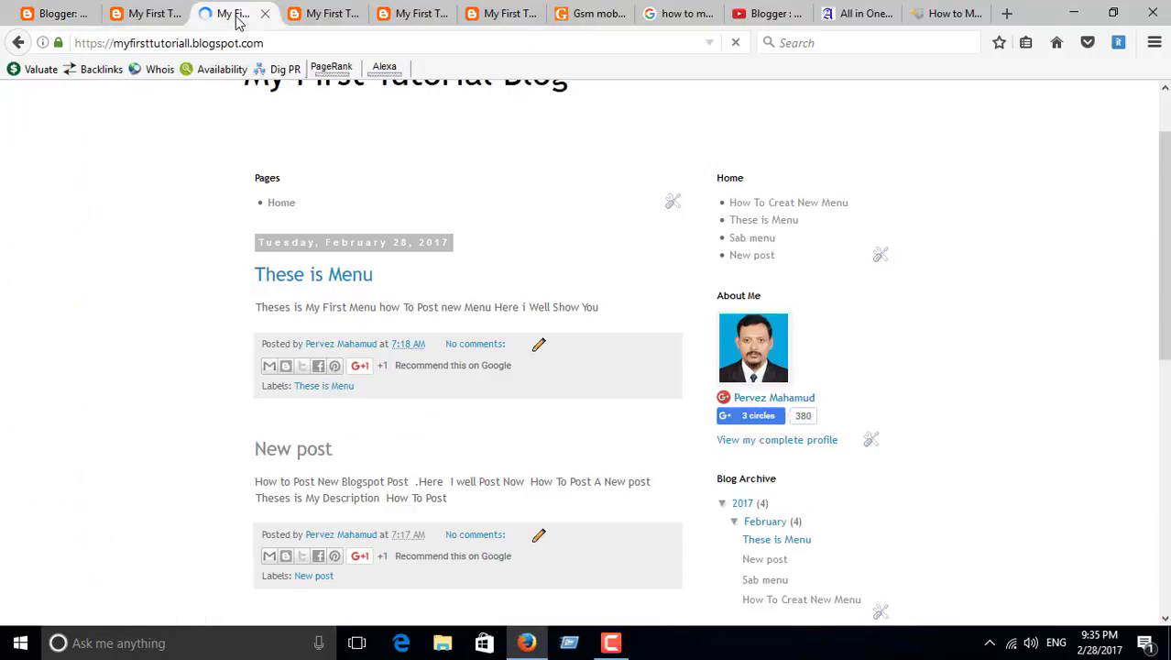
pyautogui.press('F5')
pyautogui.click(65, 9)
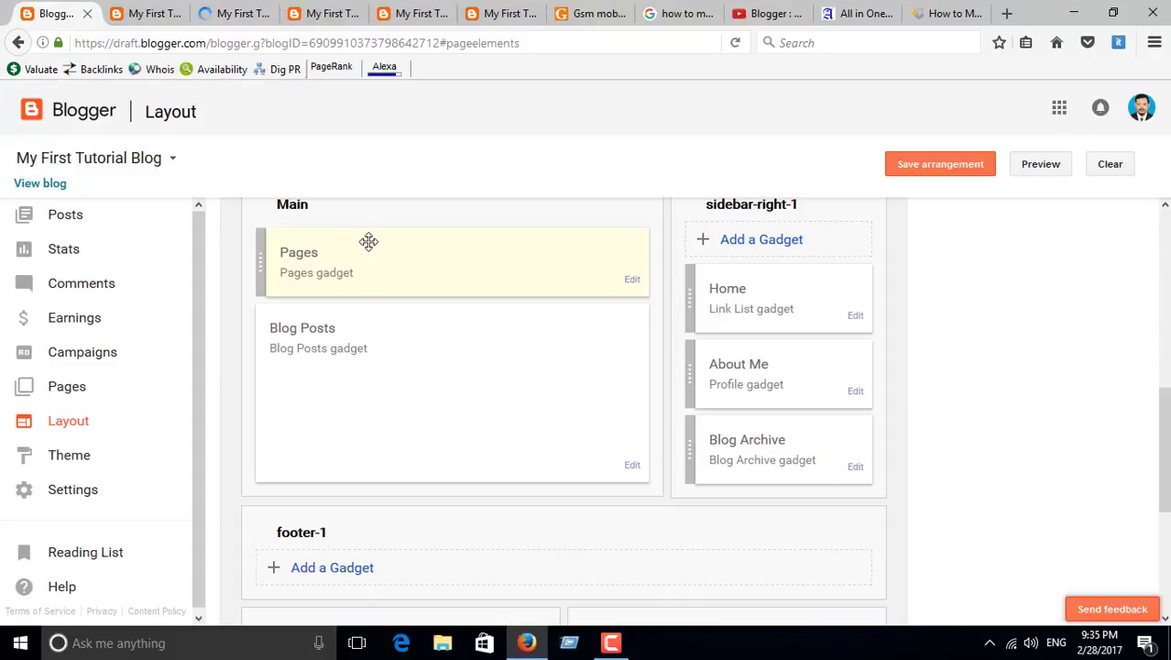
# Reopen the Pages gadget, review its selected pages and list order, and save it again
pyautogui.click(632, 279)
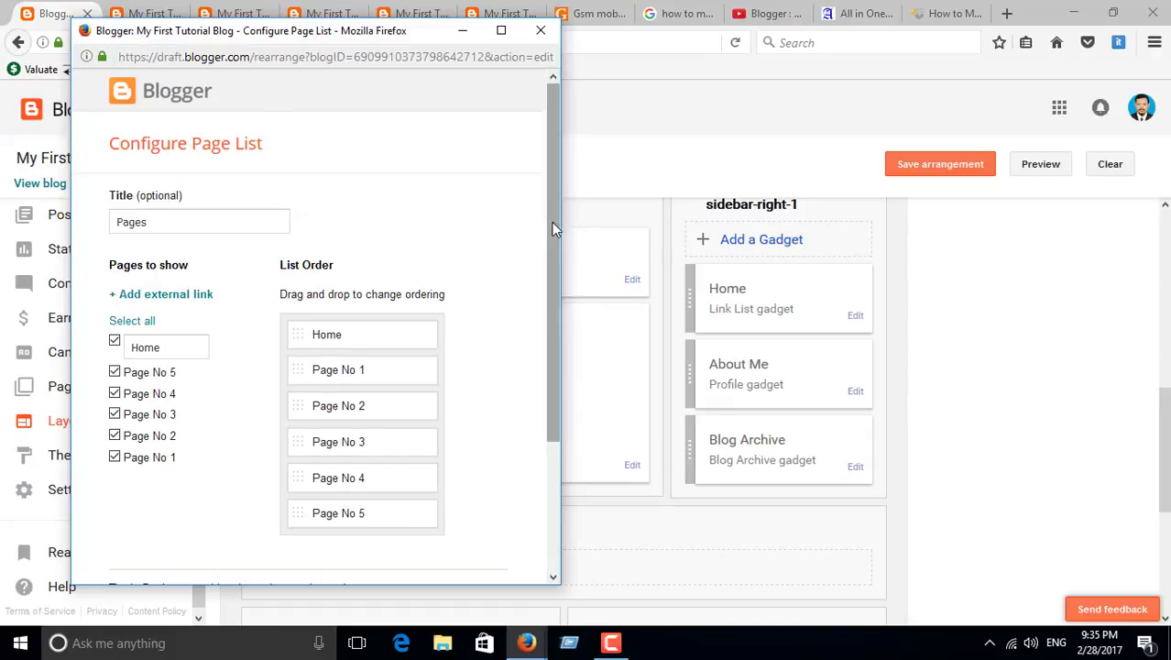
pyautogui.moveTo(553, 222); pyautogui.dragTo(541, 422)
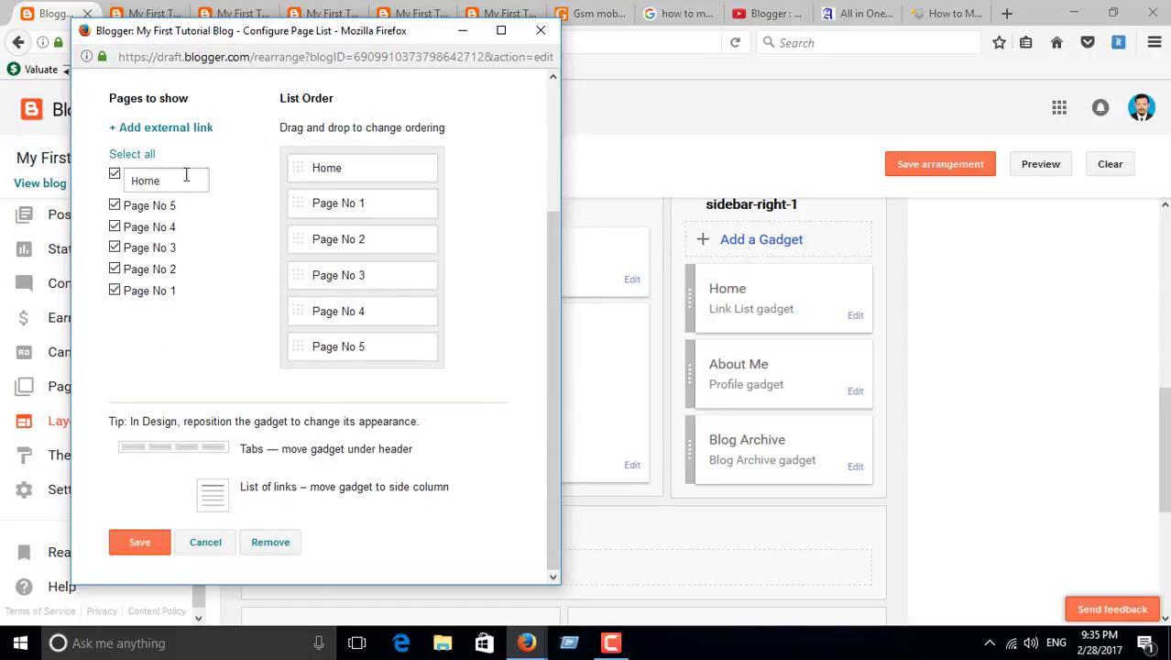
pyautogui.moveTo(273, 127); pyautogui.dragTo(463, 127)
pyautogui.scroll(2, 536, 266)
pyautogui.scroll(-2, 542, 240)
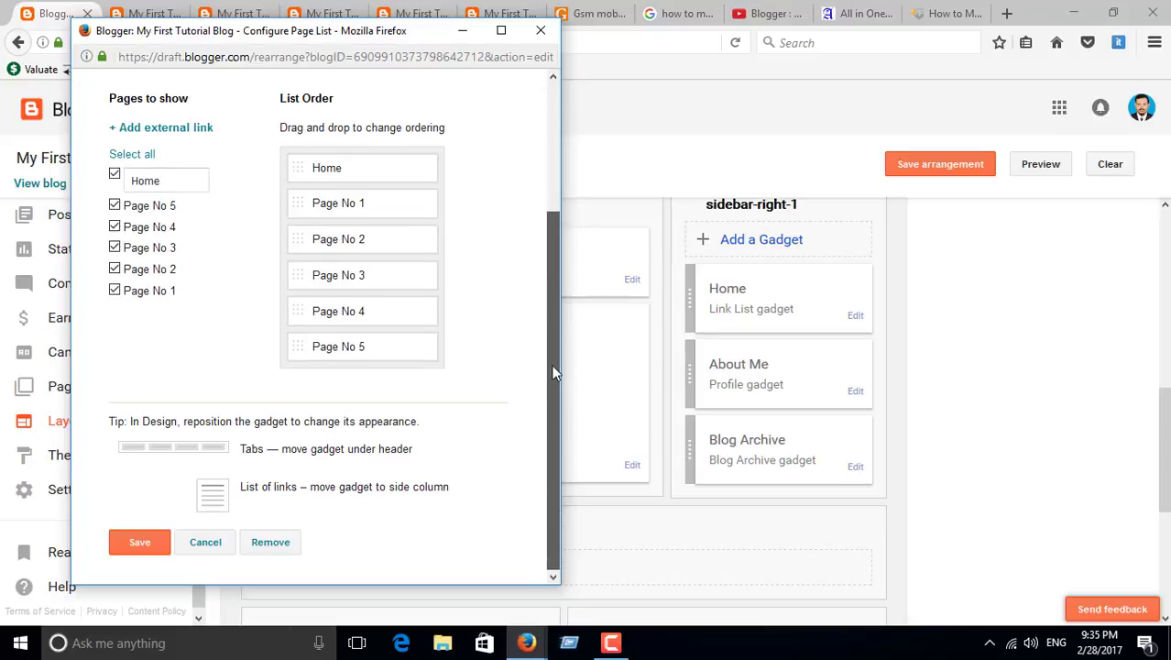
pyautogui.click(145, 541)
# Examine the Pages menu entries and their order on the live blog
pyautogui.click(233, 13)
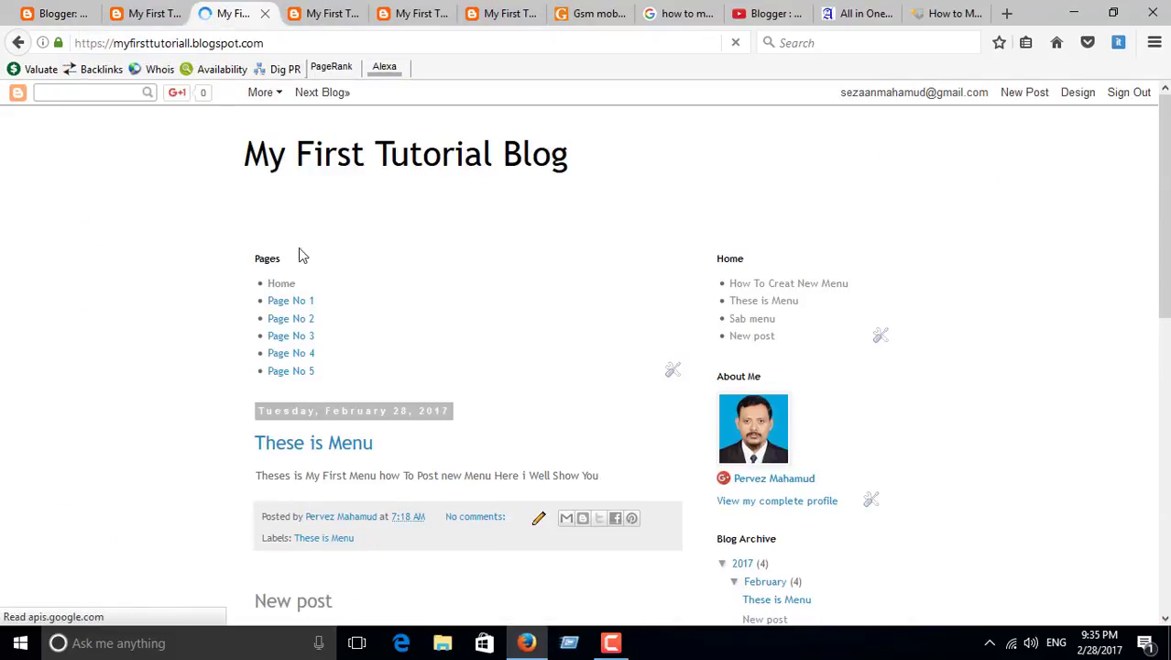
pyautogui.moveTo(252, 252); pyautogui.dragTo(364, 379)
pyautogui.moveTo(241, 152); pyautogui.dragTo(349, 374)
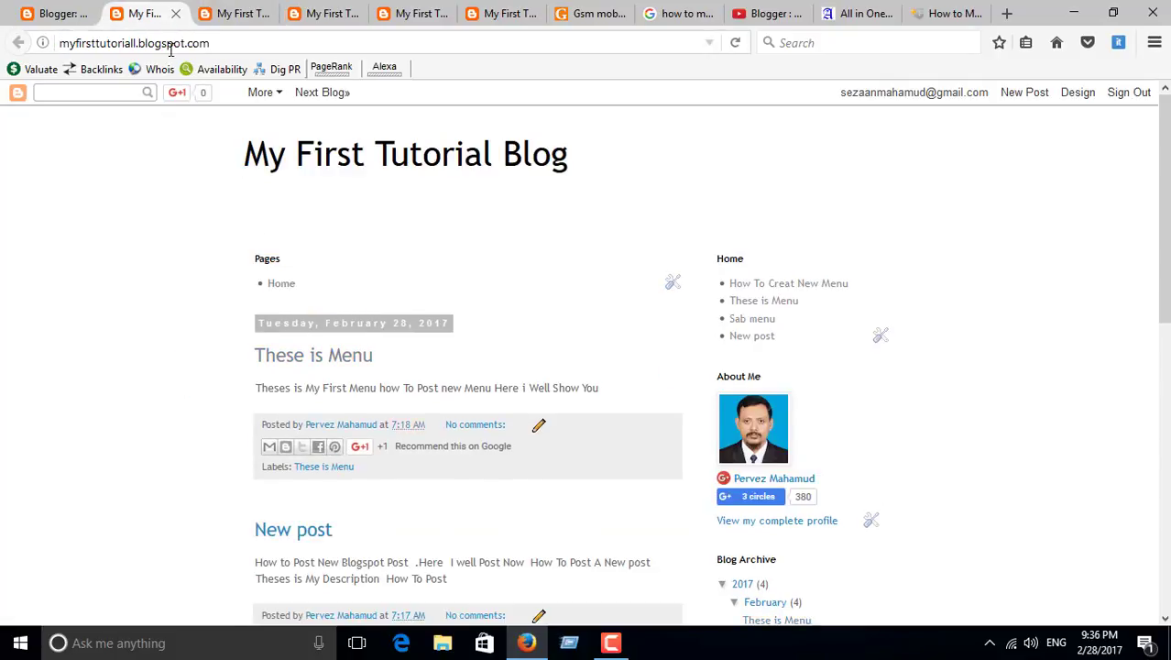
# Publish two more pages, "Page No 6" with its title repeated as body text, and "Page No 7"
pyautogui.click(55, 13)
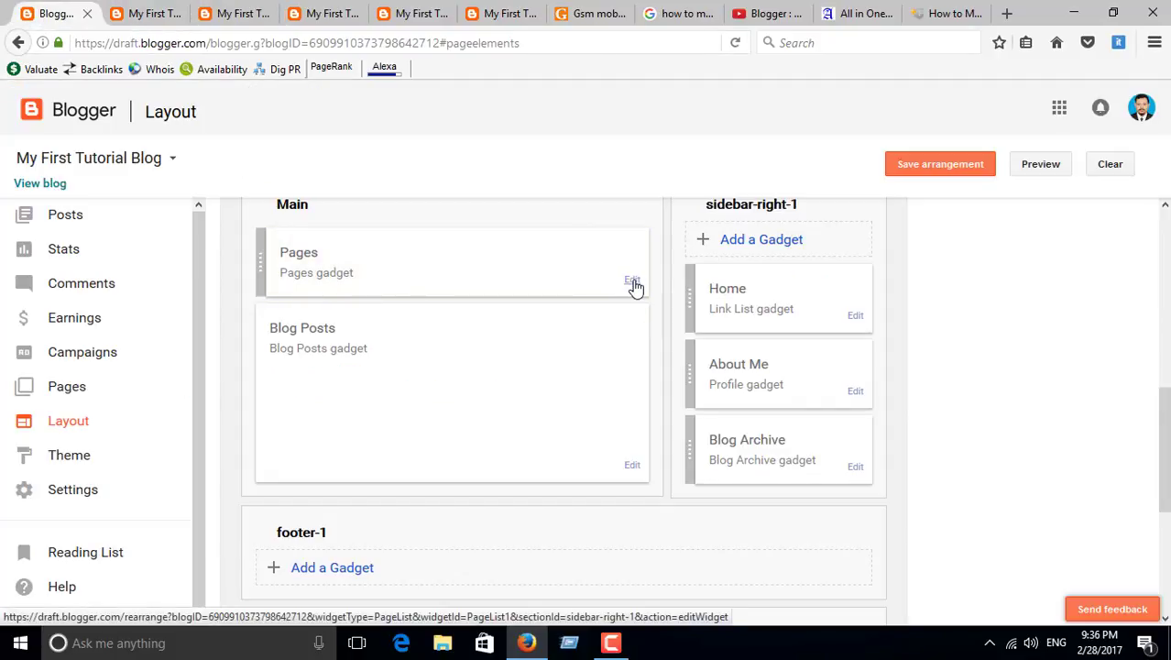
pyautogui.click(67, 385)
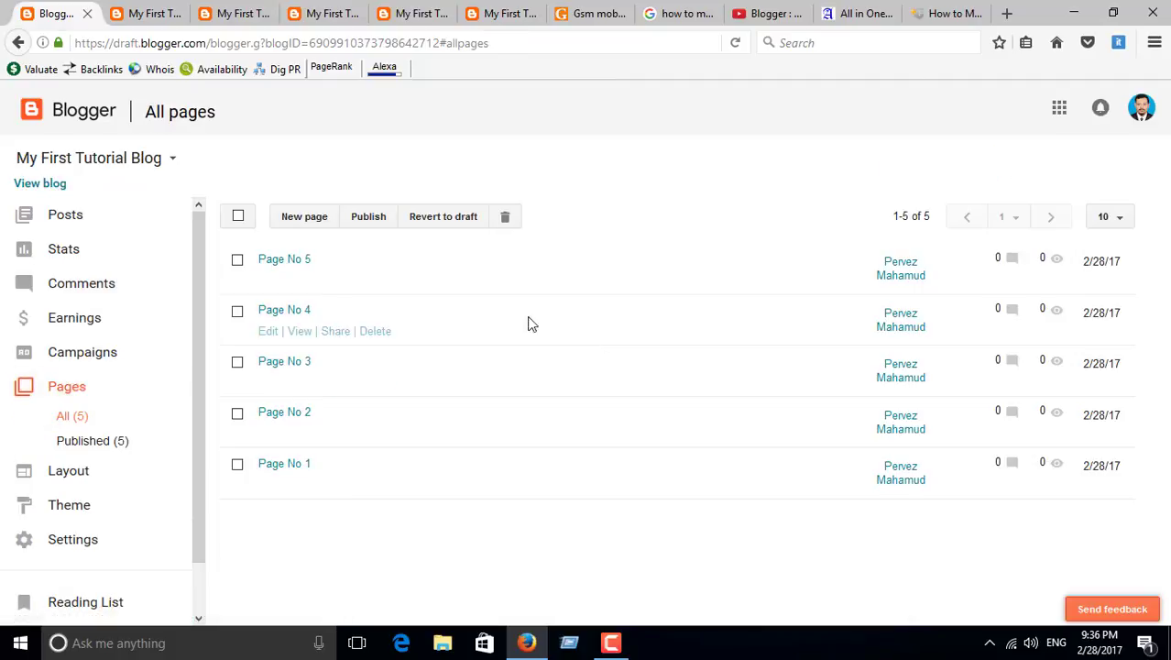
pyautogui.click(303, 215)
pyautogui.click(304, 156)
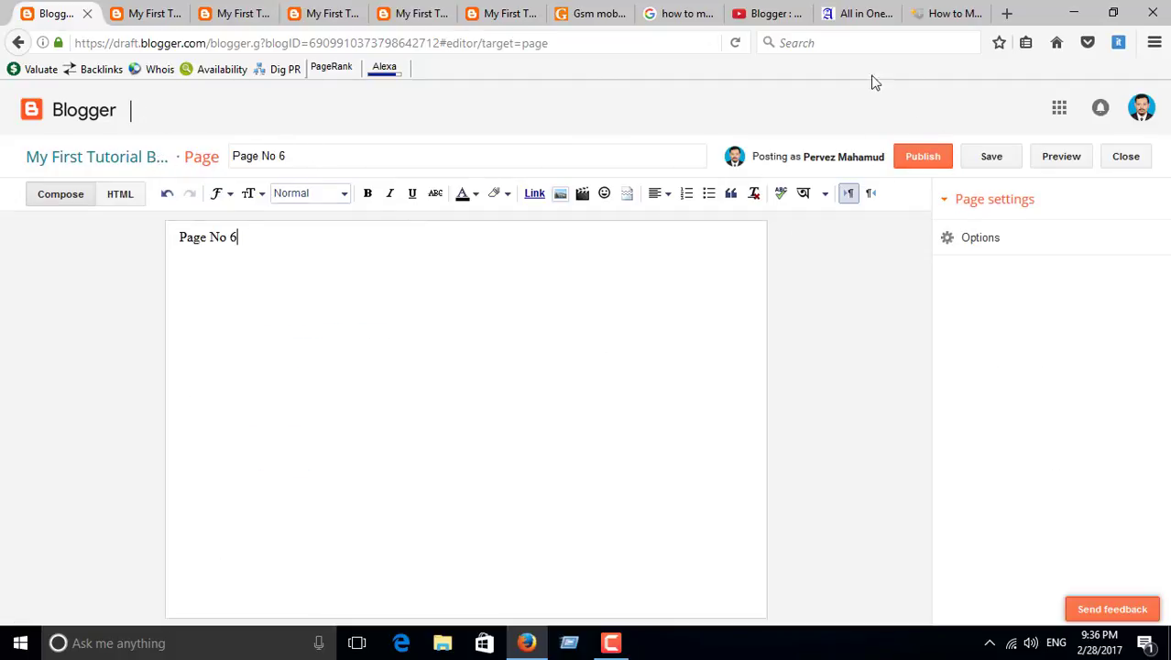
pyautogui.click(922, 156)
pyautogui.click(303, 214)
pyautogui.click(340, 160)
pyautogui.click(934, 160)
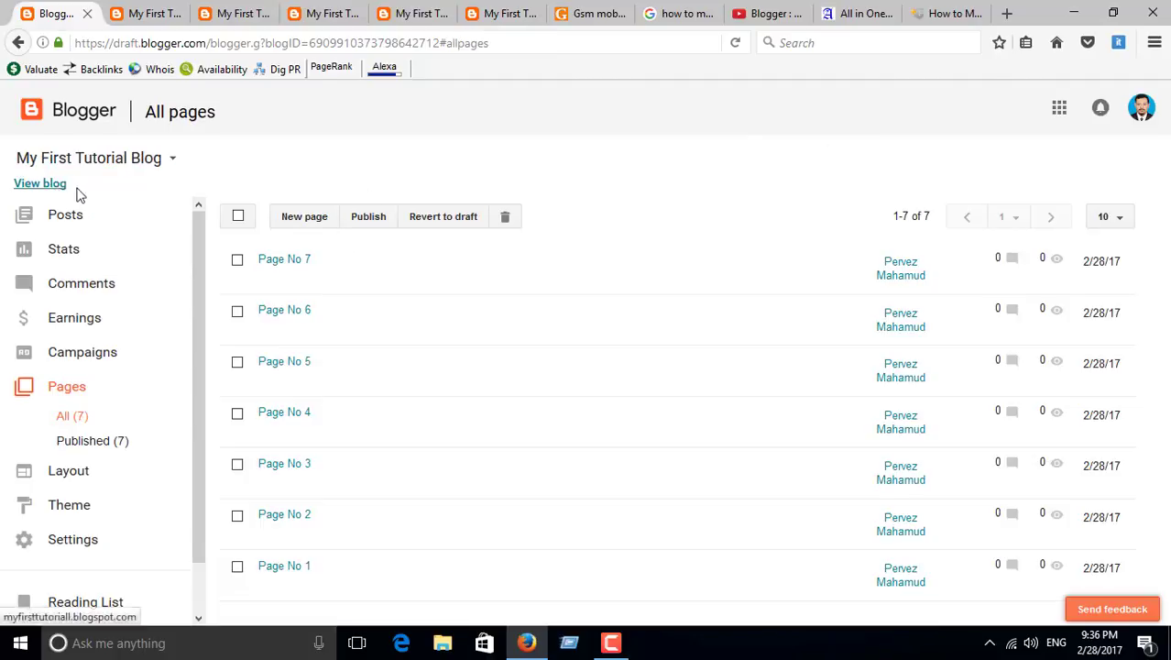
# View the live blog again to check its Pages menu for the two newest pages
pyautogui.click(65, 185)
pyautogui.click(170, 11)
pyautogui.moveTo(1163, 191)
pyautogui.mouseDown()
pyautogui.moveTo(1165, 493)
pyautogui.moveTo(1169, 192)
pyautogui.mouseUp()
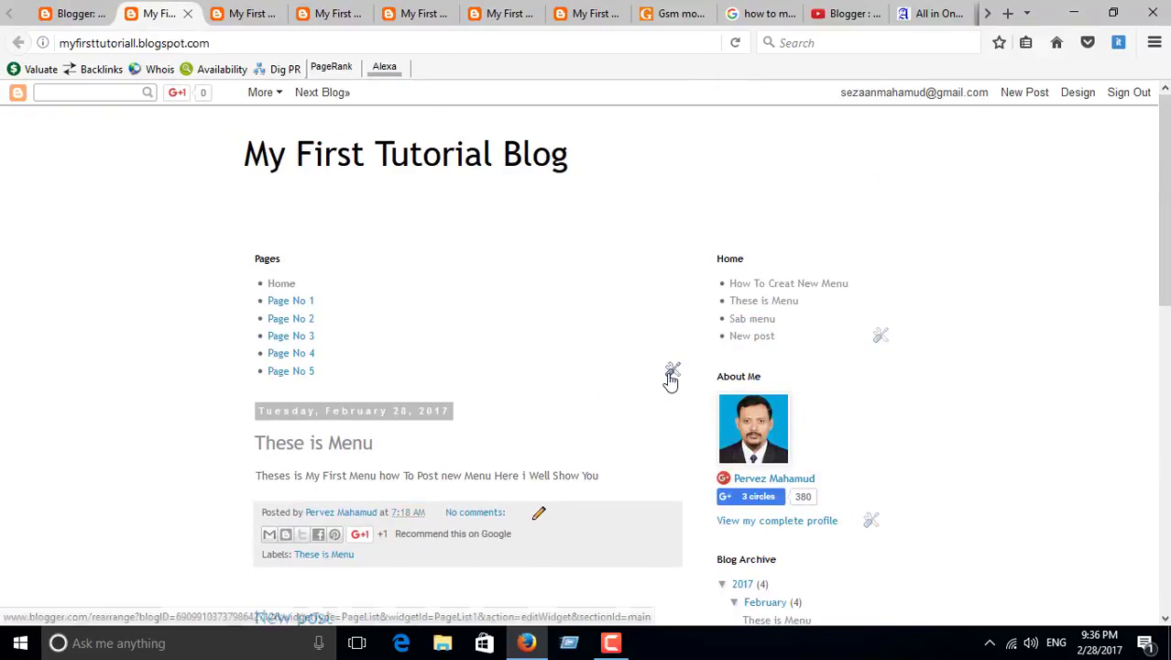
# Edit the Pages gadget from the live blog, include Page No 6 and Page No 7 in ascending order after Page No 5, and save
pyautogui.click(672, 372)
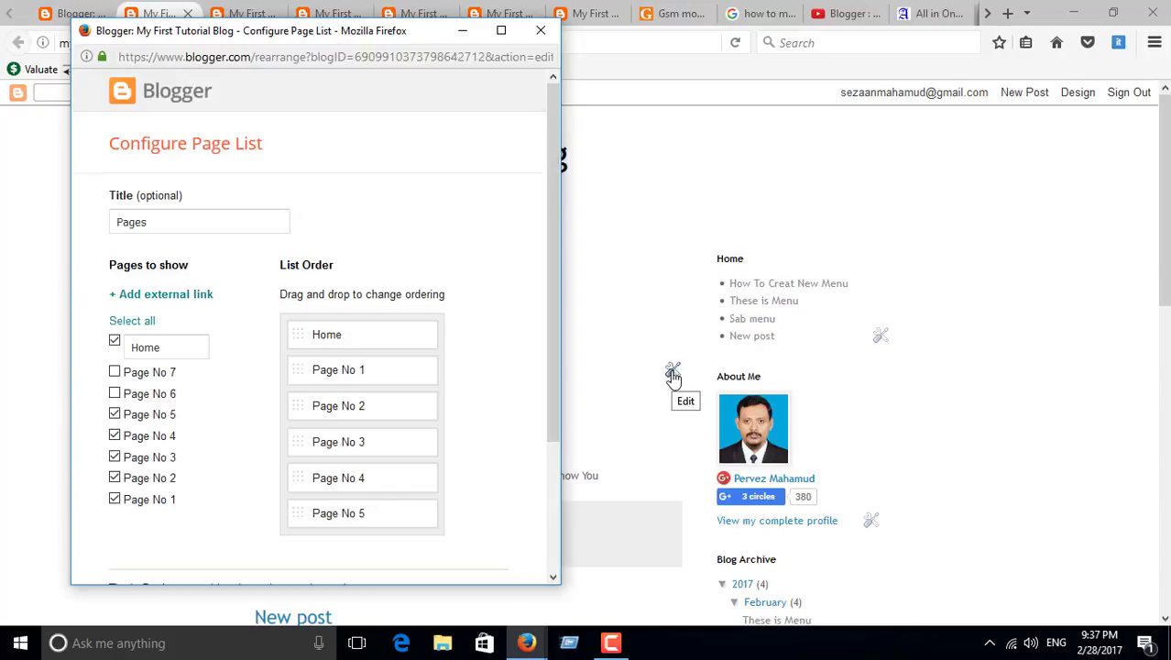
pyautogui.click(115, 340)
pyautogui.click(114, 340)
pyautogui.moveTo(362, 513); pyautogui.dragTo(384, 335)
pyautogui.moveTo(554, 380); pyautogui.dragTo(553, 441)
pyautogui.click(510, 444)
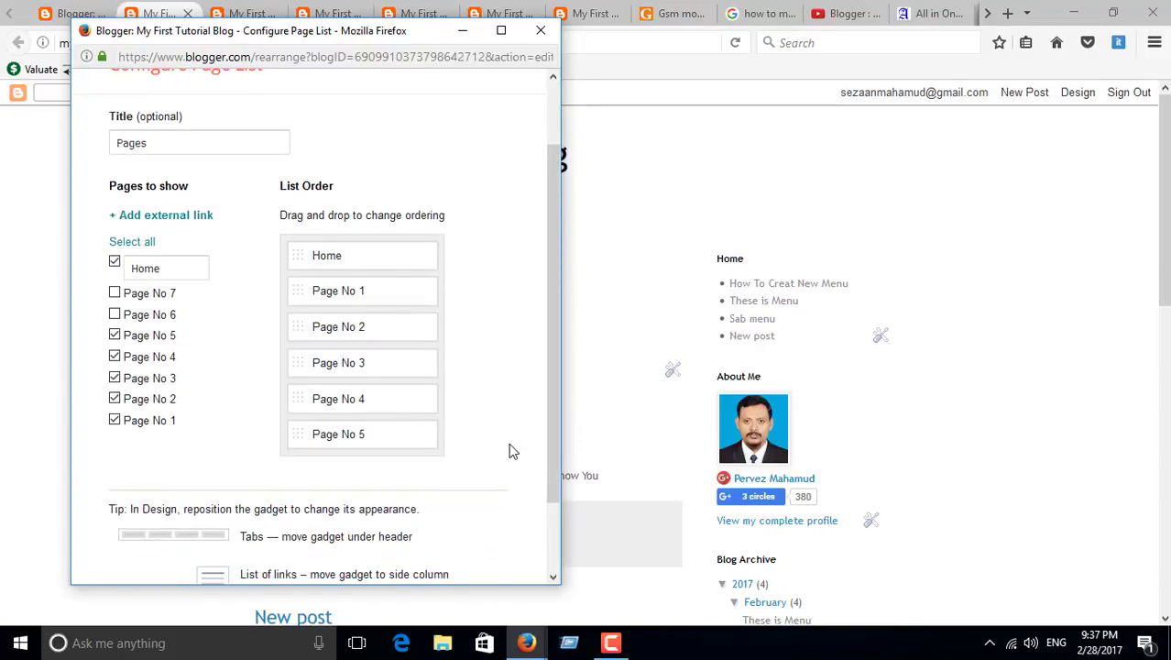
pyautogui.click(114, 292)
pyautogui.click(115, 314)
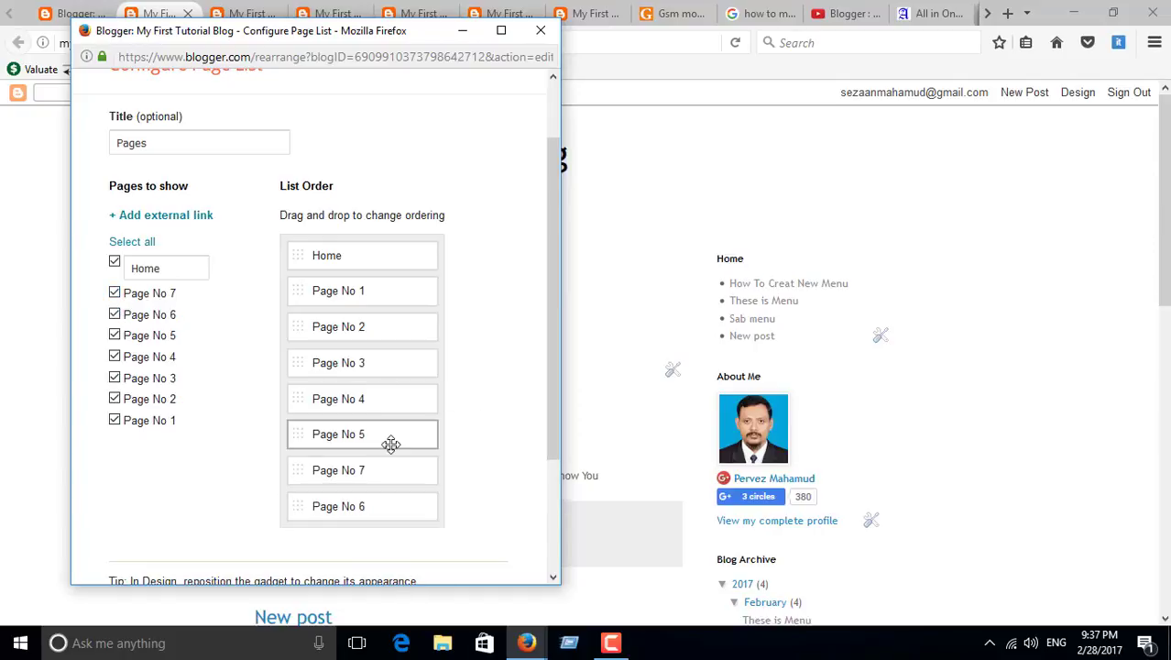
pyautogui.moveTo(385, 505); pyautogui.dragTo(384, 462)
pyautogui.scroll(-3, 549, 206)
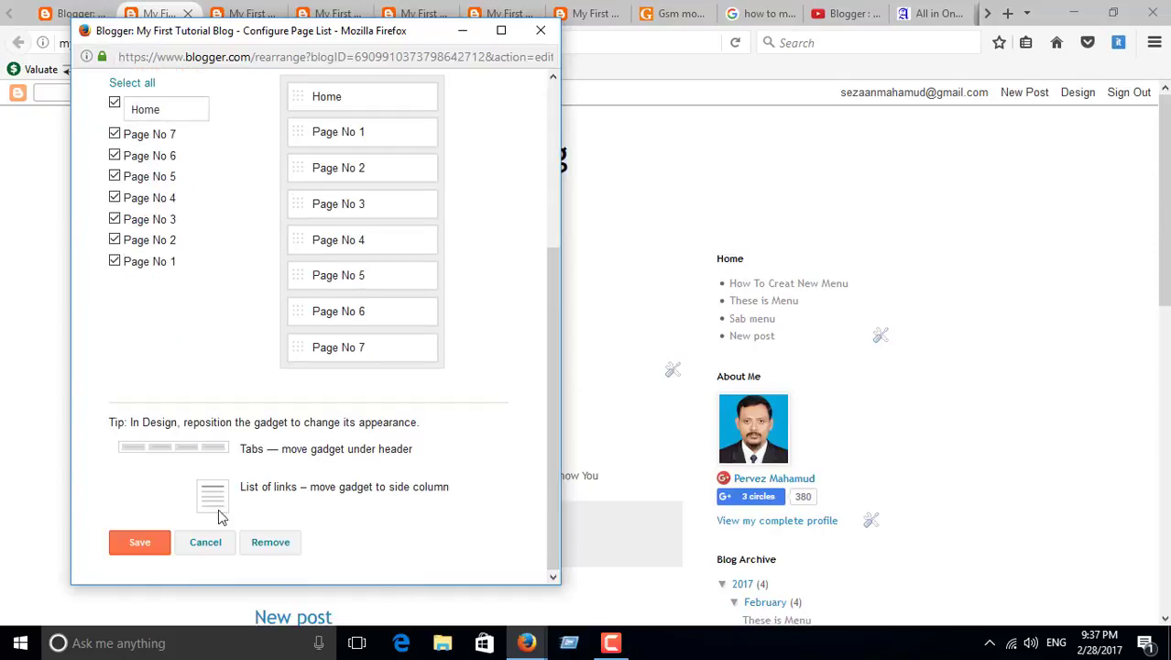
pyautogui.click(142, 542)
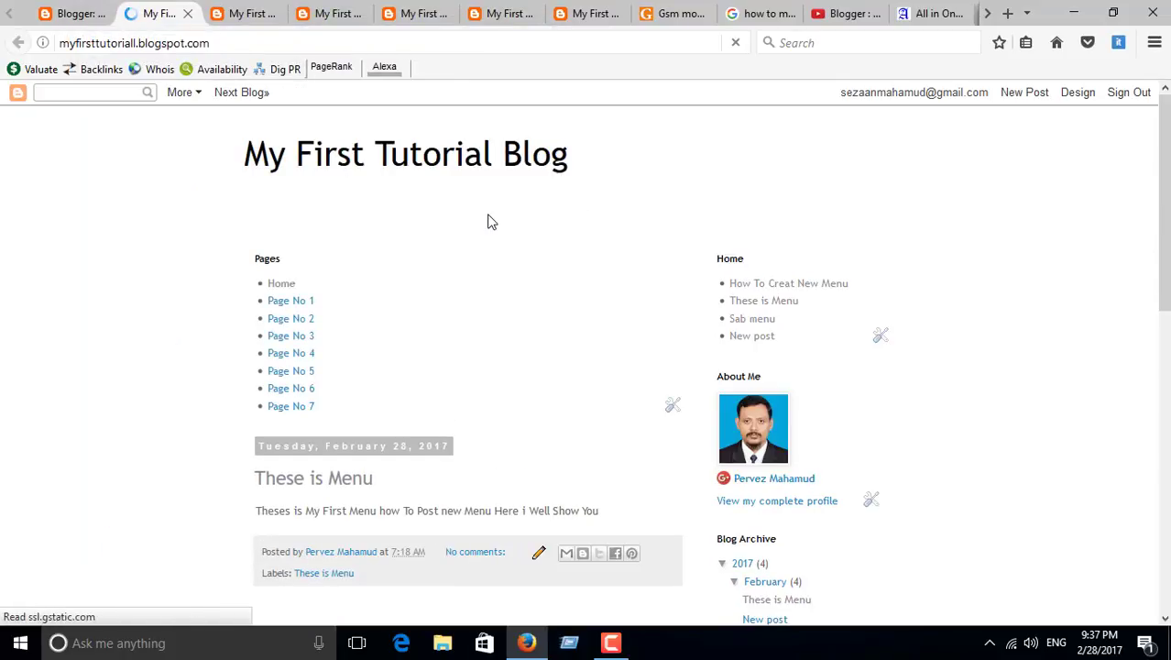
pyautogui.click(71, 14)
pyautogui.click(158, 14)
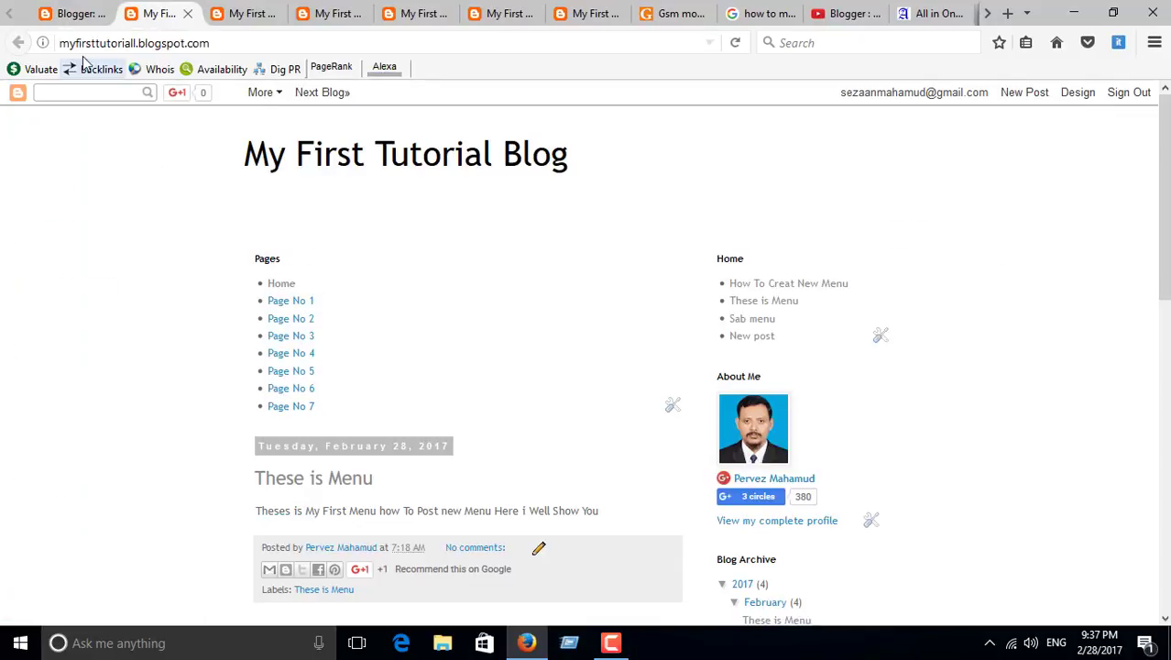
pyautogui.click(78, 14)
pyautogui.click(157, 14)
pyautogui.click(78, 14)
pyautogui.click(157, 14)
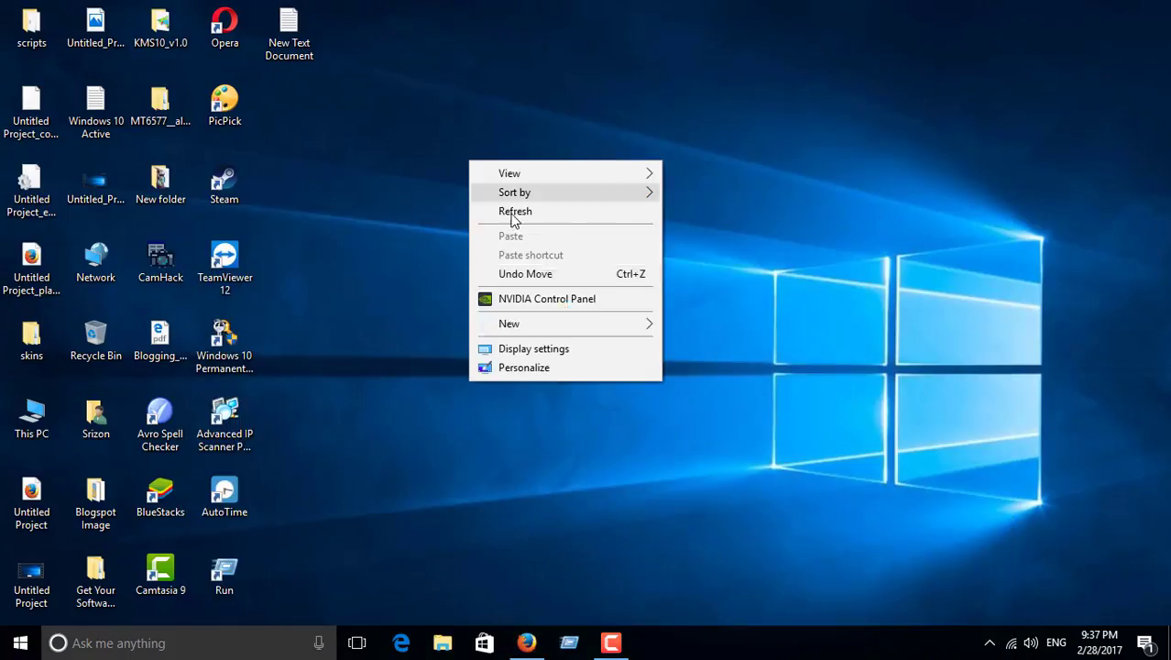
# Create a new text document on the desktop, open it in Notepad and set the font size to 16
pyautogui.moveTo(646, 325)
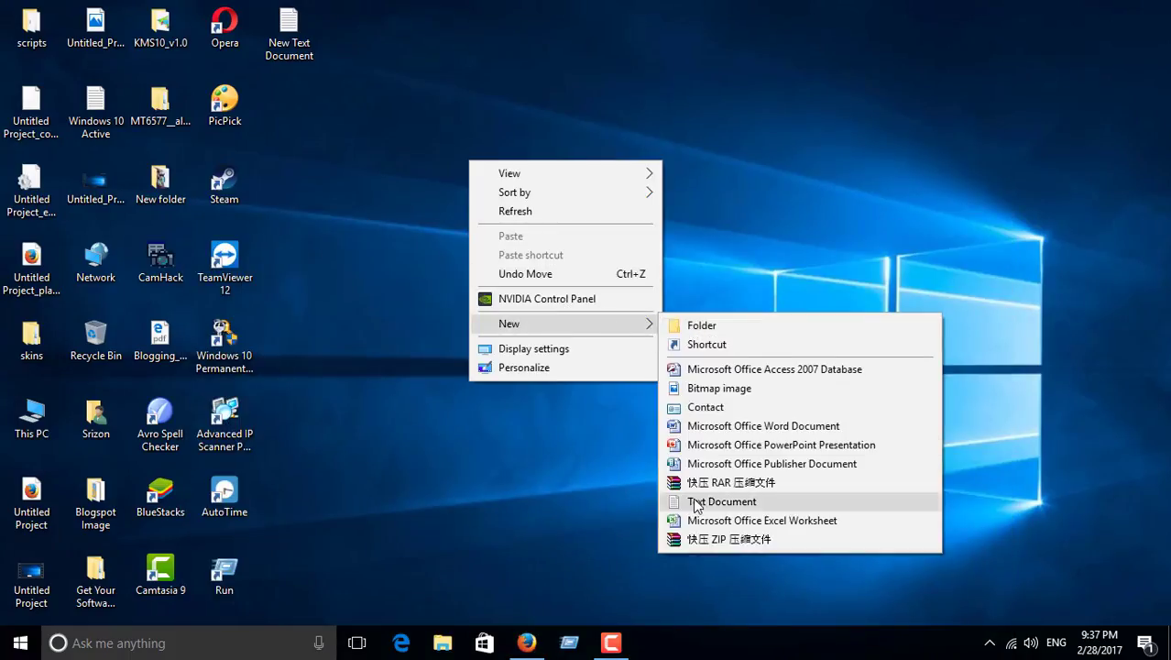
pyautogui.click(695, 501)
pyautogui.rightClick(310, 109)
pyautogui.click(352, 118)
pyautogui.click(373, 187)
pyautogui.click(385, 225)
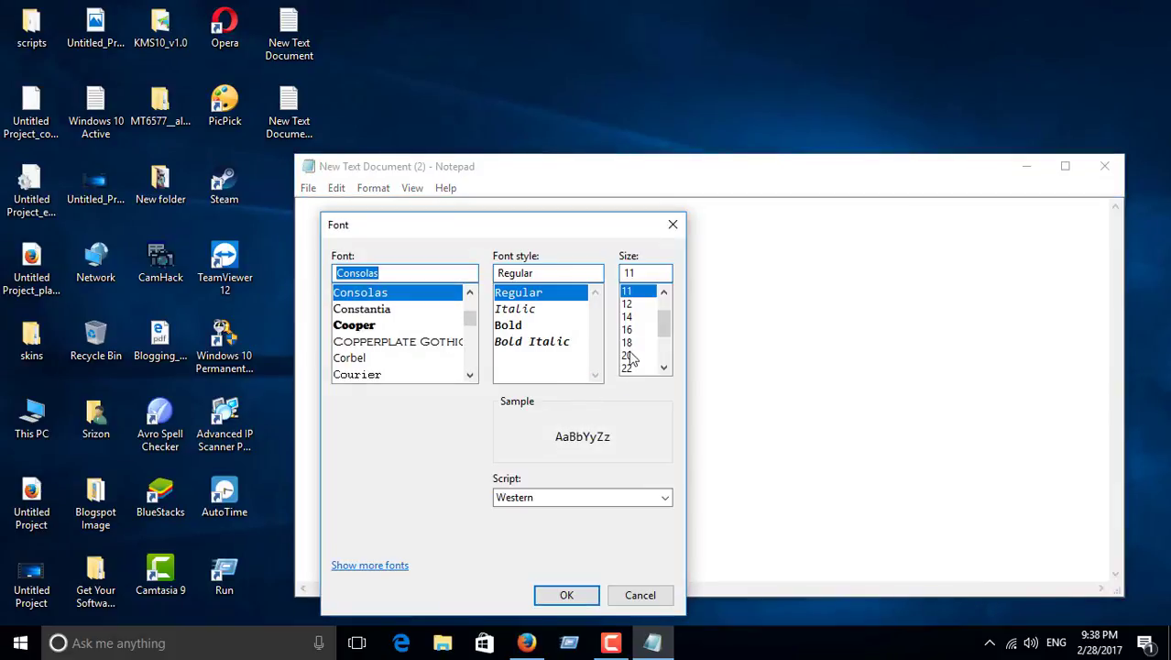
pyautogui.click(627, 314)
pyautogui.click(624, 332)
pyautogui.click(572, 595)
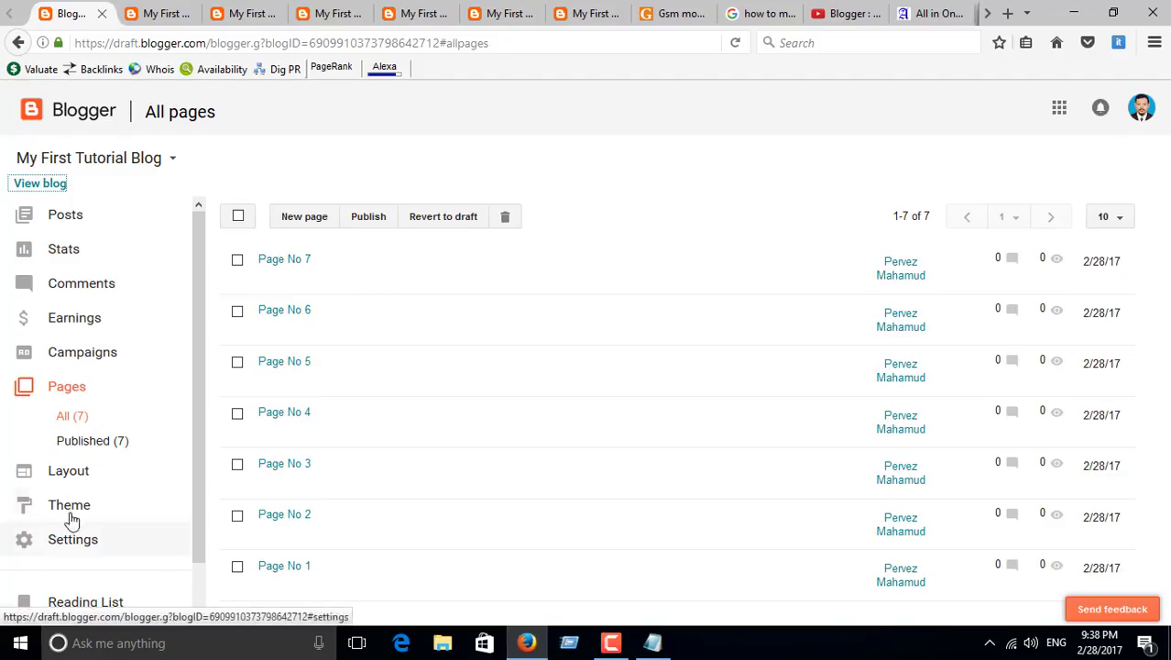
# Back in Blogger, look through the Theme and Layout sections and open the Posts, comments and sharing settings
pyautogui.click(69, 511)
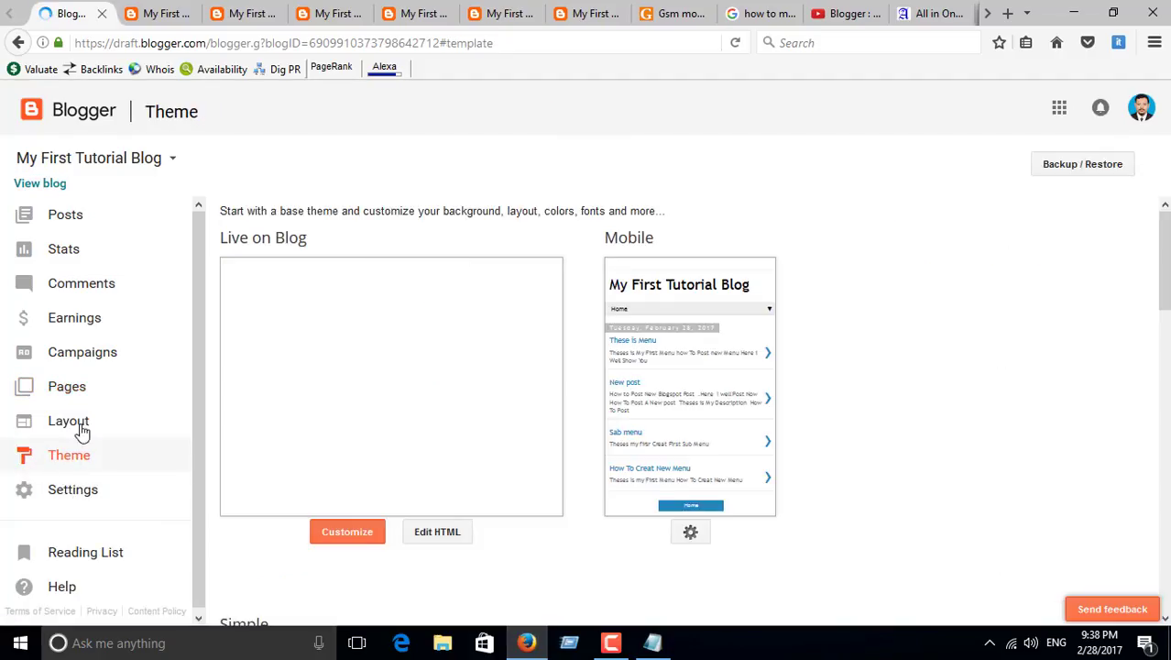
pyautogui.click(81, 429)
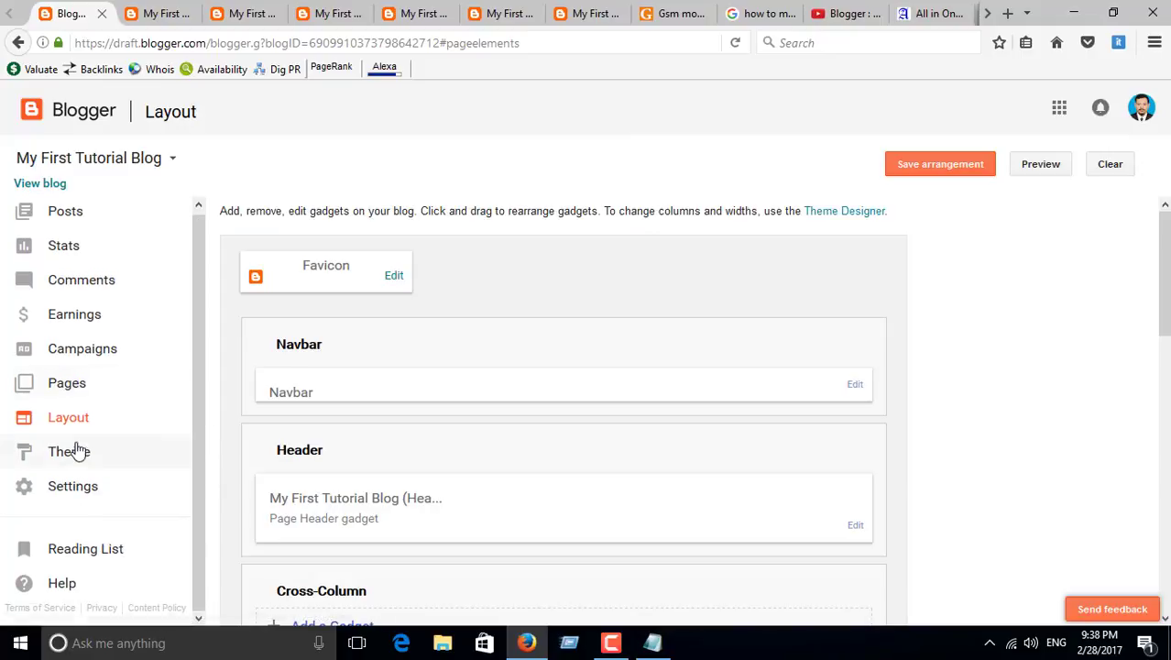
pyautogui.click(79, 449)
pyautogui.click(86, 484)
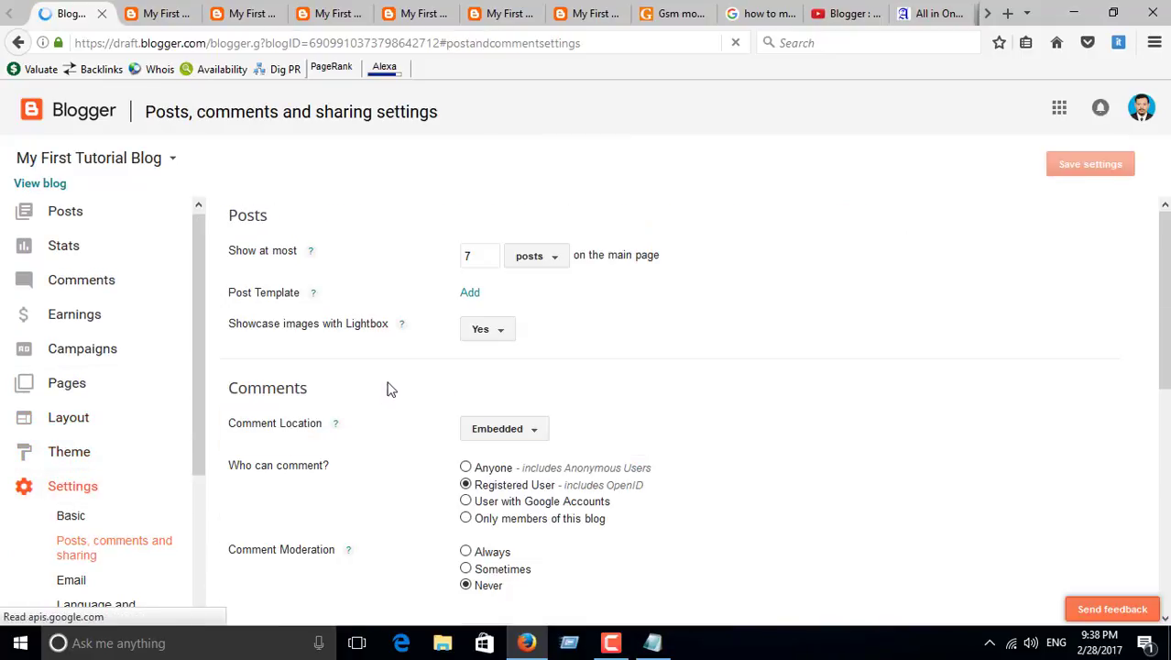
# Open the blog's Layout section and take a look at the Favicon configuration
pyautogui.click(64, 418)
pyautogui.click(394, 275)
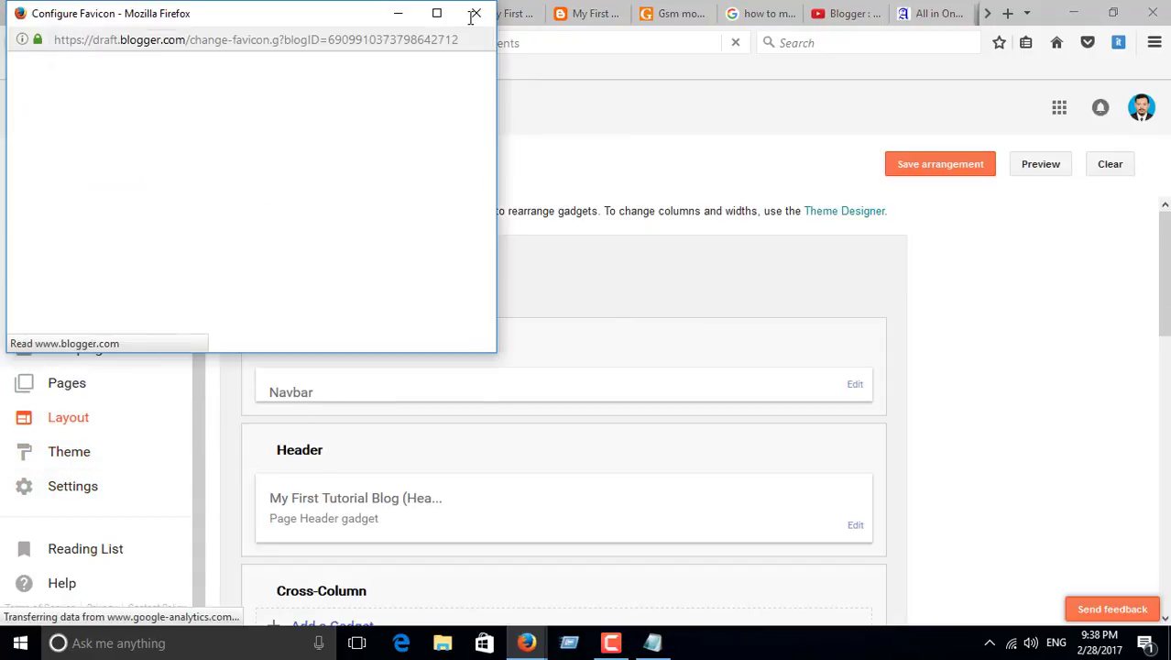
pyautogui.click(473, 13)
# Review the Navbar gadget's styles, compare them with the live blog, and save the configuration with the navbar set to Off
pyautogui.click(855, 384)
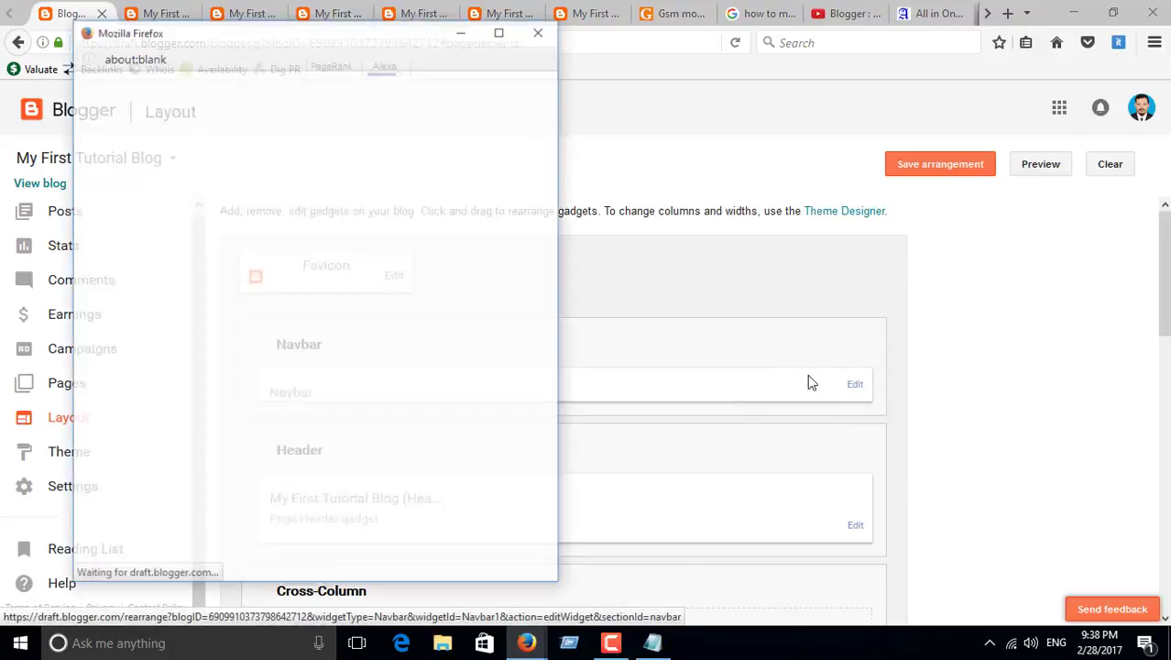
pyautogui.scroll(-1, 552, 193)
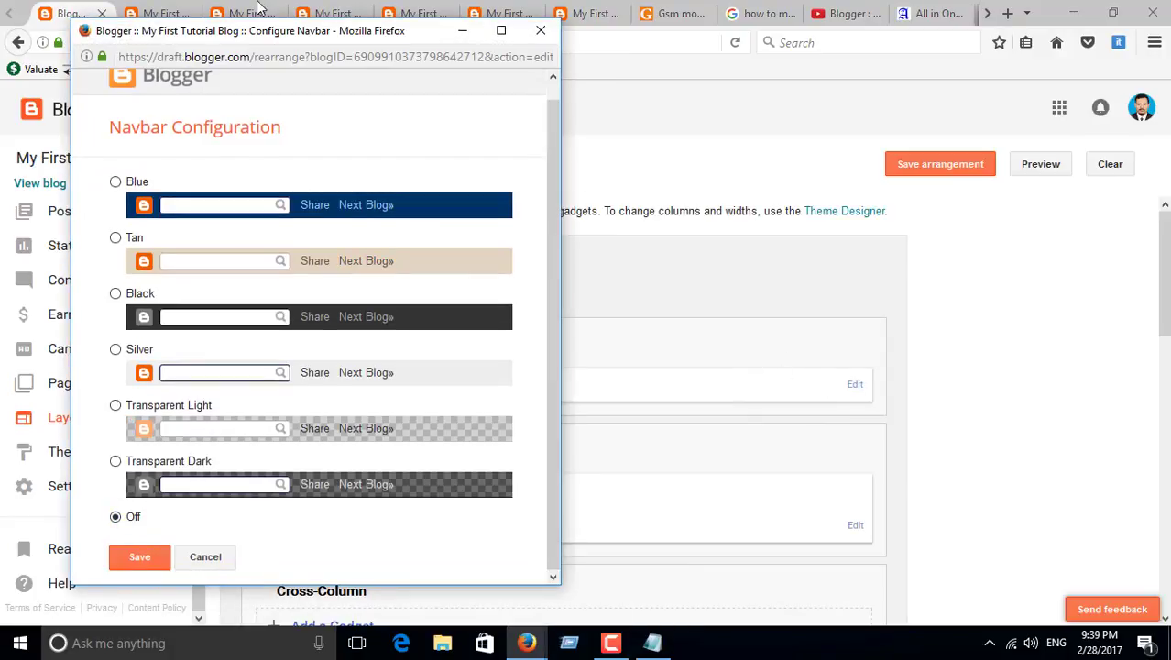
pyautogui.click(258, 9)
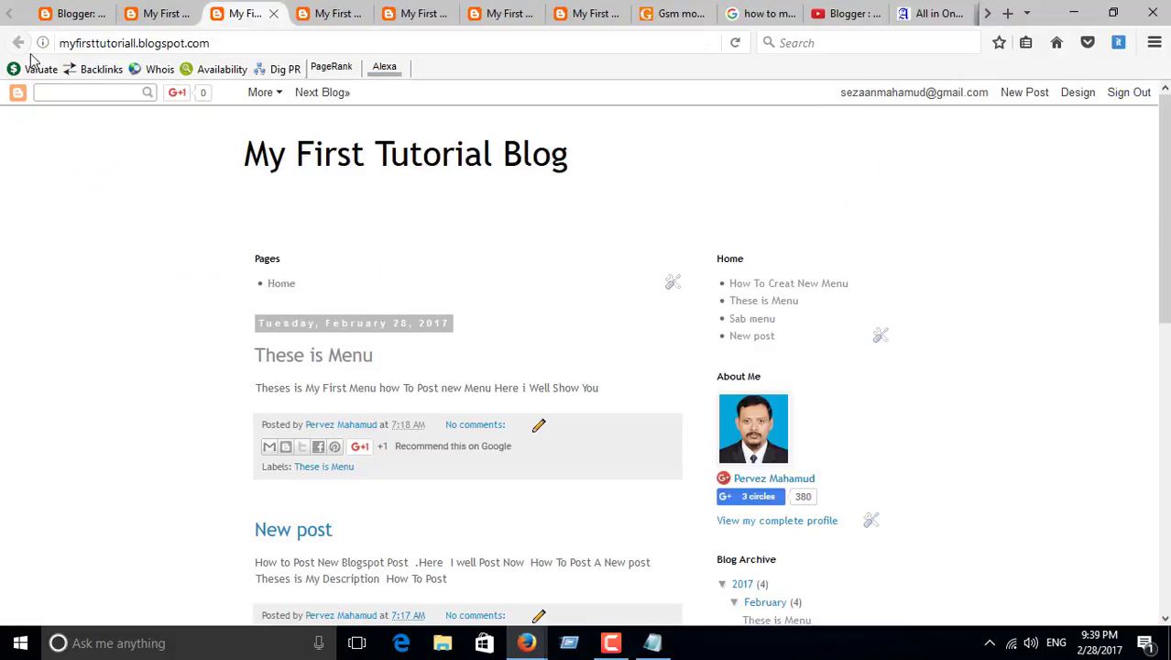
pyautogui.click(72, 13)
pyautogui.click(526, 642)
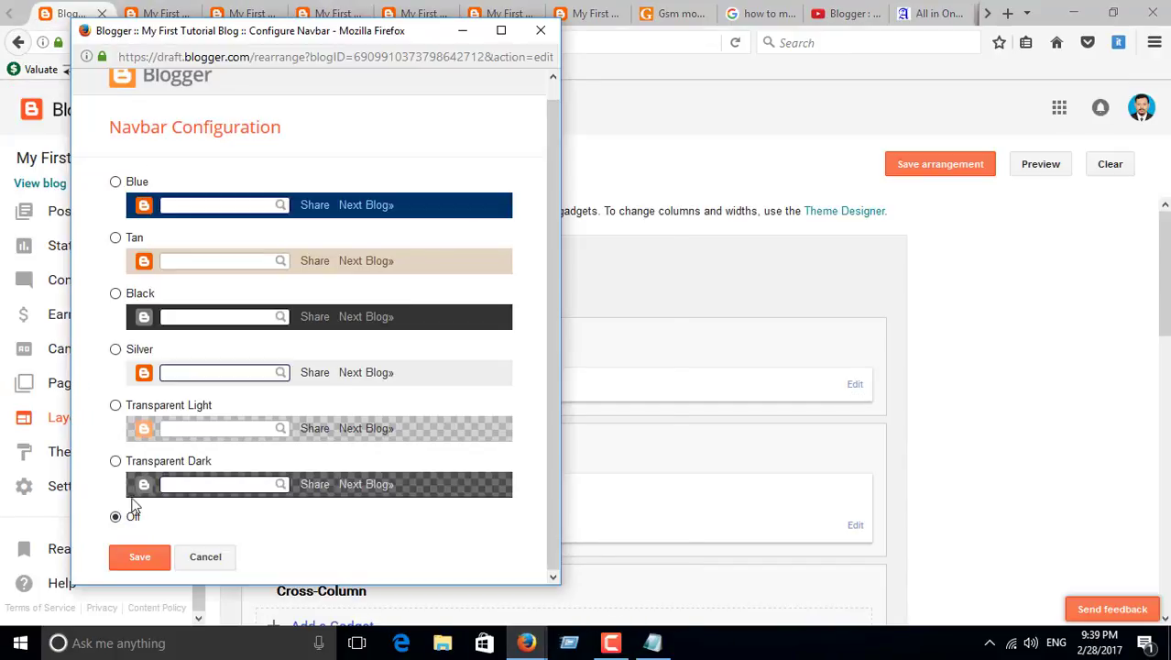
pyautogui.click(139, 556)
# Inspect the sidebar on the live blog, then open the About Me profile gadget in the layout and save it
pyautogui.click(644, 120)
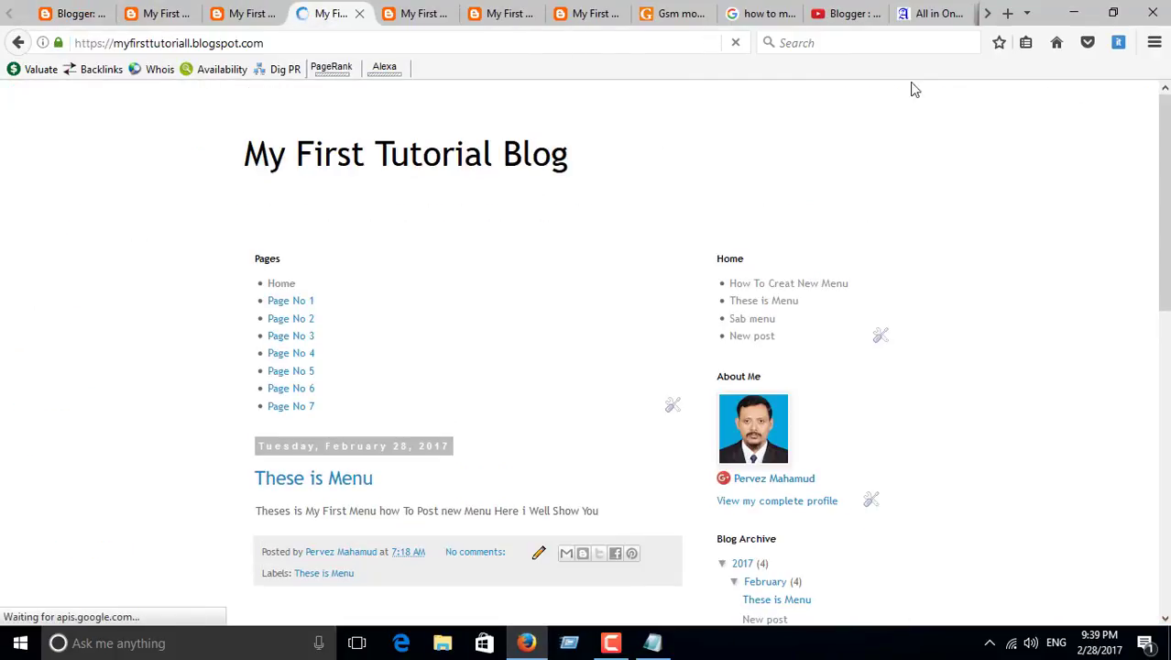
pyautogui.moveTo(1163, 150); pyautogui.dragTo(1167, 259)
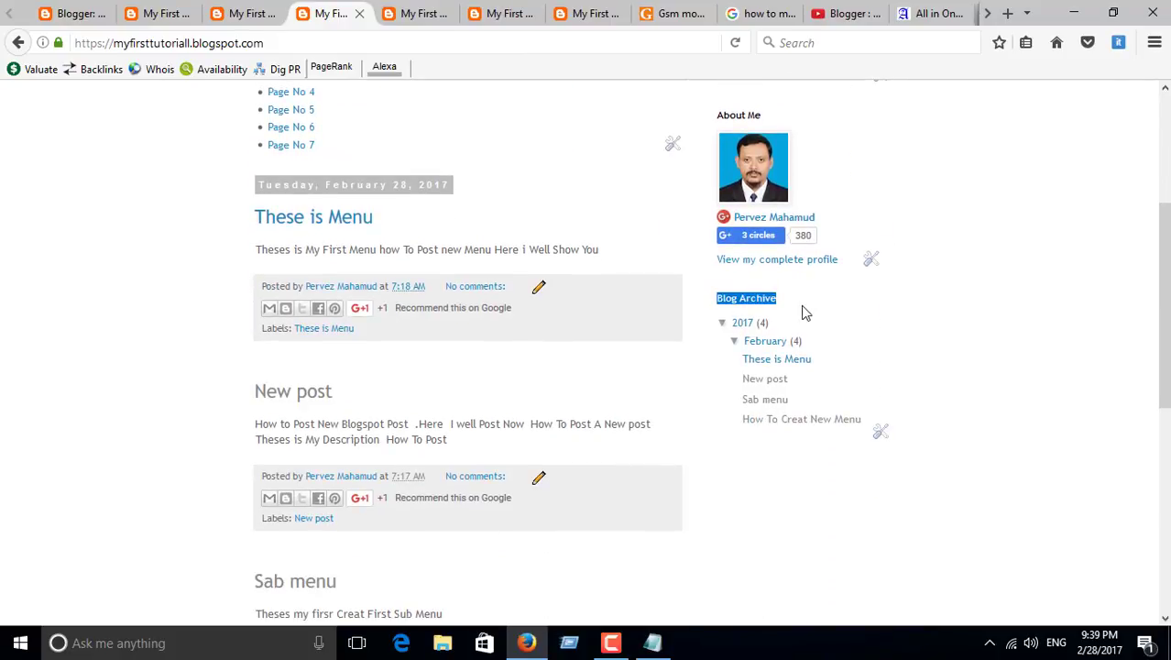
pyautogui.click(82, 13)
pyautogui.scroll(-6, 826, 367)
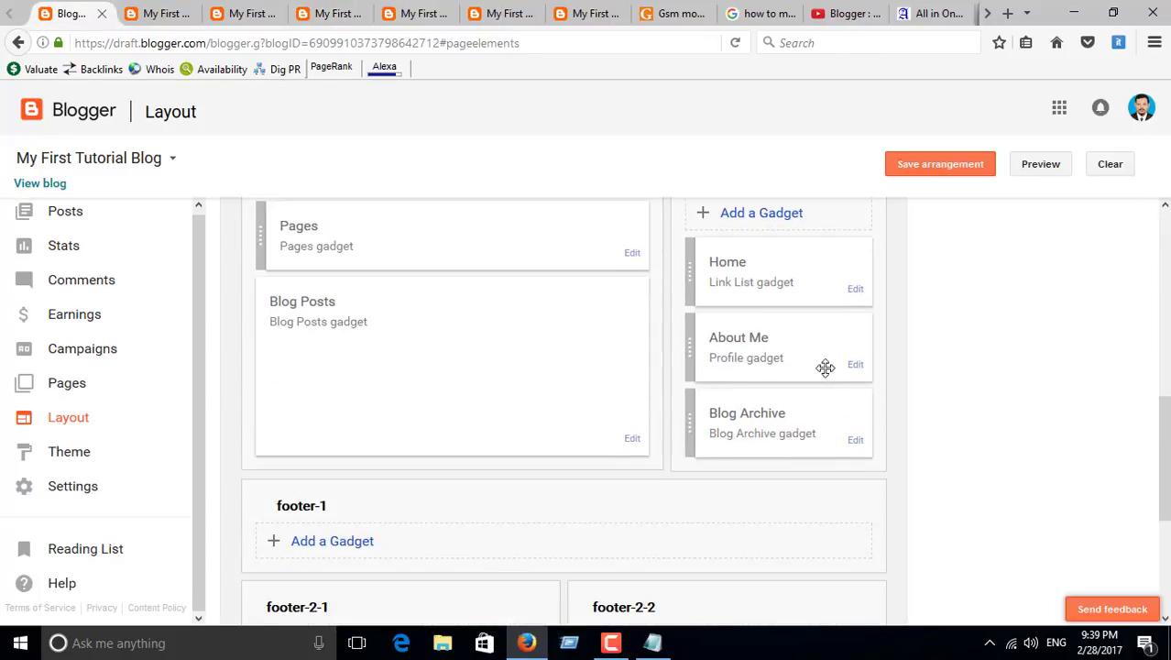
pyautogui.click(854, 365)
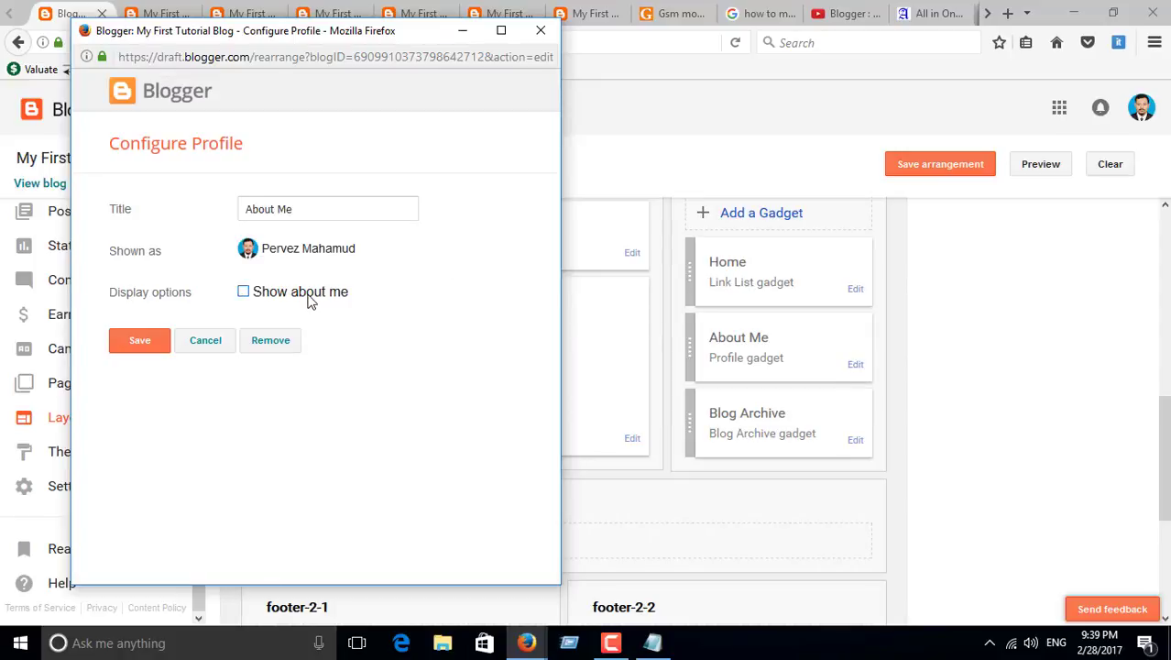
pyautogui.click(139, 339)
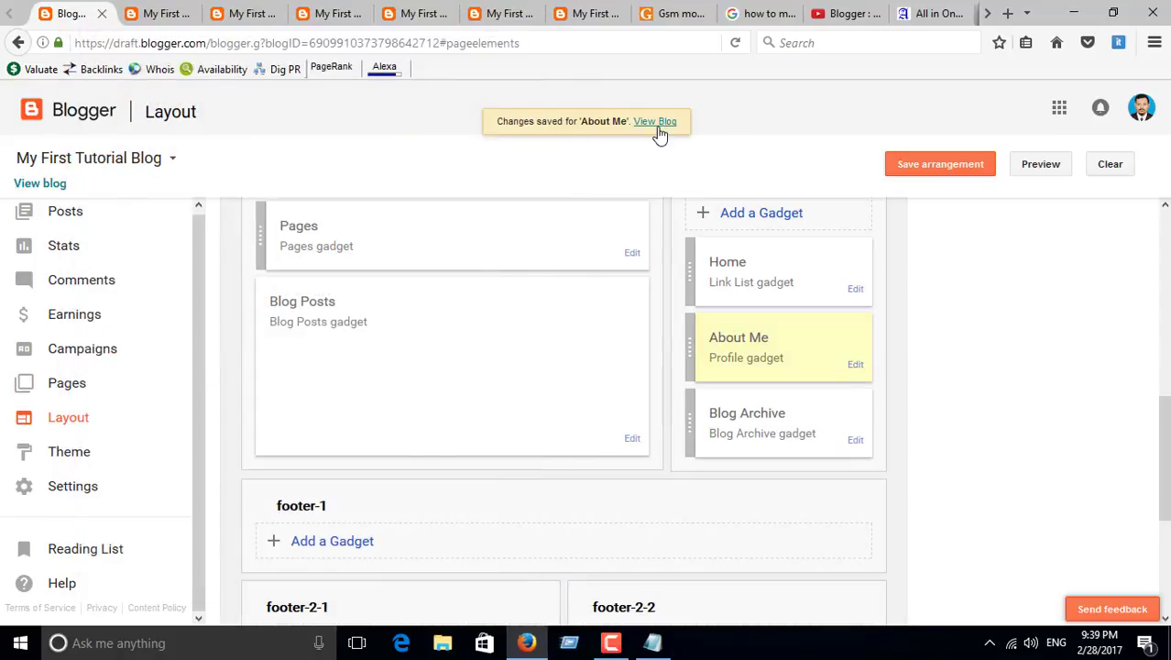
# Look at the About Me section on the live blog, then remove that gadget from the sidebar layout
pyautogui.click(658, 133)
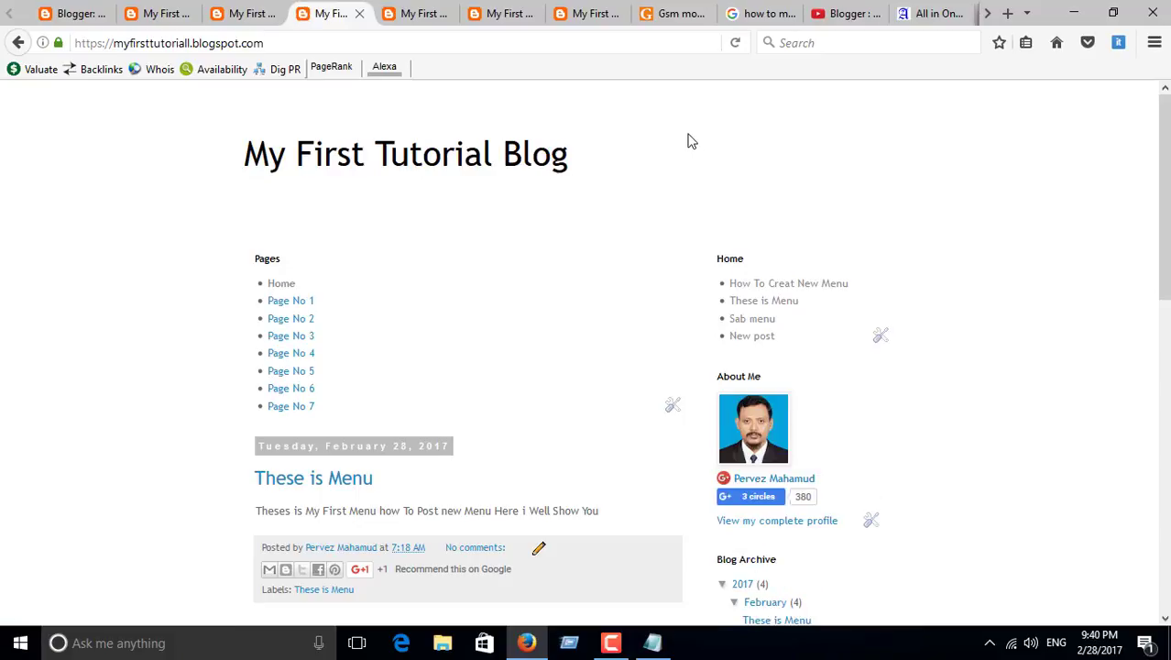
pyautogui.click(91, 17)
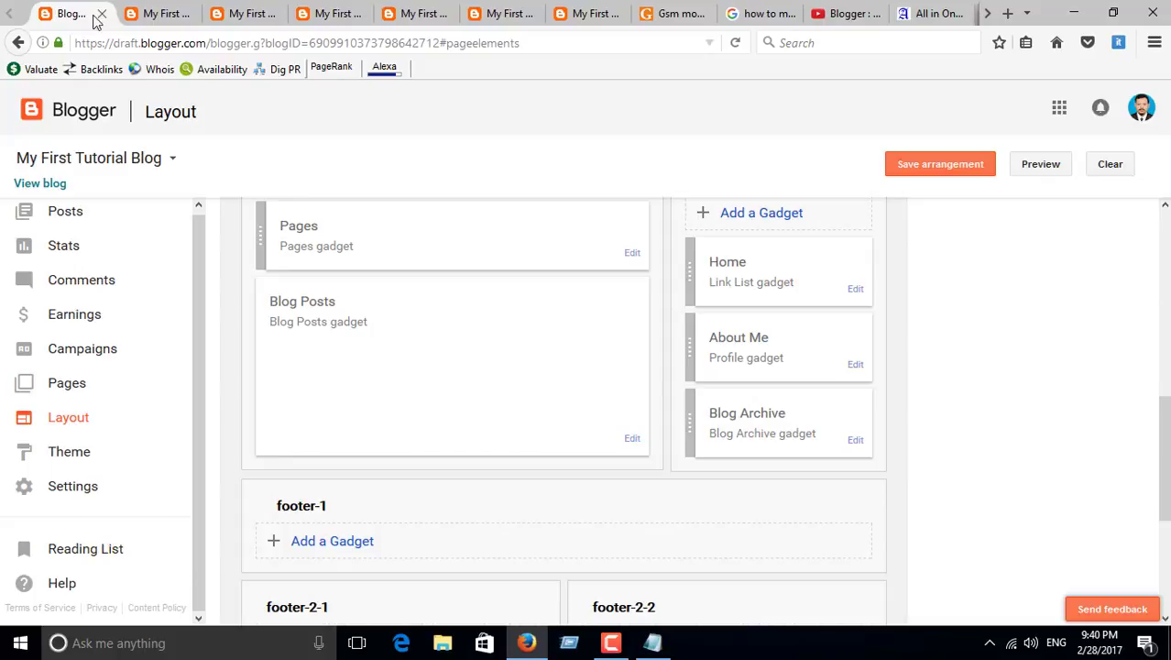
pyautogui.click(852, 362)
pyautogui.click(267, 342)
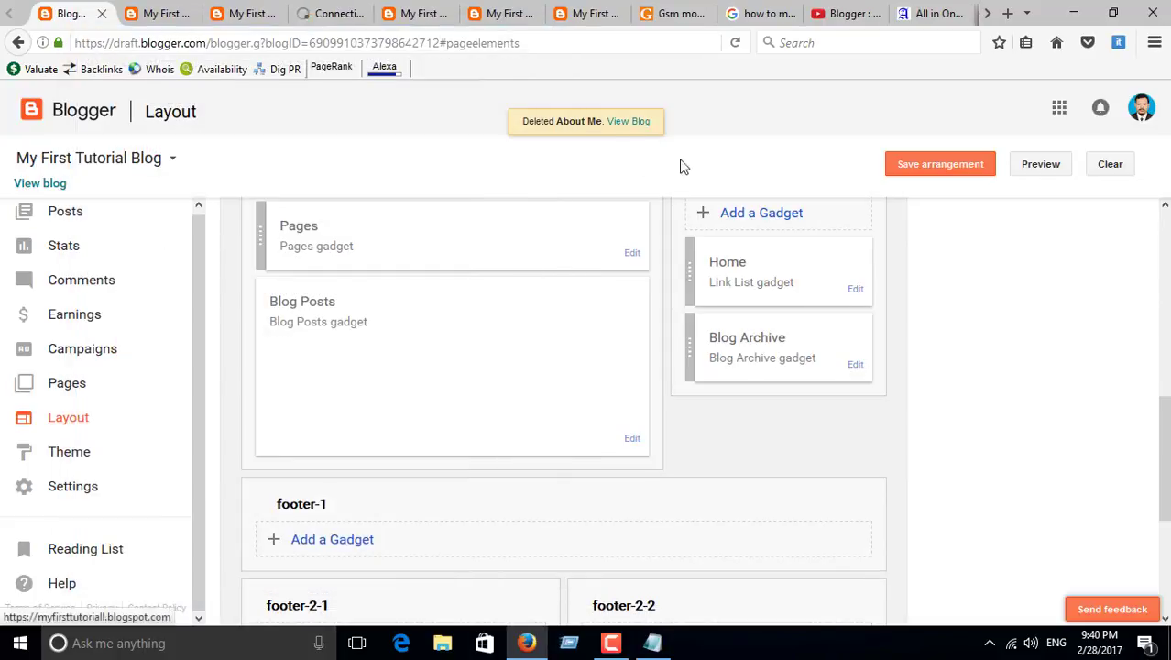
# Close two surplus blog tabs and check the Blog Archive section in the live blog's sidebar
pyautogui.click(274, 16)
pyautogui.click(282, 14)
pyautogui.click(187, 16)
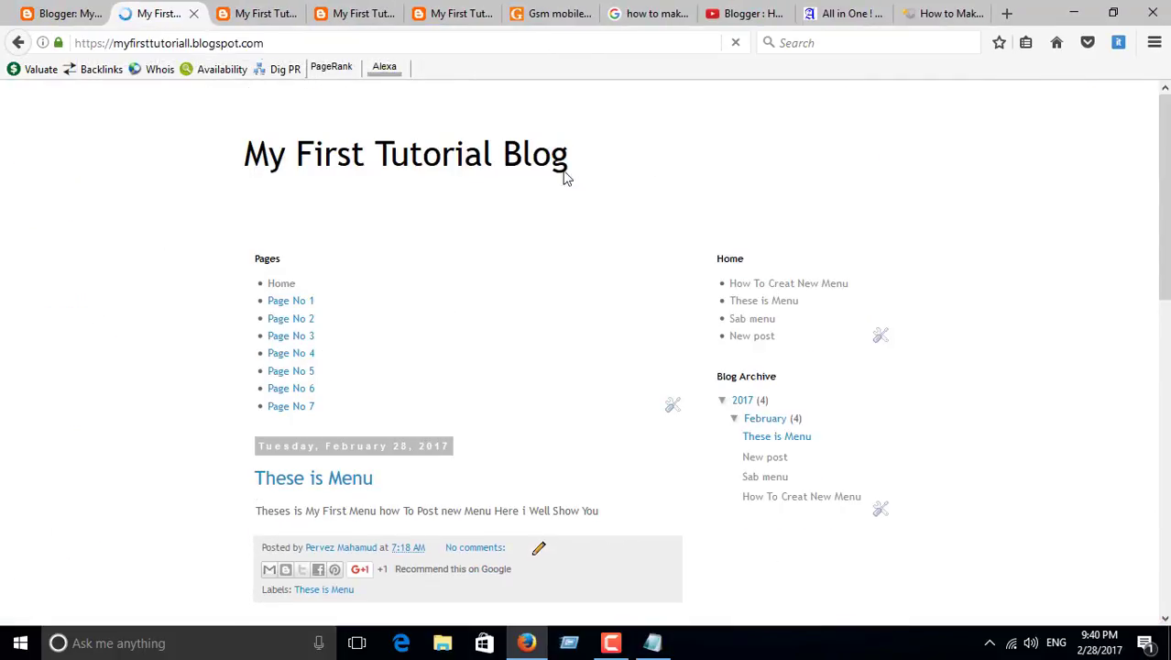
pyautogui.click(84, 11)
pyautogui.click(141, 11)
pyautogui.moveTo(1163, 201); pyautogui.dragTo(1162, 245)
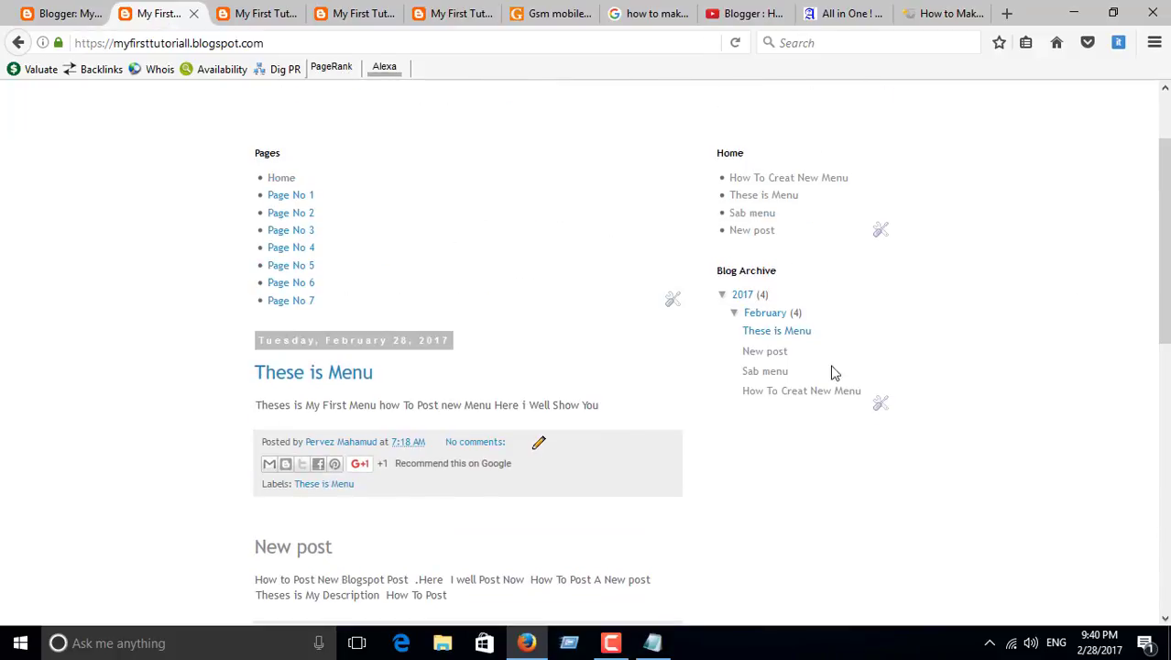
pyautogui.moveTo(710, 273); pyautogui.dragTo(894, 396)
# Configure the Blog Archive gadget to show oldest posts first and use the Dropdown Menu style
pyautogui.click(64, 13)
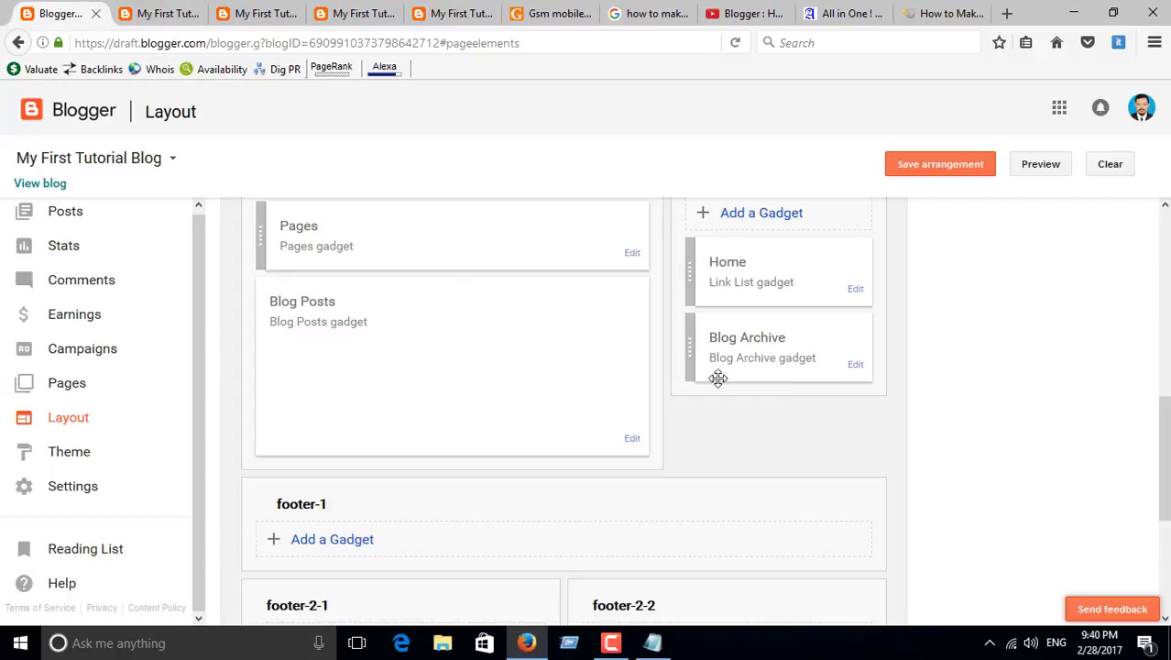
pyautogui.click(855, 365)
pyautogui.click(310, 285)
pyautogui.click(284, 268)
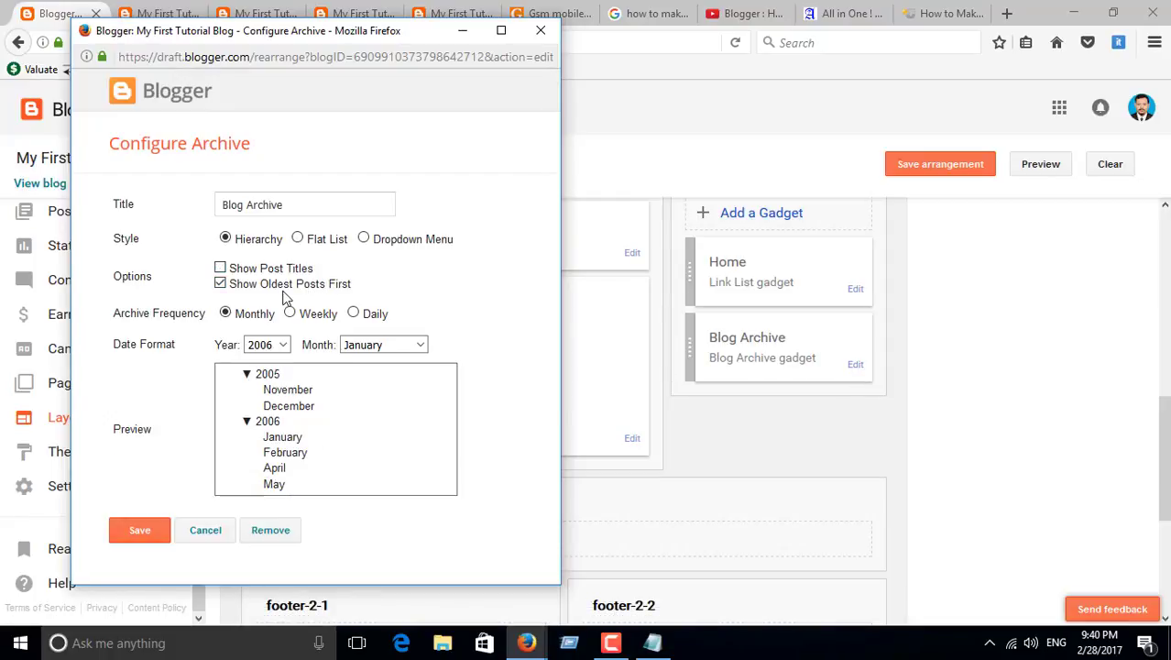
pyautogui.click(284, 285)
pyautogui.click(284, 285)
pyautogui.click(289, 268)
pyautogui.click(312, 240)
pyautogui.click(413, 240)
# Try the archive's month dropdown preview, retitle the gadget Total Post List and save it
pyautogui.click(382, 399)
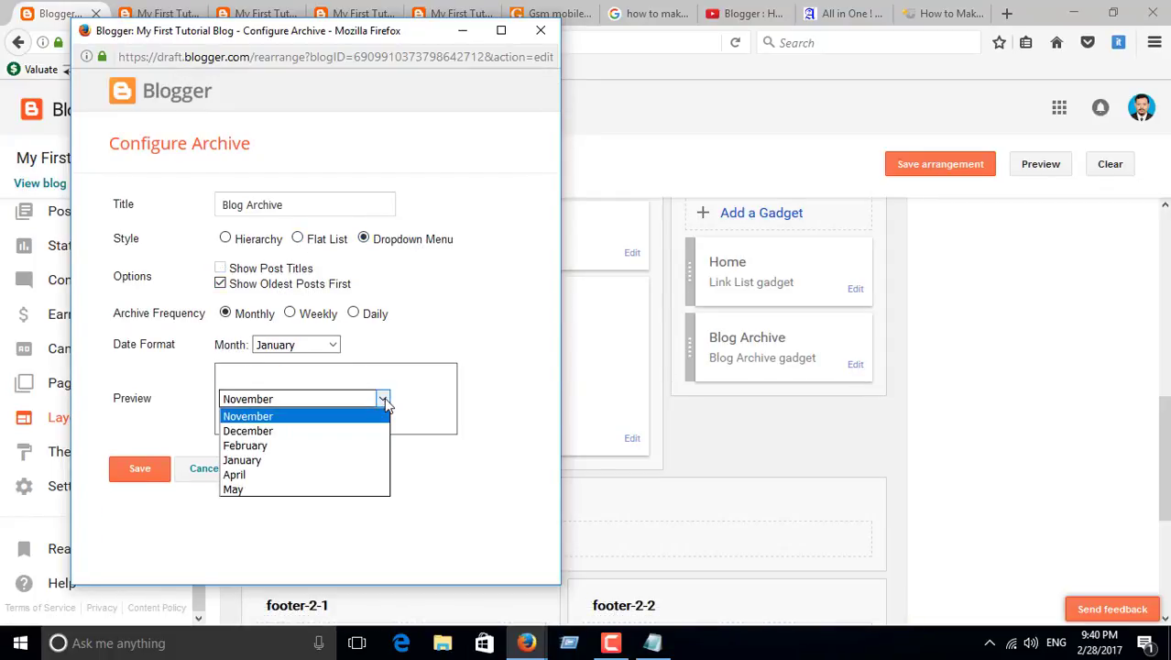
pyautogui.click(382, 398)
pyautogui.click(324, 344)
pyautogui.click(325, 344)
pyautogui.moveTo(284, 205); pyautogui.dragTo(221, 204)
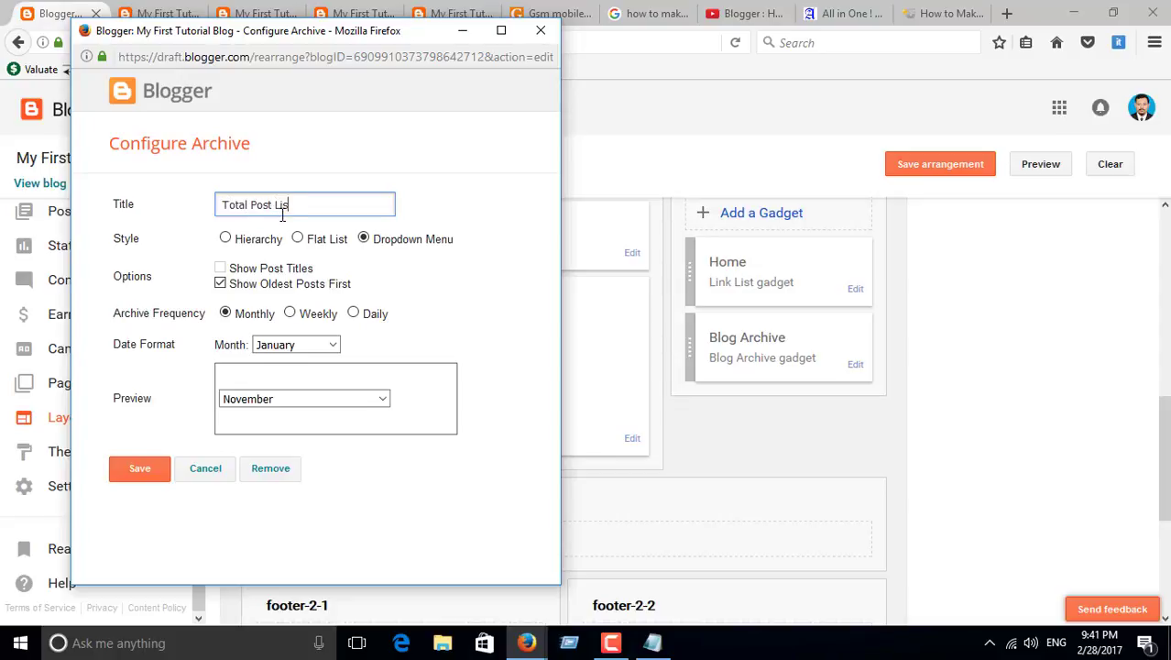
pyautogui.click(290, 398)
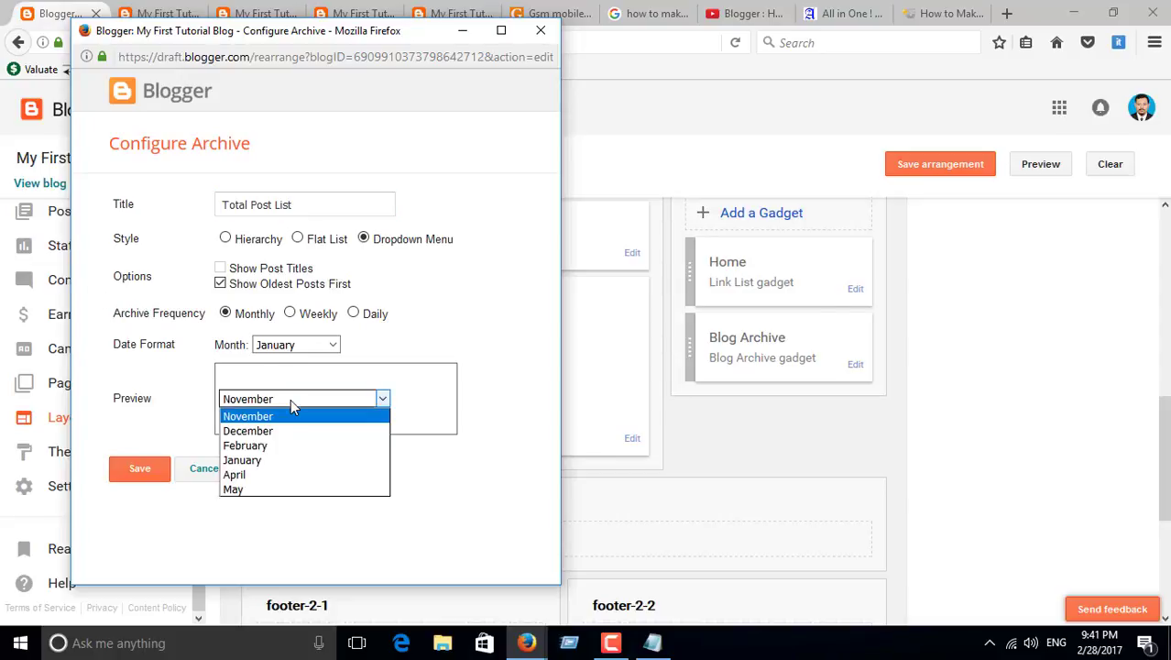
pyautogui.click(291, 399)
pyautogui.click(291, 398)
pyautogui.click(290, 399)
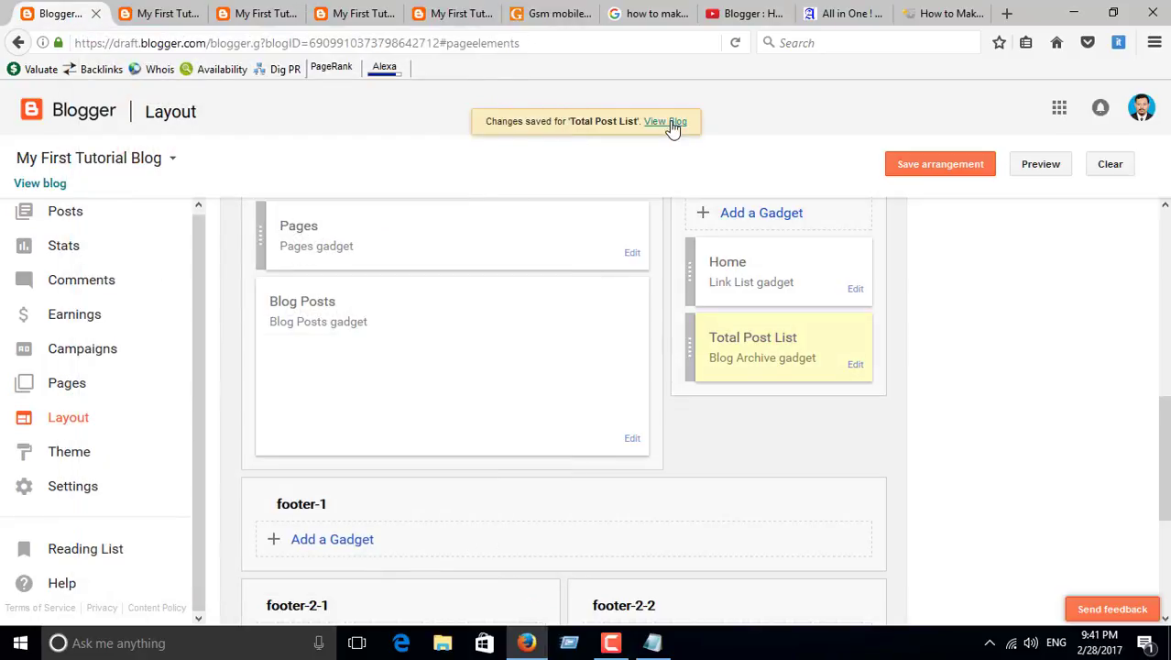
# Check the archive dropdown on the live blog, retitle the gadget Month Post List with the Dropdown Menu style, and save the gadget and layout arrangement
pyautogui.click(669, 125)
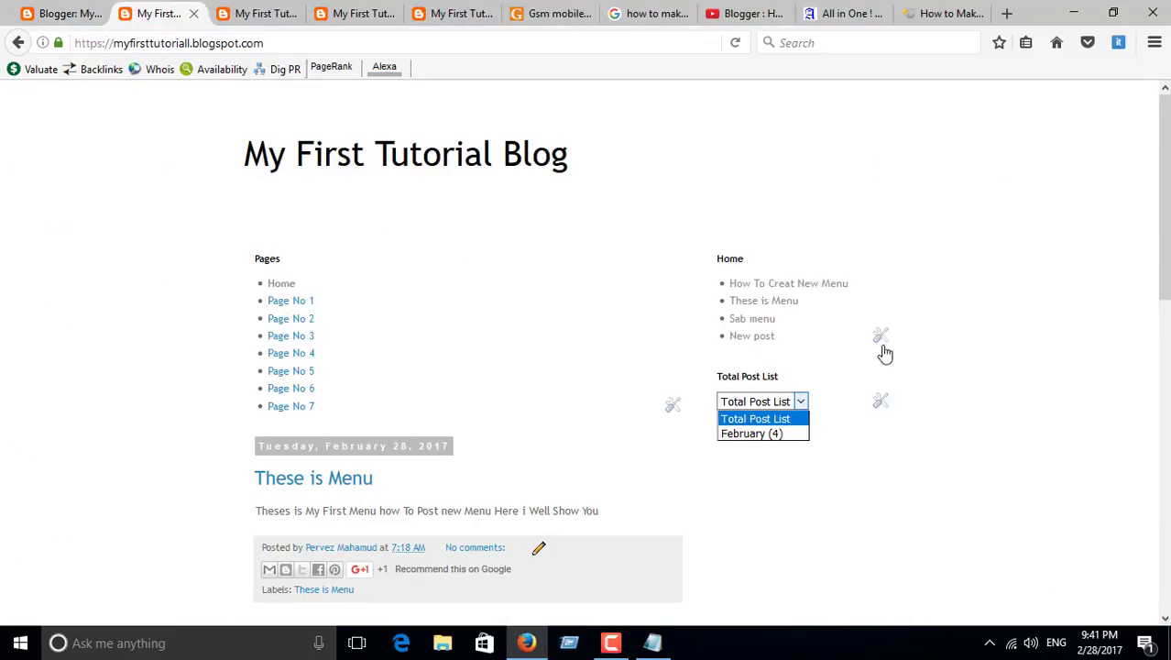
pyautogui.click(881, 400)
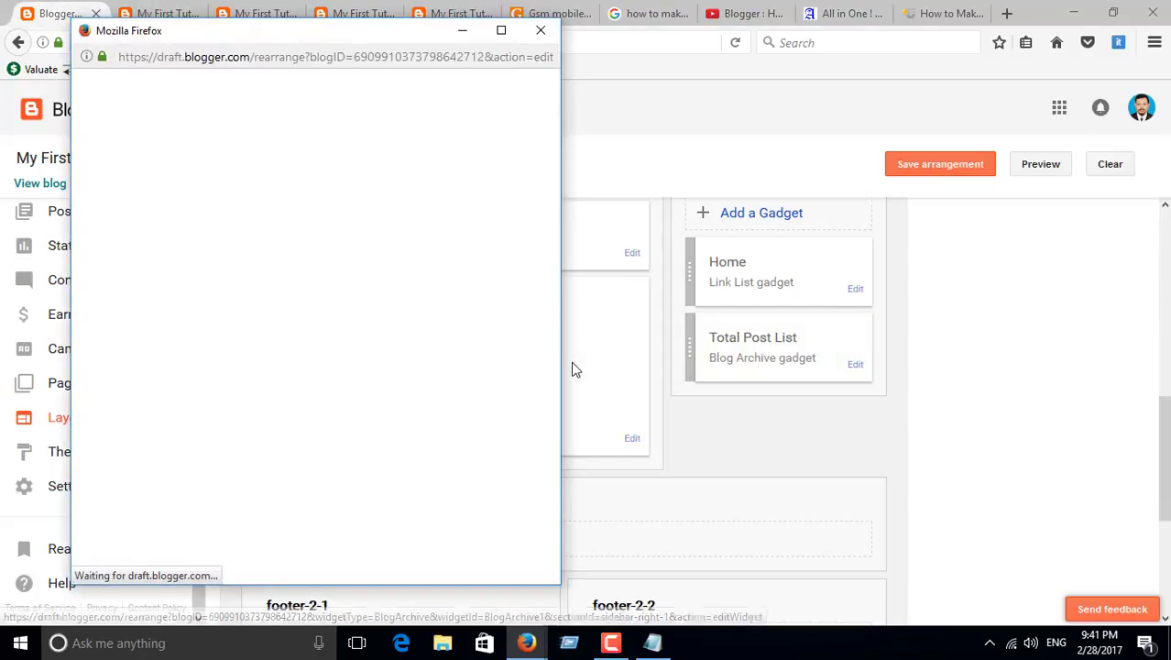
pyautogui.moveTo(248, 203); pyautogui.dragTo(181, 227)
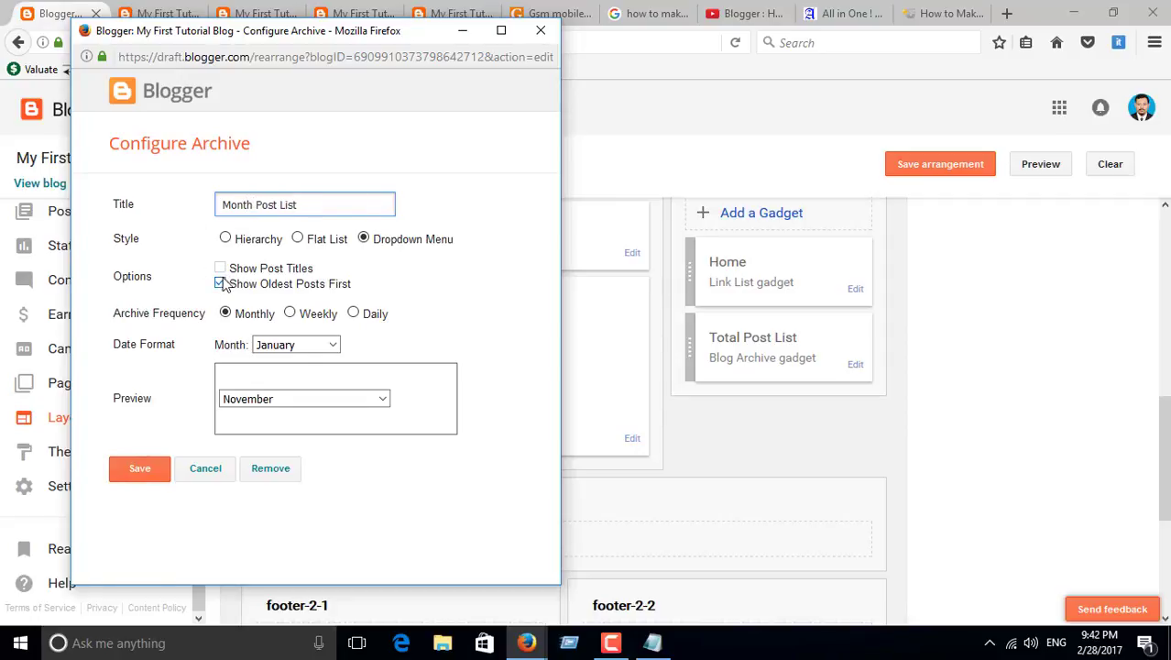
pyautogui.click(298, 238)
pyautogui.click(364, 239)
pyautogui.click(139, 498)
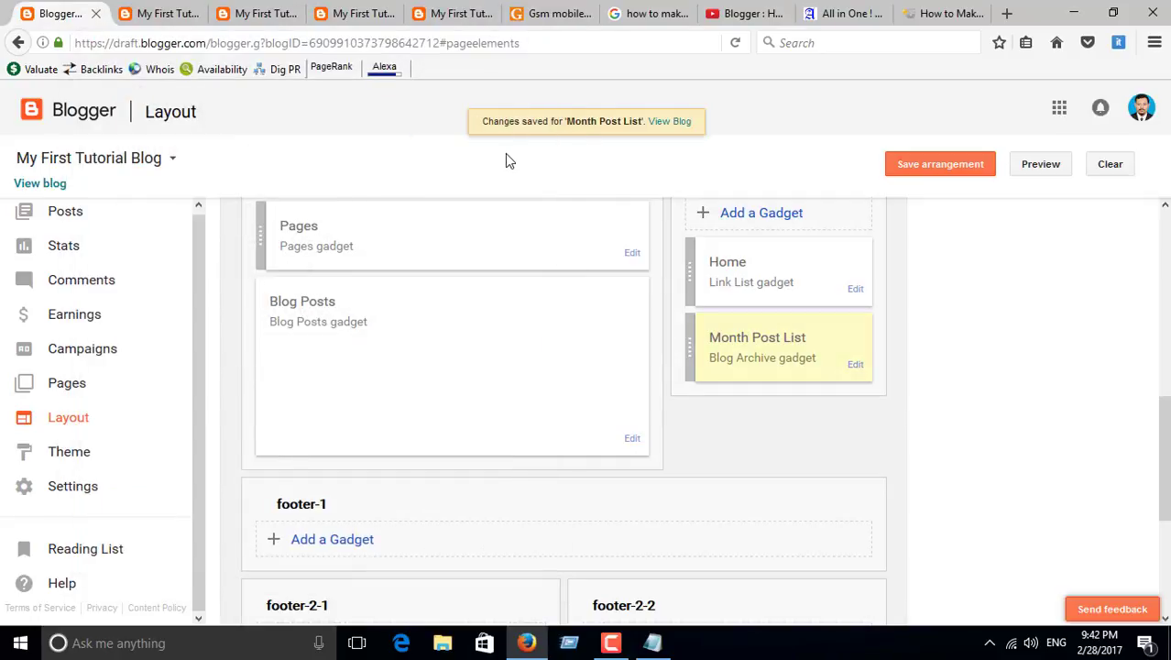
pyautogui.click(916, 163)
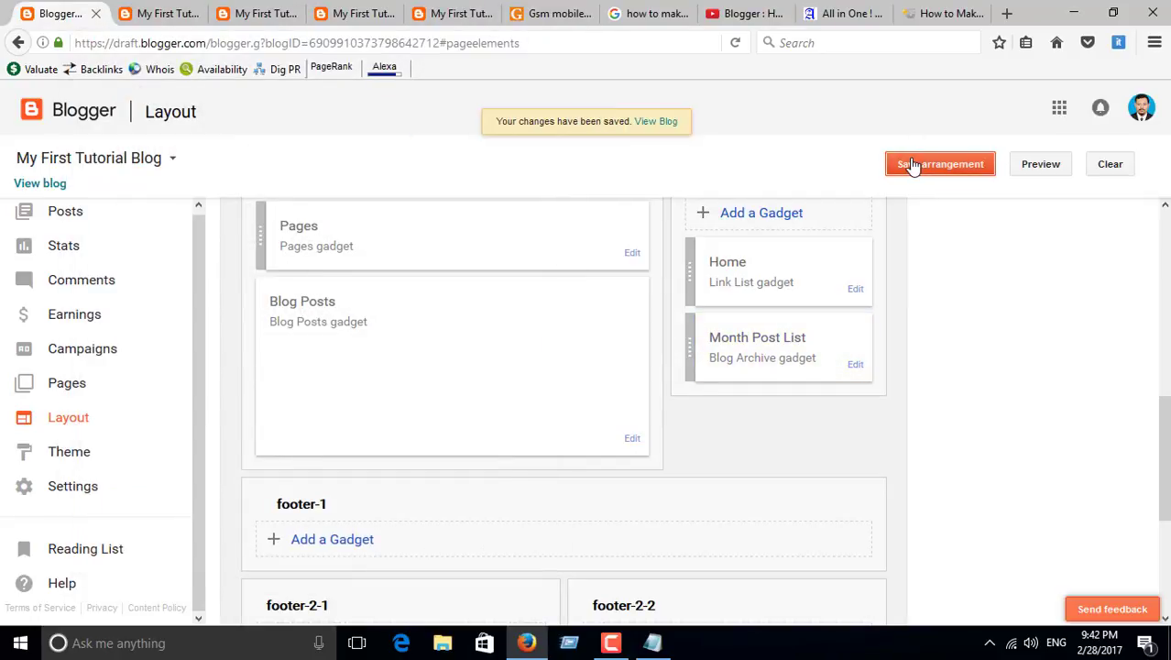
# Reload the live blog and examine the Month Post List dropdown in the sidebar
pyautogui.click(663, 125)
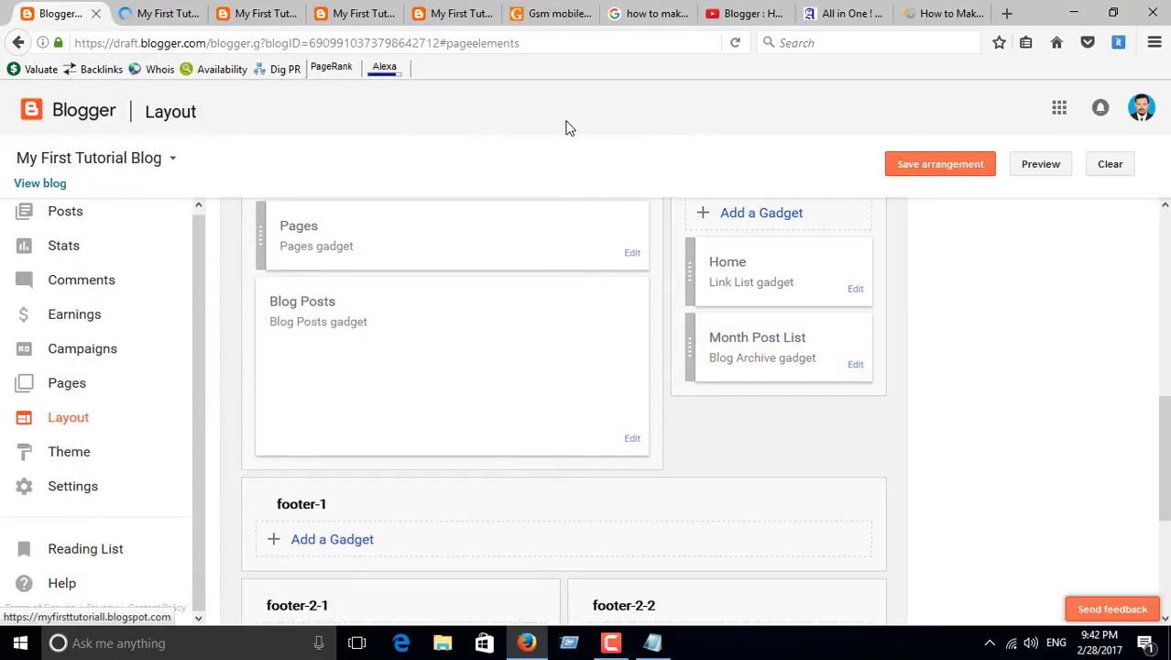
pyautogui.click(167, 12)
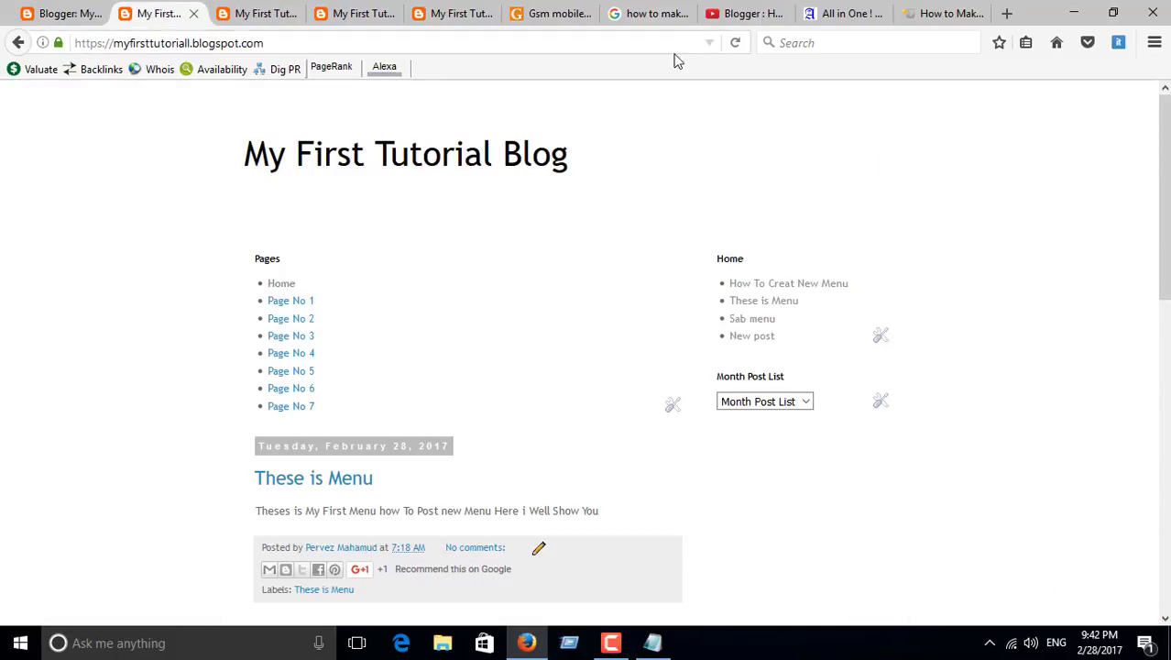
pyautogui.click(735, 43)
pyautogui.click(73, 13)
pyautogui.click(160, 13)
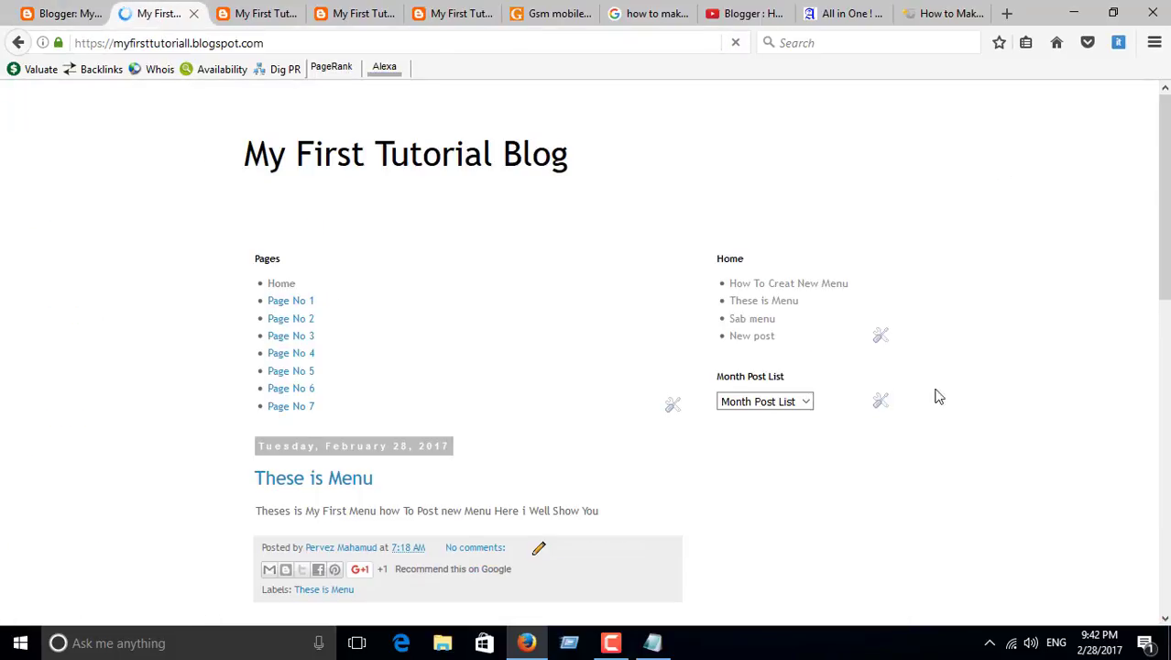
pyautogui.click(805, 403)
pyautogui.click(805, 402)
pyautogui.hotkey('ctrl', 'a')
# View the Home link list's configuration from the live blog, close it and look over the page
pyautogui.click(881, 334)
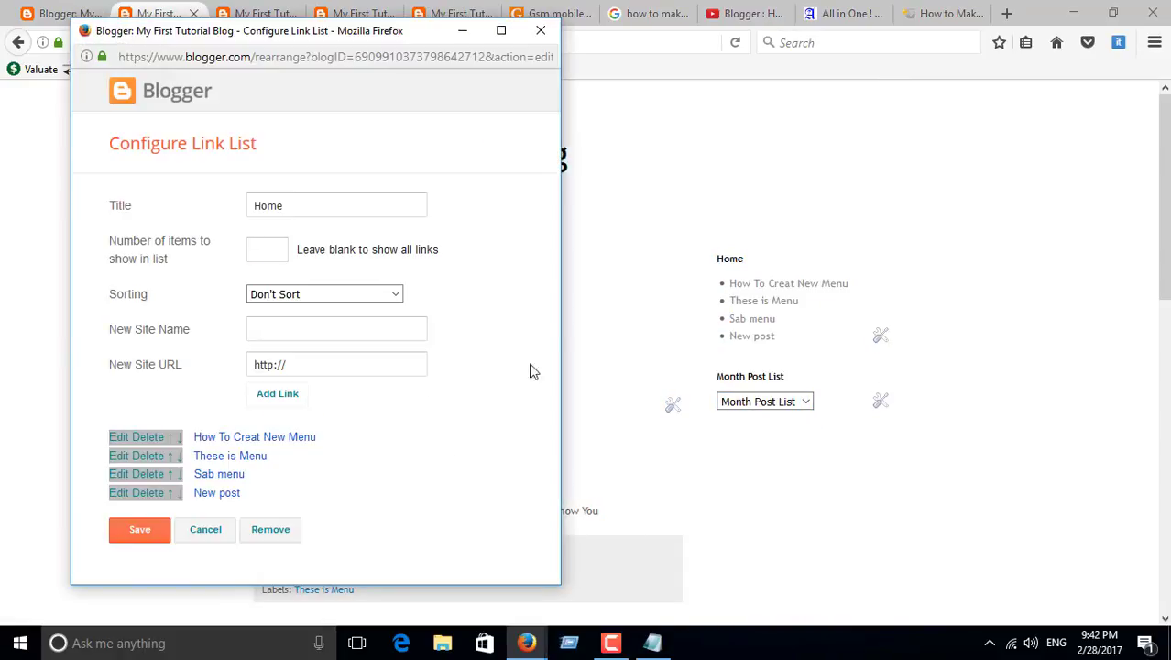
pyautogui.click(541, 30)
pyautogui.scroll(-3, 863, 358)
pyautogui.scroll(2, 800, 409)
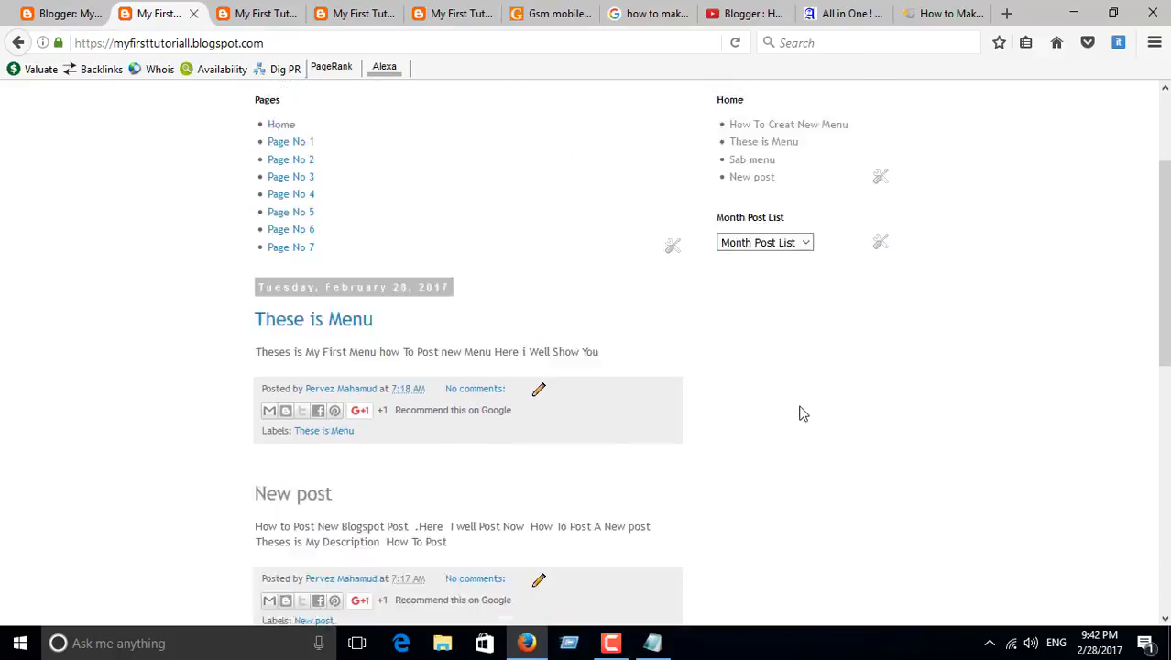
# Add a Labels gadget to the sidebar in the layout, showing all labels alphabetically as a list, and save it
pyautogui.click(60, 13)
pyautogui.click(760, 212)
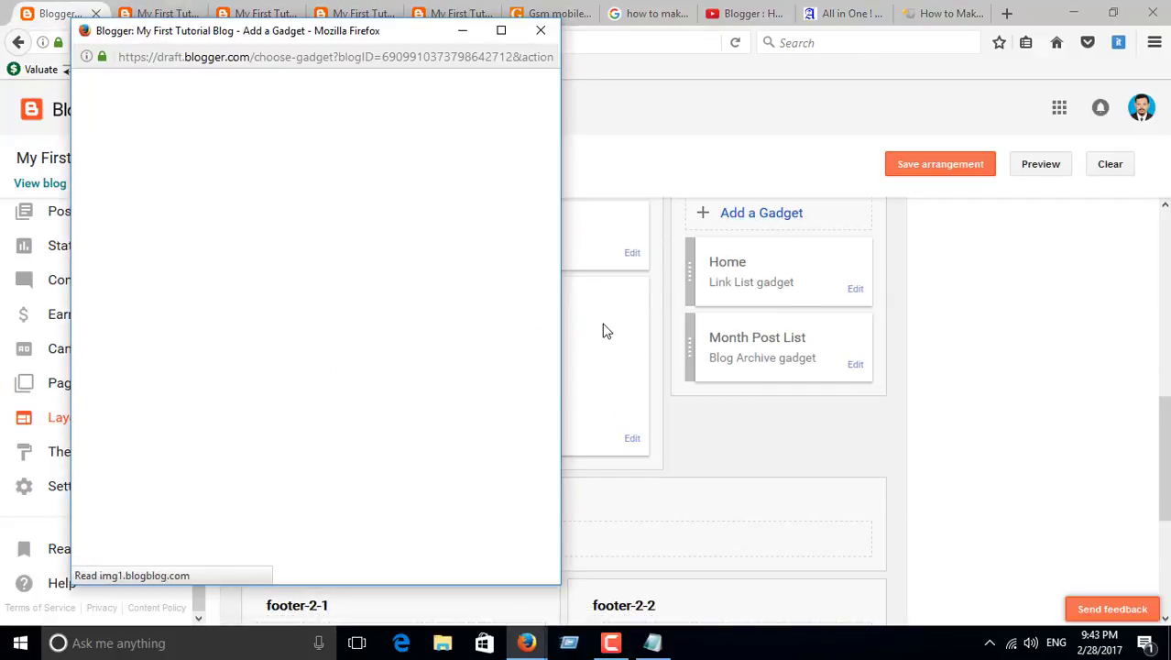
pyautogui.moveTo(552, 119); pyautogui.dragTo(556, 245)
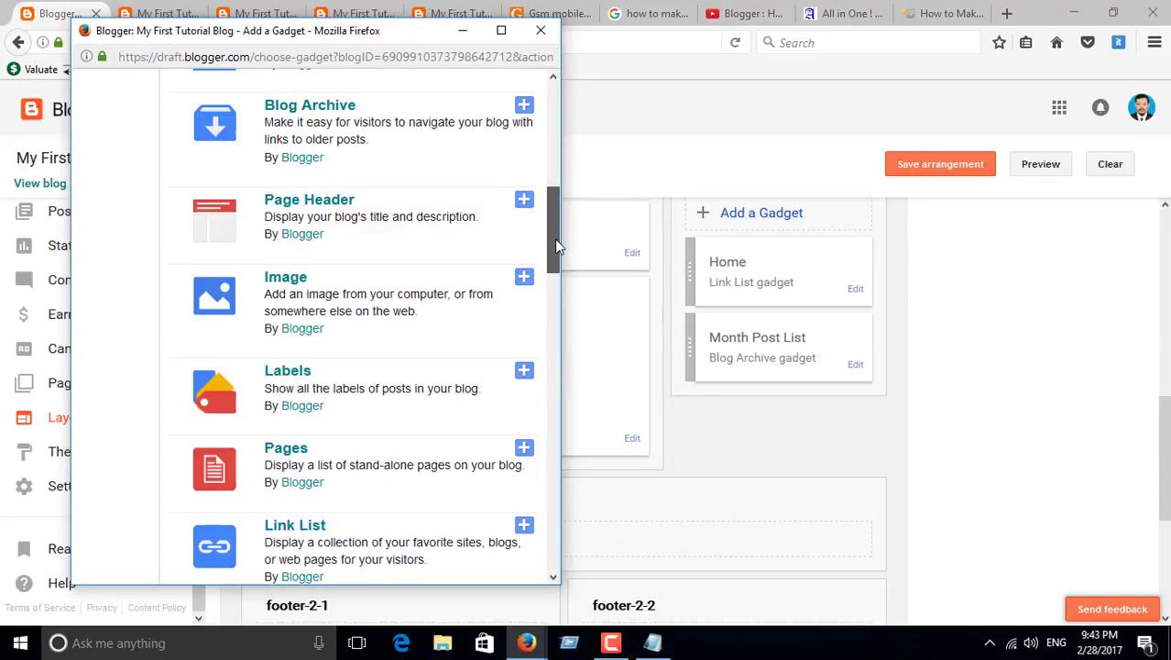
pyautogui.click(523, 370)
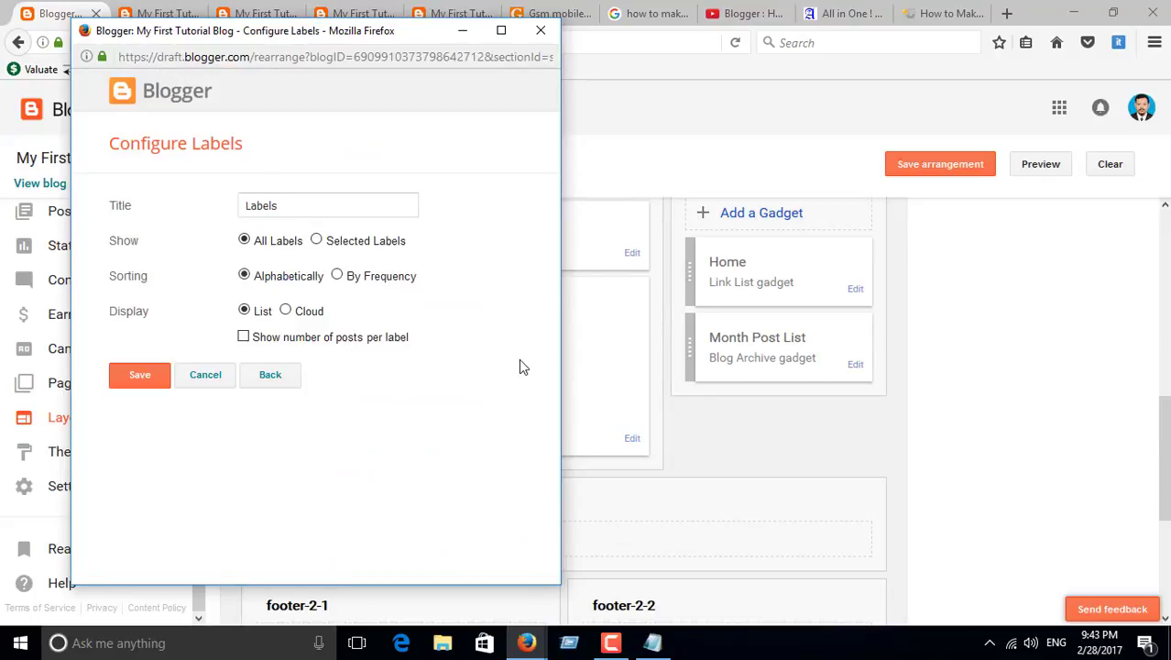
pyautogui.click(139, 373)
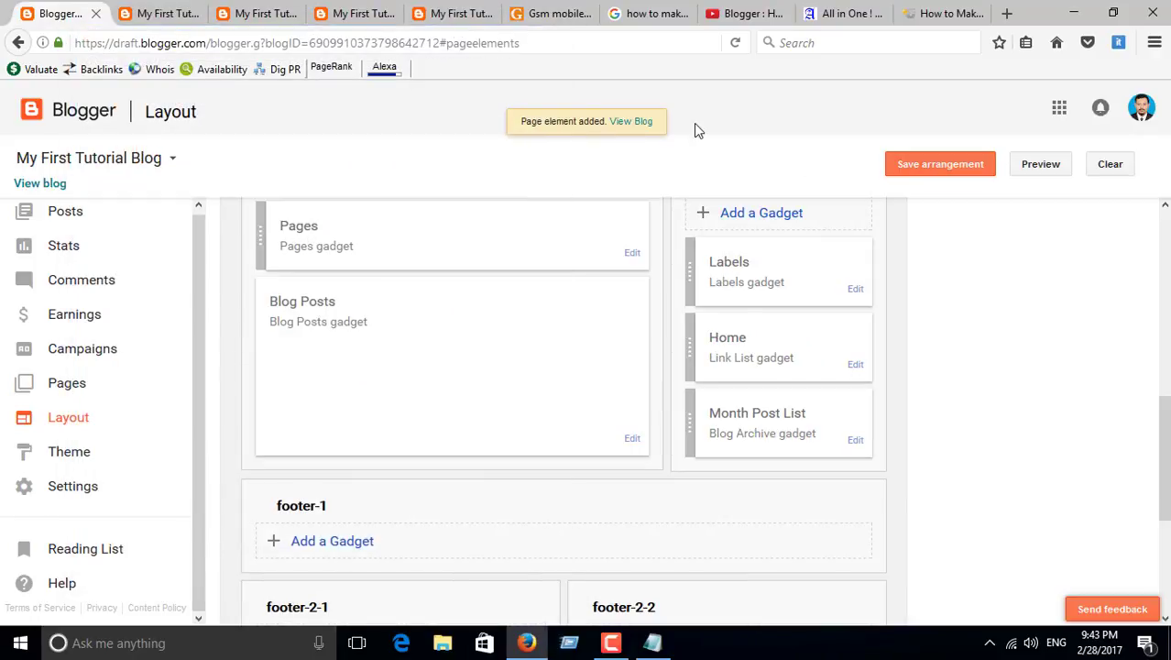
# View the live blog and examine the Labels gadget in the sidebar
pyautogui.click(632, 121)
pyautogui.scroll(-2, 806, 341)
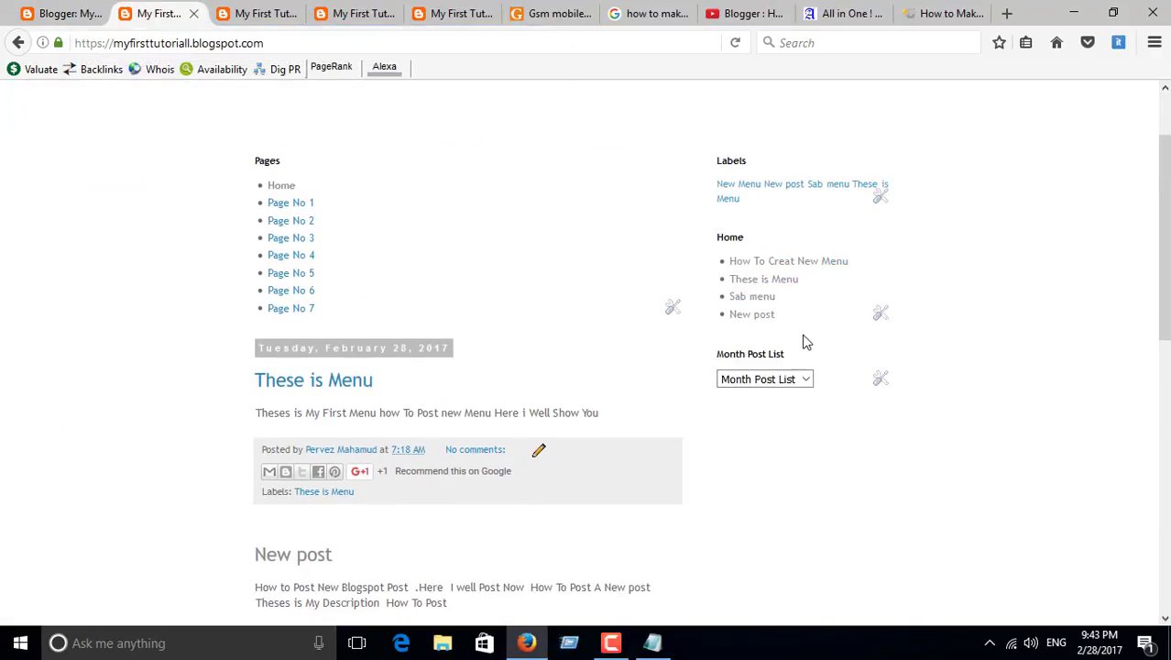
pyautogui.moveTo(1162, 221); pyautogui.dragTo(1107, 73)
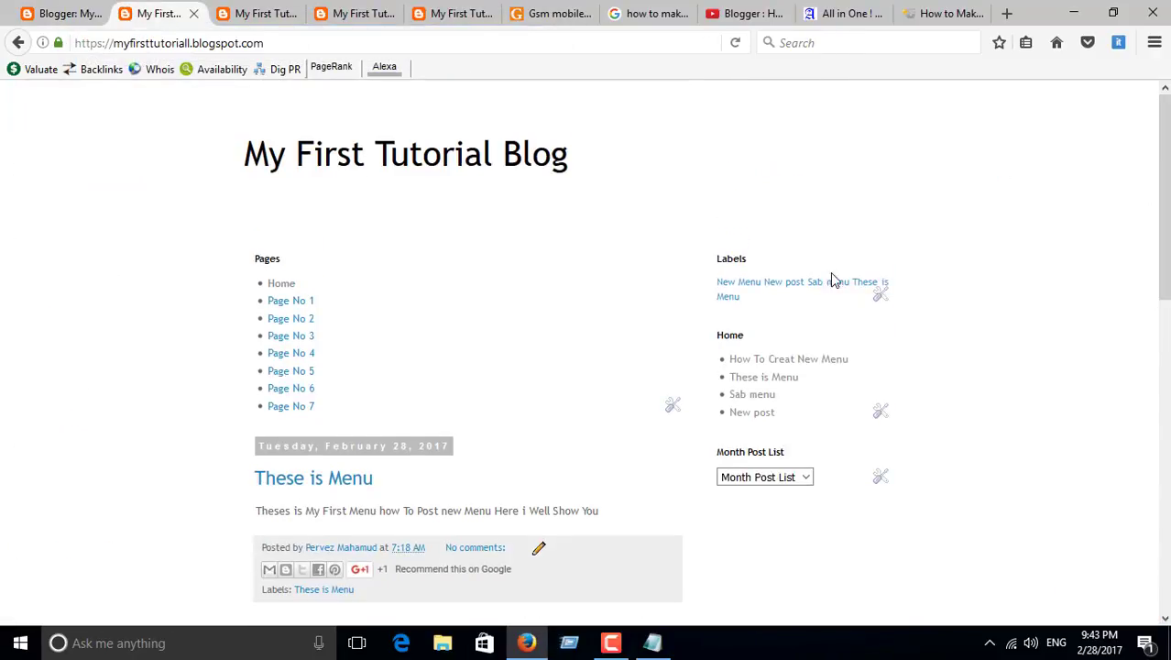
pyautogui.moveTo(766, 249); pyautogui.dragTo(710, 279)
pyautogui.click(852, 217)
# Copy the blog's address, load it in the separate window holding the Gsm mobile stock rom site, and look over the page
pyautogui.rightClick(205, 39)
pyautogui.hotkey('ctrl', 'c')
pyautogui.click(251, 94)
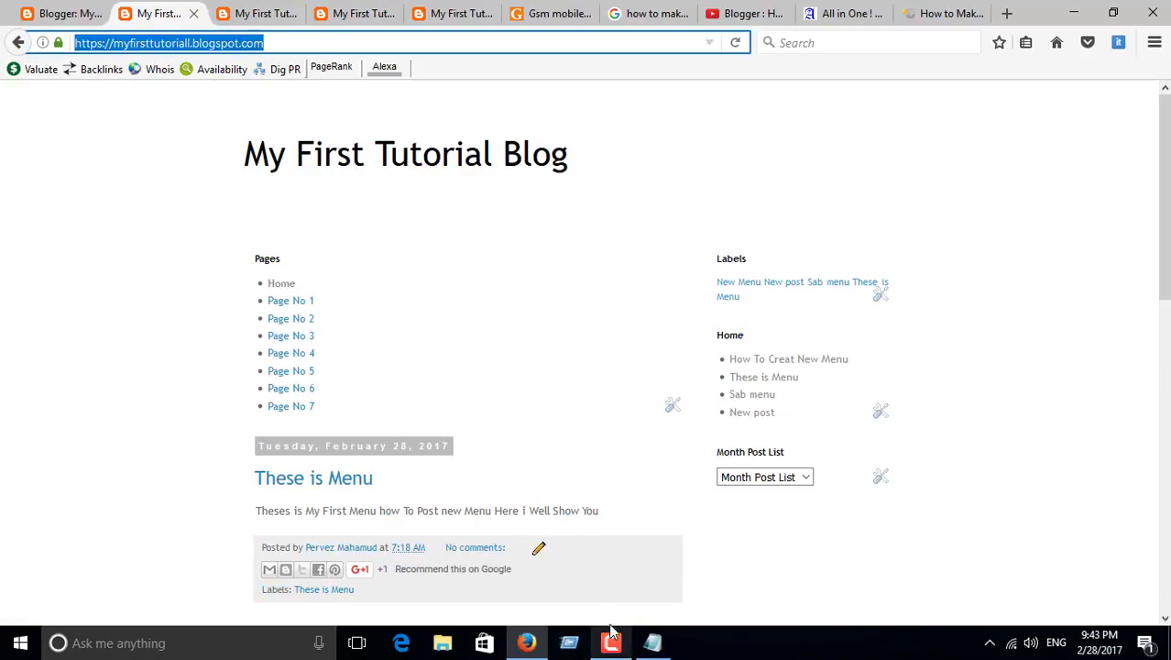
pyautogui.moveTo(549, 13); pyautogui.dragTo(570, 191)
pyautogui.rightClick(252, 42)
pyautogui.click(291, 132)
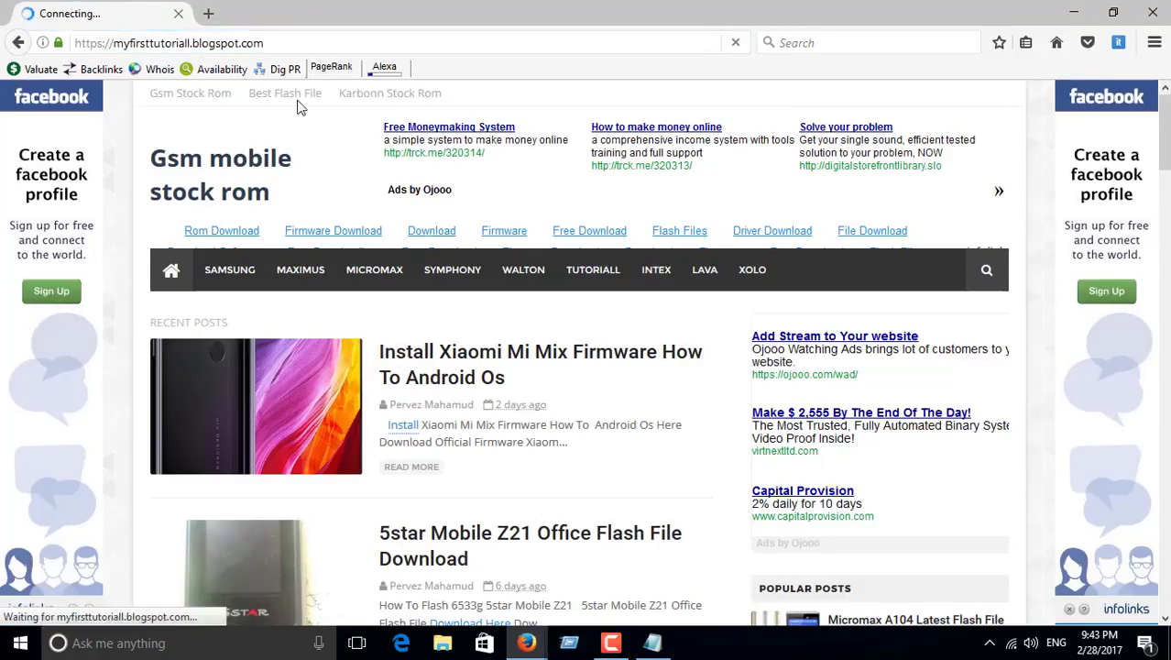
pyautogui.scroll(-3, 641, 160)
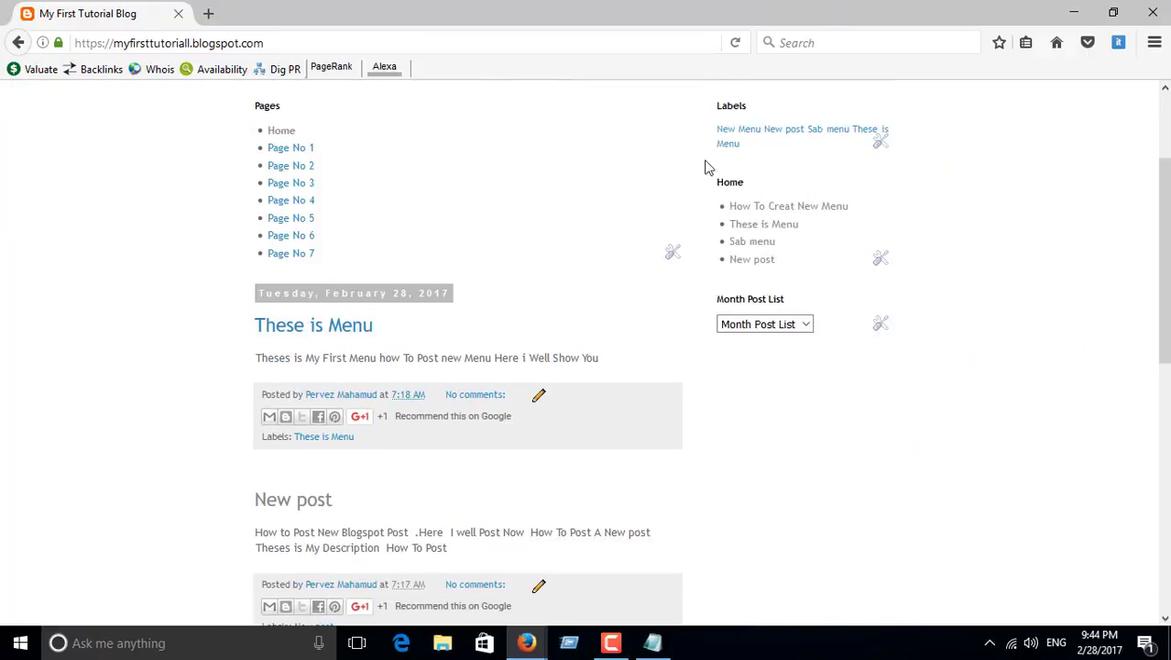
pyautogui.scroll(3, 641, 275)
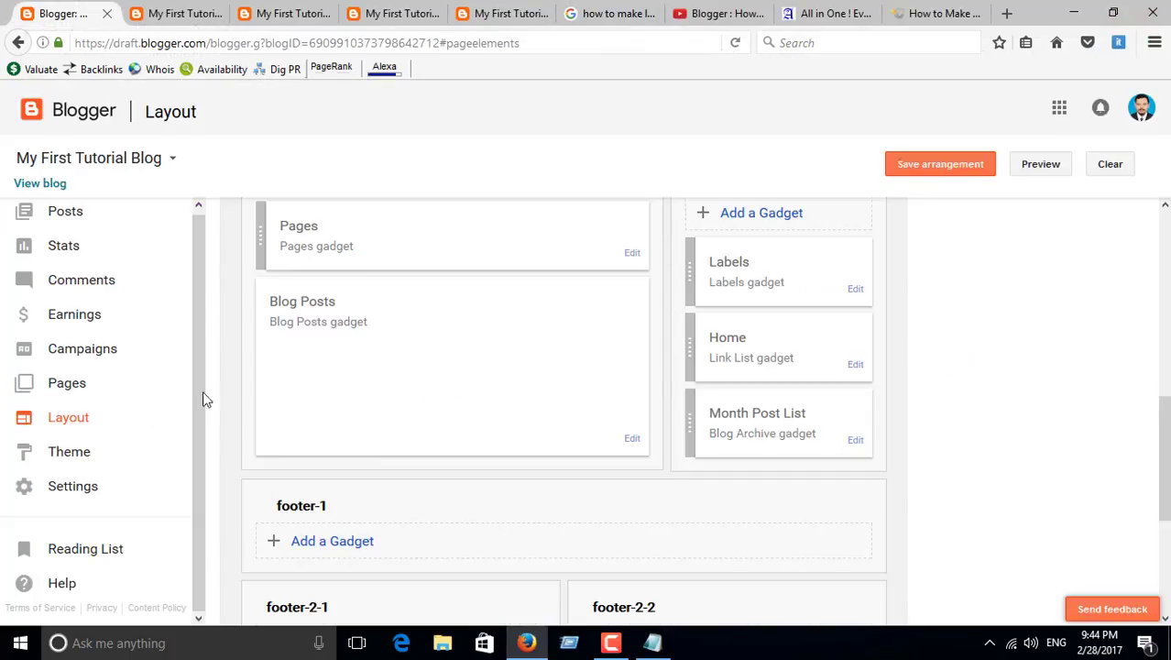
# Open the Theme Designer from the blog's theme page and look through its layout and advanced options
pyautogui.click(80, 458)
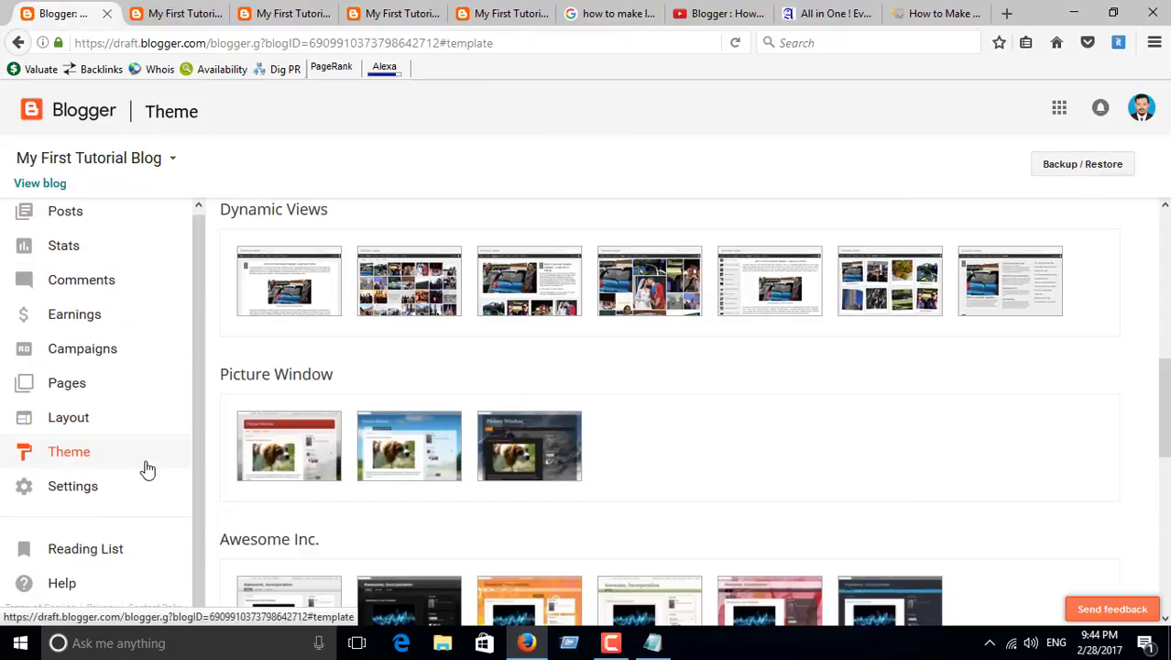
pyautogui.scroll(5, 398, 515)
pyautogui.click(389, 524)
pyautogui.click(154, 13)
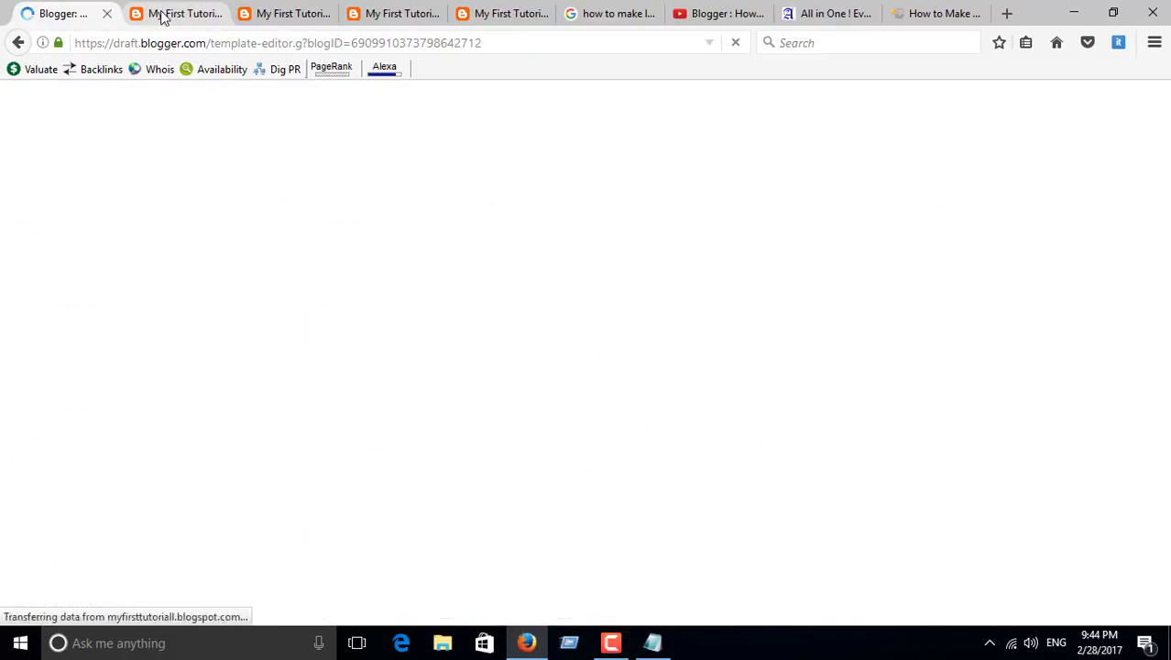
pyautogui.click(66, 13)
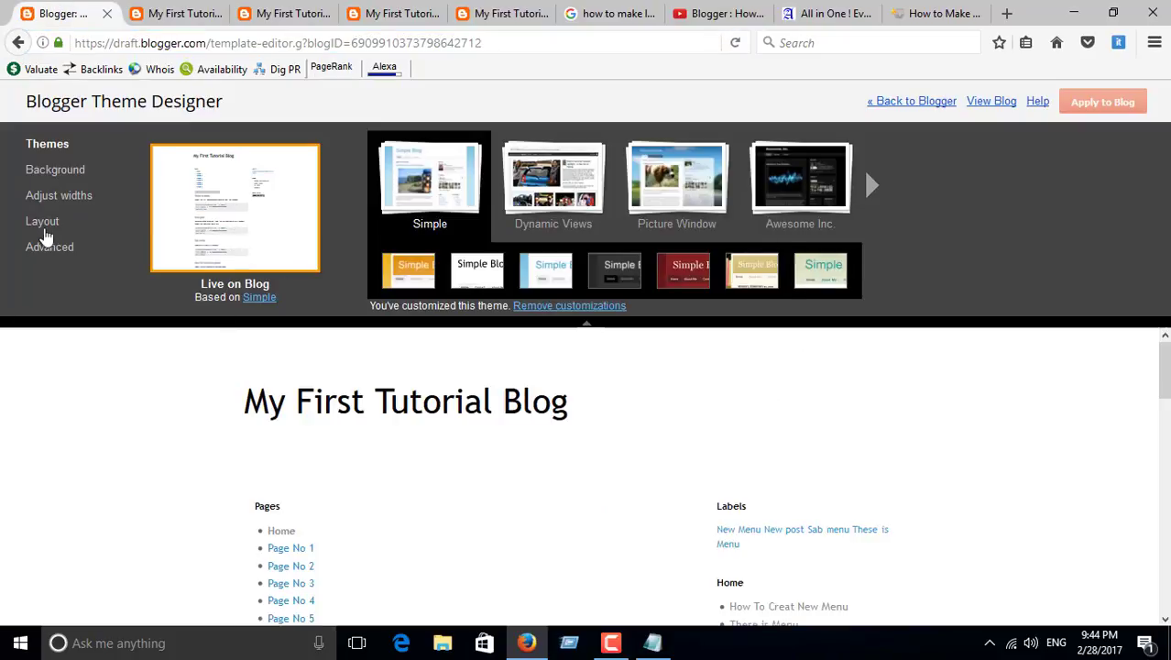
pyautogui.click(44, 222)
pyautogui.click(50, 247)
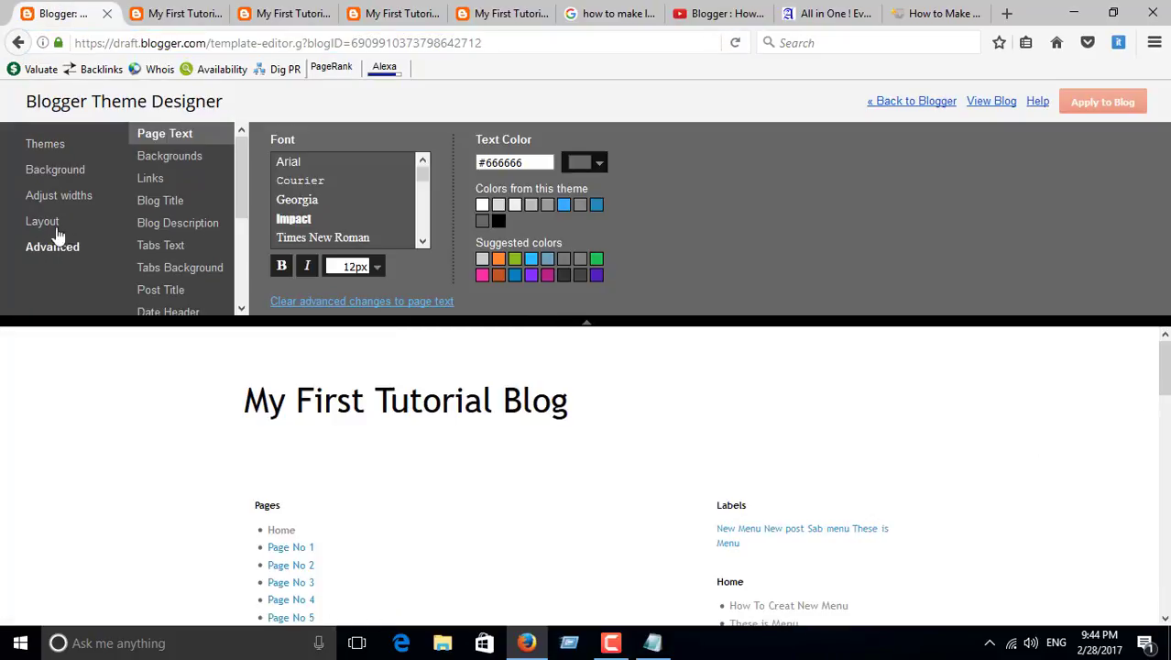
# Set the entire blog's width to 1100 px and the right sidebar to 290 px, and apply the widths to the blog
pyautogui.click(46, 196)
pyautogui.moveTo(367, 156); pyautogui.dragTo(392, 155)
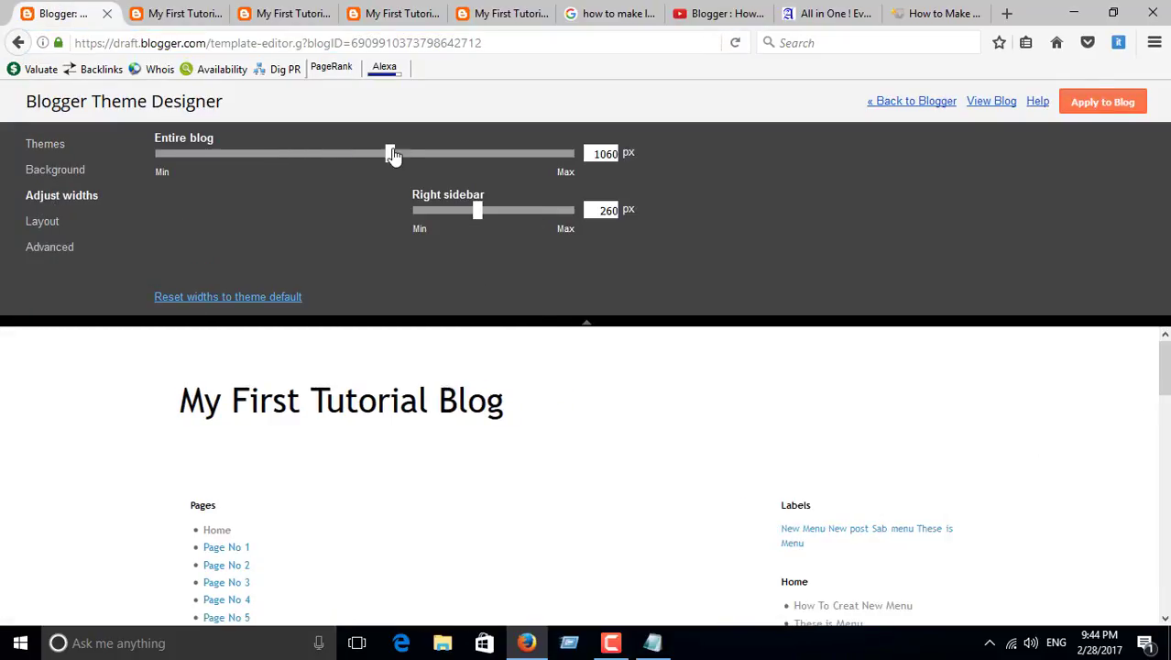
pyautogui.moveTo(478, 213); pyautogui.dragTo(491, 213)
pyautogui.moveTo(392, 155); pyautogui.dragTo(410, 154)
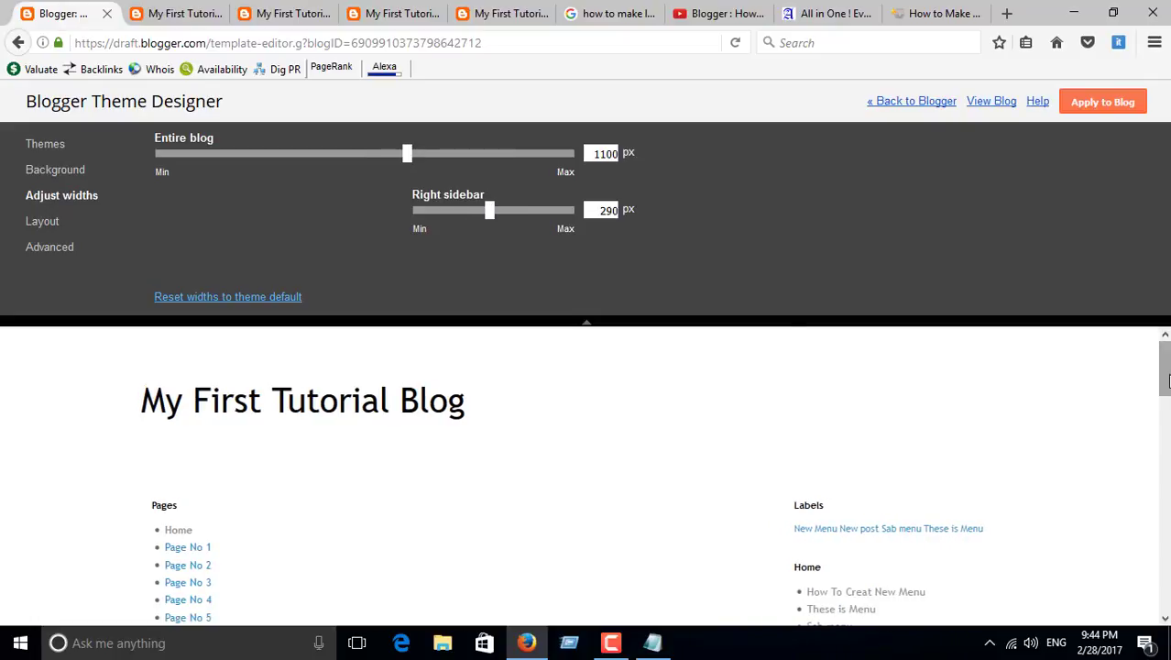
pyautogui.moveTo(1168, 381); pyautogui.dragTo(1167, 333)
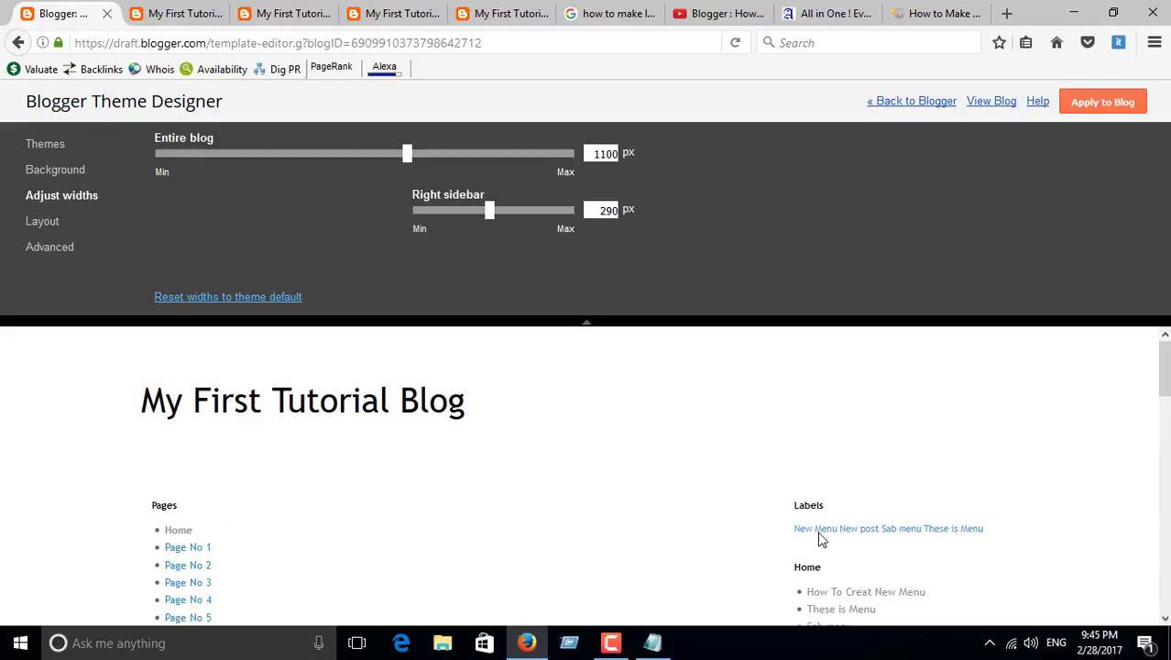
pyautogui.click(1102, 102)
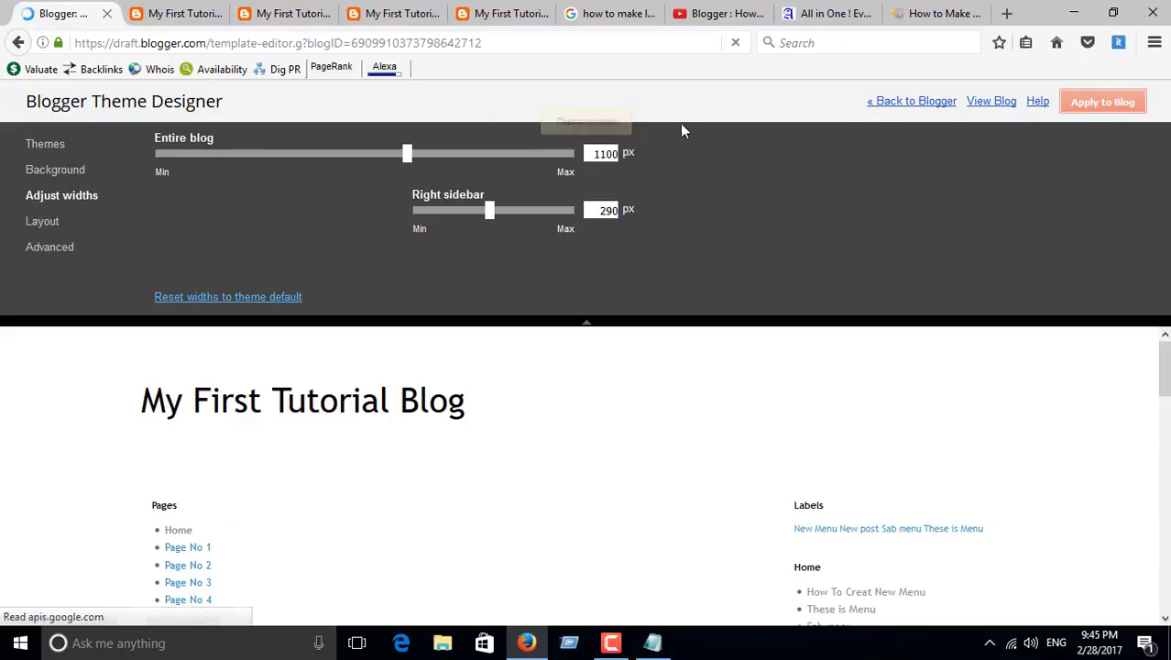
# View the live blog and examine the widths of the page and the Labels line in the sidebar
pyautogui.click(988, 102)
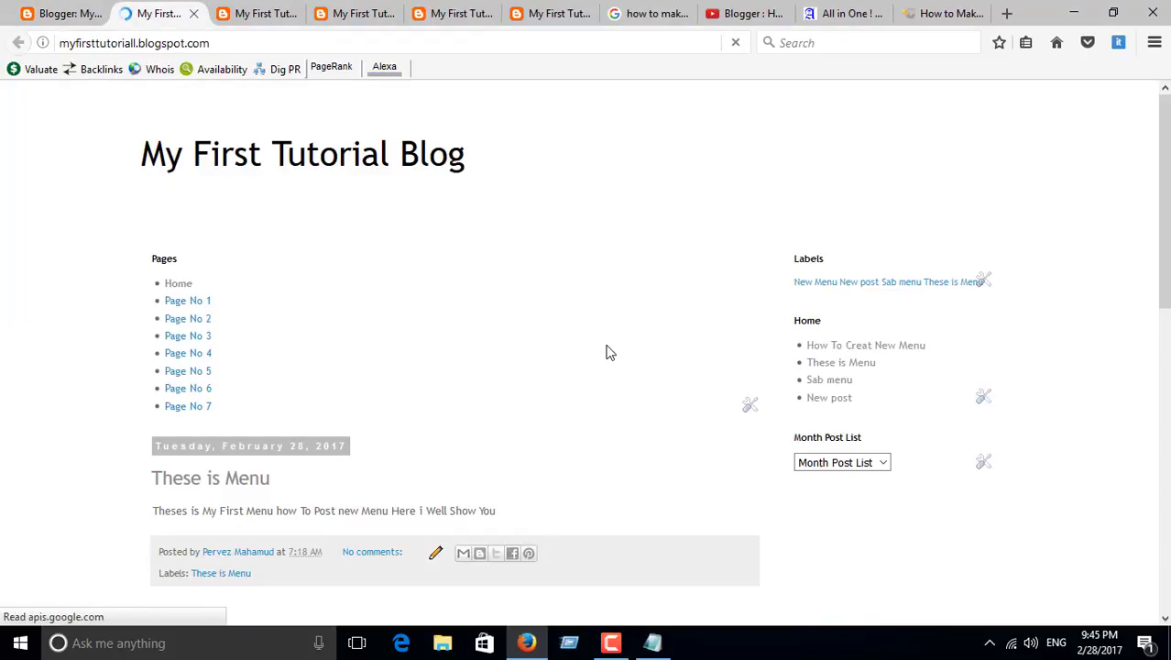
pyautogui.moveTo(1162, 106); pyautogui.dragTo(1158, 78)
pyautogui.moveTo(146, 284); pyautogui.dragTo(33, 337)
pyautogui.click(278, 419)
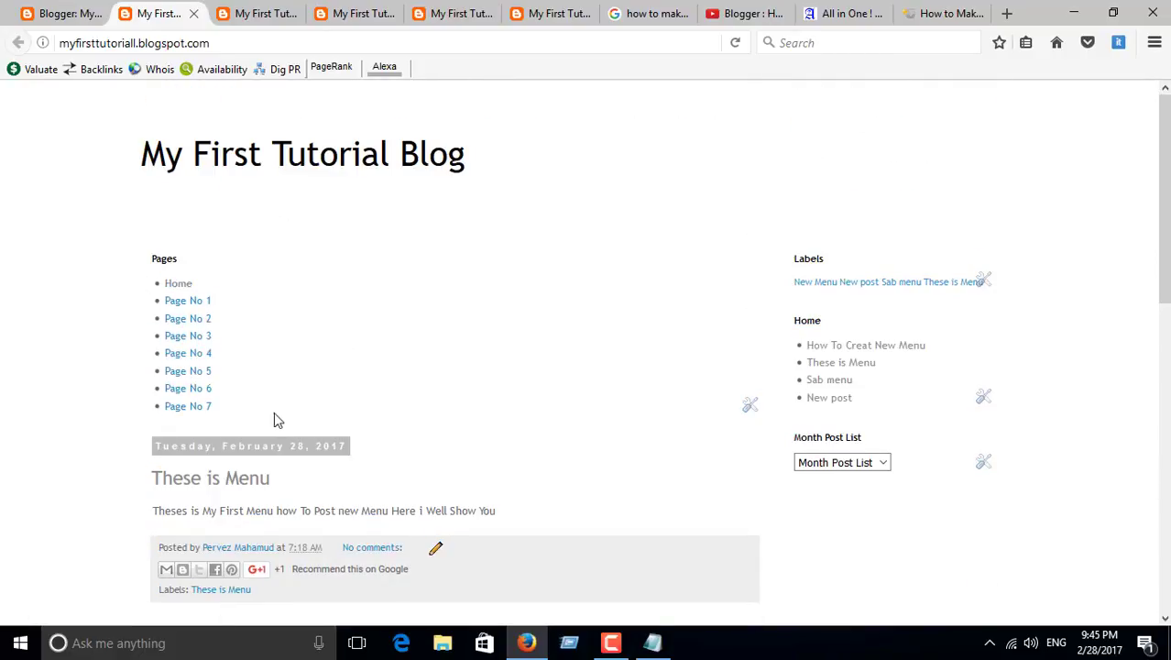
pyautogui.moveTo(794, 282); pyautogui.dragTo(1009, 282)
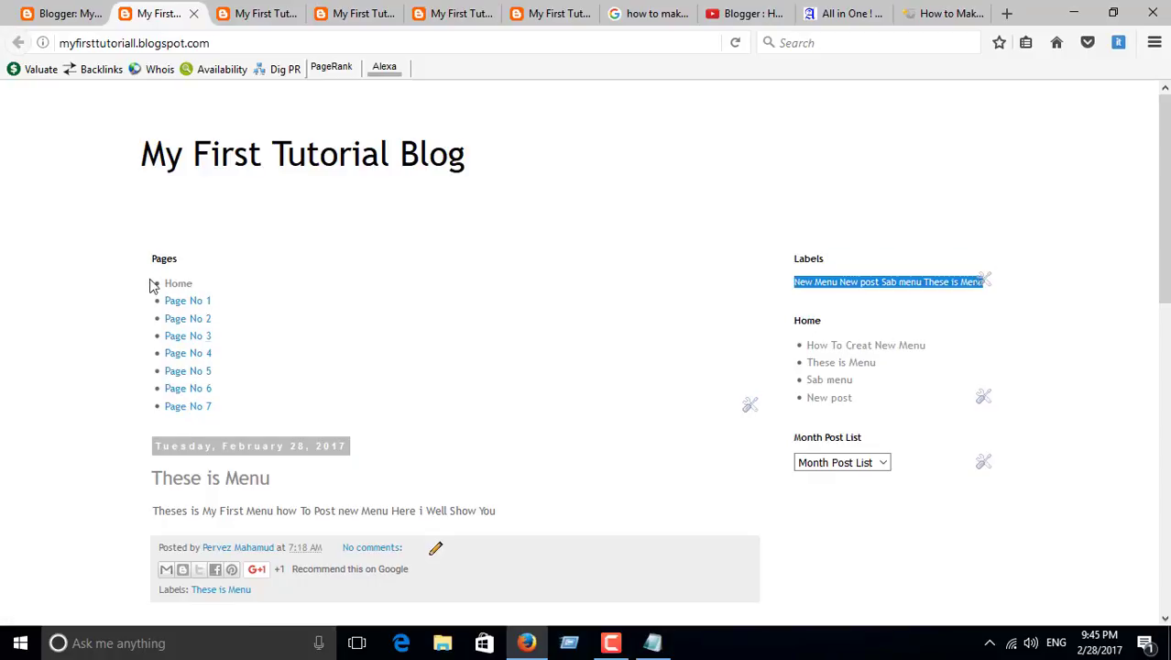
# Return from the Theme Designer to the Blogger dashboard and look over the list of all pages
pyautogui.click(79, 12)
pyautogui.click(907, 105)
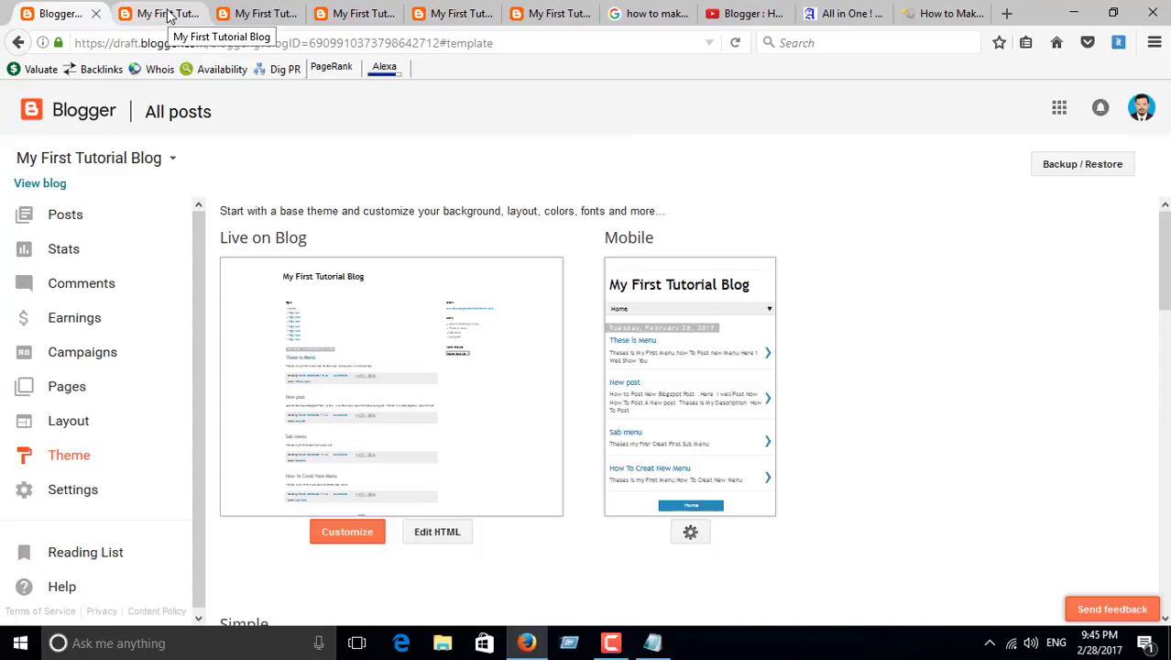
pyautogui.click(73, 418)
pyautogui.click(69, 389)
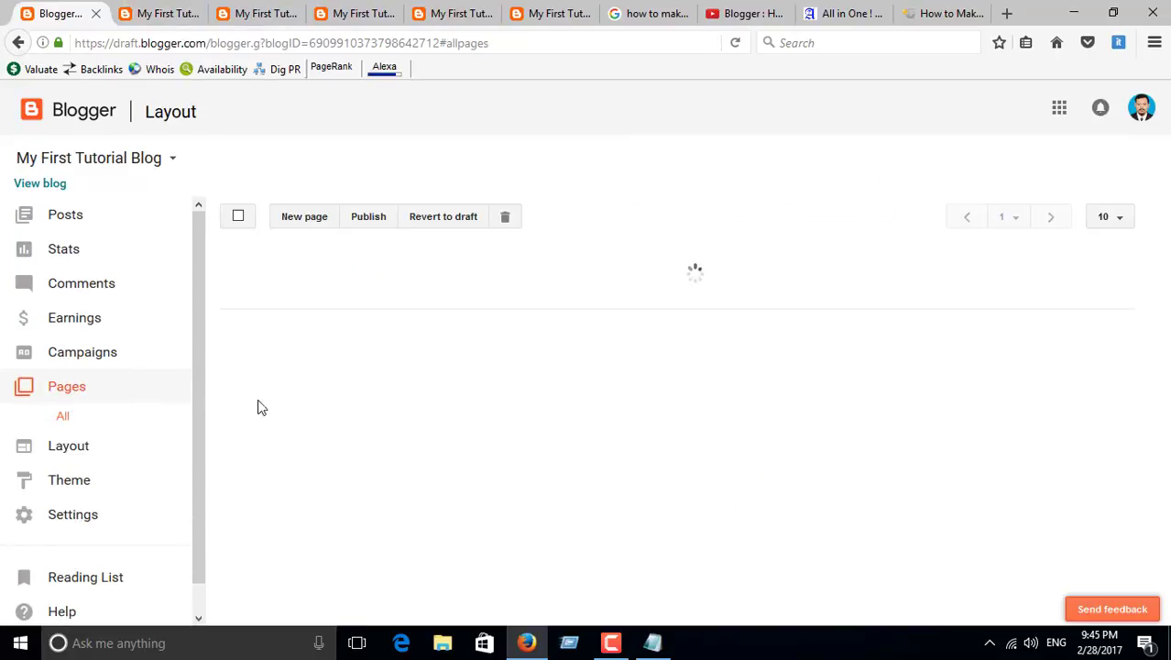
pyautogui.click(238, 216)
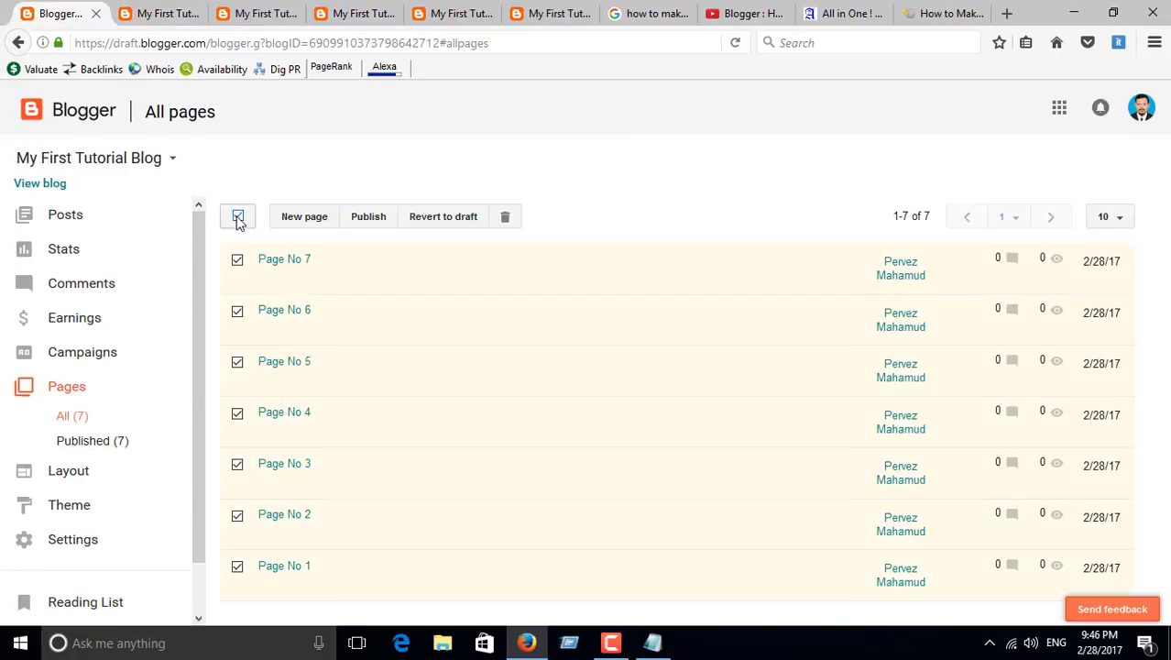
pyautogui.click(238, 216)
# Open the blog's layout and reload it to load the gadget arrangement
pyautogui.click(72, 540)
pyautogui.scroll(-2, 138, 367)
pyautogui.click(71, 302)
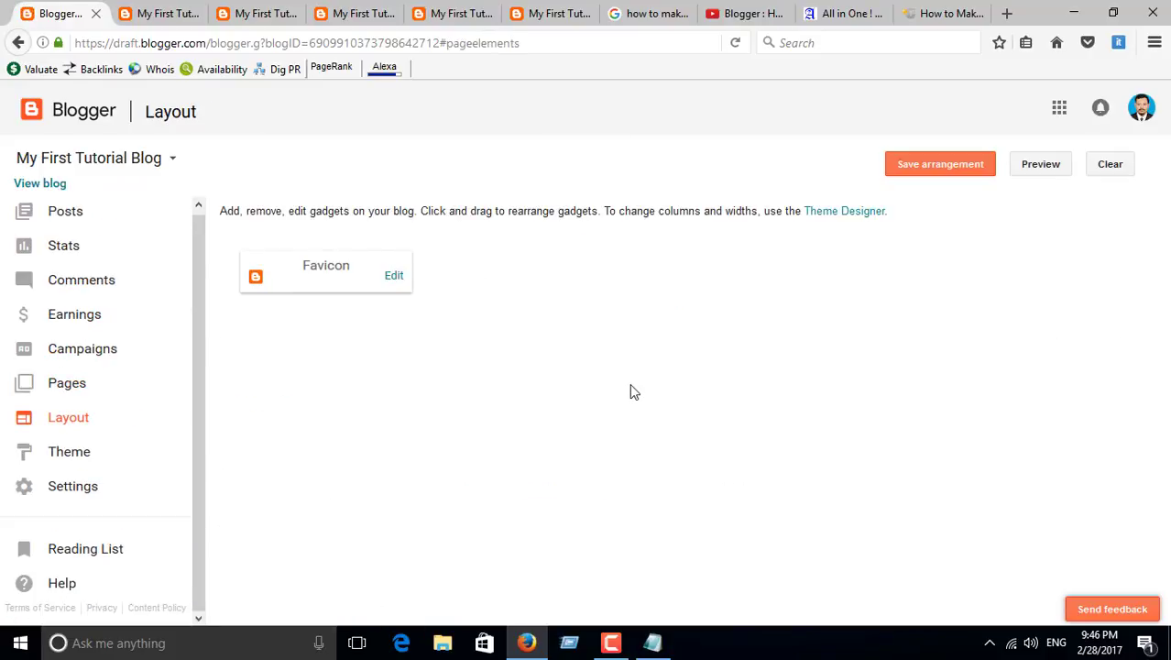
pyautogui.click(734, 42)
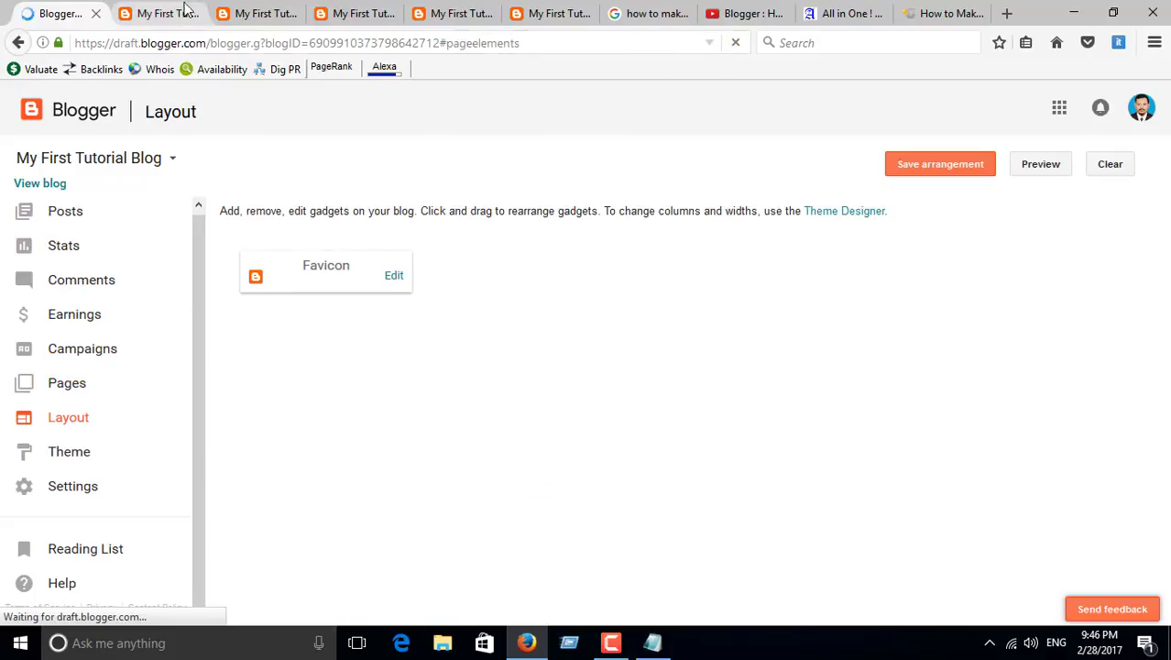
pyautogui.click(184, 13)
pyautogui.click(55, 13)
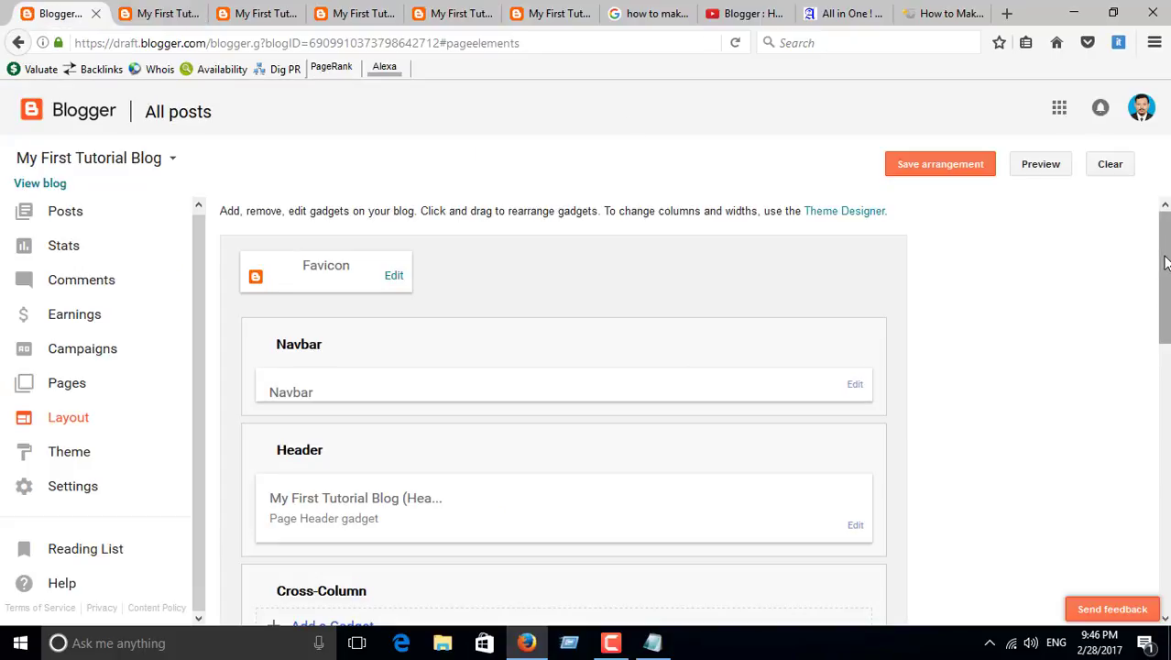
# Open the Blog Posts gadget's configuration, set the number of posts on the main page to 1, and review the remaining options
pyautogui.moveTo(1163, 261); pyautogui.dragTo(1165, 458)
pyautogui.click(604, 442)
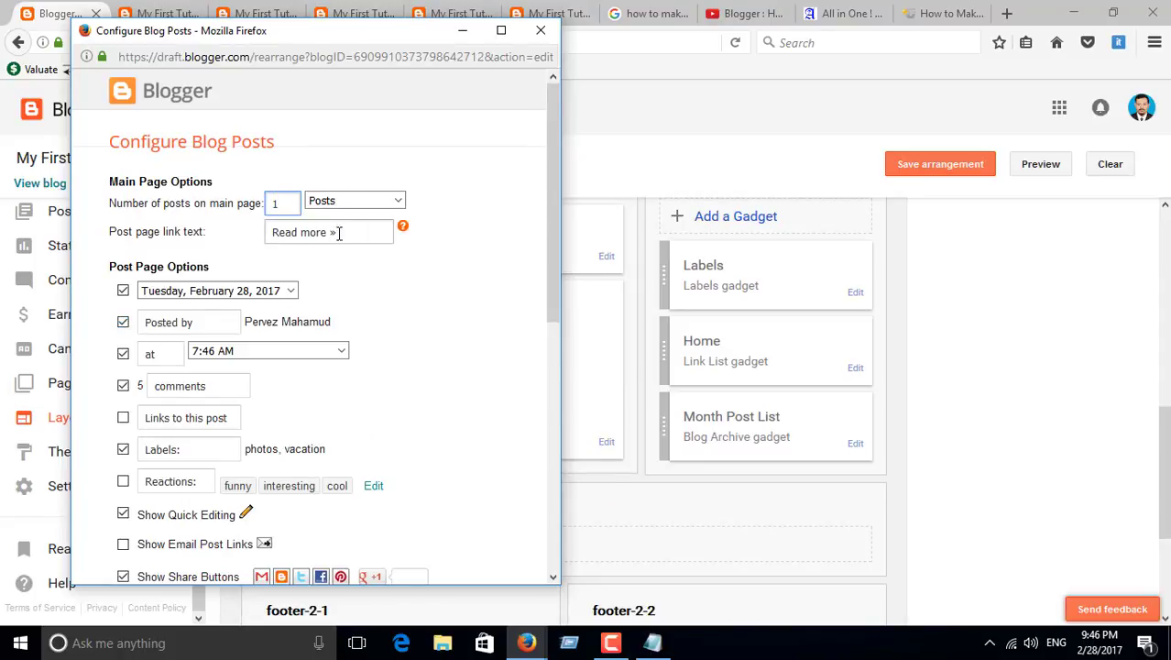
pyautogui.scroll(-8, 412, 302)
pyautogui.scroll(4, 513, 367)
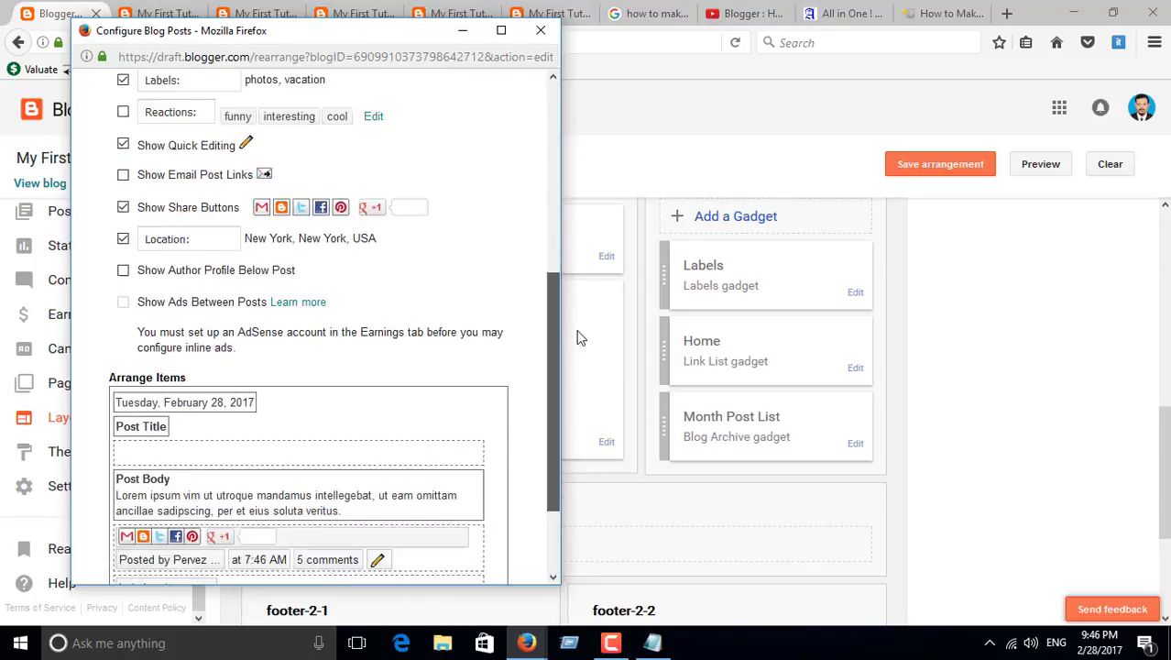
# Enable email post links and reactions for Blog Posts, rename the first two reactions Facebook and Google Pluse, and save the gadget
pyautogui.click(197, 295)
pyautogui.press('Tab')
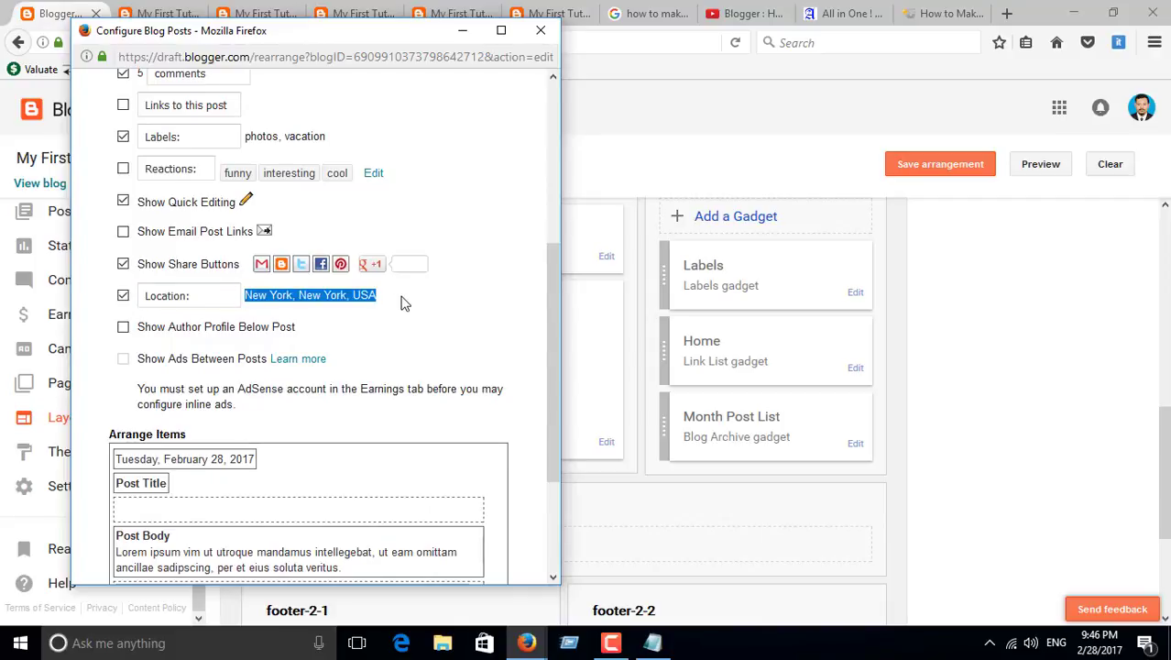
pyautogui.click(372, 174)
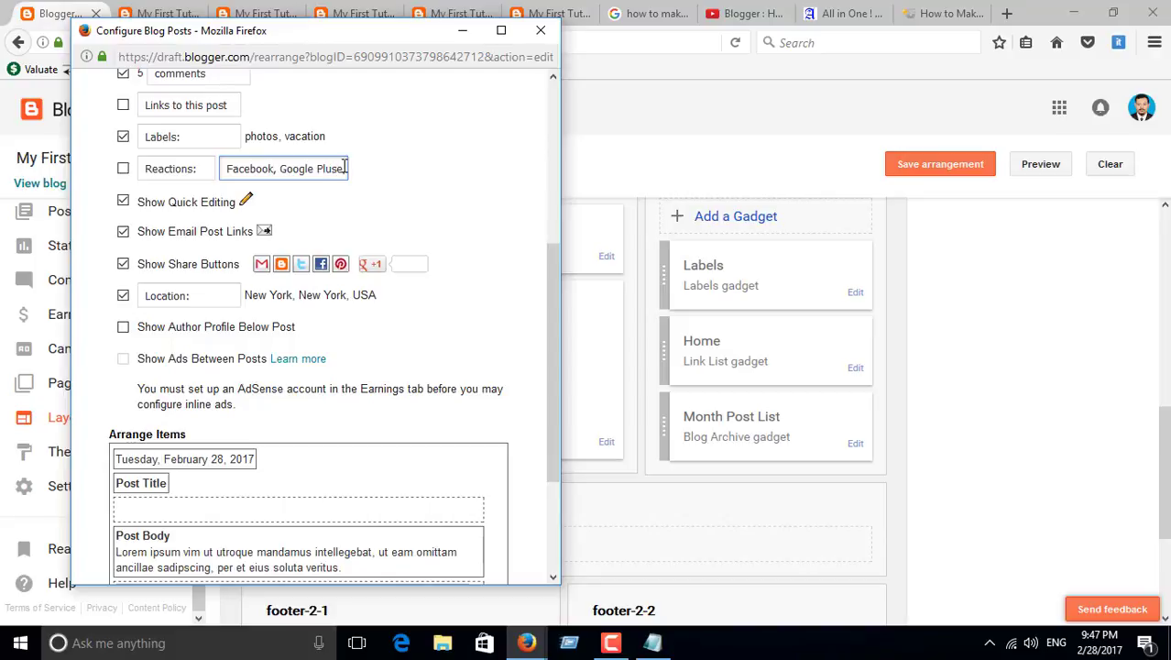
pyautogui.click(122, 170)
pyautogui.scroll(-3, 178, 531)
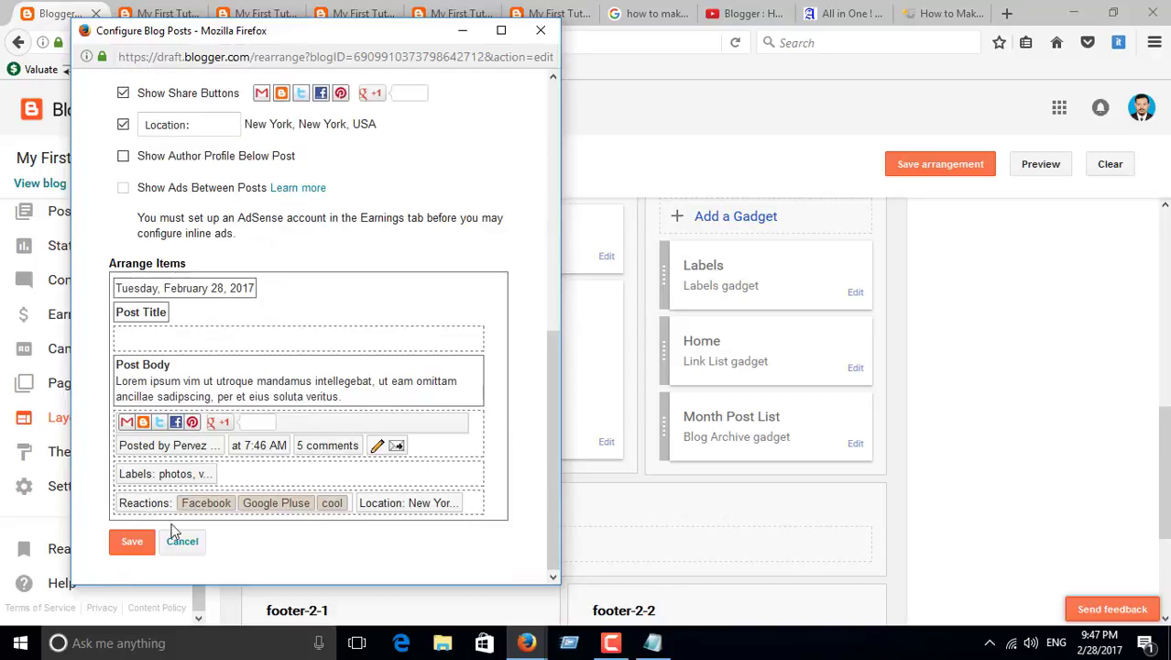
pyautogui.click(134, 542)
# View the live blog and examine the reactions and email link under the post
pyautogui.click(39, 184)
pyautogui.click(256, 13)
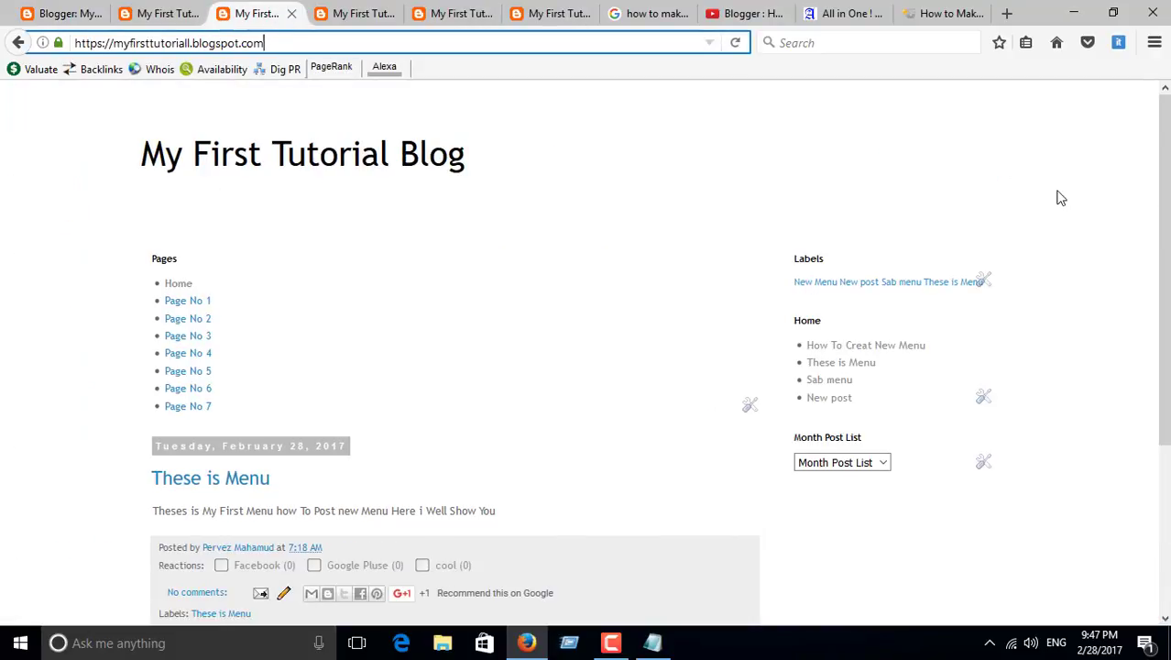
pyautogui.scroll(-5, 549, 348)
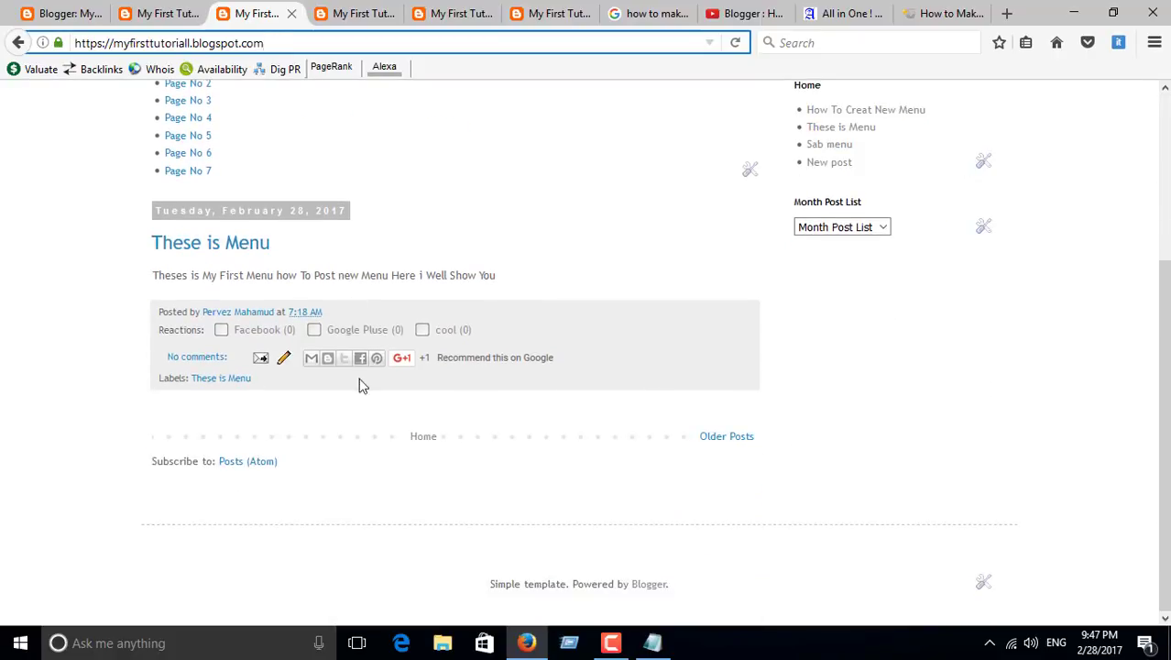
# Change the third Blog Posts reaction to gmail, save the gadget, and open the live blog
pyautogui.click(55, 13)
pyautogui.scroll(-2, 641, 458)
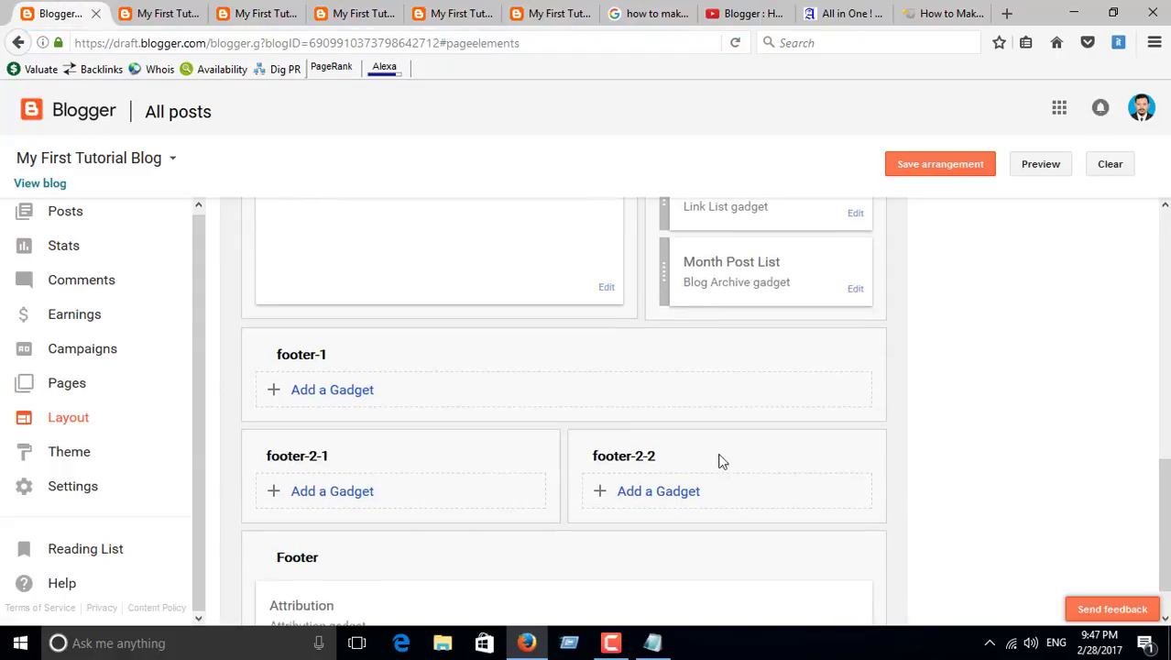
pyautogui.click(606, 289)
pyautogui.click(410, 485)
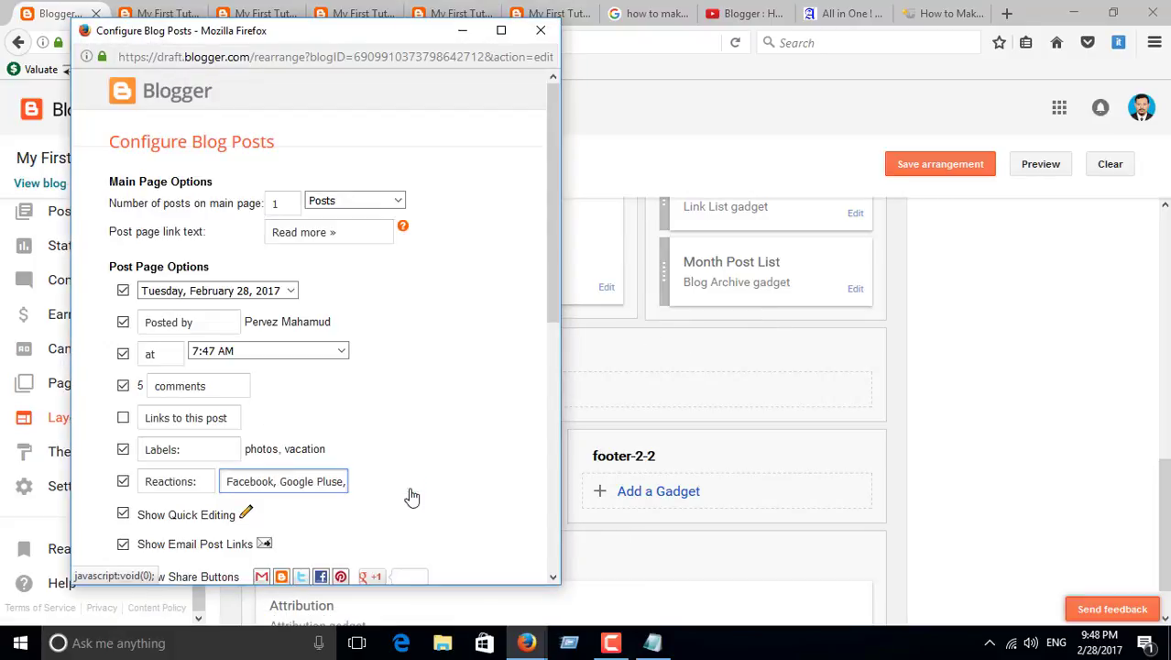
pyautogui.click(343, 483)
pyautogui.write('gmail')
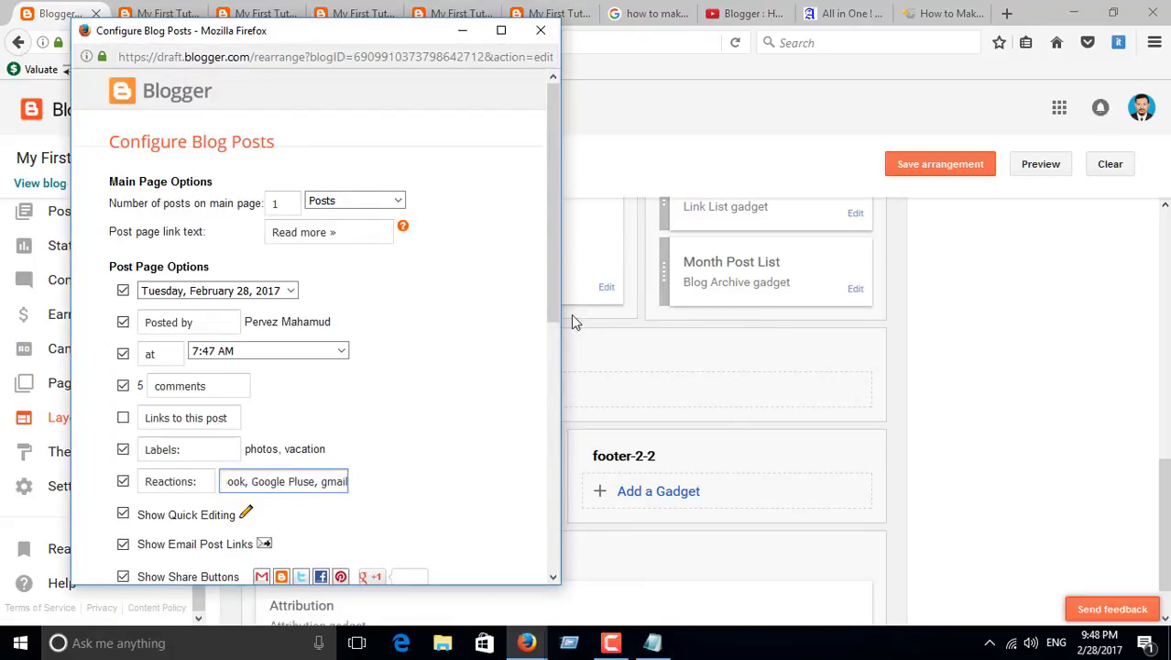
pyautogui.scroll(-5, 348, 412)
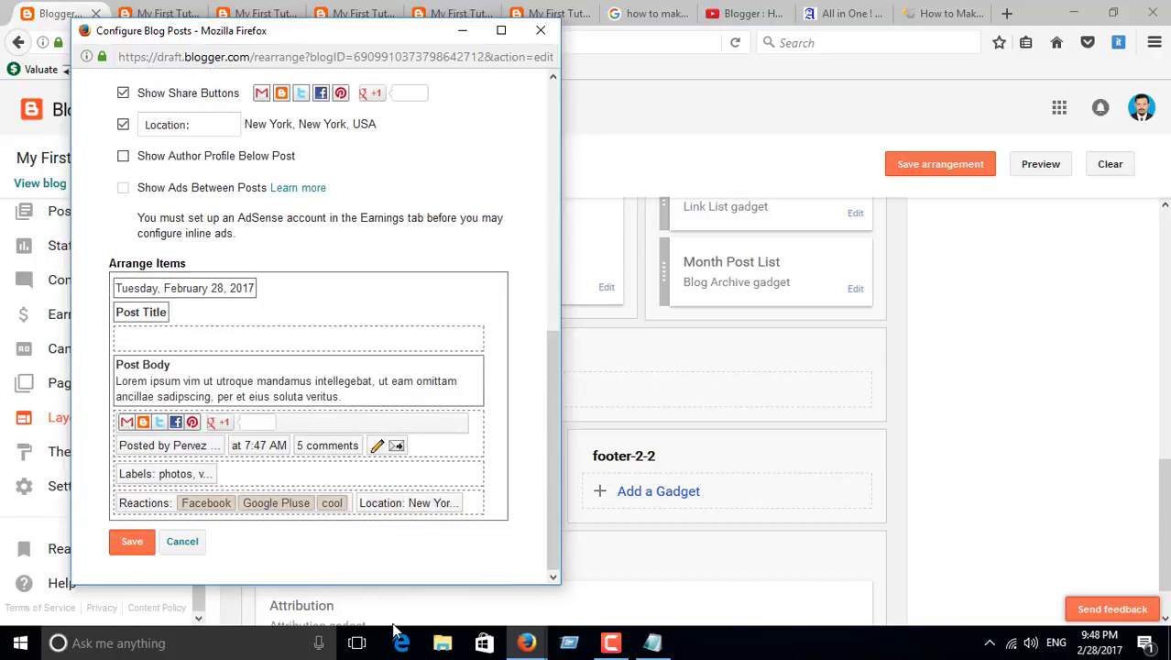
pyautogui.click(130, 542)
pyautogui.click(658, 122)
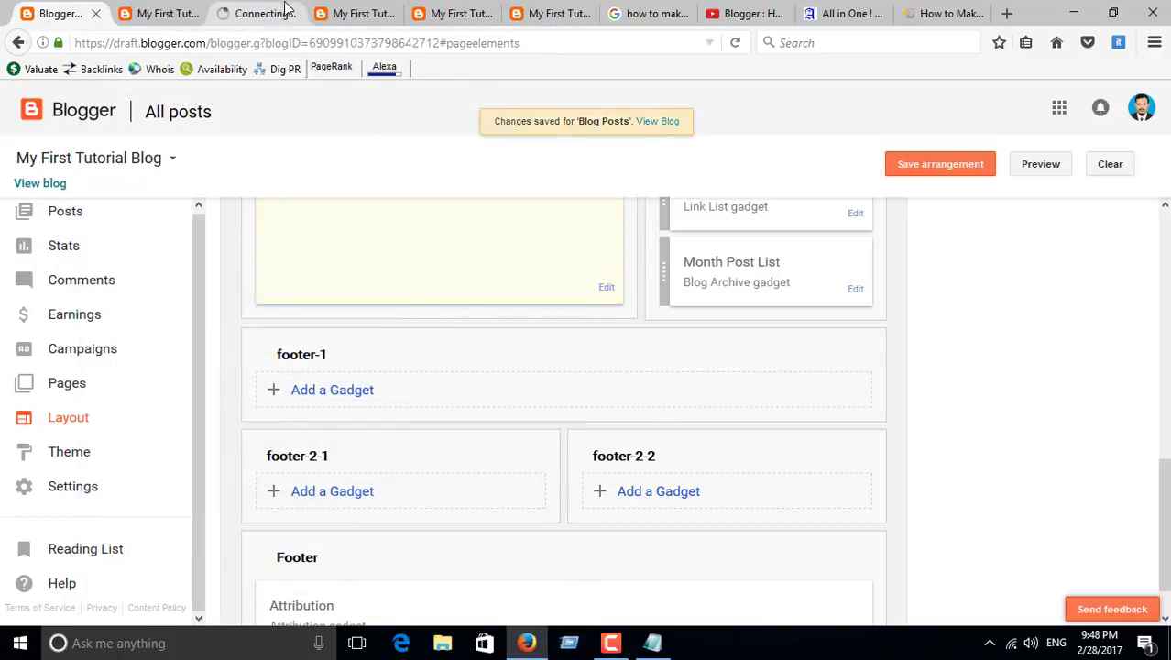
# View the live blog, reload it, and examine the reactions and share buttons under the These is Menu post
pyautogui.click(288, 13)
pyautogui.scroll(-3, 361, 361)
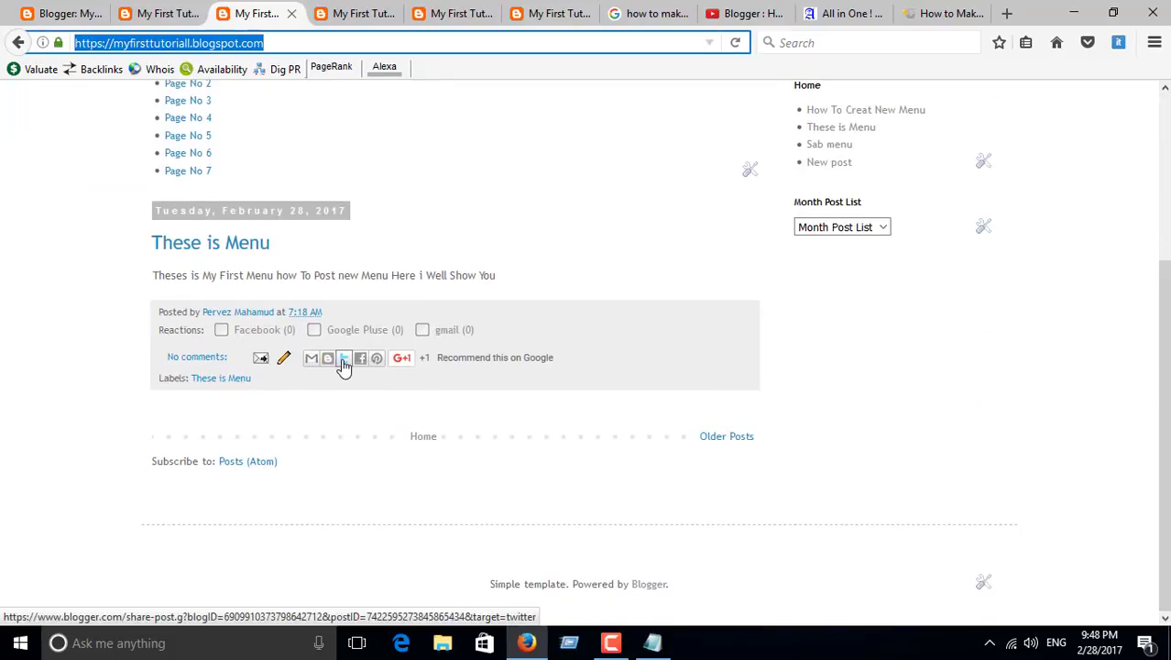
pyautogui.click(734, 42)
pyautogui.click(69, 13)
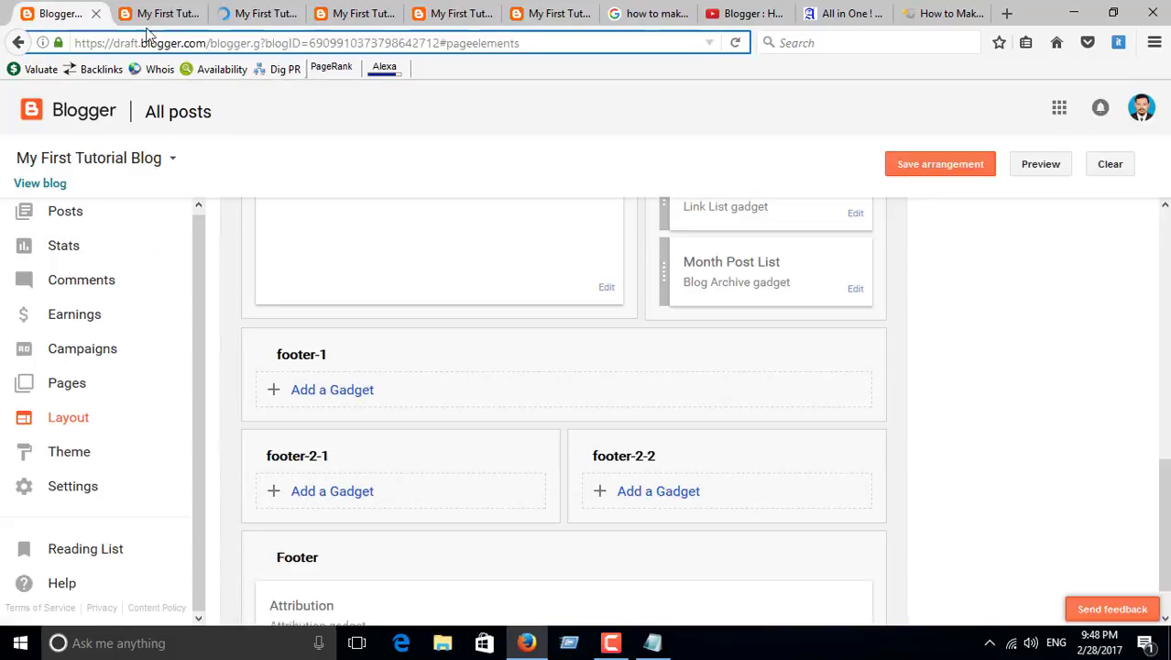
pyautogui.click(255, 13)
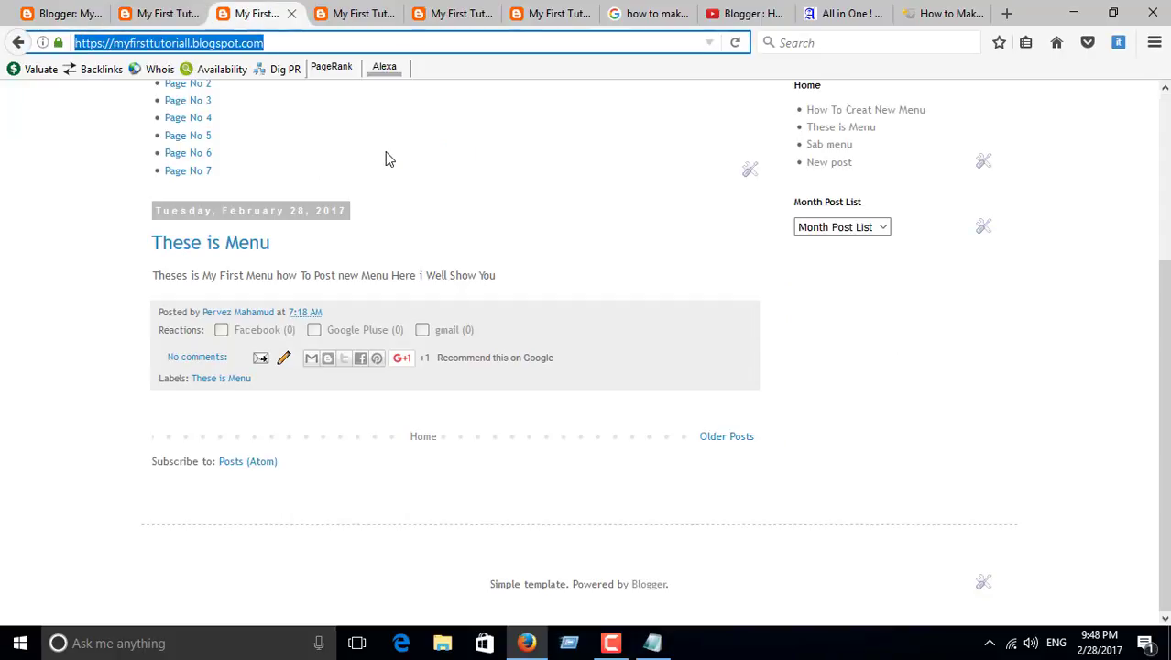
pyautogui.moveTo(1160, 314); pyautogui.dragTo(1142, 114)
pyautogui.click(177, 17)
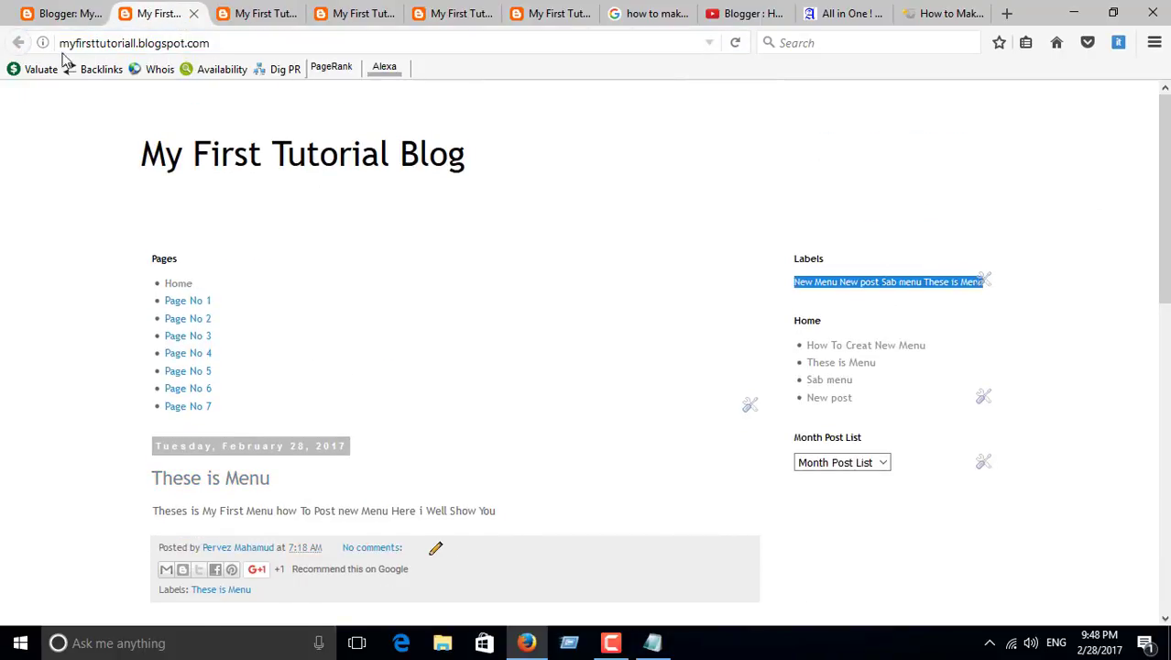
# Open the Pages gadget's configuration from the live blog, re-enable Home, and place it first in the list order
pyautogui.click(62, 14)
pyautogui.hotkey('ctrl', 'Tab')
pyautogui.click(748, 406)
pyautogui.moveTo(556, 175)
pyautogui.mouseDown()
pyautogui.moveTo(567, 375)
pyautogui.moveTo(551, 195)
pyautogui.mouseUp()
pyautogui.click(115, 314)
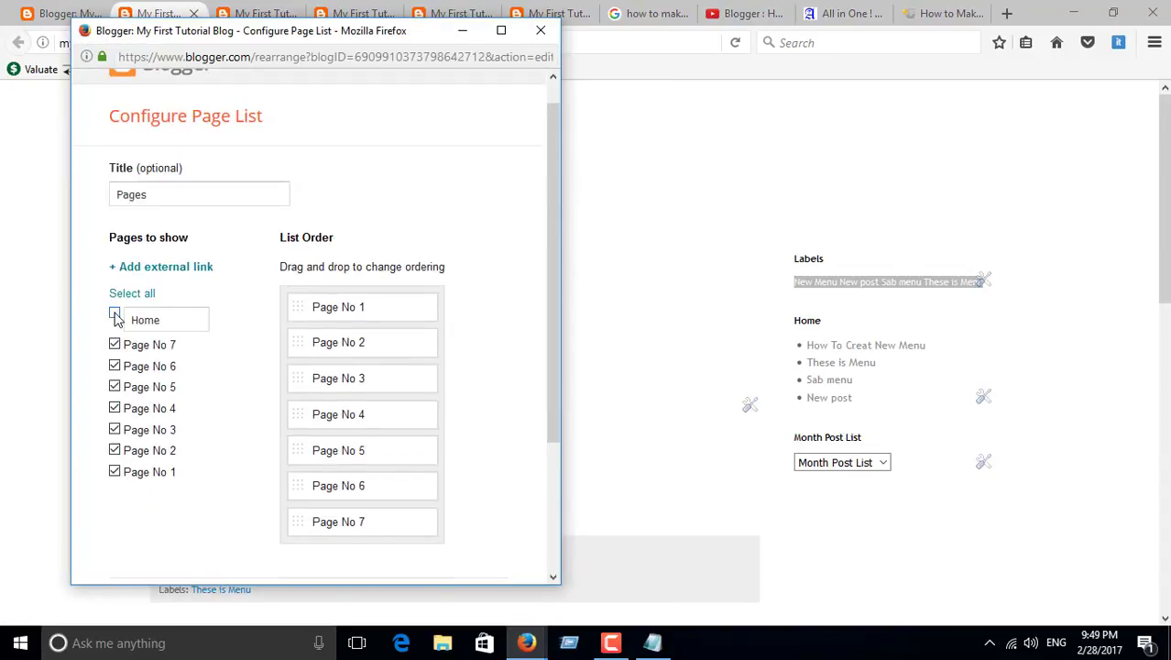
pyautogui.click(114, 314)
pyautogui.moveTo(317, 558); pyautogui.dragTo(358, 357)
pyautogui.click(229, 464)
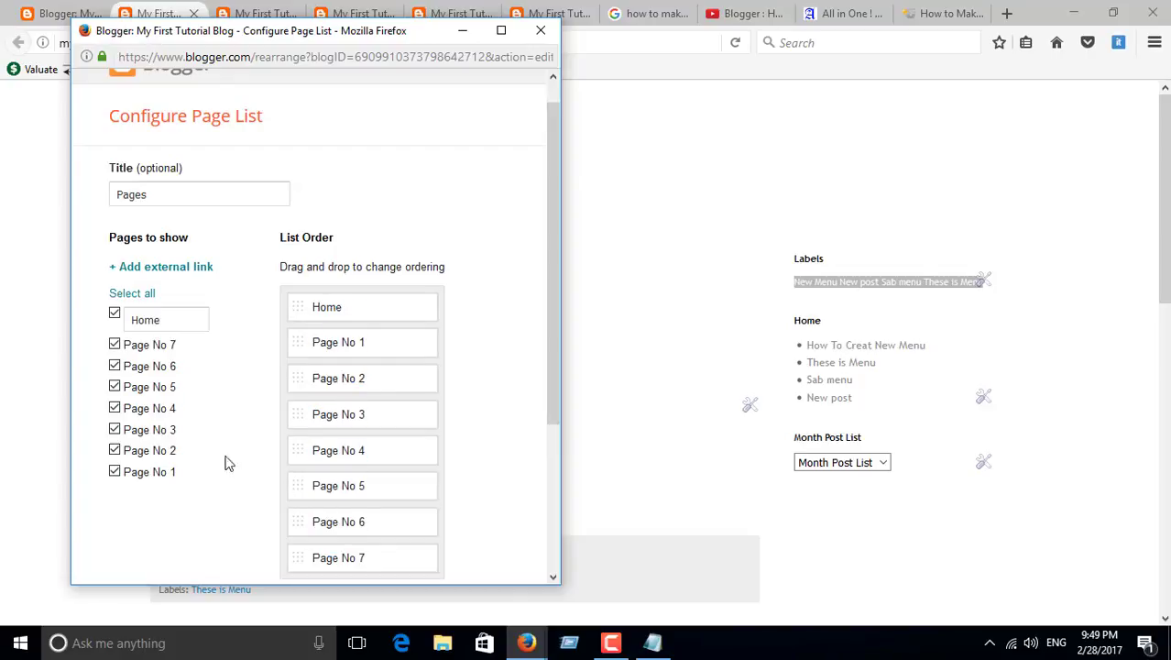
# Hide Page No 1 through Page No 7 in the Pages gadget and save it
pyautogui.click(114, 471)
pyautogui.click(114, 449)
pyautogui.click(115, 429)
pyautogui.click(114, 408)
pyautogui.click(115, 387)
pyautogui.click(115, 366)
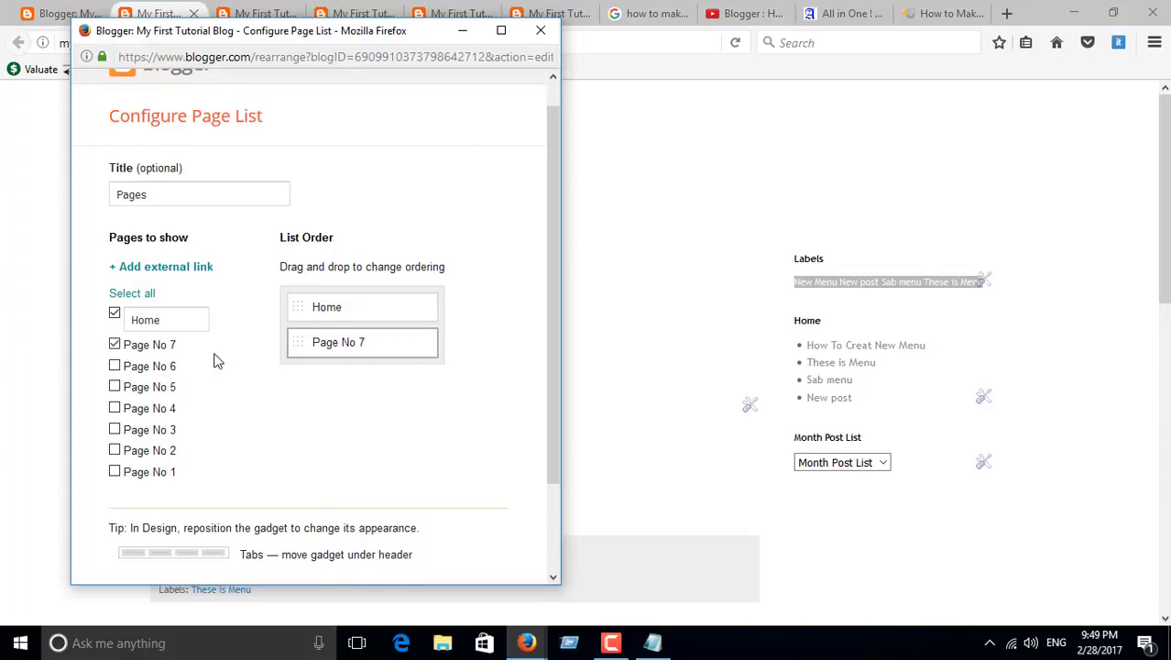
pyautogui.click(114, 344)
pyautogui.scroll(-2, 183, 440)
pyautogui.click(172, 543)
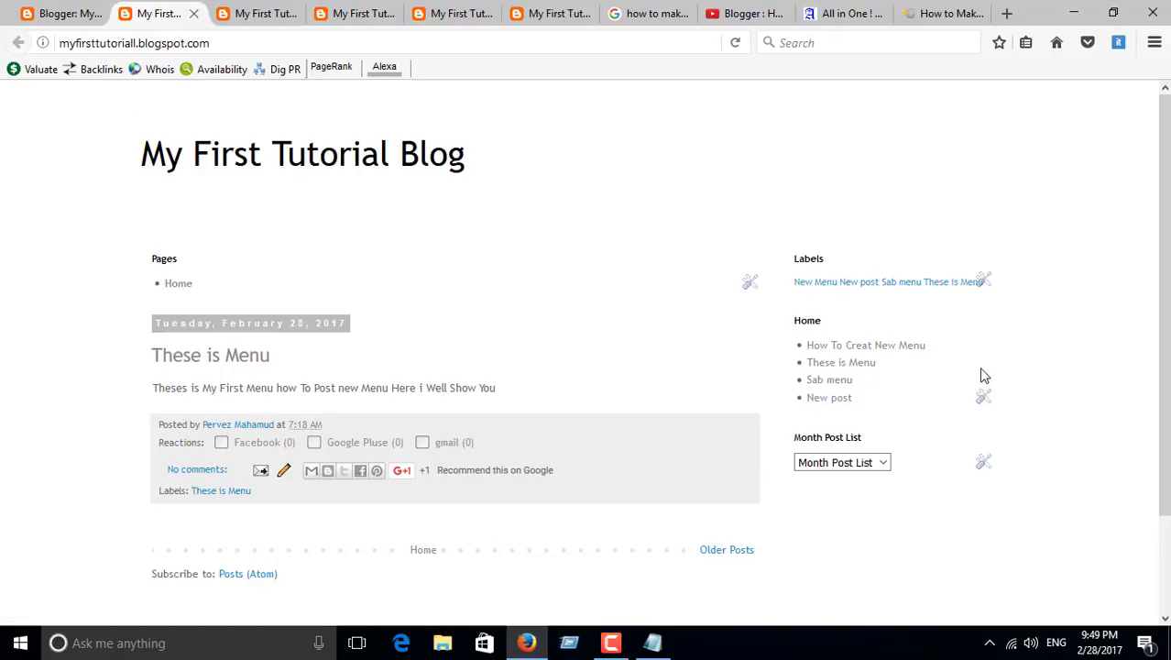
# Remove the Home link list gadget from the live blog's sidebar
pyautogui.click(983, 395)
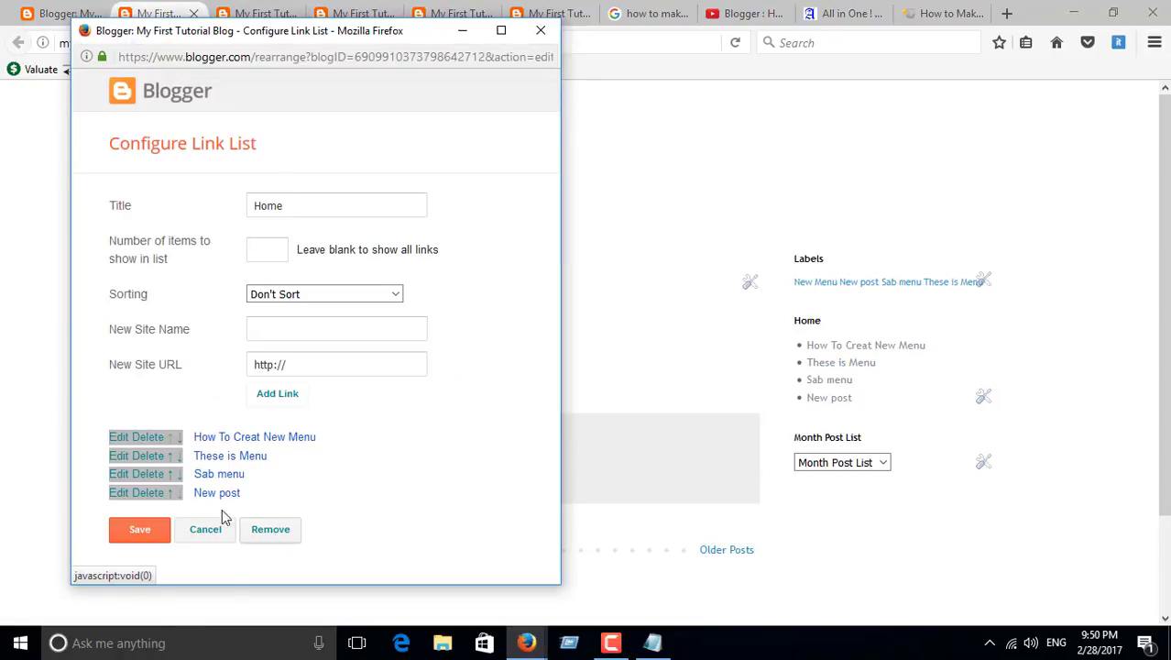
pyautogui.moveTo(183, 502); pyautogui.dragTo(142, 414)
pyautogui.click(162, 210)
pyautogui.click(273, 530)
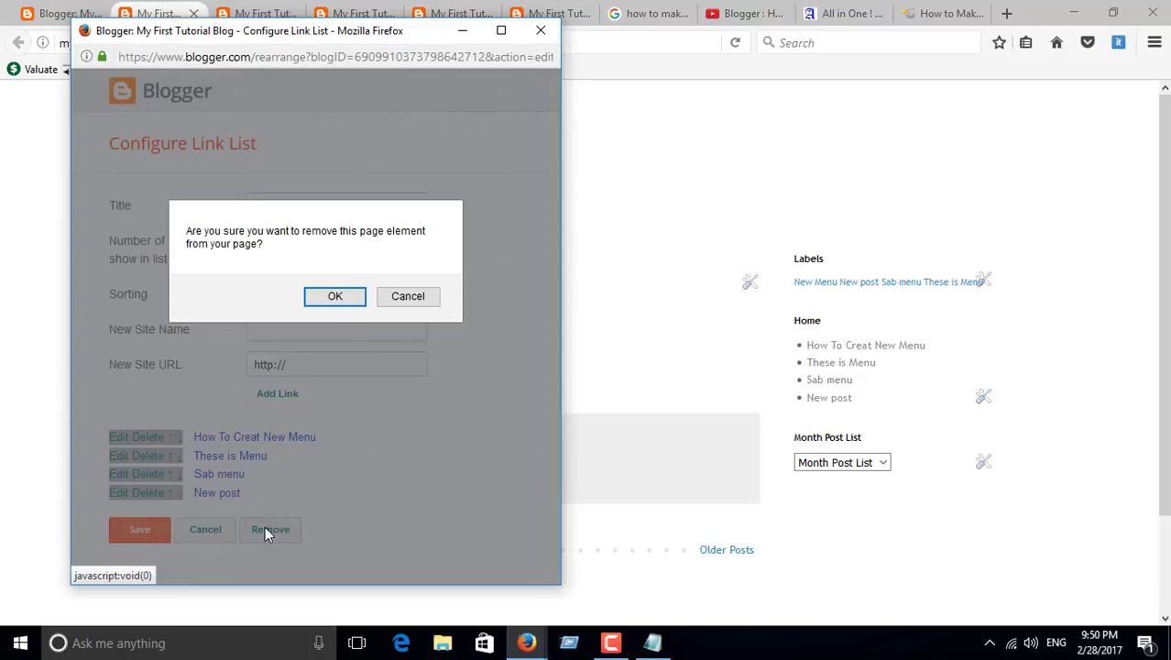
pyautogui.click(339, 297)
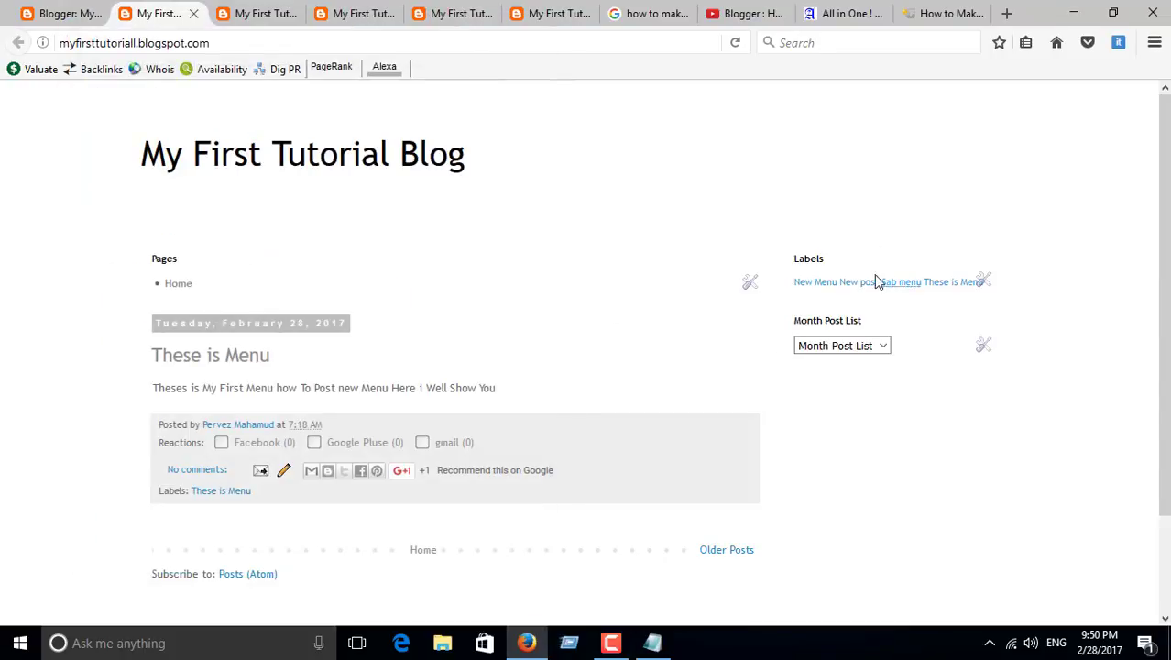
# Add a Link List gadget titled Home to sidebar-right-1 in the blog layout and save it
pyautogui.hotkey('ctrl', 'w')
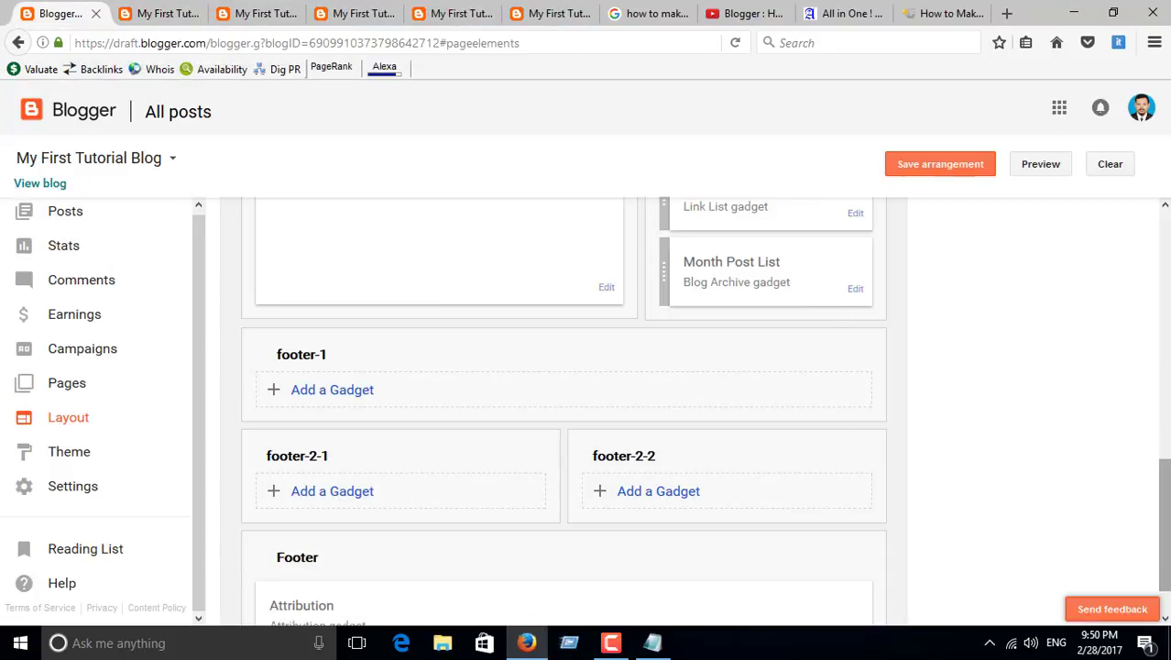
pyautogui.scroll(3, 797, 339)
pyautogui.click(751, 290)
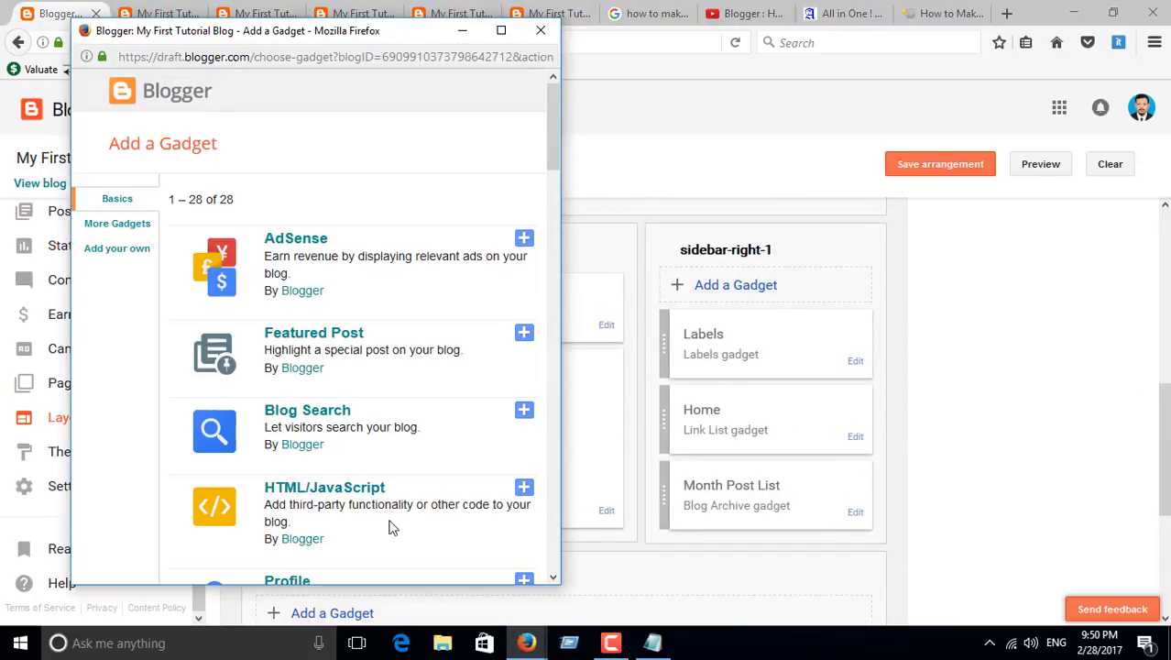
pyautogui.moveTo(547, 125); pyautogui.dragTo(562, 276)
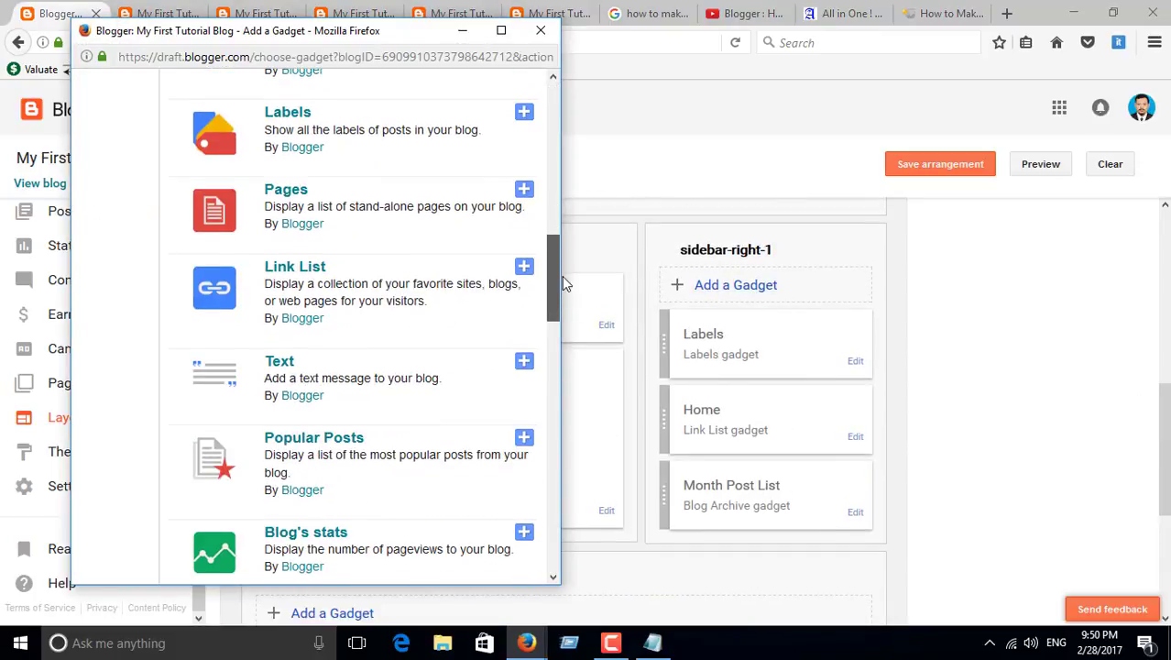
pyautogui.click(524, 267)
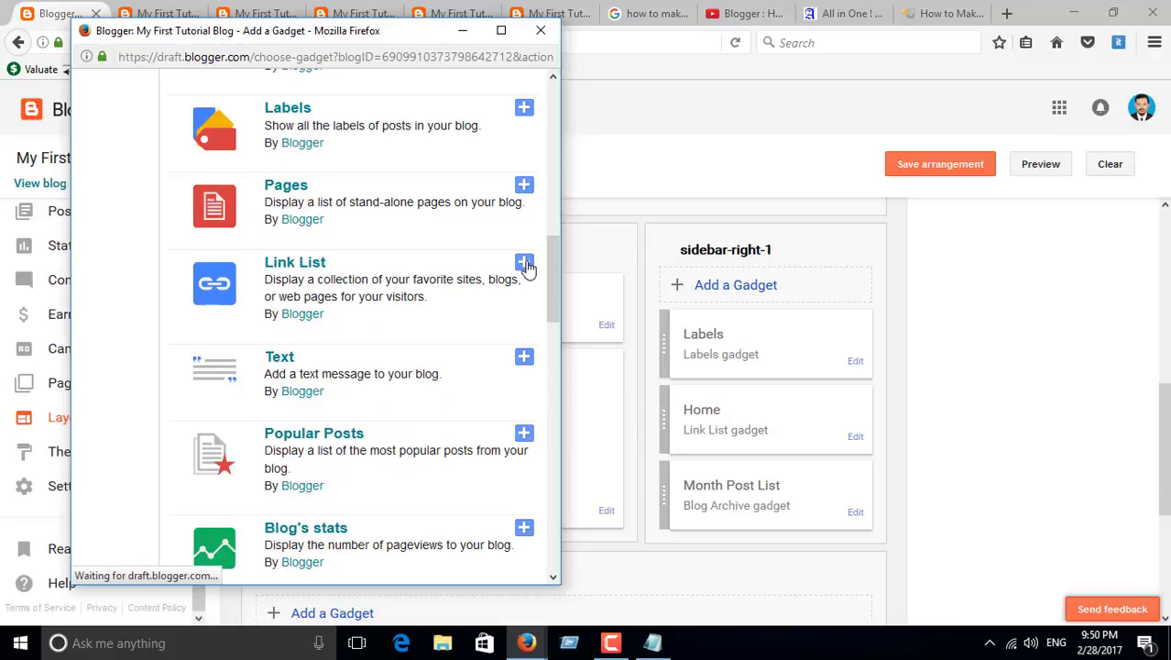
pyautogui.click(310, 213)
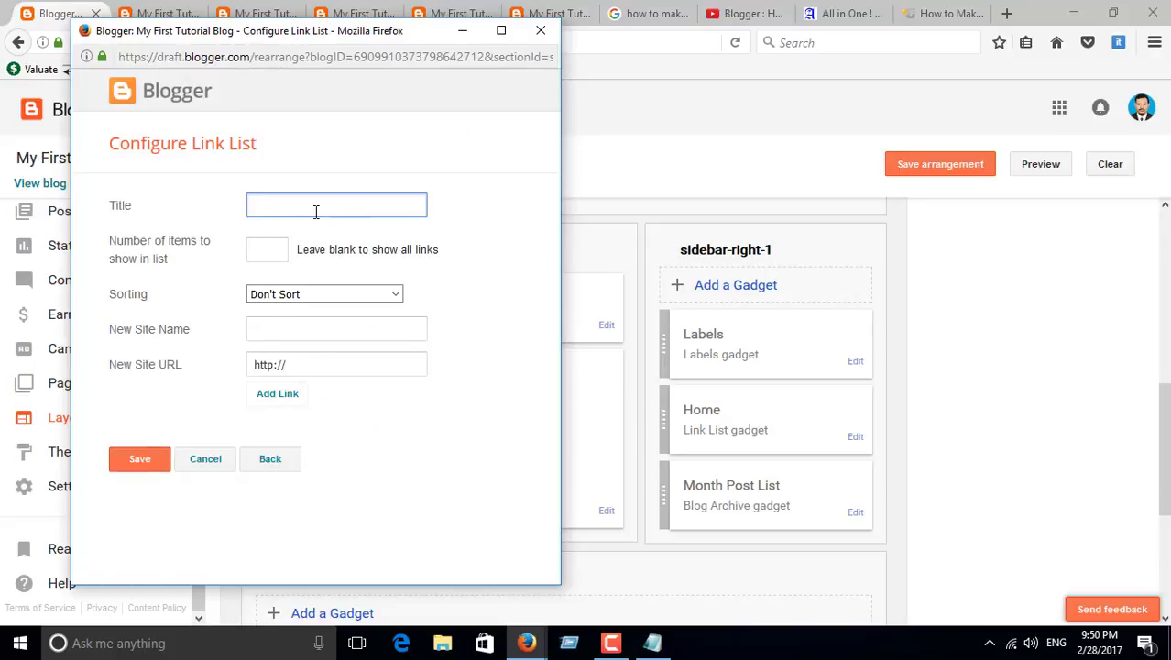
pyautogui.write('Home')
pyautogui.click(137, 458)
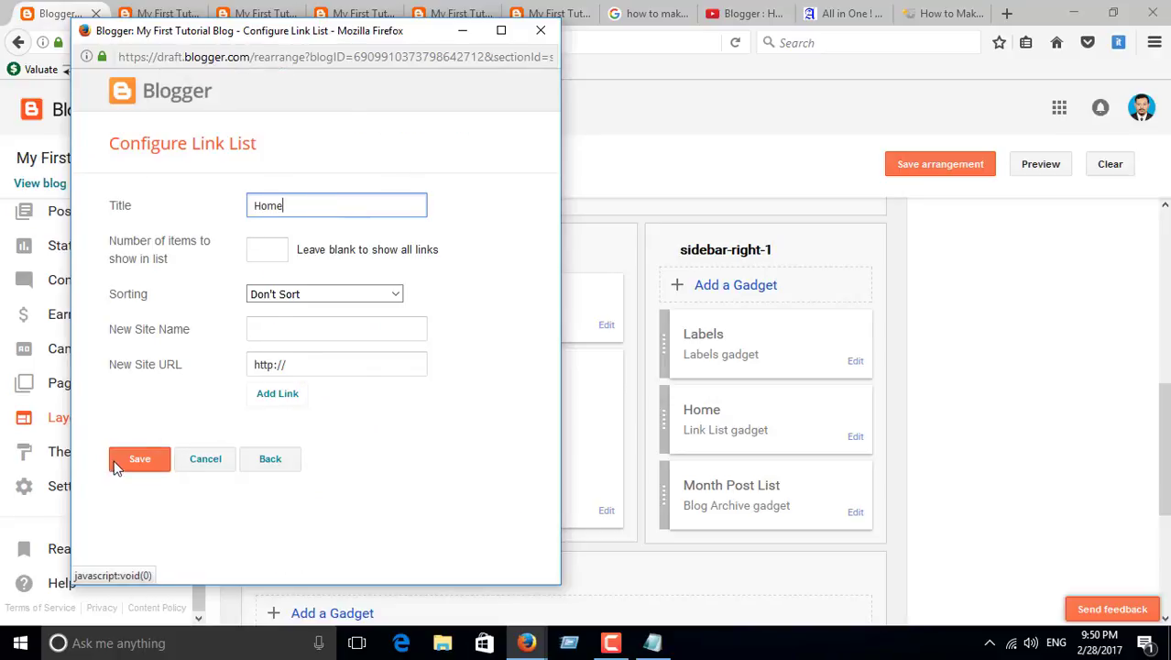
# Open the New Menu label page and enter its address as the new site name and URL in the lower Home link list
pyautogui.click(641, 118)
pyautogui.click(814, 281)
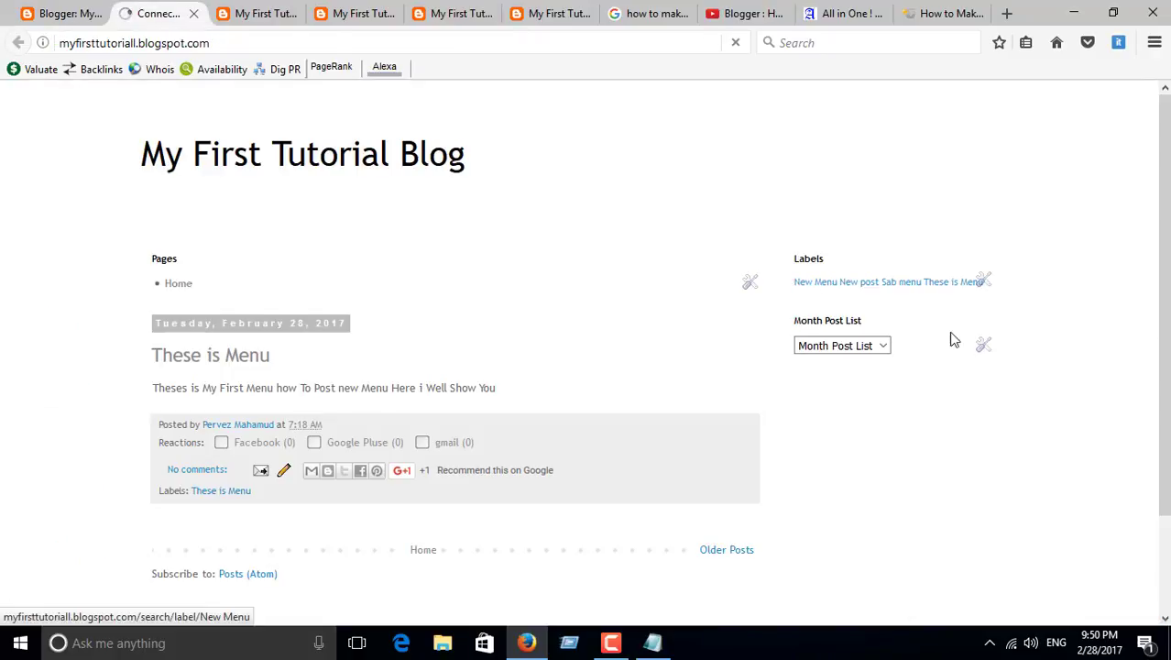
pyautogui.click(60, 13)
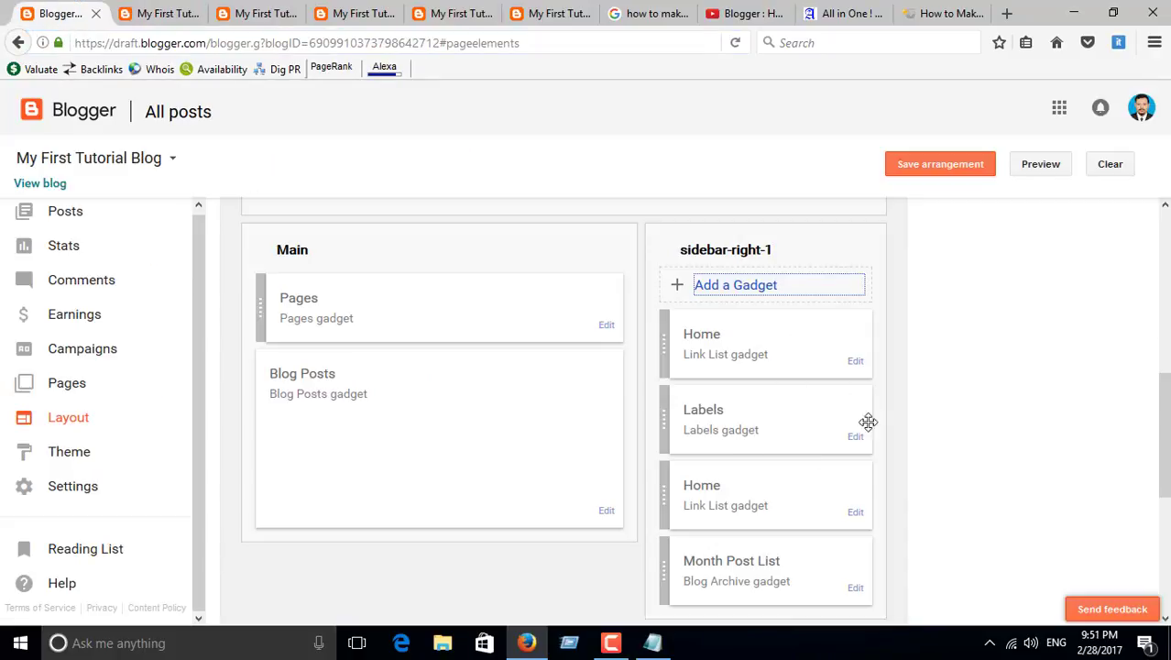
pyautogui.click(855, 510)
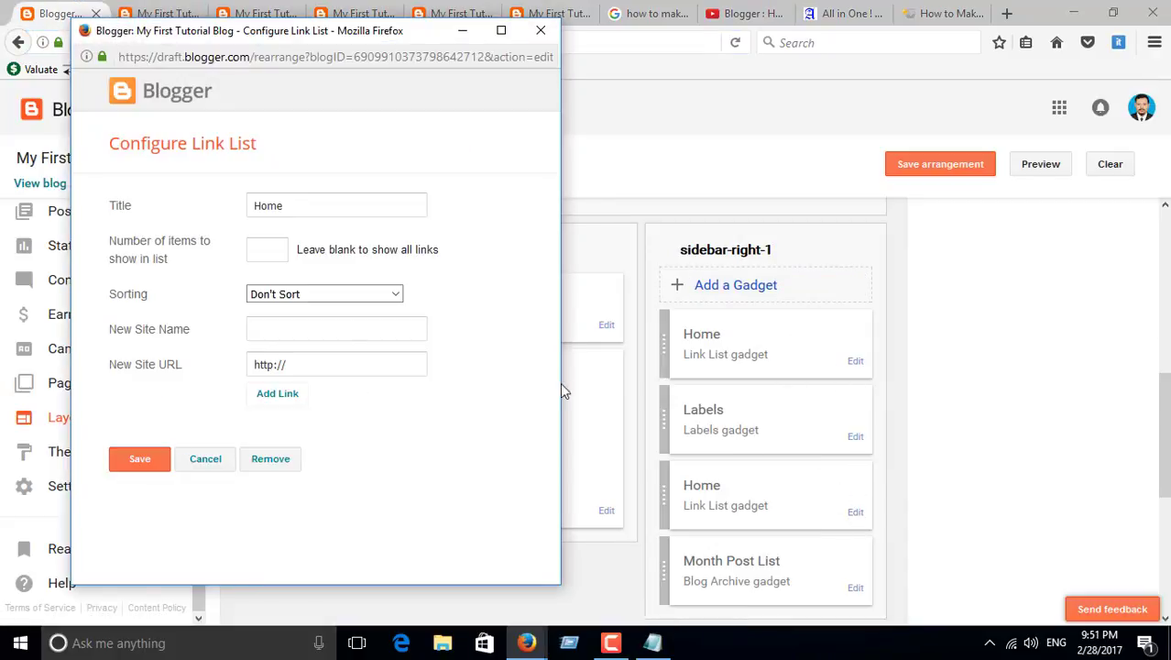
pyautogui.press('Tab')
pyautogui.click(319, 330)
pyautogui.write('ot.com/search/label/New%20Menu')
pyautogui.press('Tab')
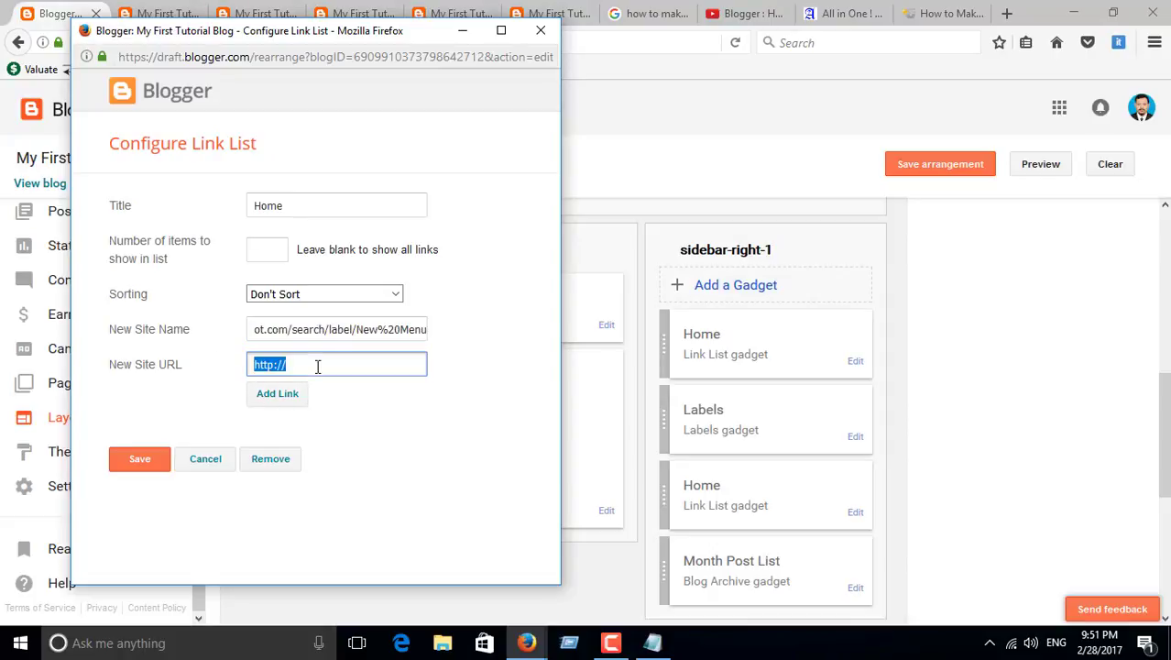
pyautogui.hotkey('ctrl', 'v')
# Replace the new site URL with the How To Creat New Menu post's address and clear the new site name
pyautogui.click(256, 12)
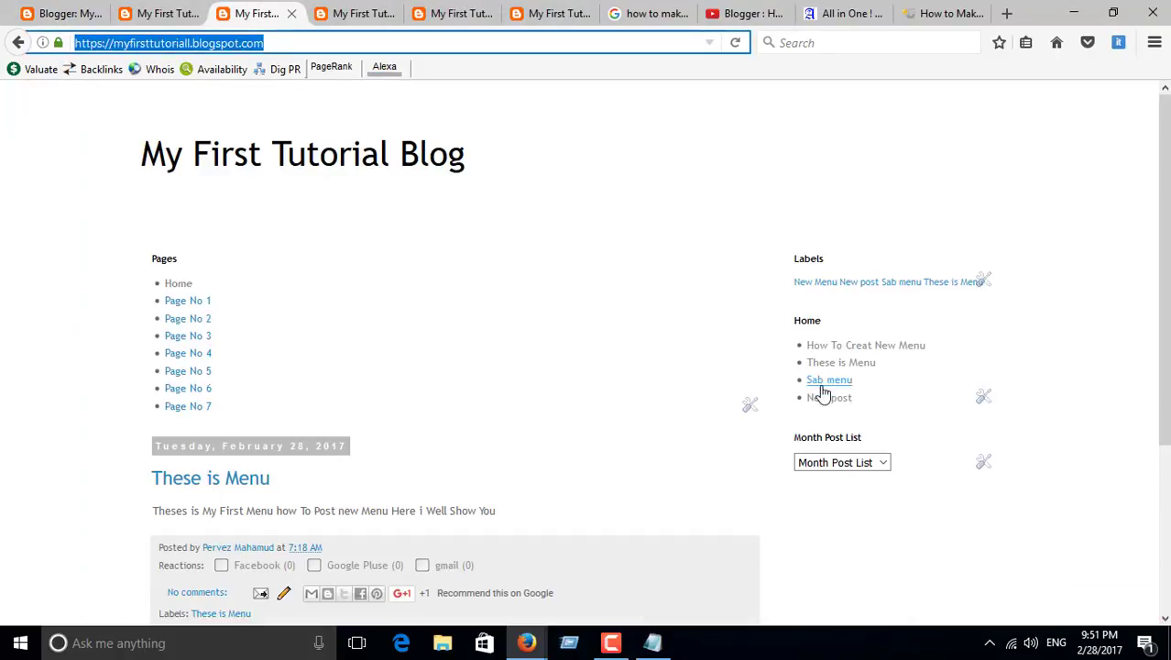
pyautogui.click(815, 344)
pyautogui.click(68, 13)
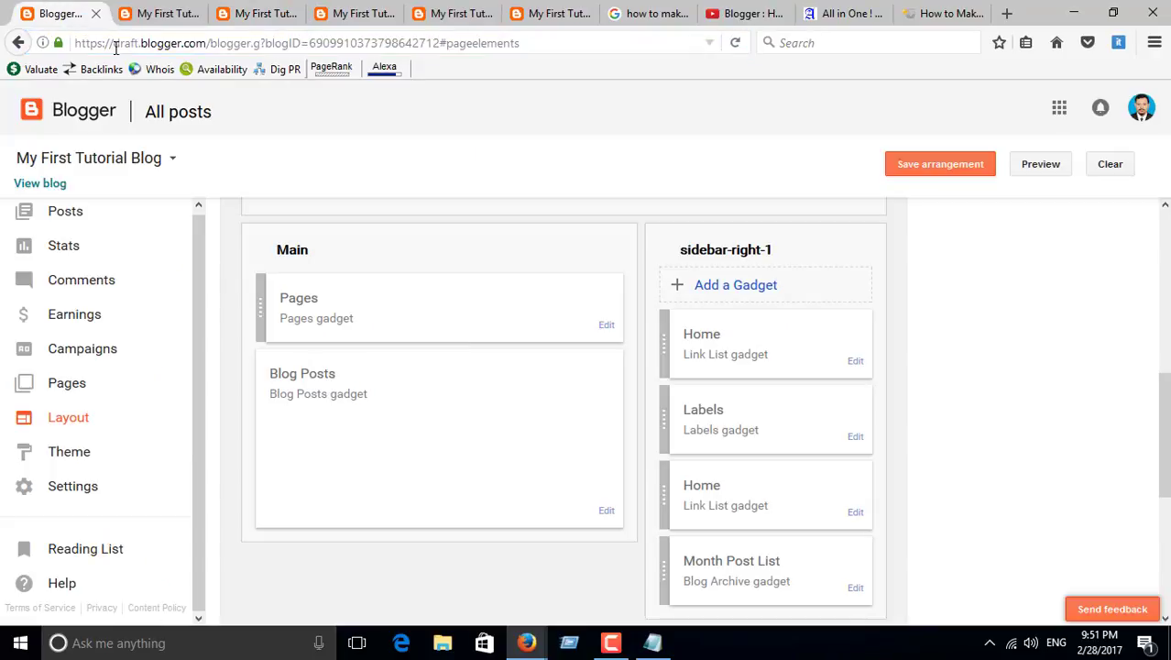
pyautogui.click(855, 510)
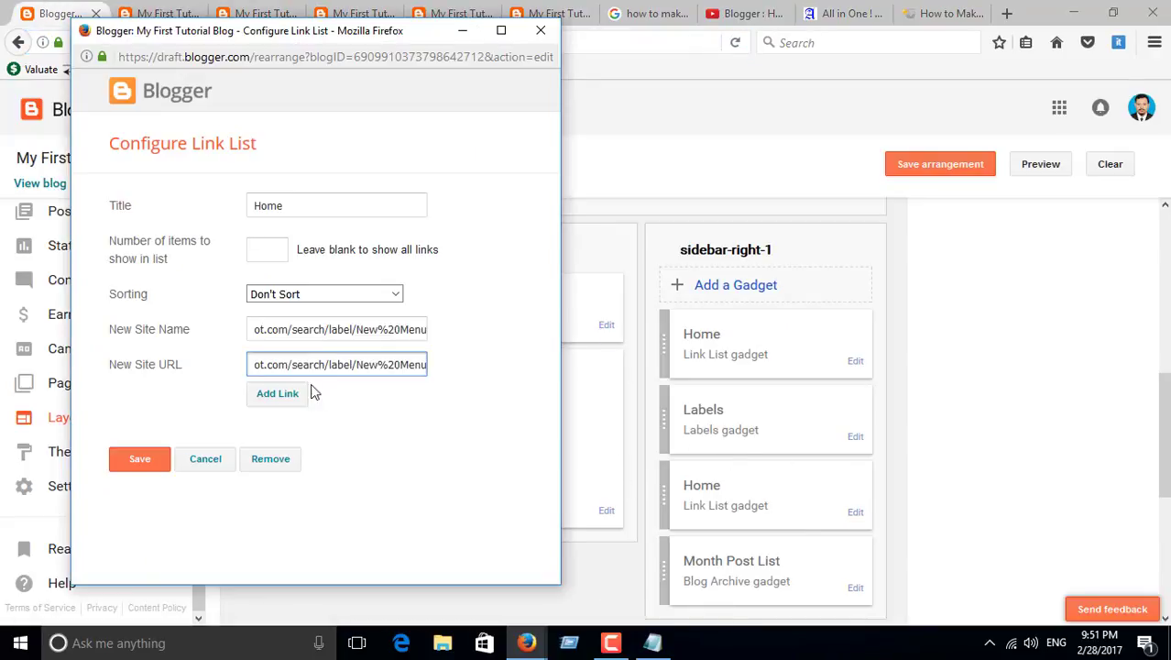
pyautogui.tripleClick(309, 364)
pyautogui.hotkey('ctrl', 'v')
pyautogui.tripleClick(304, 332)
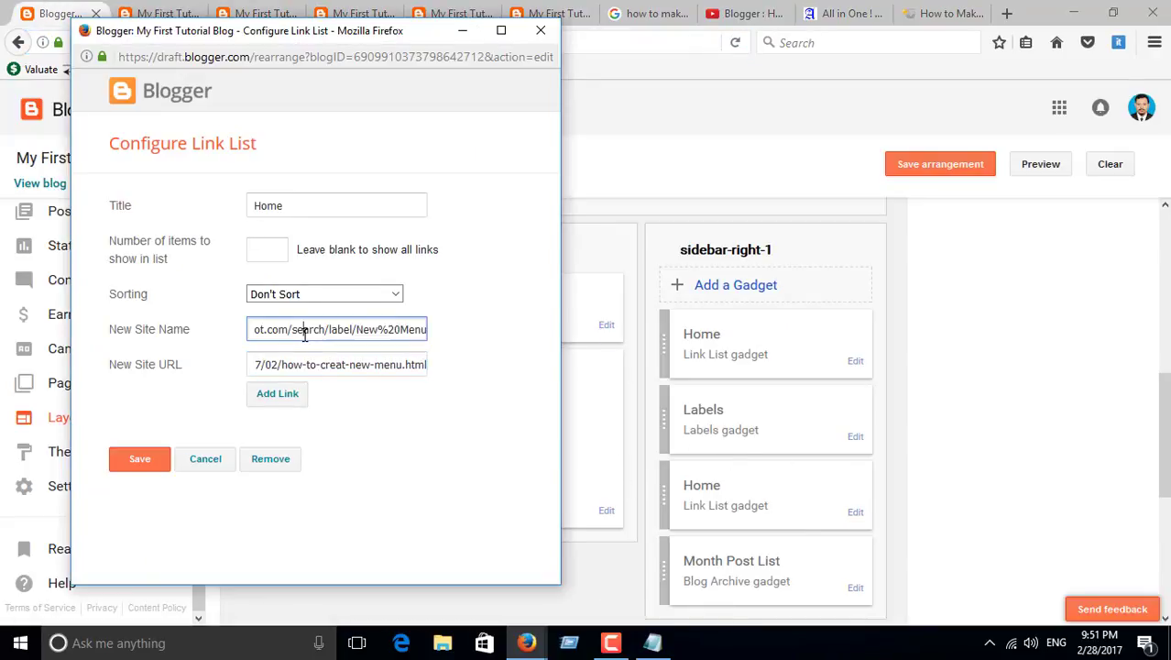
pyautogui.press('BackSpace')
# Copy the How To Creat New Menu post's address and open the These is Menu label page on the live blog
pyautogui.click(256, 13)
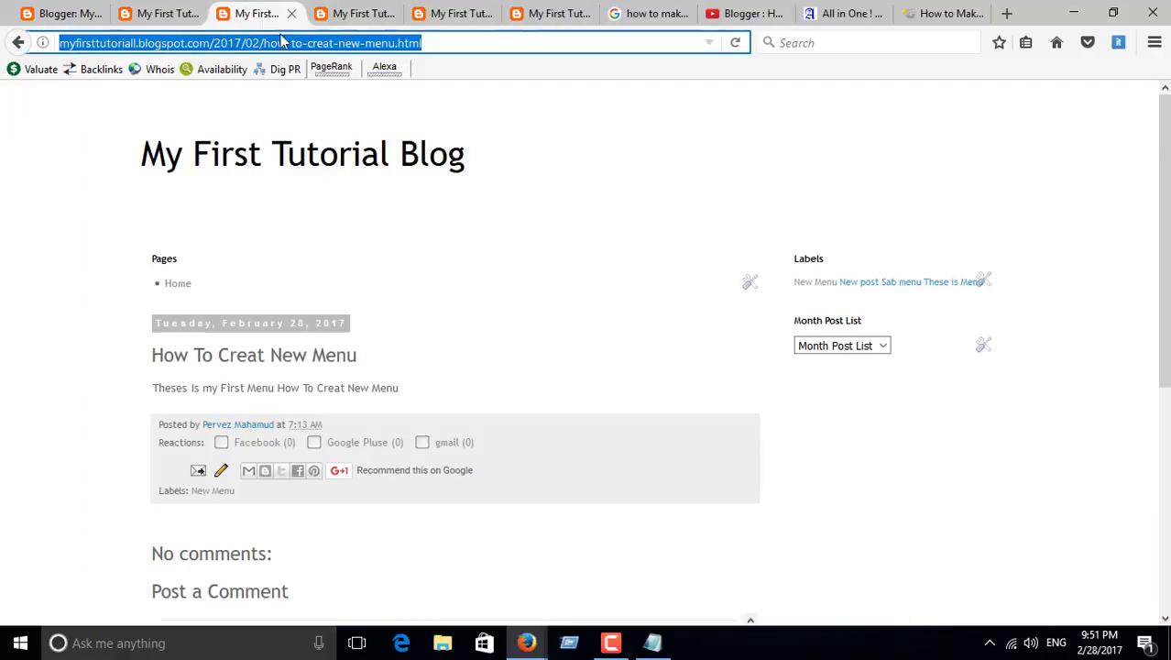
pyautogui.rightClick(284, 46)
pyautogui.click(327, 100)
pyautogui.click(187, 13)
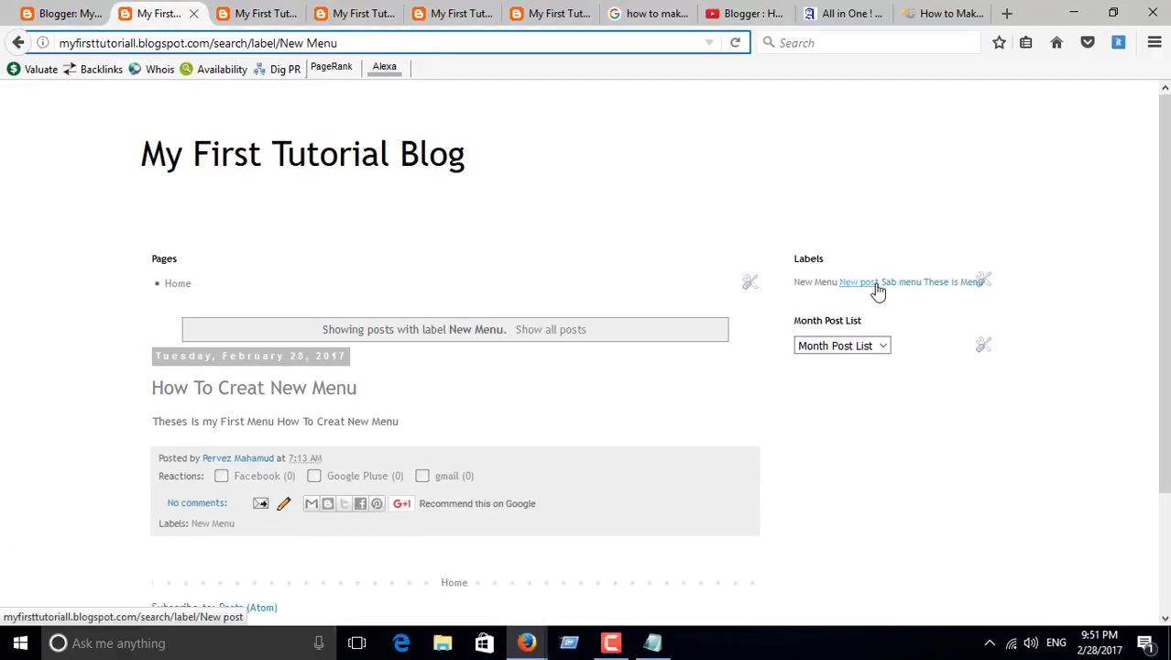
pyautogui.moveTo(339, 43); pyautogui.dragTo(57, 43)
pyautogui.click(946, 286)
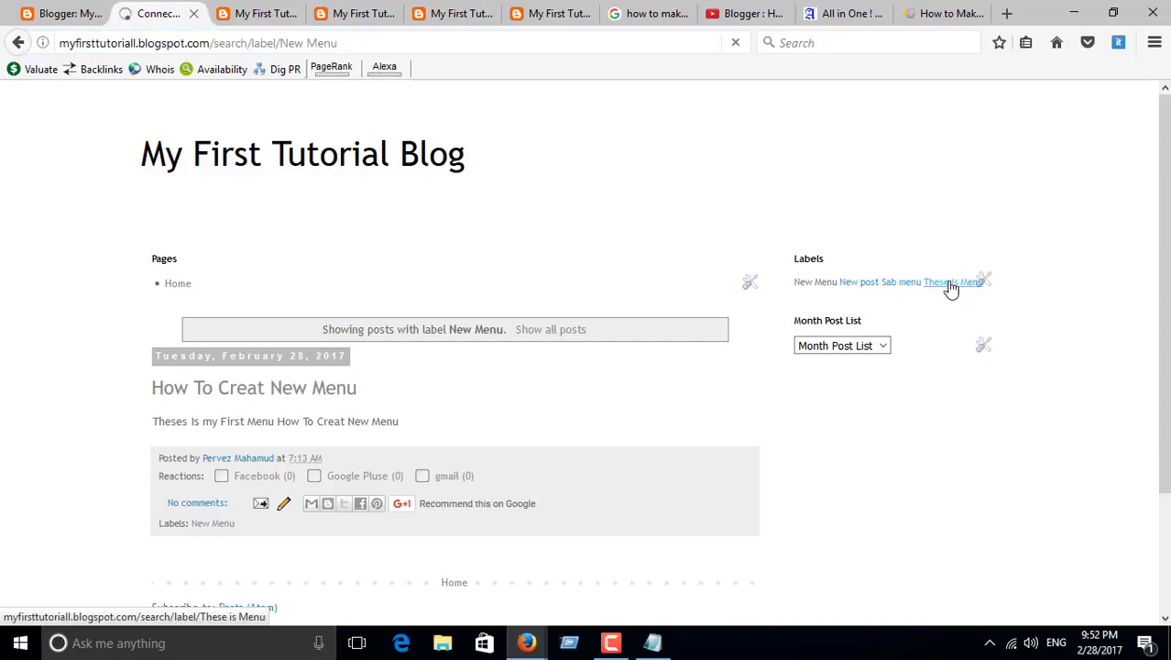
pyautogui.moveTo(280, 43); pyautogui.dragTo(418, 150)
# Paste the copied post address as the Home link list's new site name and clear it again
pyautogui.click(64, 13)
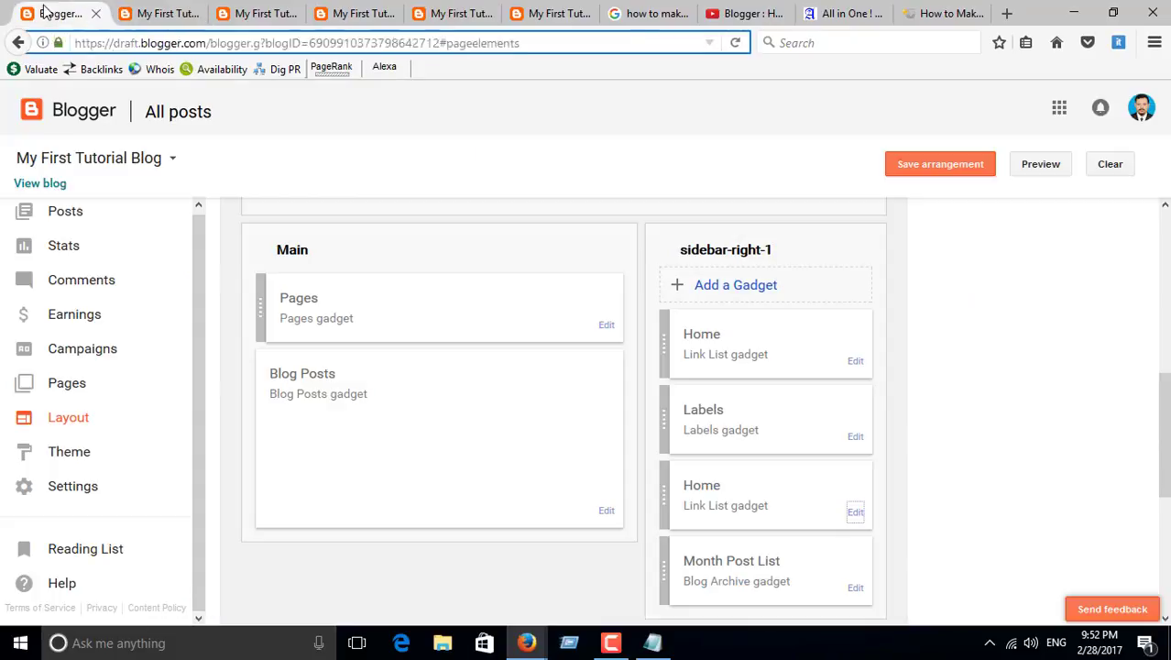
pyautogui.click(527, 644)
pyautogui.click(287, 330)
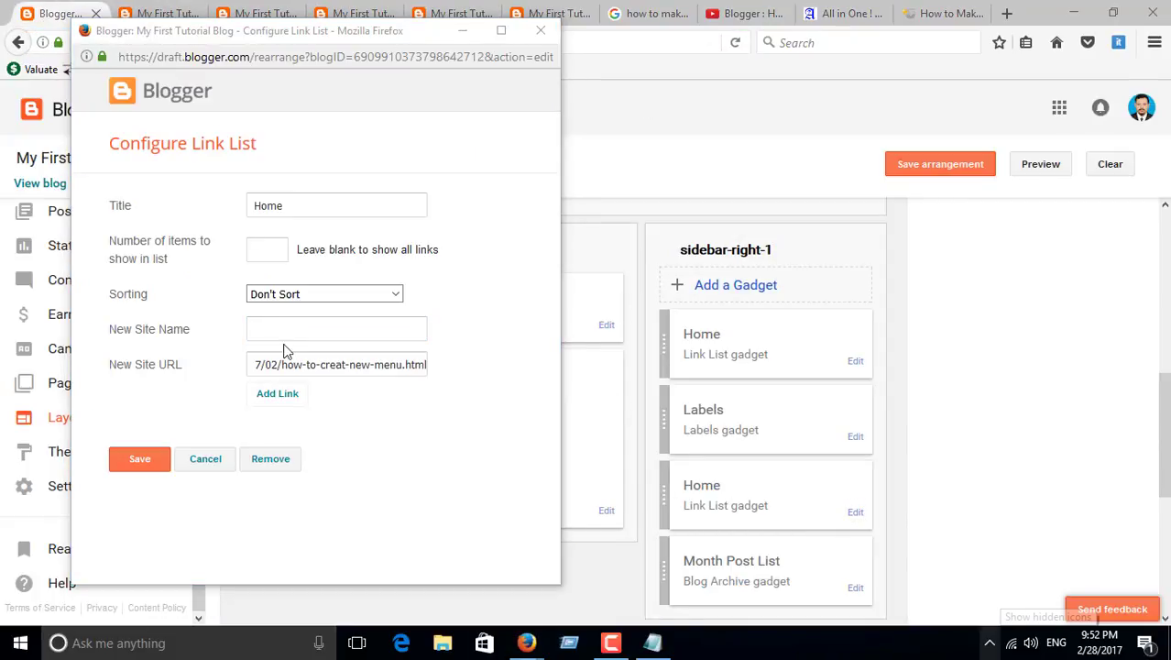
pyautogui.hotkey('ctrl', 'v')
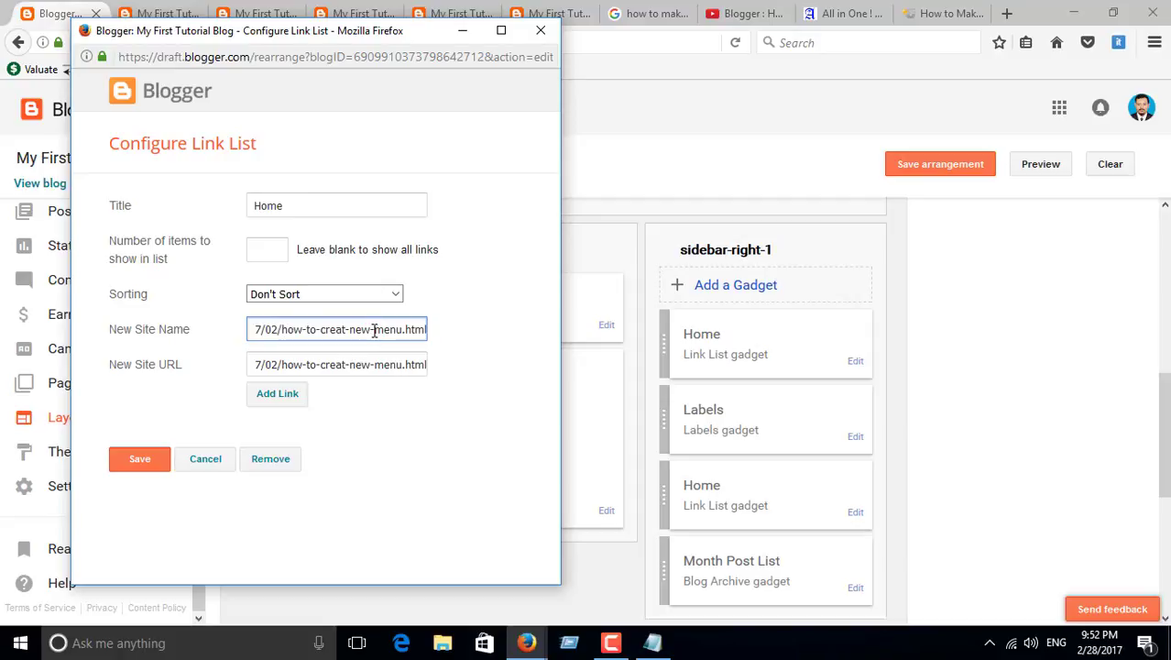
pyautogui.hotkey('ctrl', 'a')
pyautogui.press('BackSpace')
# Copy the These is Menu post title from the live blog and paste it as the lower Home link list's new site name
pyautogui.click(570, 48)
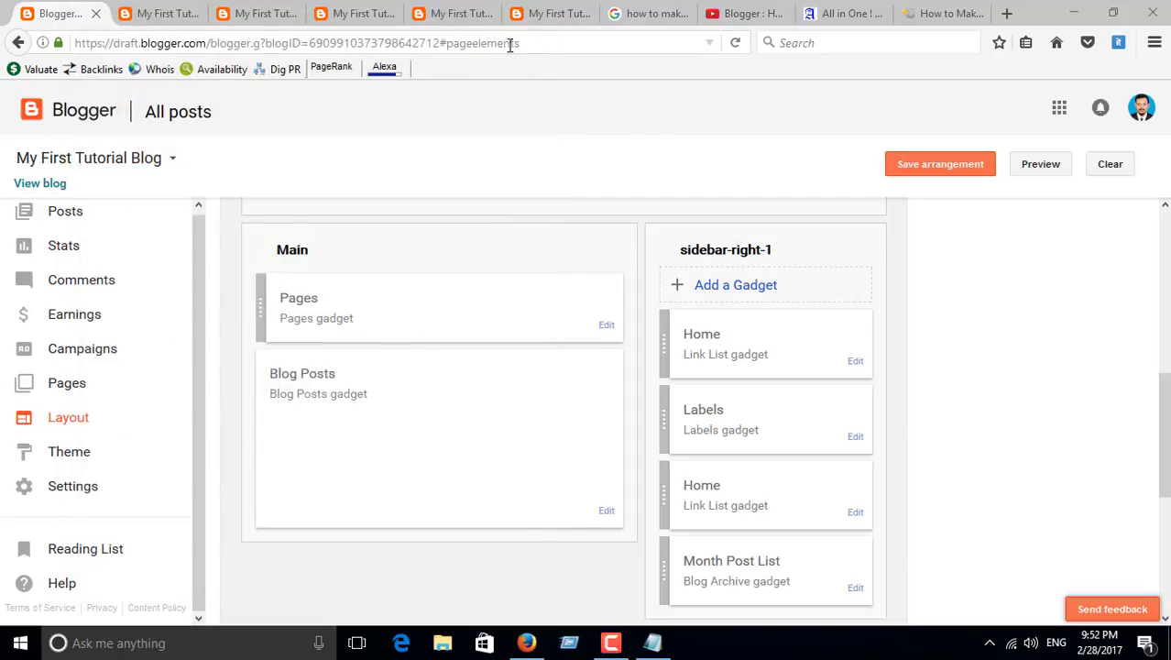
pyautogui.click(172, 17)
pyautogui.moveTo(163, 391)
pyautogui.mouseDown()
pyautogui.moveTo(142, 382)
pyautogui.moveTo(308, 392)
pyautogui.moveTo(161, 392)
pyautogui.mouseUp()
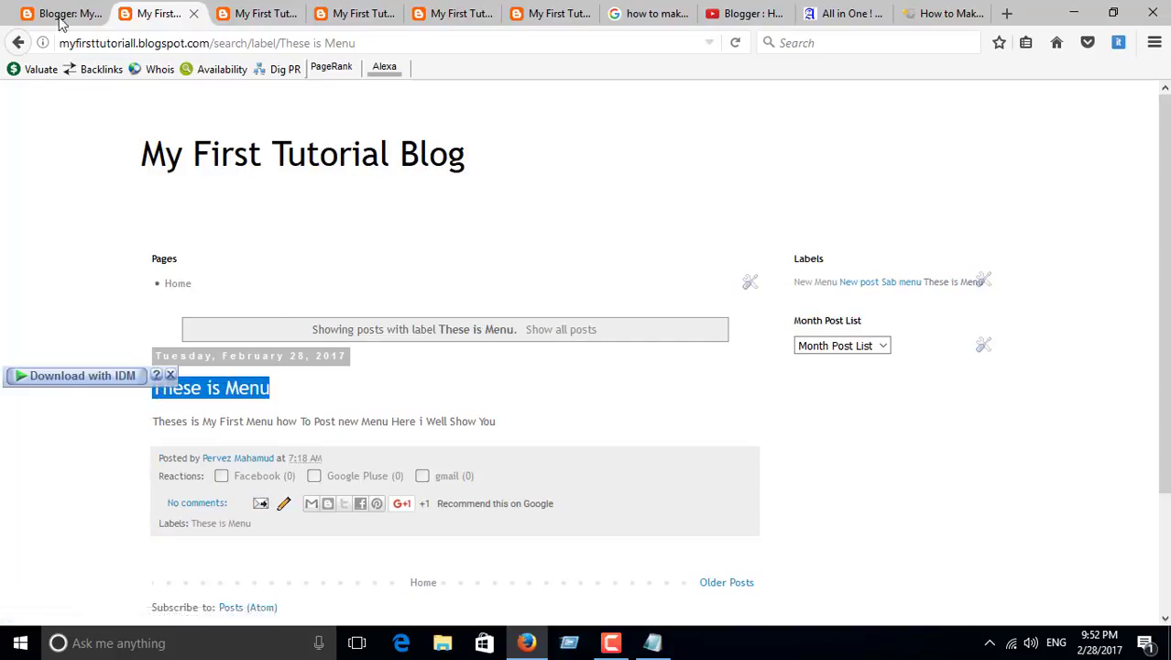
pyautogui.click(60, 12)
pyautogui.click(855, 512)
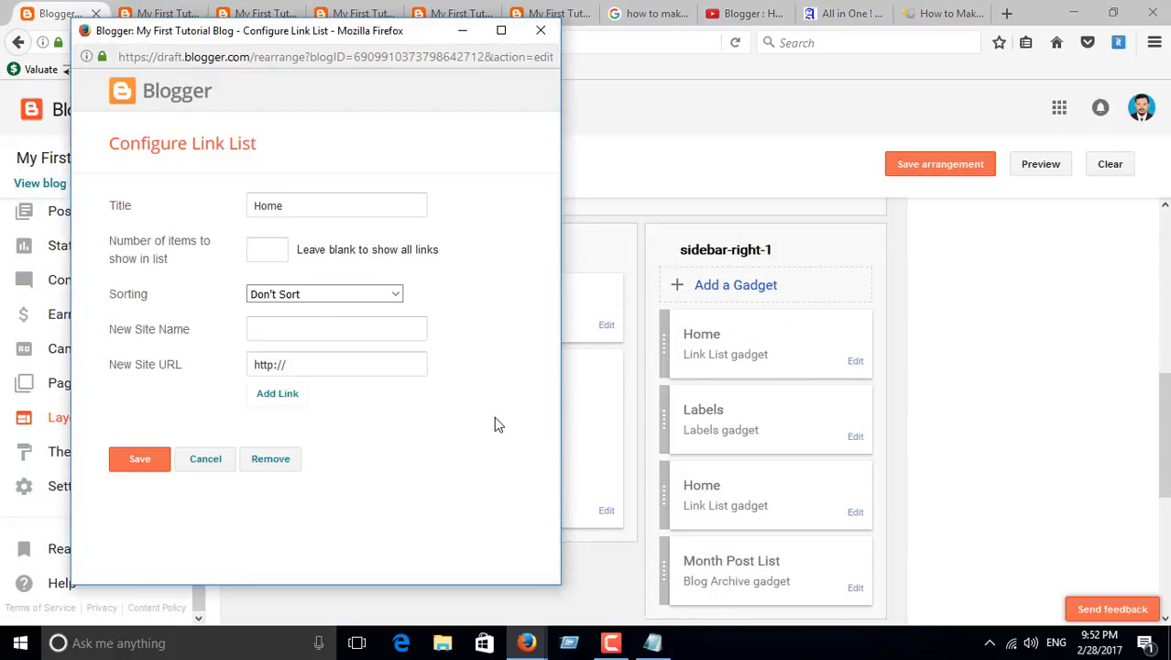
pyautogui.click(298, 328)
pyautogui.hotkey('ctrl', 'v')
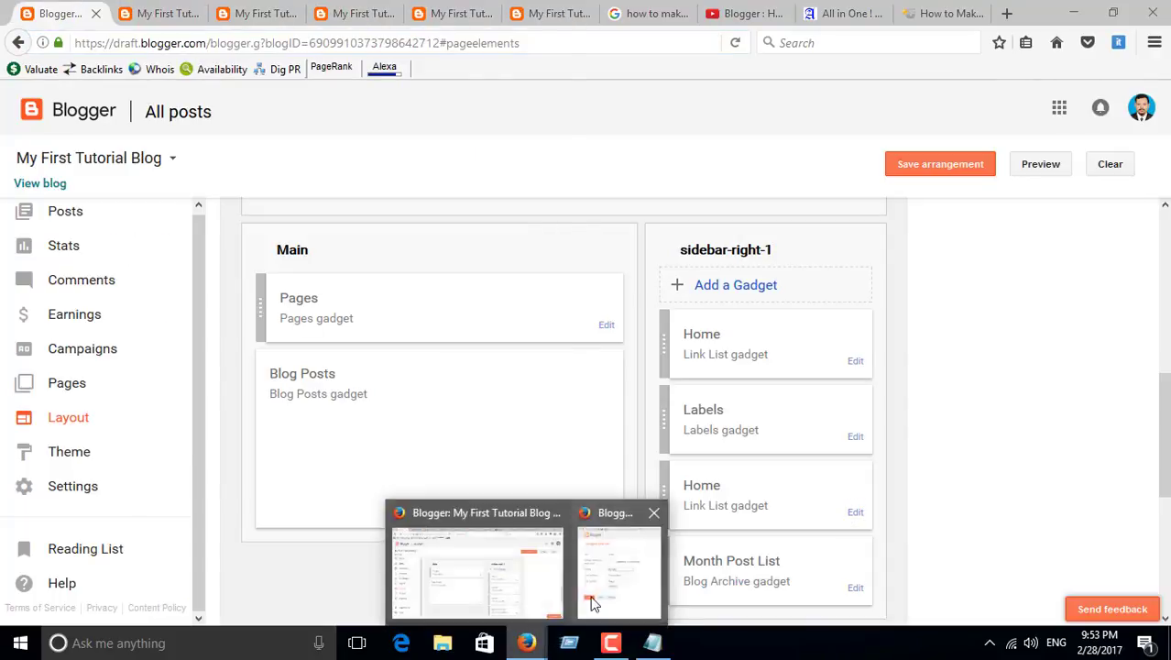
# Paste the These is Menu label page address as the new site URL, add the link and save the link list
pyautogui.click(469, 562)
pyautogui.click(171, 359)
pyautogui.hotkey('ctrl', 'v')
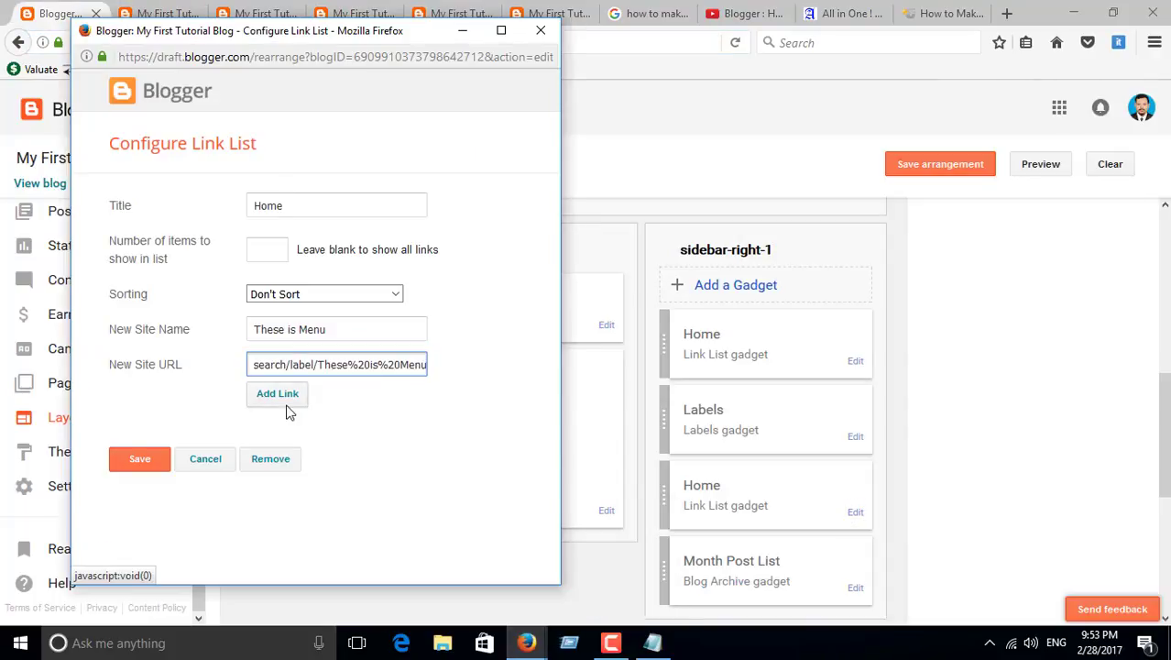
pyautogui.click(282, 395)
pyautogui.click(144, 461)
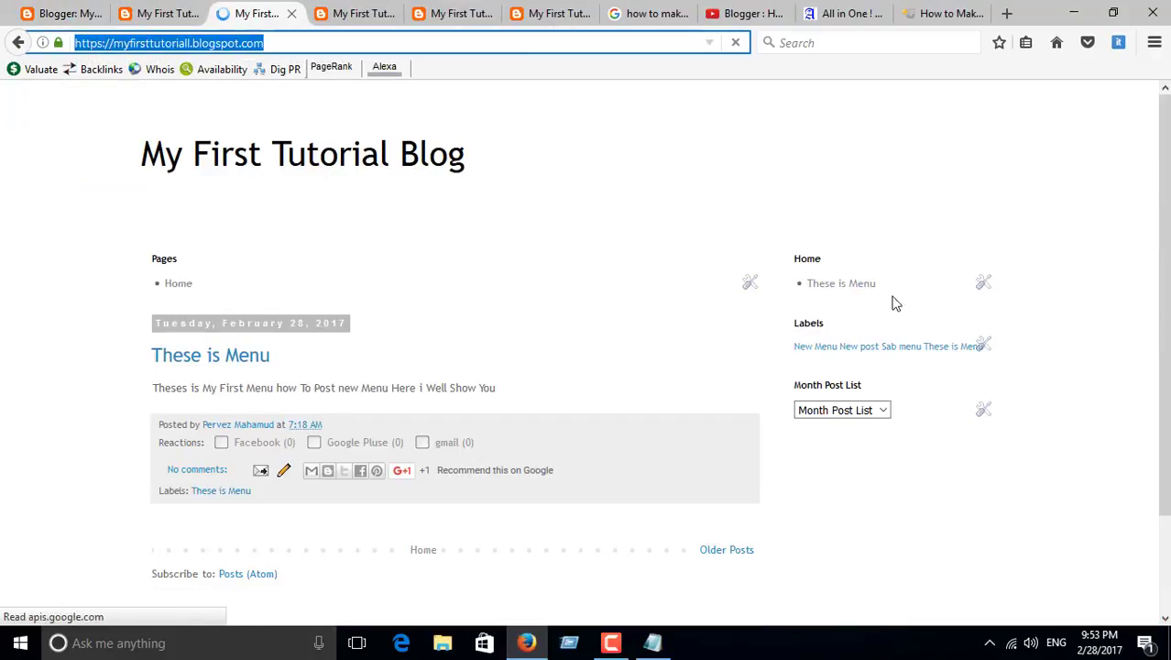
# Copy the New Menu label page's address from the live blog and paste it as the lower Home link list's new site URL
pyautogui.click(827, 350)
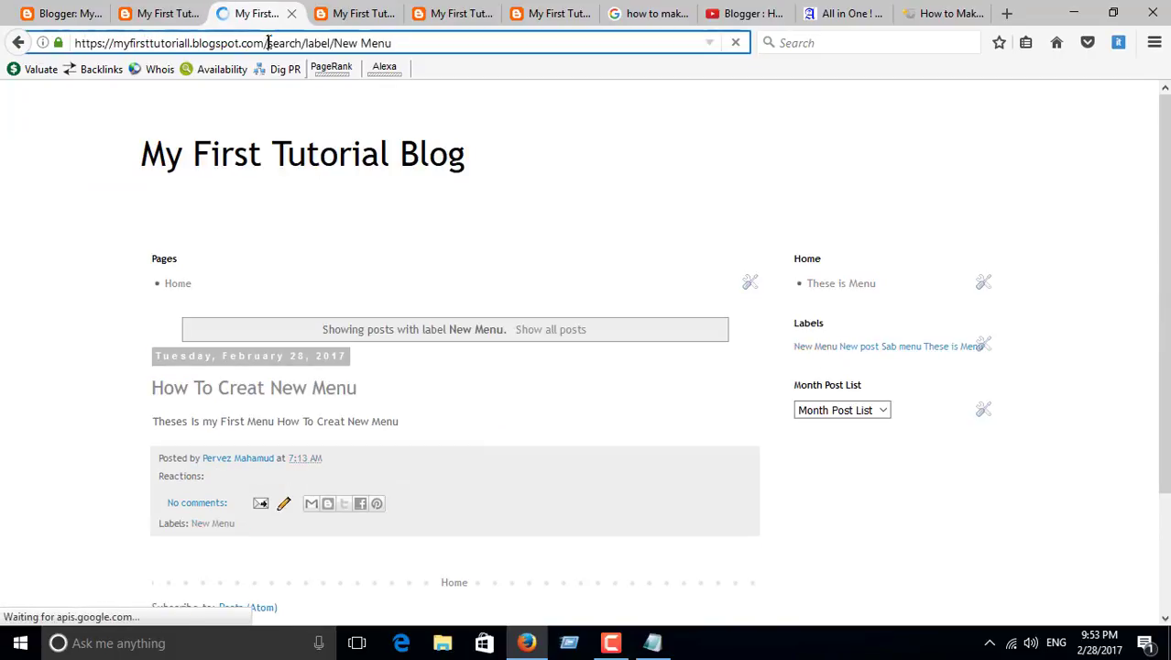
pyautogui.click(340, 42)
pyautogui.click(92, 14)
pyautogui.click(855, 512)
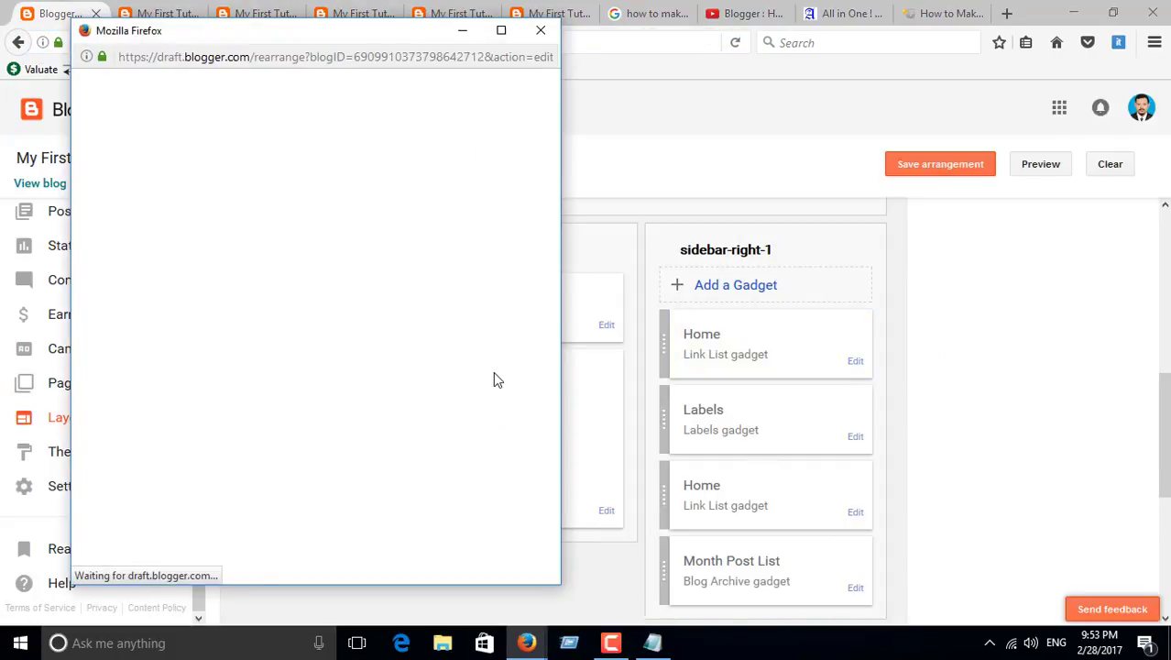
pyautogui.moveTo(295, 364); pyautogui.dragTo(227, 364)
pyautogui.hotkey('ctrl', 'v')
# Name the new link _New Menu, add it, save the link list and view the live blog
pyautogui.click(283, 331)
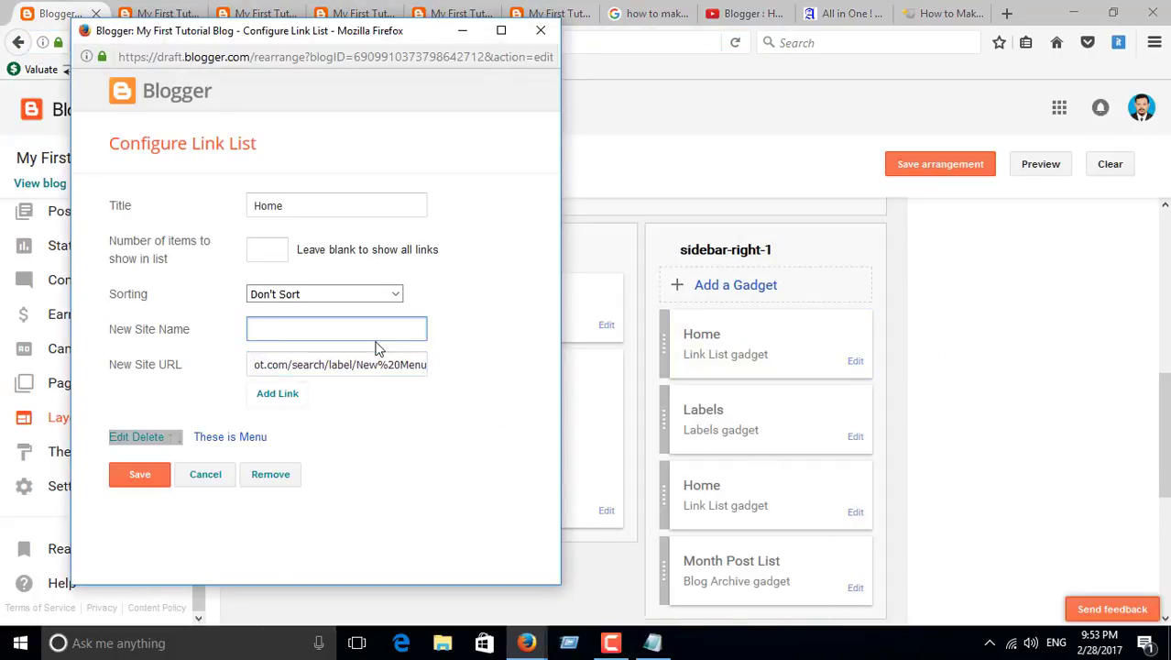
pyautogui.write('New Menu')
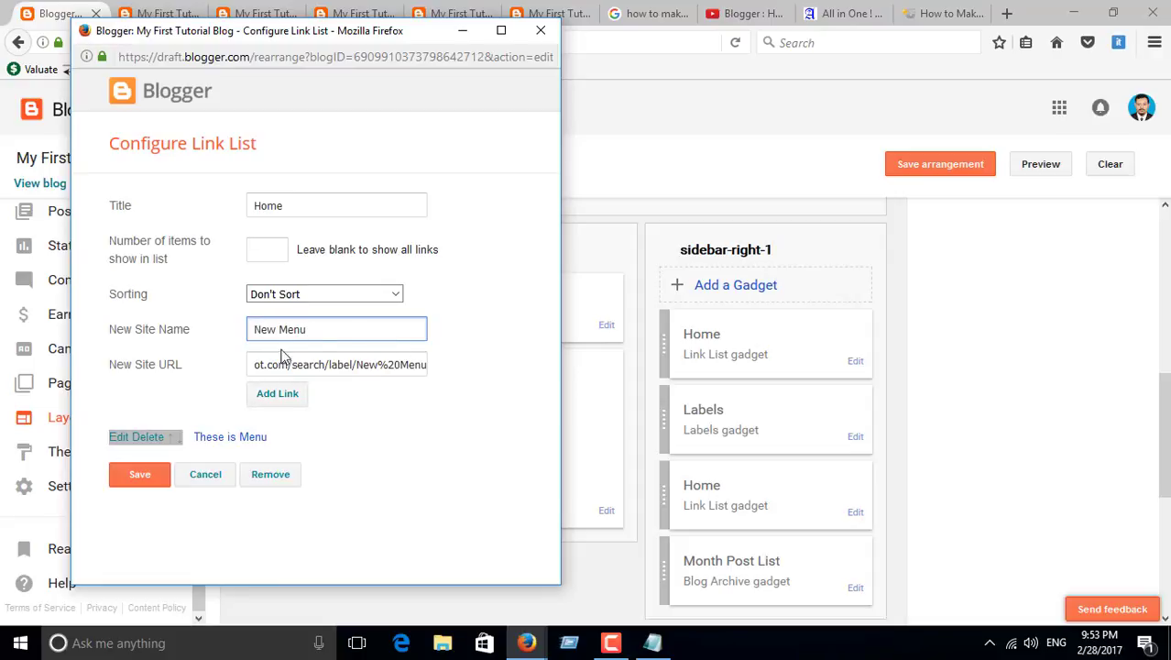
pyautogui.click(278, 395)
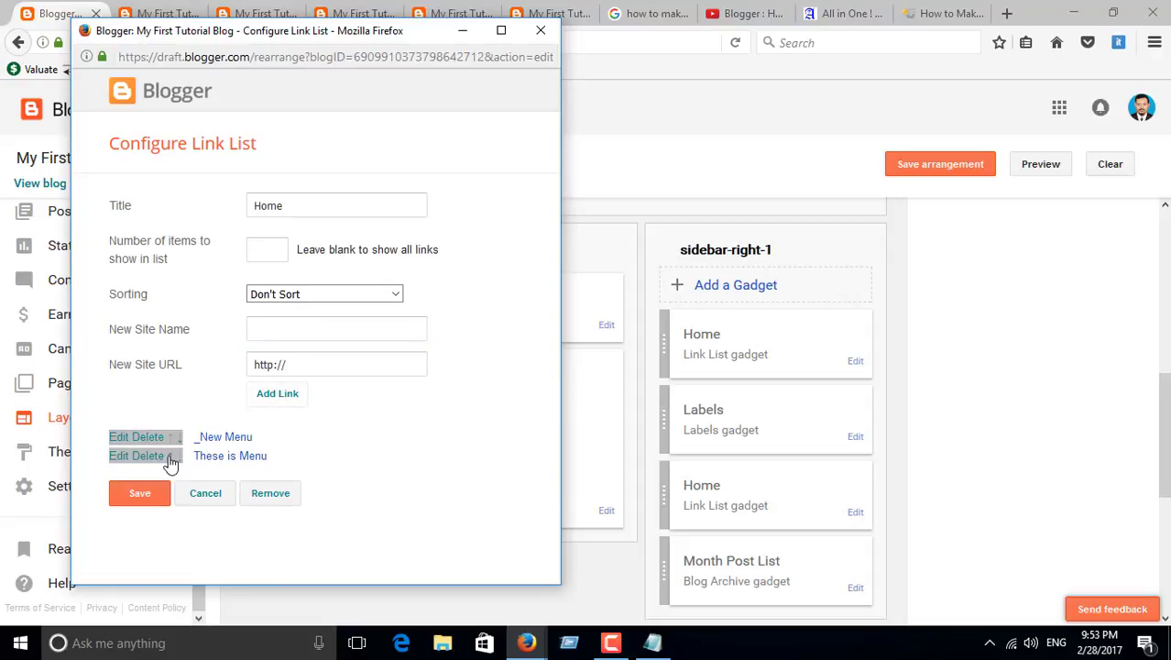
pyautogui.click(138, 492)
pyautogui.click(646, 120)
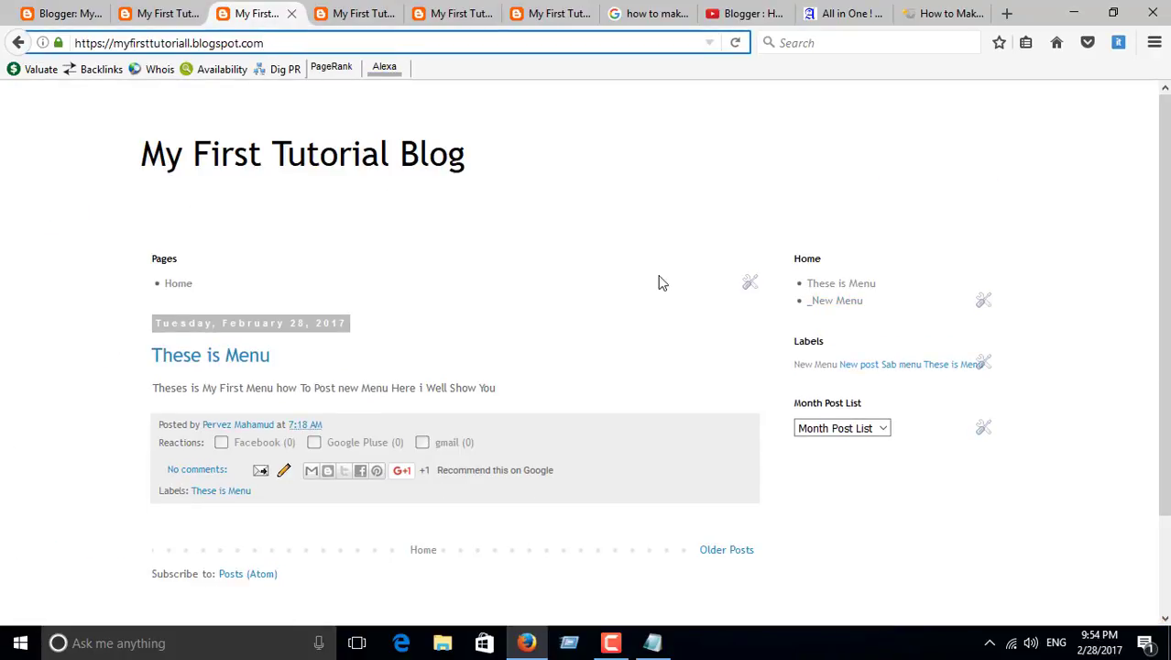
# Open the _New Menu link's name for editing in the lower Home link list, save the list and view the blog
pyautogui.click(158, 13)
pyautogui.click(61, 13)
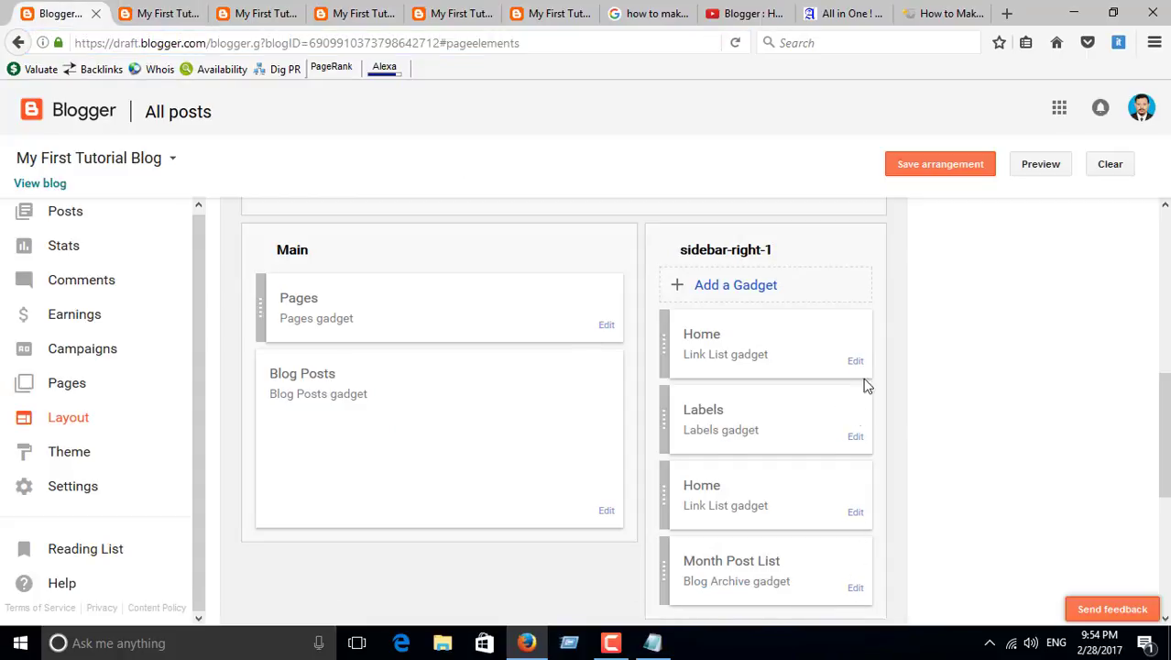
pyautogui.click(855, 511)
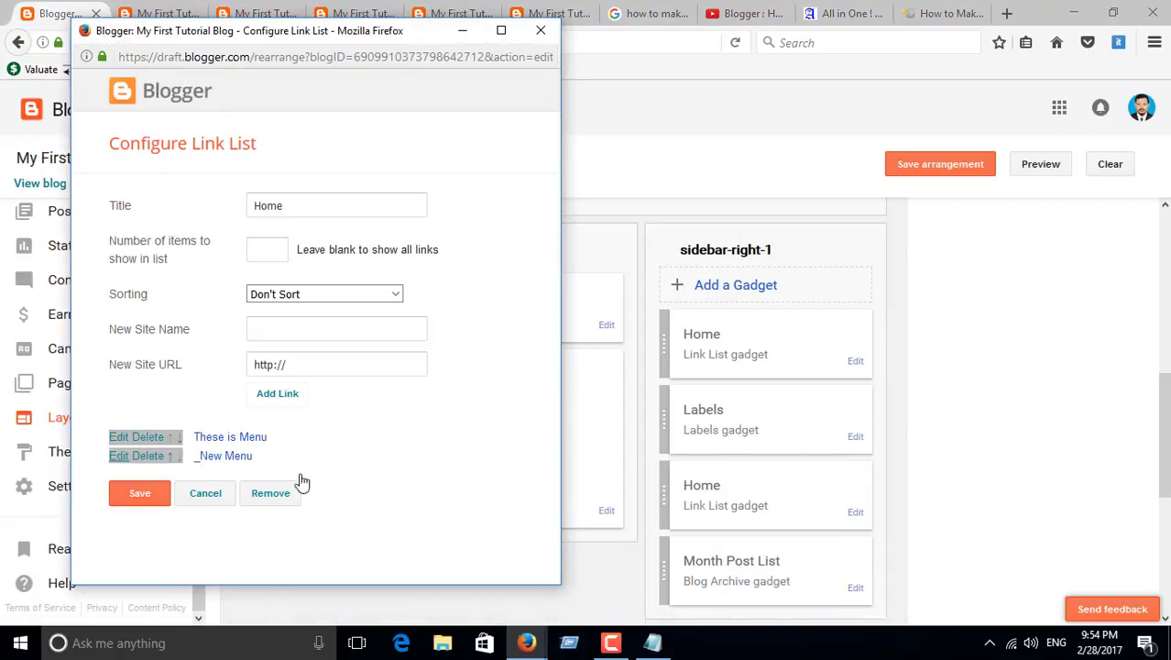
pyautogui.click(299, 463)
pyautogui.hotkey('ctrl', 'a')
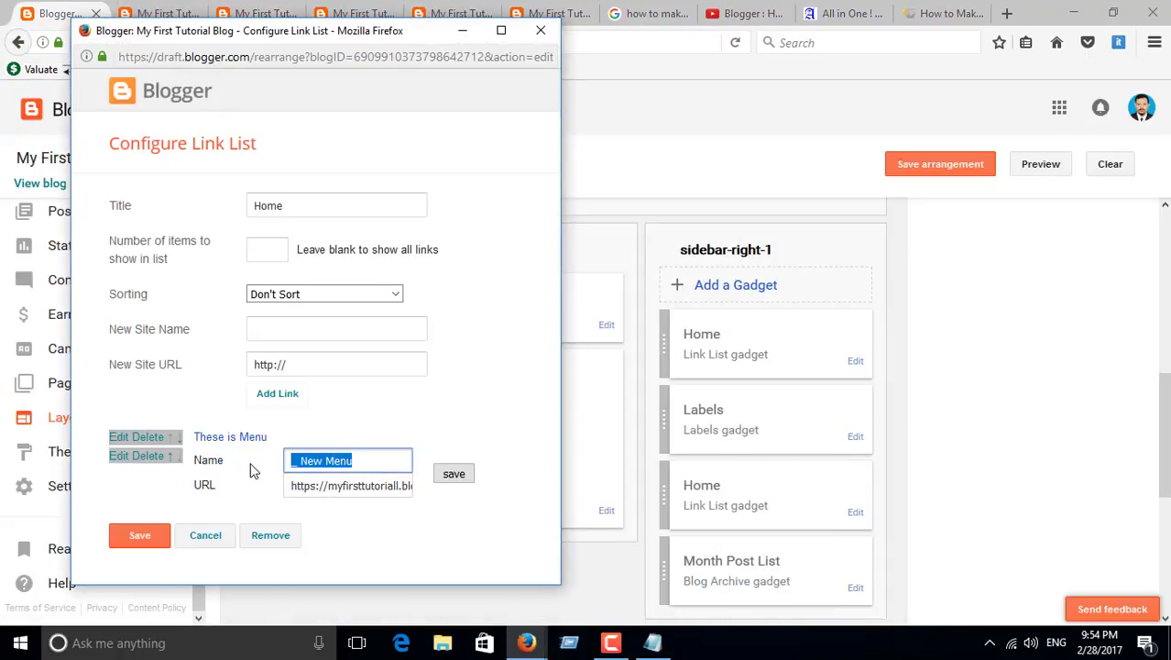
pyautogui.click(129, 541)
pyautogui.click(657, 129)
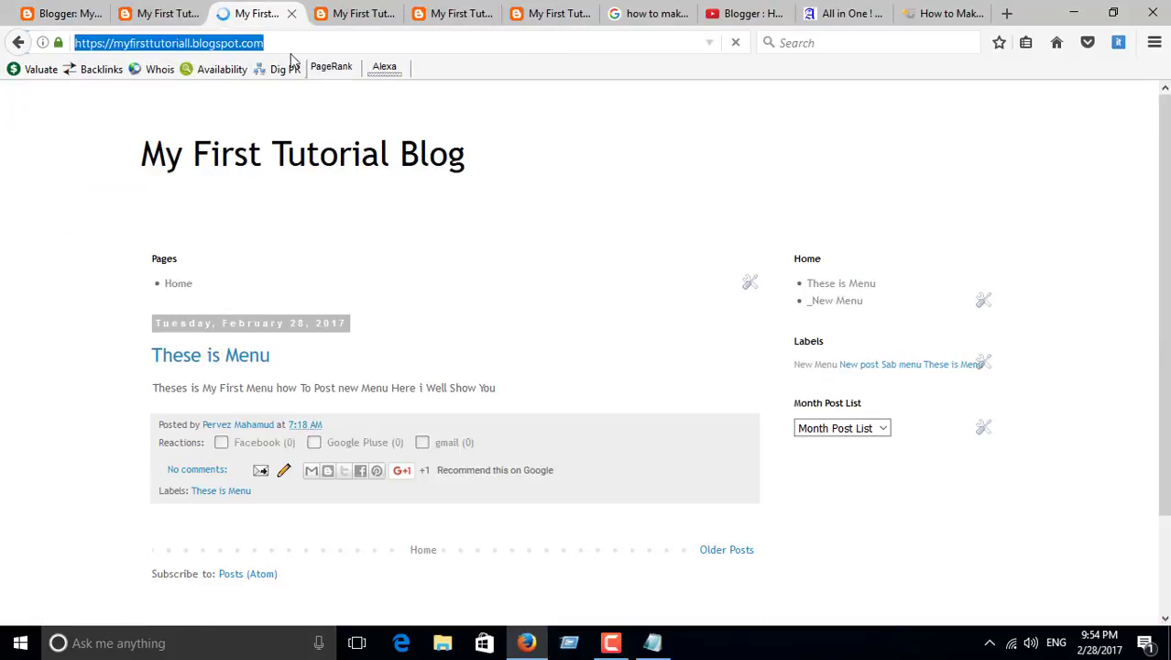
# Remove the lower Home link list gadget from the sidebar and view the blog
pyautogui.hotkey('ctrl', '1')
pyautogui.click(855, 511)
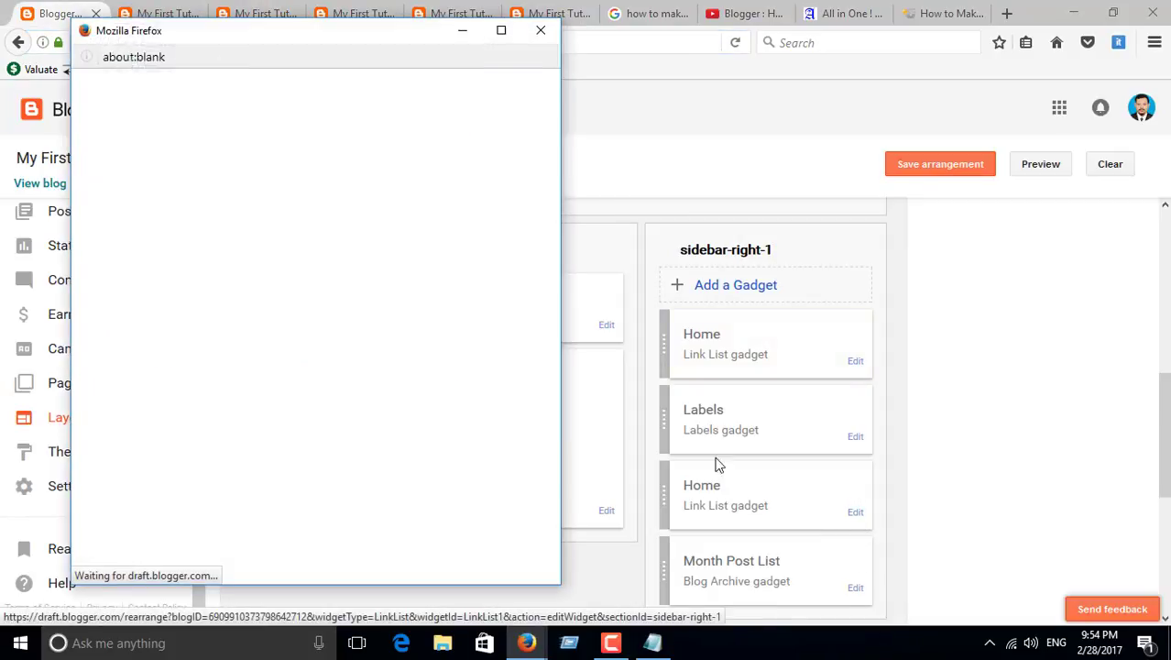
pyautogui.click(271, 489)
pyautogui.click(334, 294)
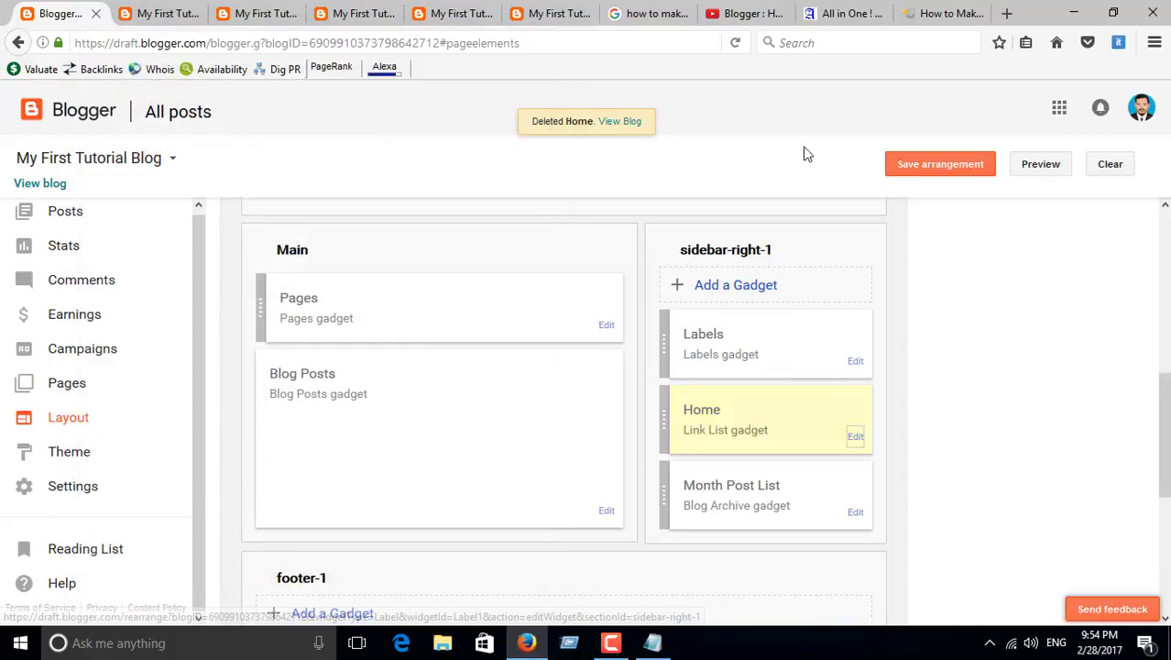
pyautogui.click(624, 122)
# Close the extra blog page and examine the title and sidebar on the live blog
pyautogui.click(184, 13)
pyautogui.click(196, 13)
pyautogui.click(87, 12)
pyautogui.click(165, 13)
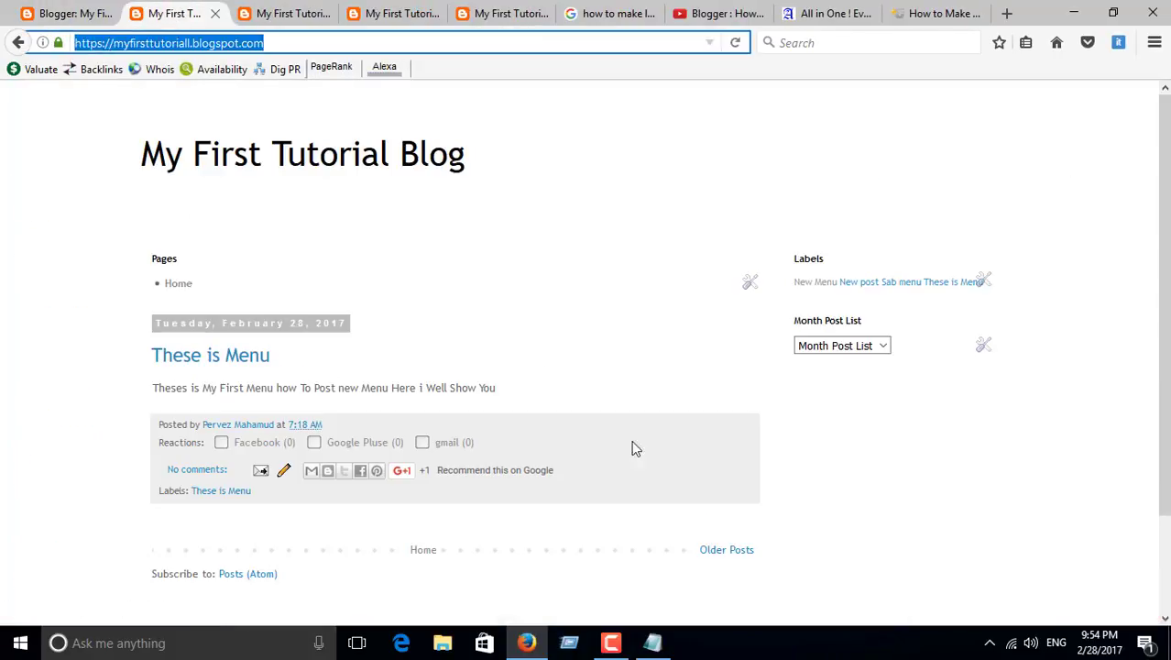
pyautogui.moveTo(1163, 174)
pyautogui.mouseDown()
pyautogui.moveTo(1163, 273)
pyautogui.moveTo(1162, 172)
pyautogui.mouseUp()
pyautogui.moveTo(143, 154); pyautogui.dragTo(533, 168)
pyautogui.click(64, 12)
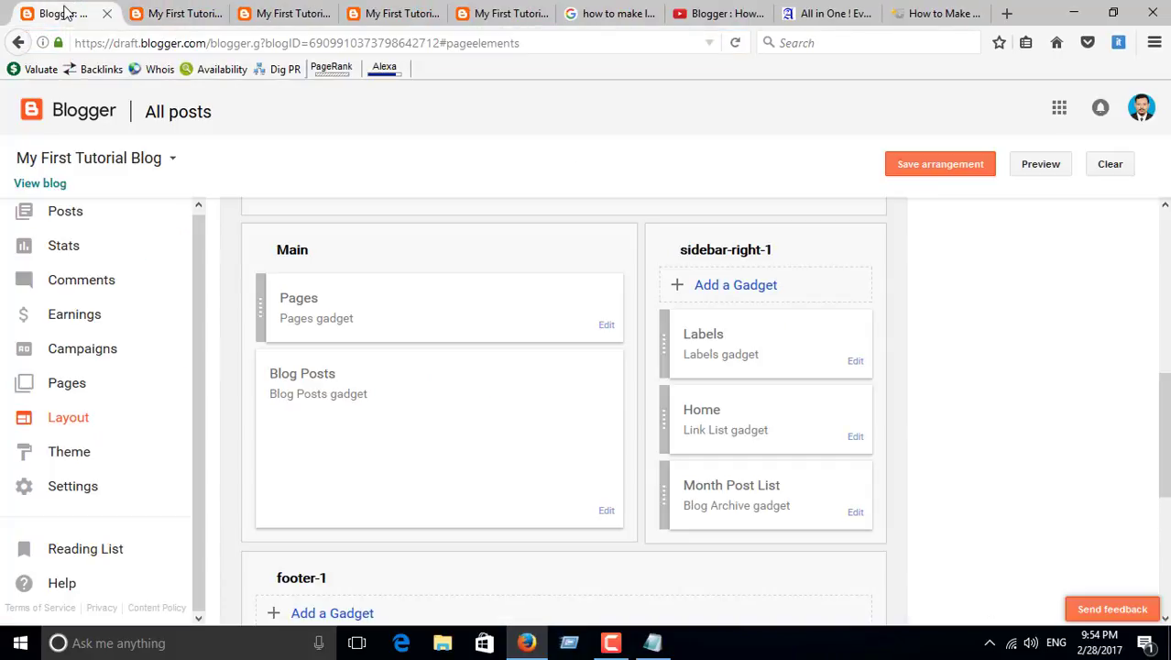
# Open the AdWords sign-up from the blog's Campaigns page and go back to the Theme page
pyautogui.click(101, 216)
pyautogui.click(110, 400)
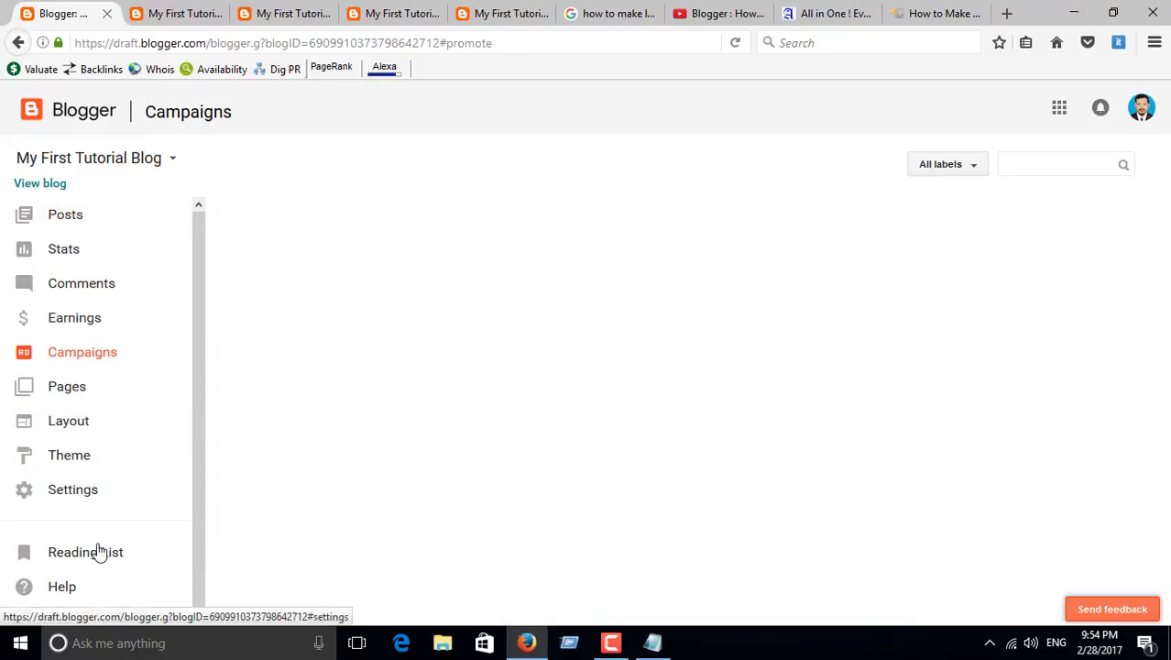
pyautogui.click(69, 454)
pyautogui.scroll(-5, 361, 437)
pyautogui.scroll(5, 362, 437)
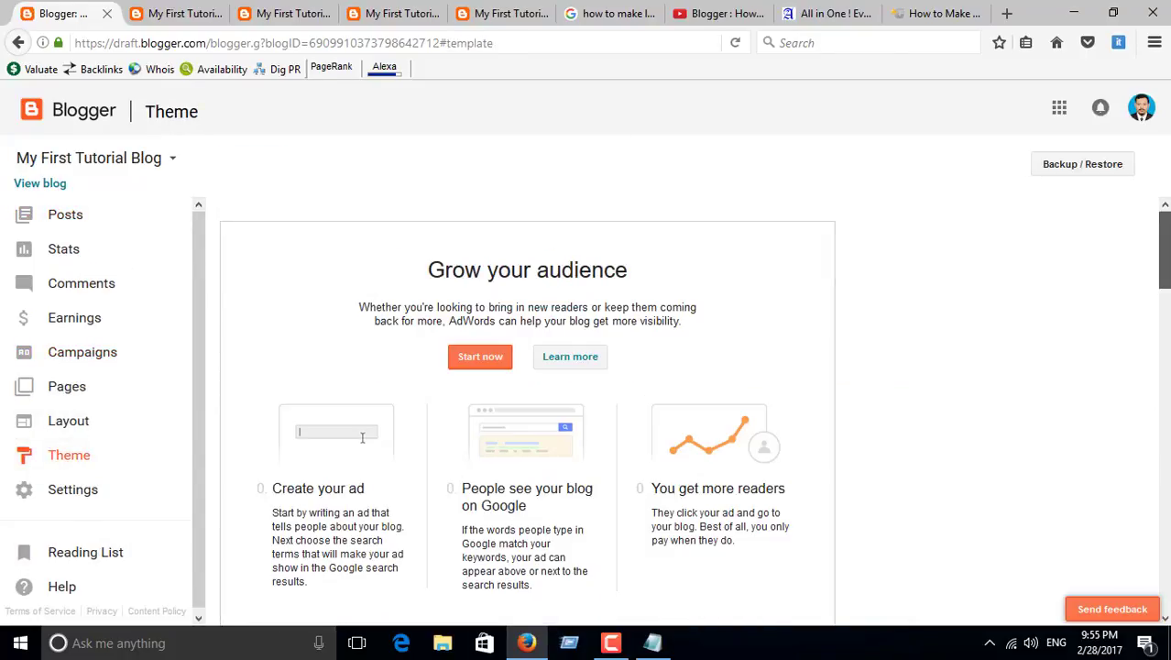
pyautogui.click(481, 361)
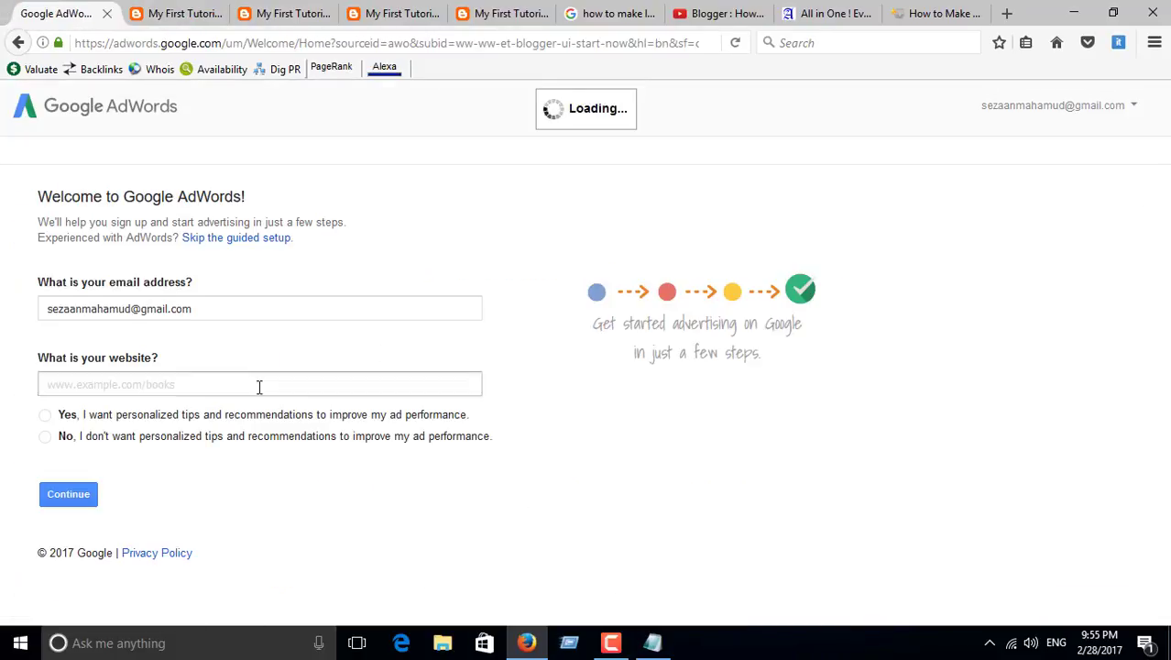
pyautogui.click(17, 42)
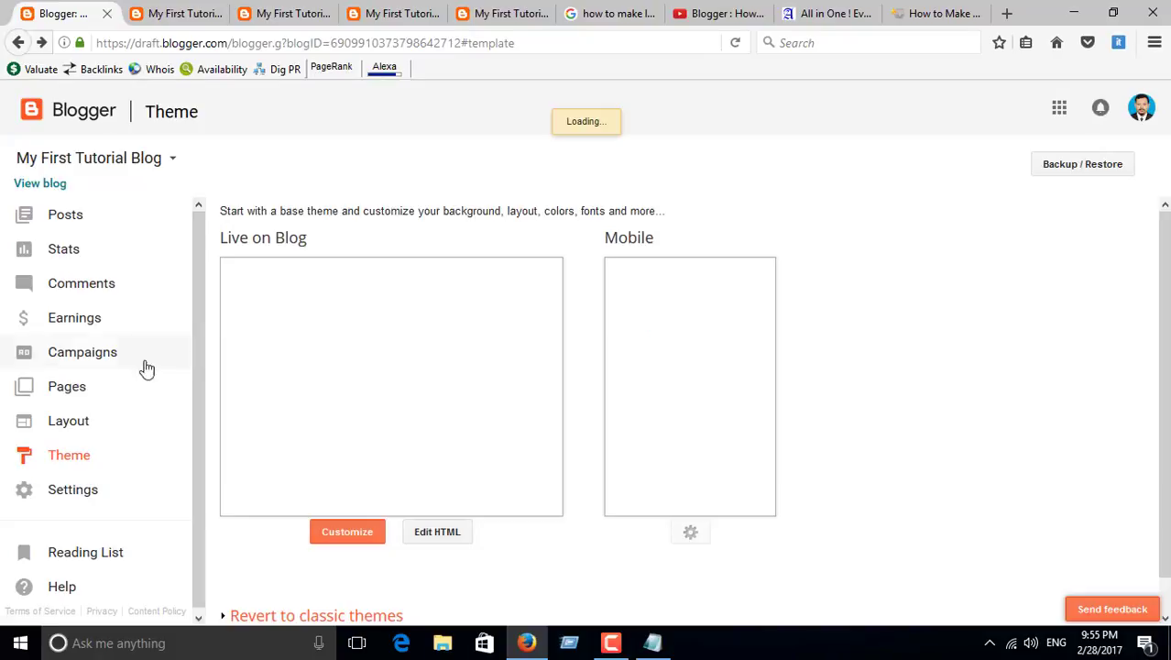
# Examine the gadget arrangement on the blog's Layout page
pyautogui.click(156, 417)
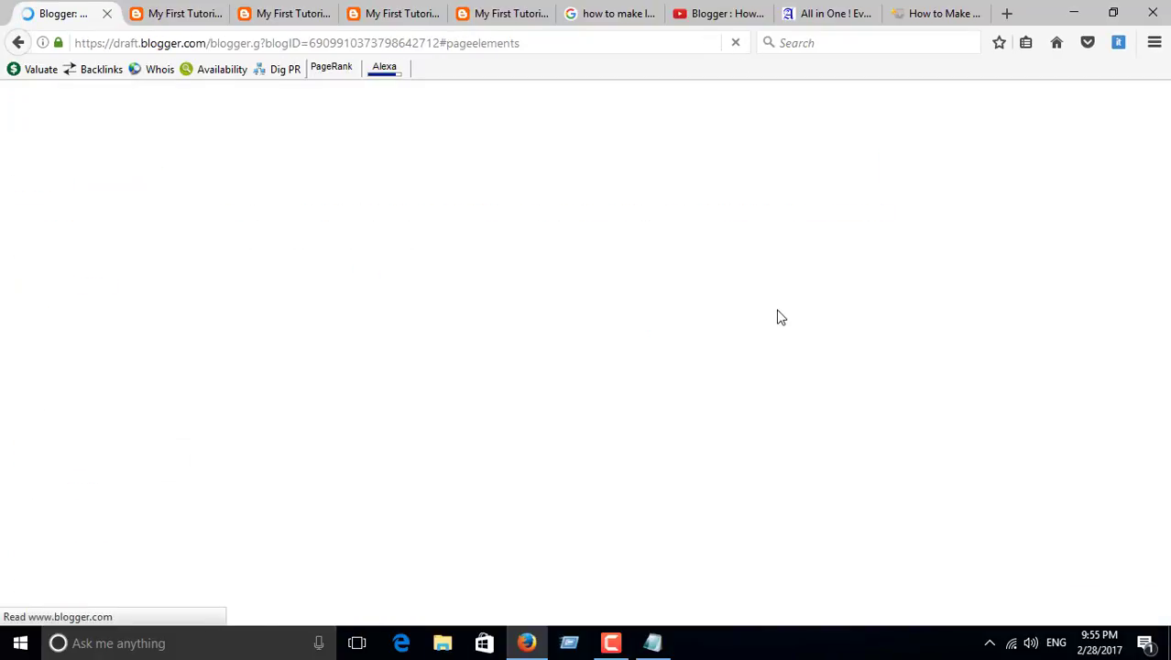
pyautogui.click(163, 8)
pyautogui.click(52, 8)
pyautogui.moveTo(1163, 275); pyautogui.dragTo(1163, 359)
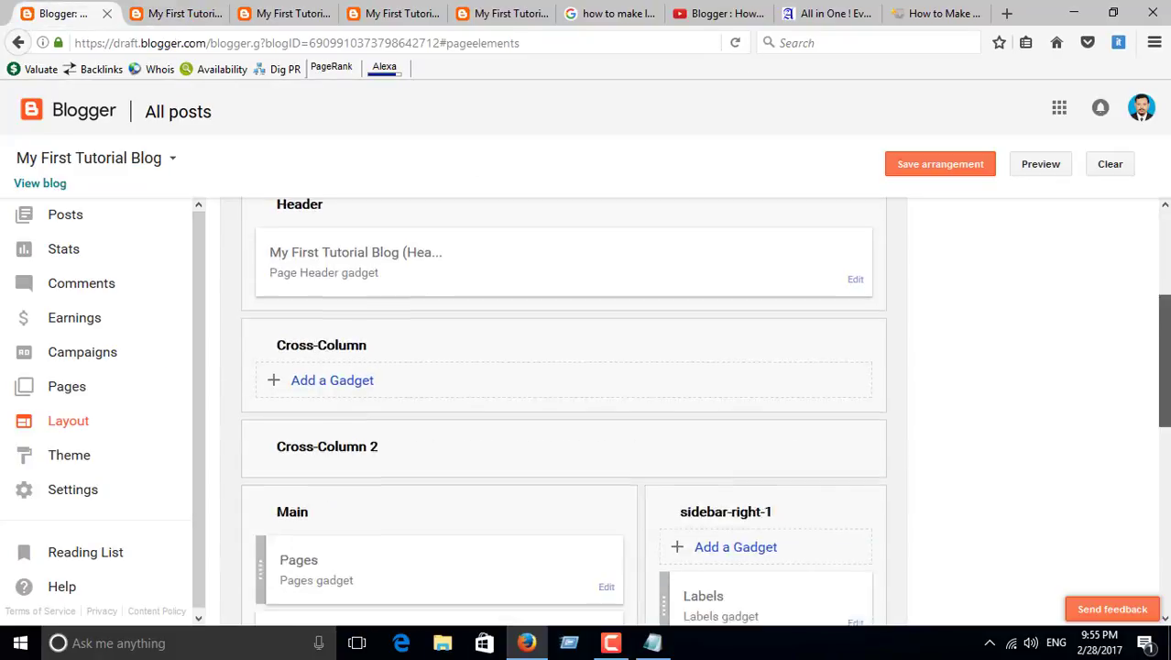
pyautogui.scroll(-3, 564, 413)
pyautogui.scroll(2, 563, 412)
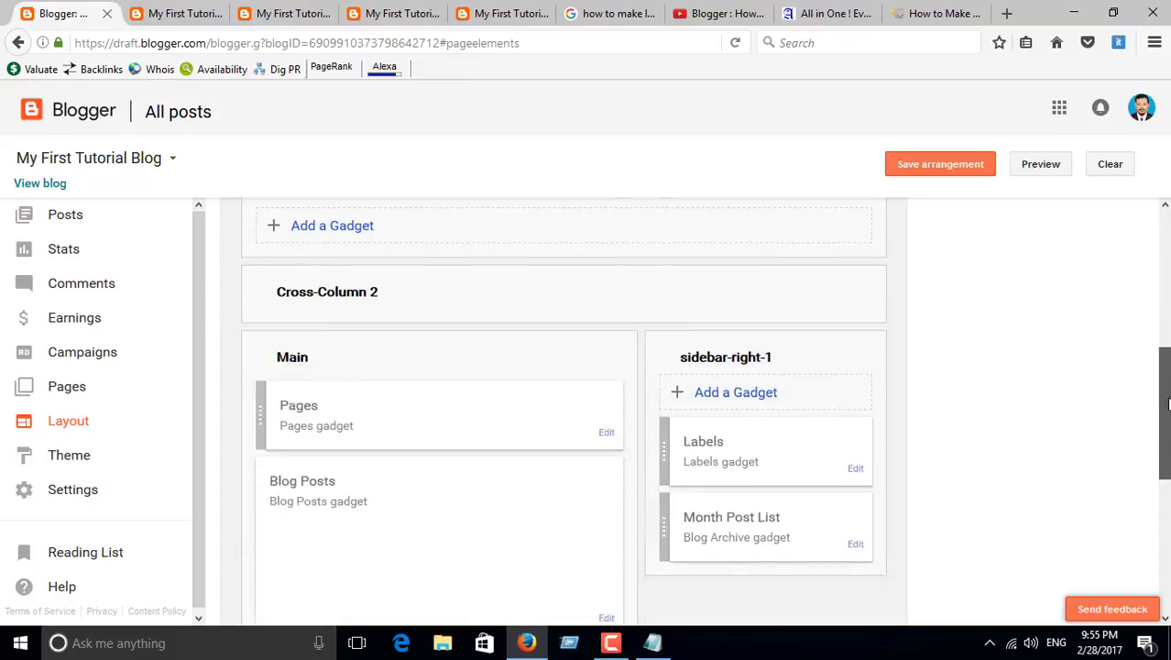
# Open the theme customizer's advanced Blog Title settings, checking the current title on the live blog
pyautogui.click(67, 455)
pyautogui.click(353, 530)
pyautogui.click(174, 13)
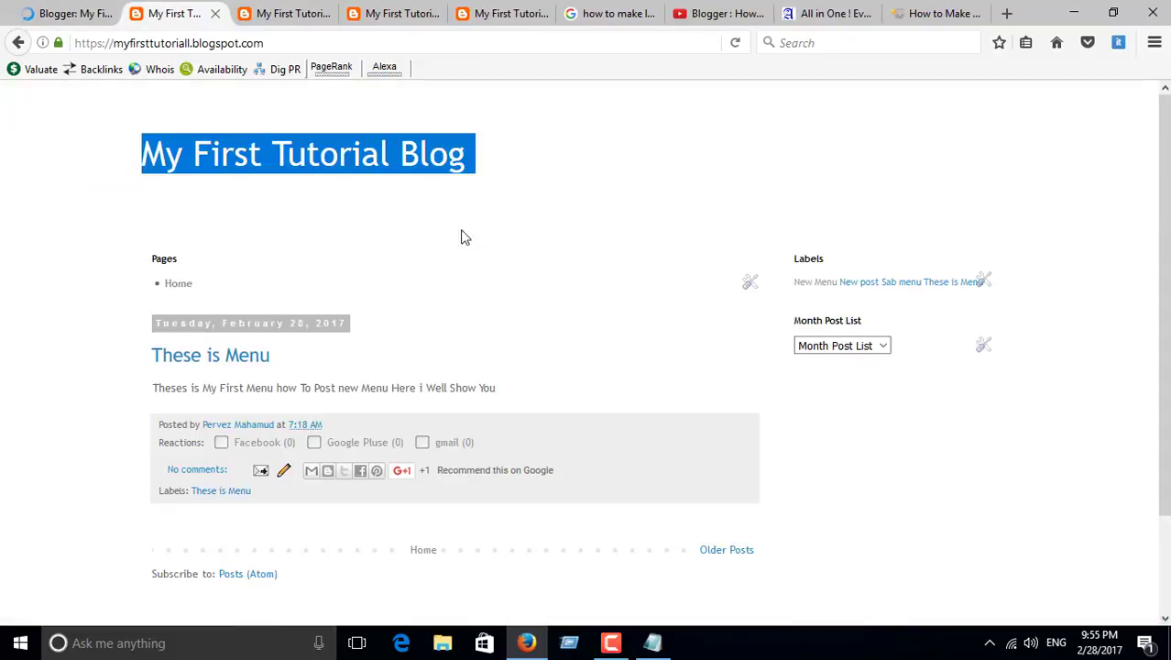
pyautogui.moveTo(122, 125); pyautogui.dragTo(476, 147)
pyautogui.click(64, 13)
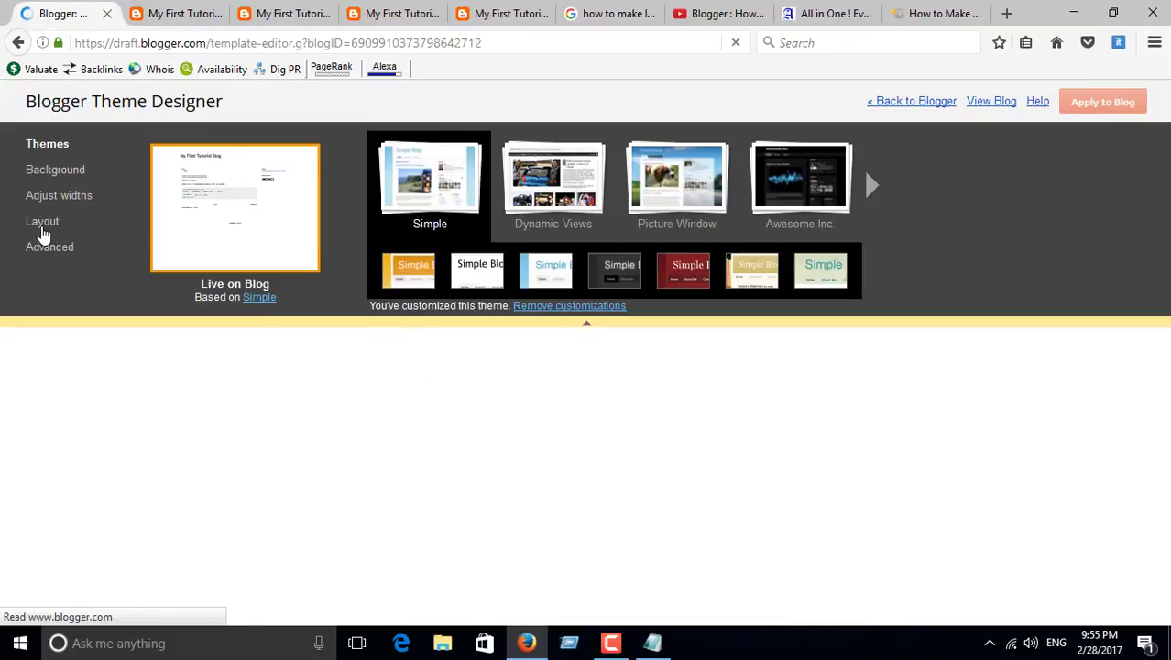
pyautogui.click(43, 225)
pyautogui.click(48, 249)
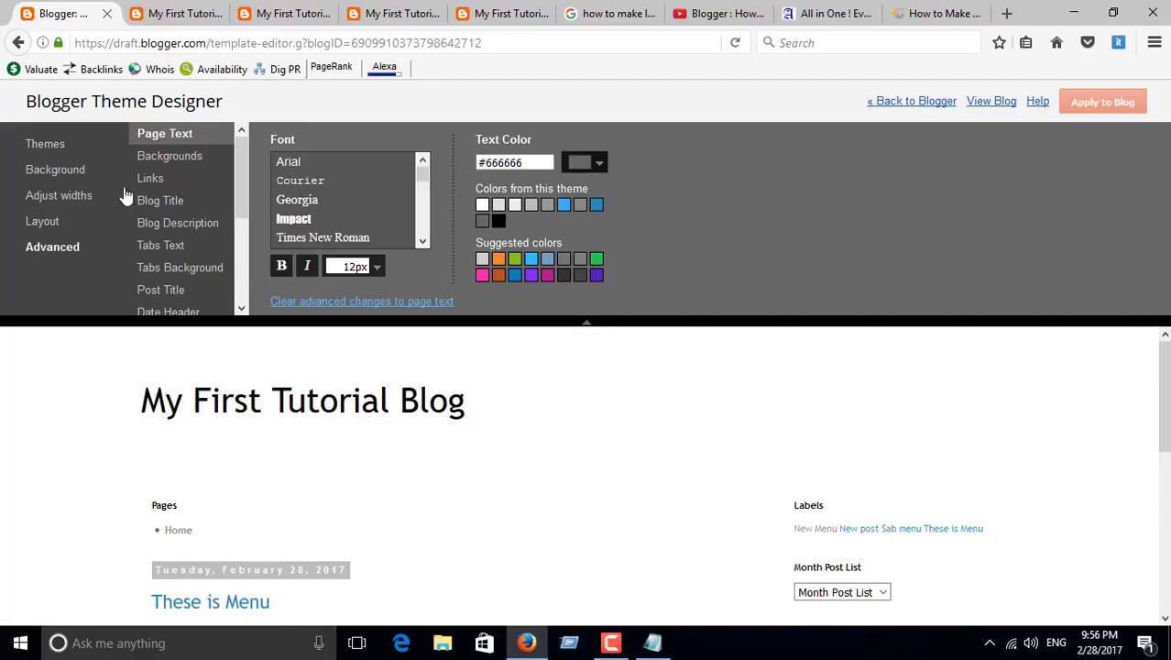
pyautogui.click(161, 201)
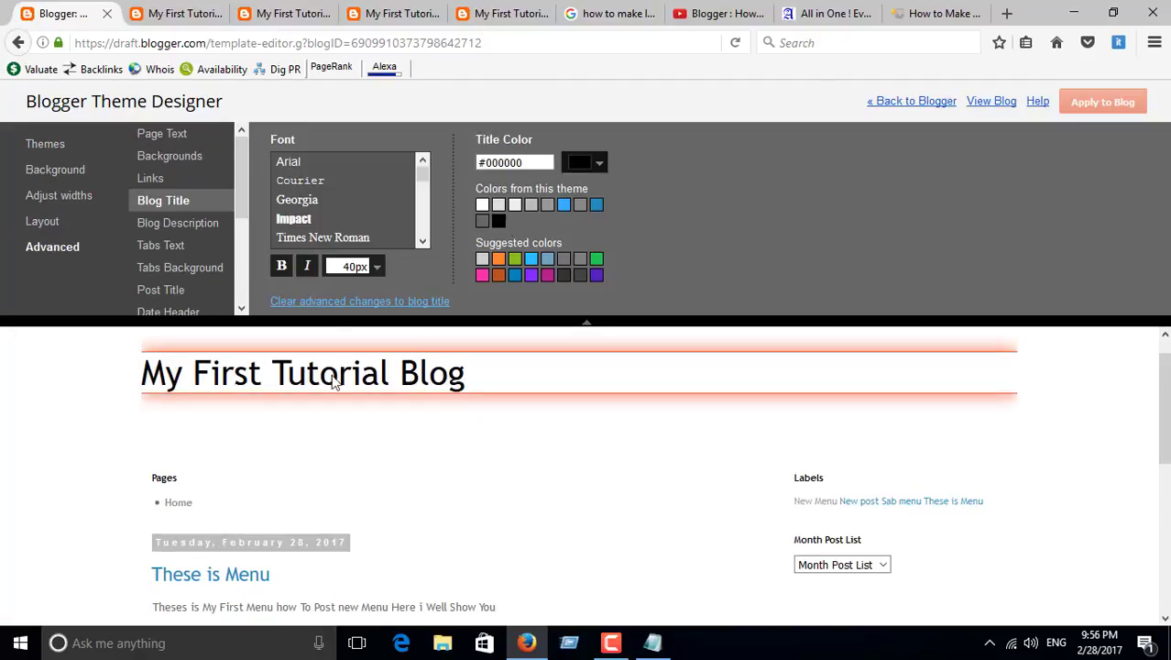
# Try Impact and several suggested colours on the blog title, settling on bold Times New Roman in #5421bb
pyautogui.click(306, 222)
pyautogui.click(514, 275)
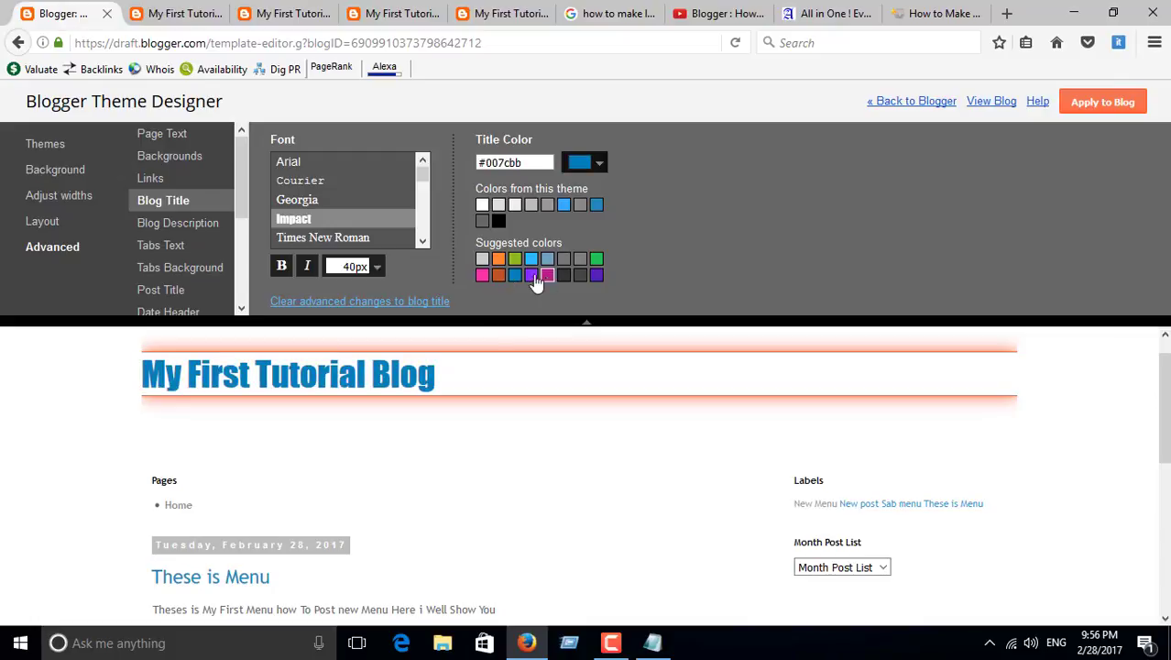
pyautogui.click(548, 275)
pyautogui.click(563, 276)
pyautogui.click(547, 276)
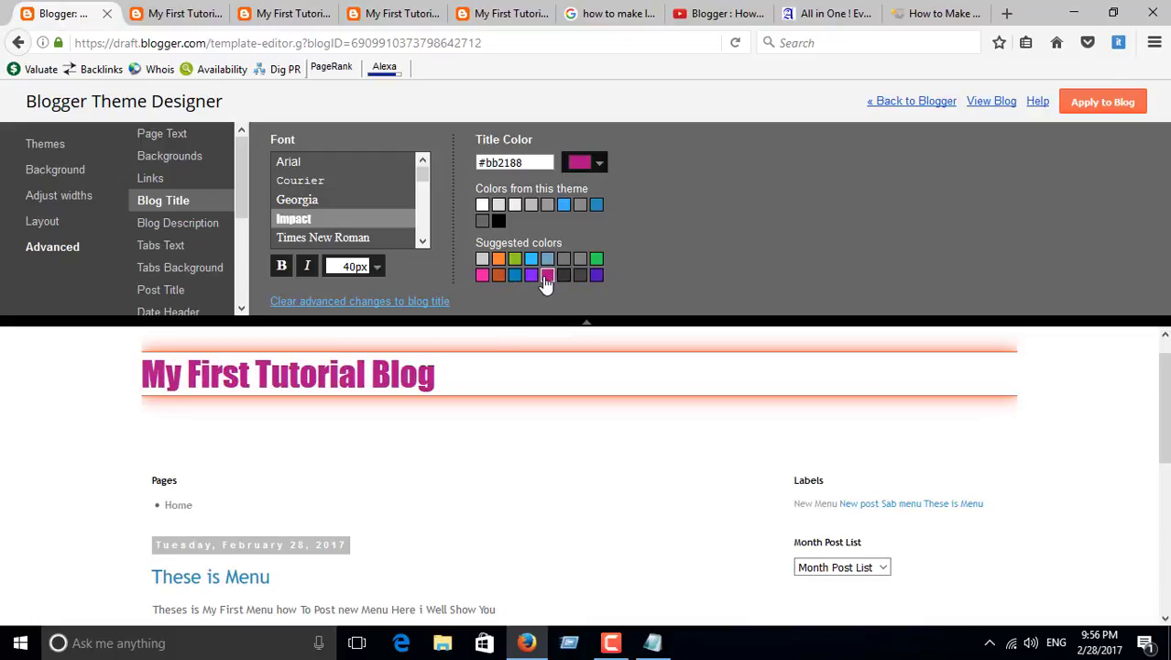
pyautogui.click(596, 277)
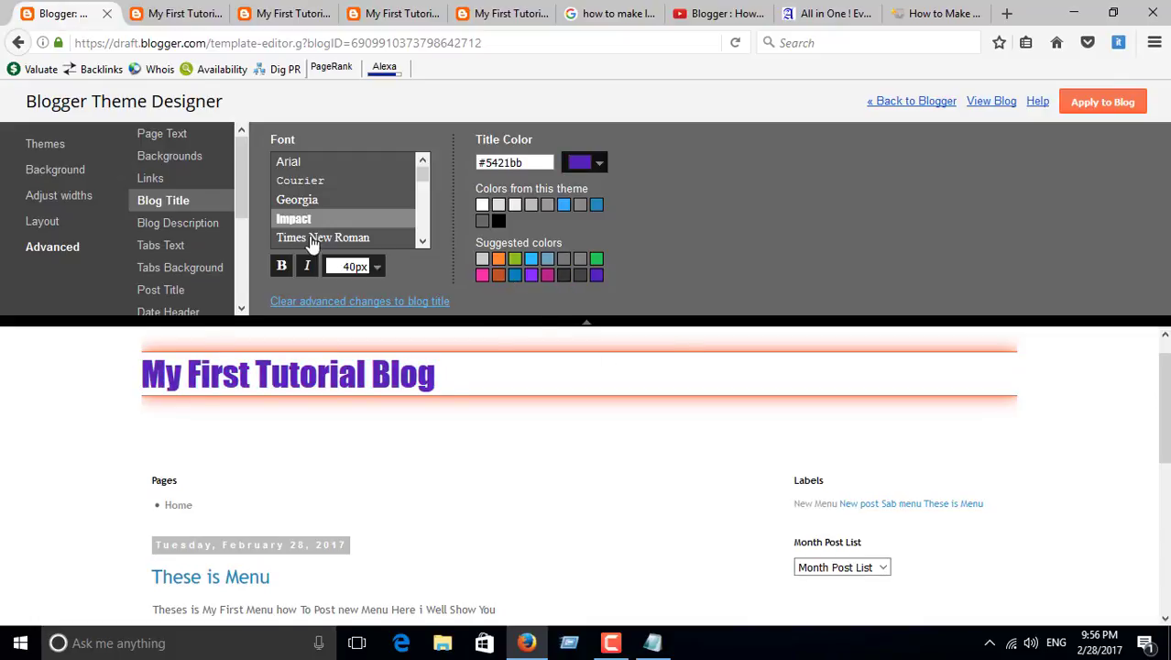
pyautogui.click(316, 237)
pyautogui.click(282, 267)
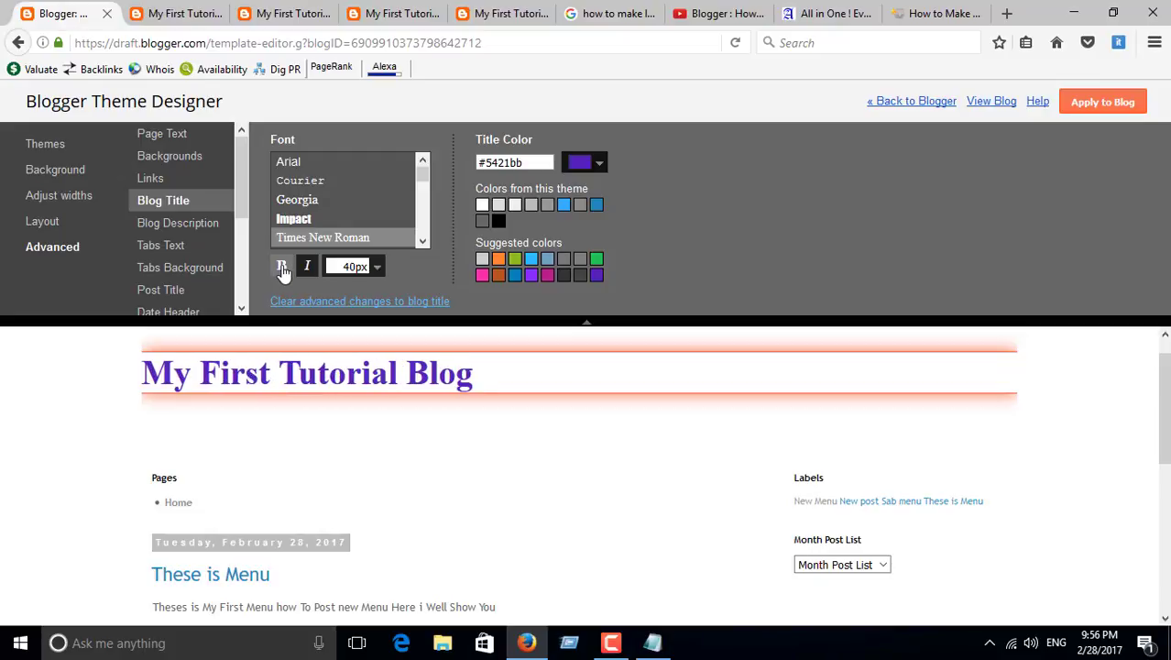
# Set the blog title size to 30 px, apply the theme changes to the blog and return to the dashboard's Theme page
pyautogui.click(376, 266)
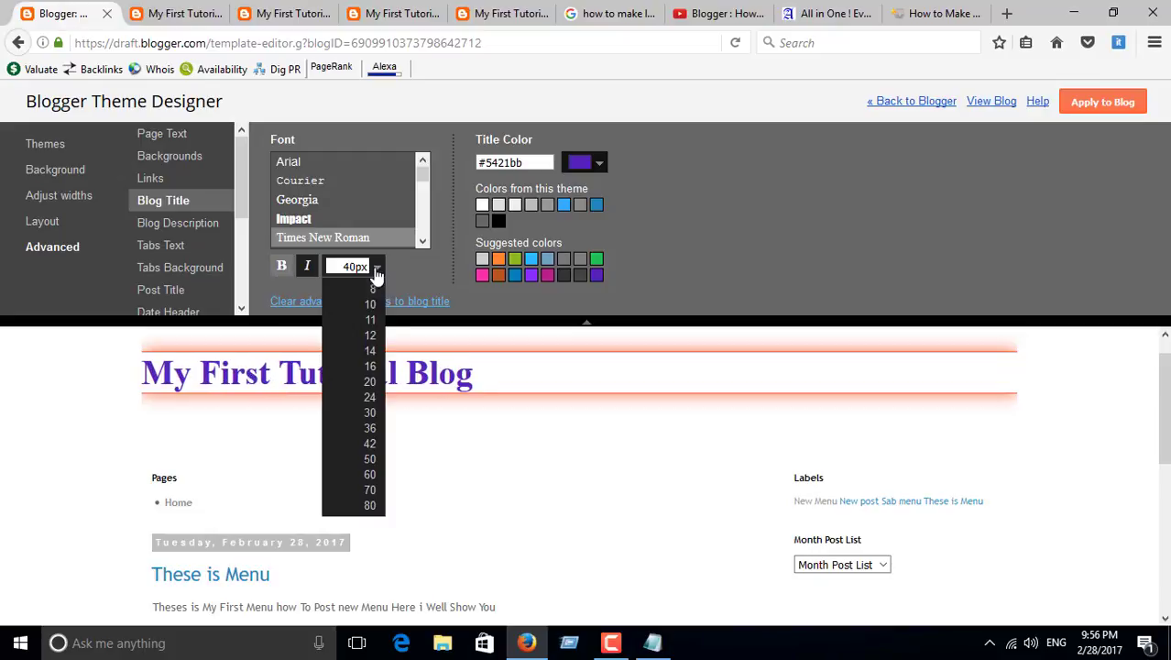
pyautogui.click(369, 412)
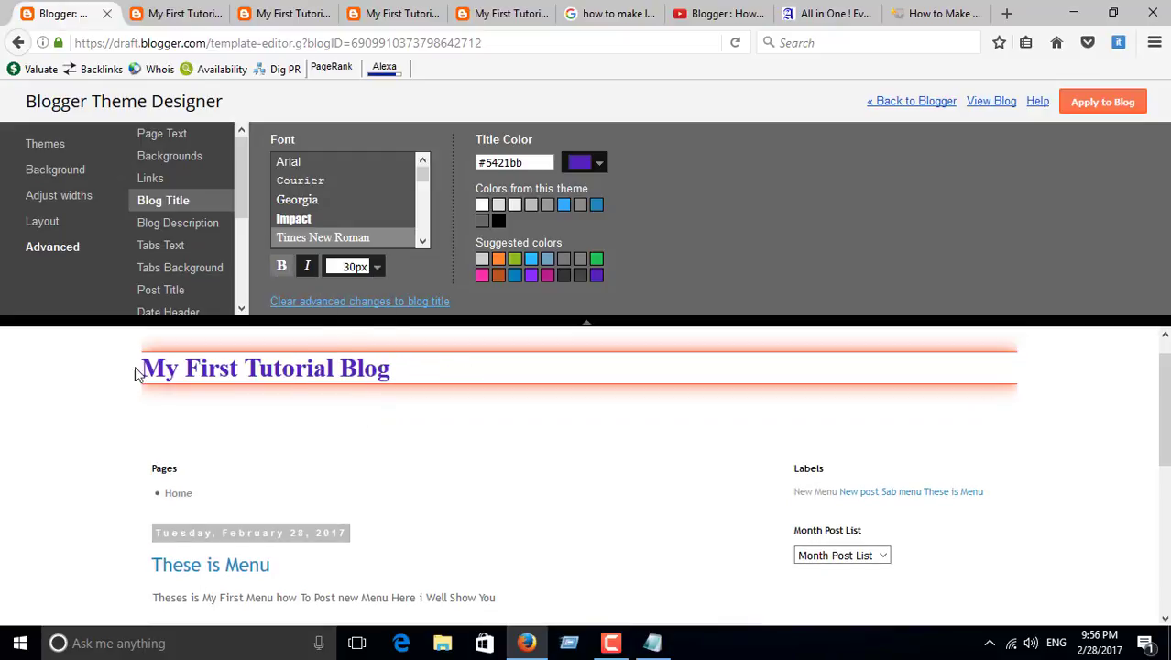
pyautogui.click(308, 269)
pyautogui.click(176, 227)
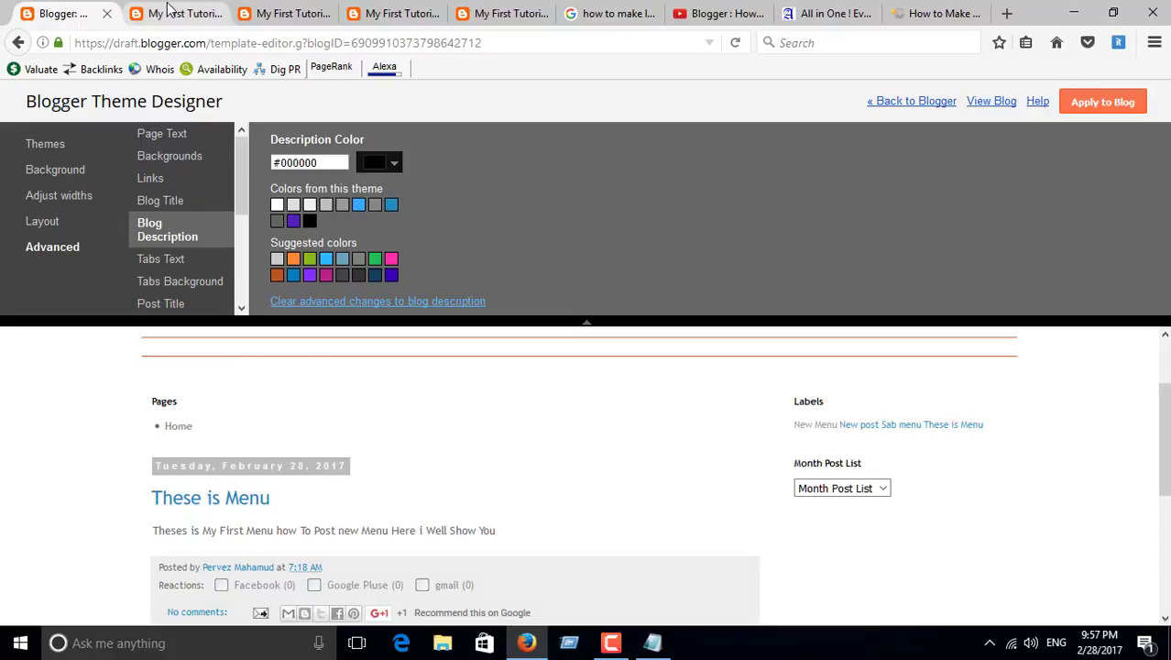
pyautogui.click(1097, 109)
pyautogui.click(911, 100)
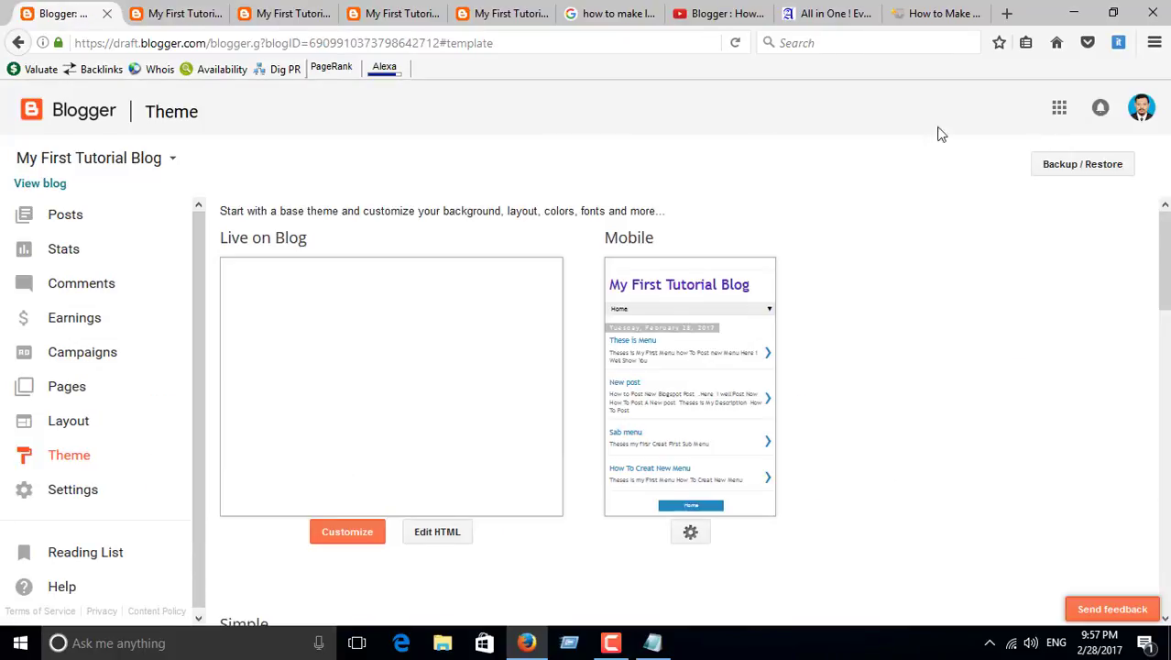
# Open the blog's basic settings and save the Privacy options with both listing and search engine visibility set to Yes
pyautogui.click(79, 492)
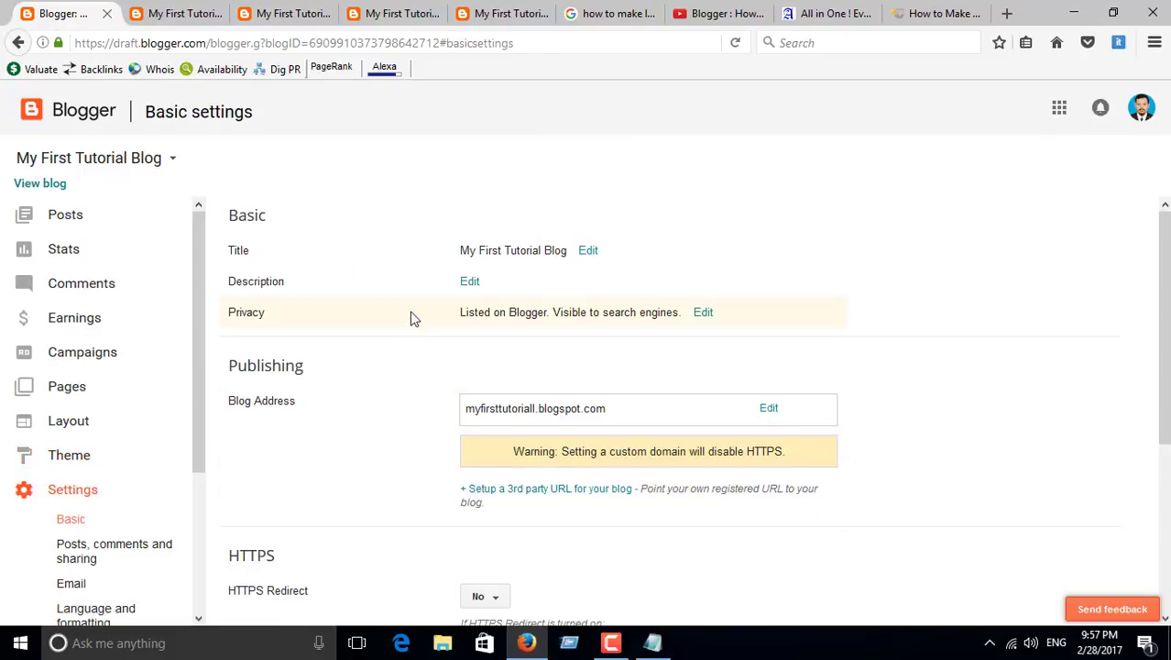
pyautogui.click(702, 312)
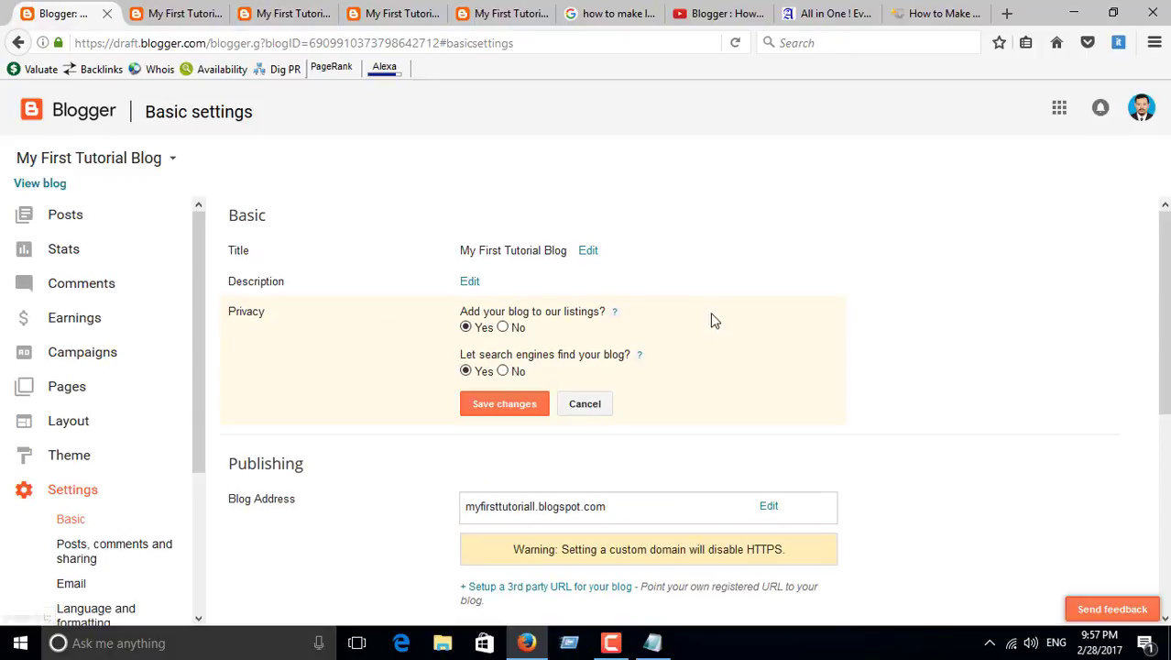
pyautogui.click(485, 405)
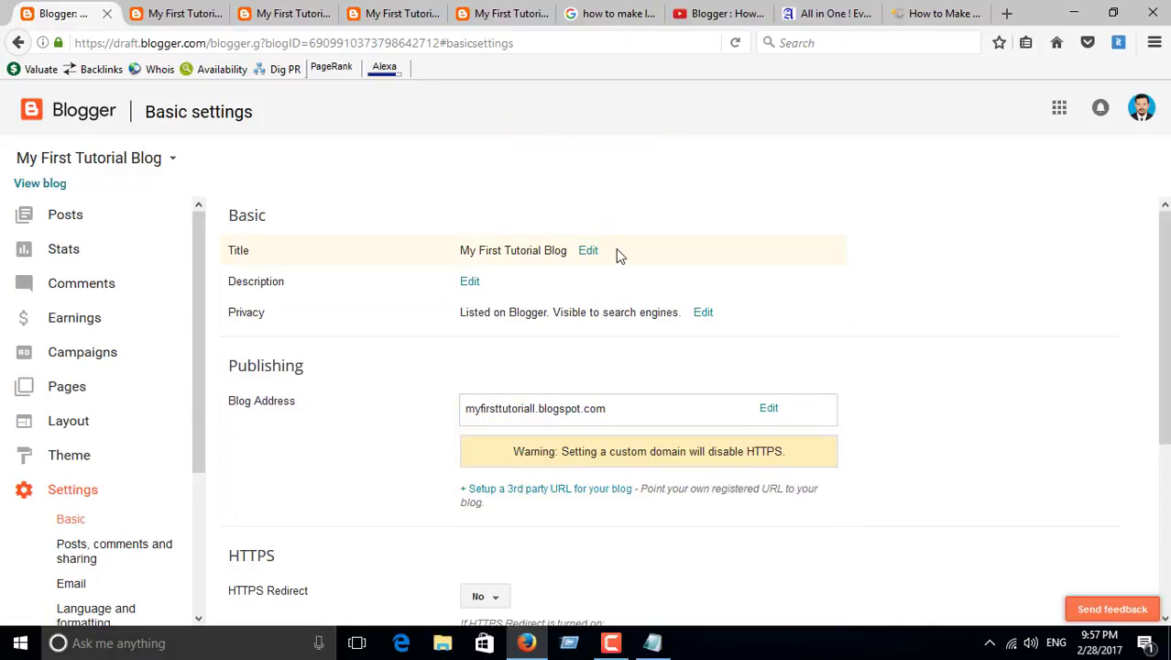
# Enter "Theses My First How To Customize Blogspot Theles/Templet." as the blog description, correcting the spelling of Customize
pyautogui.click(469, 282)
pyautogui.write('T')
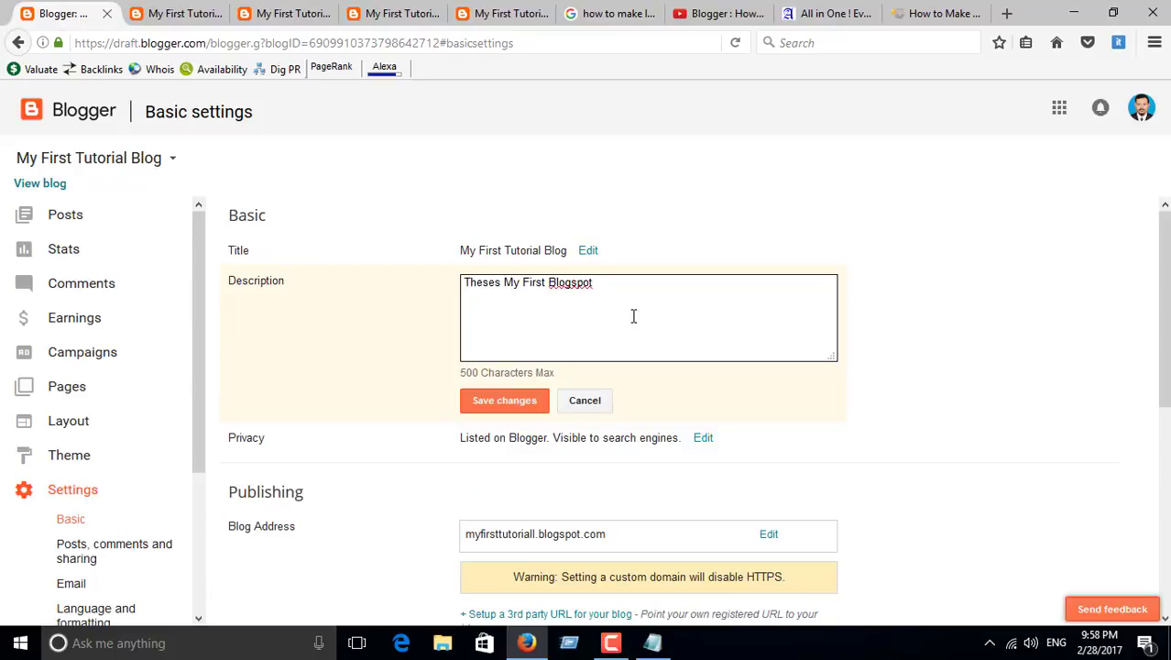
pyautogui.write('How To Coustomize')
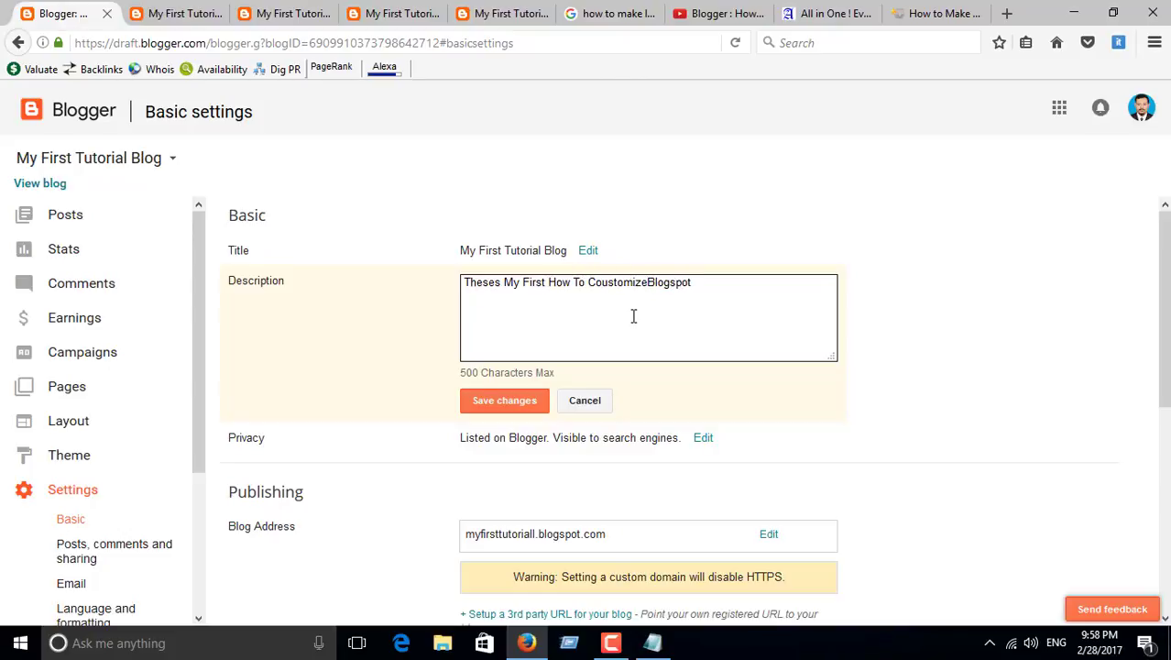
pyautogui.rightClick(622, 282)
pyautogui.click(656, 296)
pyautogui.rightClick(654, 291)
pyautogui.press('Escape')
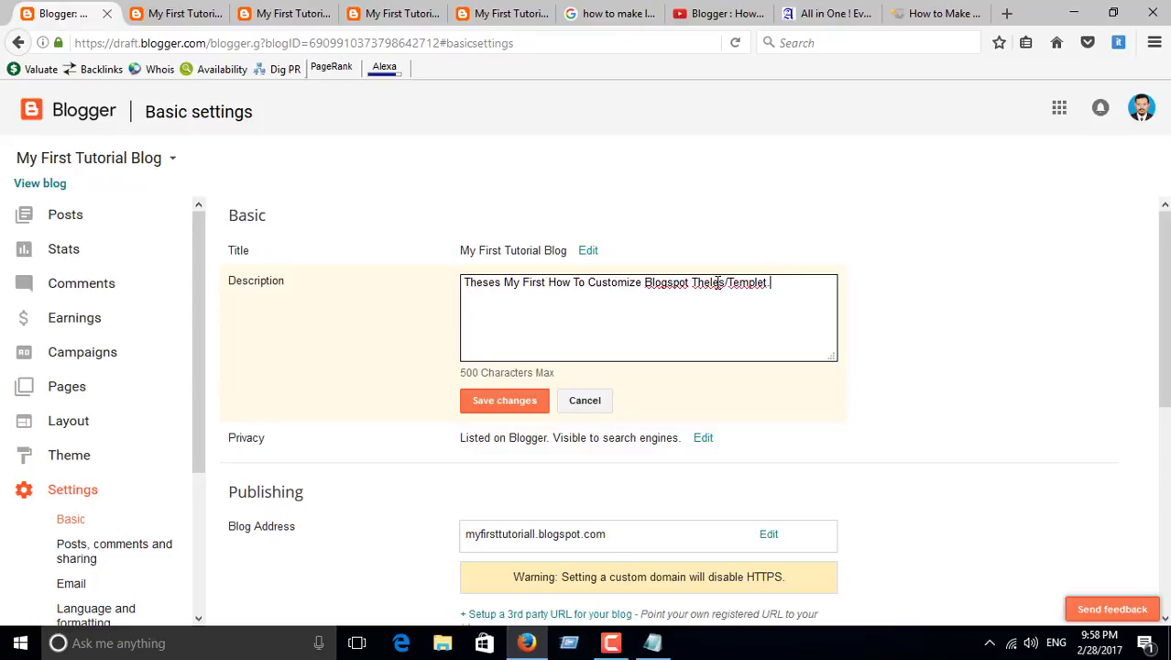
# Add "Change Them," to the description, correct "Templet" to "Temple" and check the spelling suggestions for "Theles"
pyautogui.write('hem,')
pyautogui.rightClick(750, 282)
pyautogui.click(778, 295)
pyautogui.rightClick(706, 284)
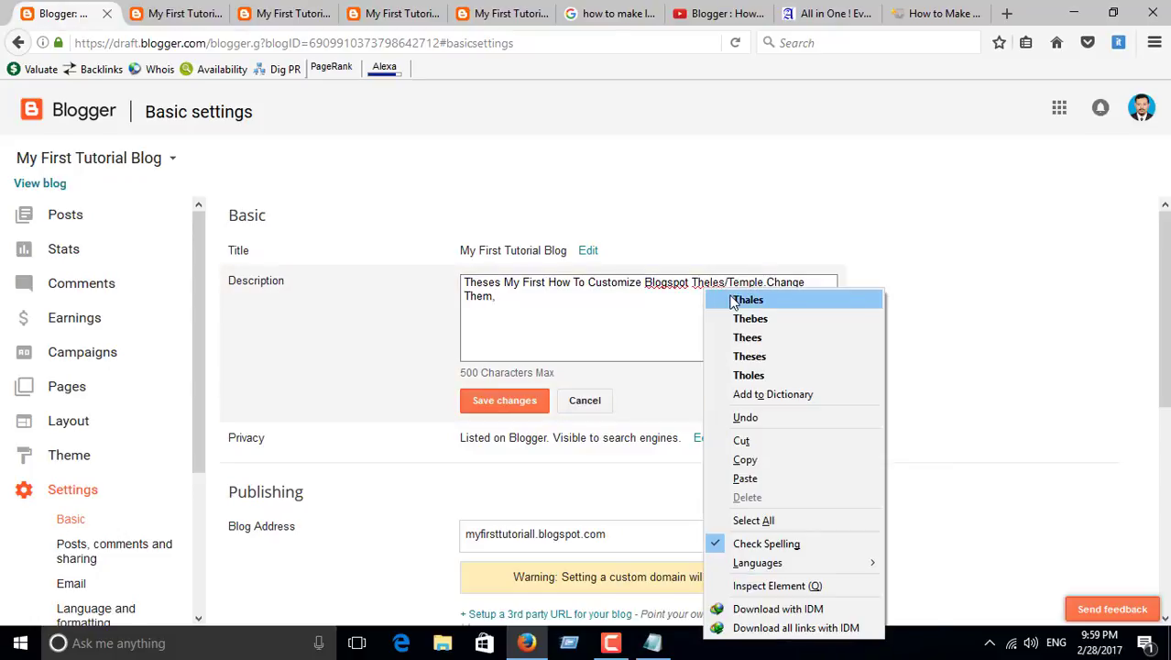
pyautogui.click(723, 287)
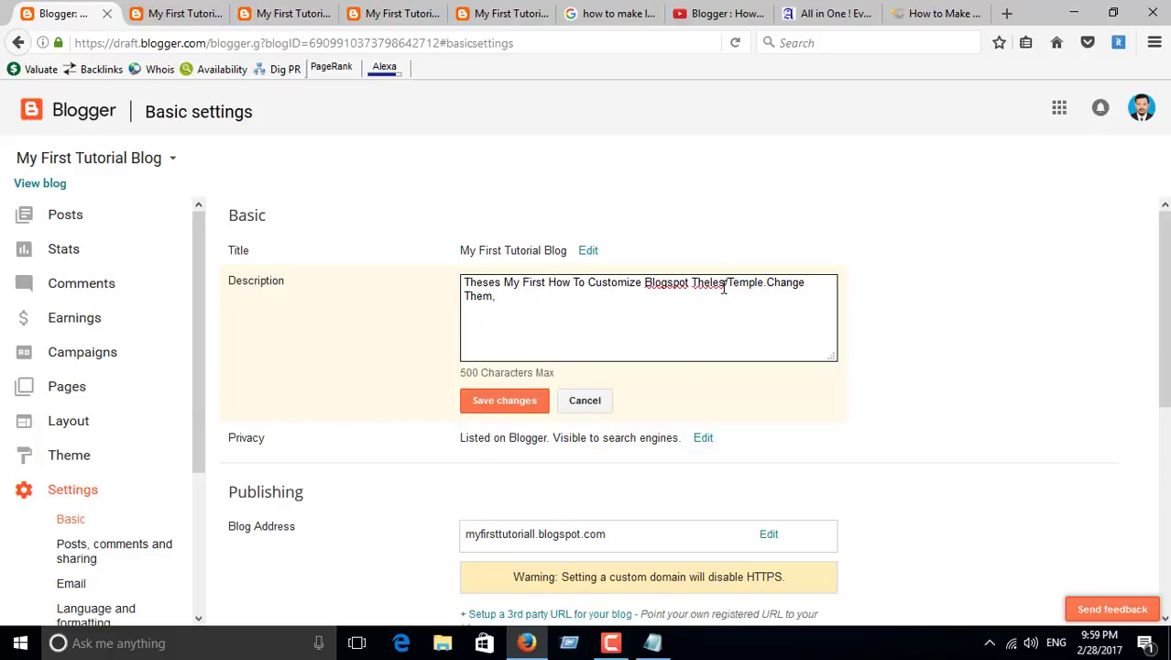
pyautogui.moveTo(518, 649)
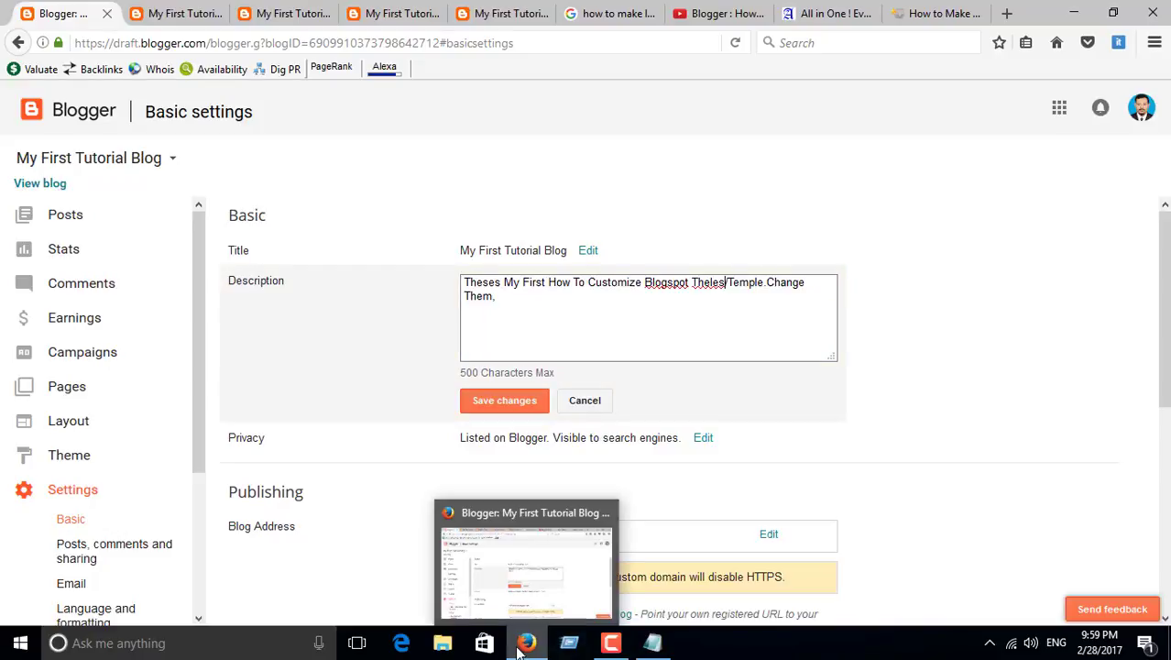
# Add "Creat Menu" to the end of the description and replace the misspelled "Creat" with "Make New"
pyautogui.click(520, 305)
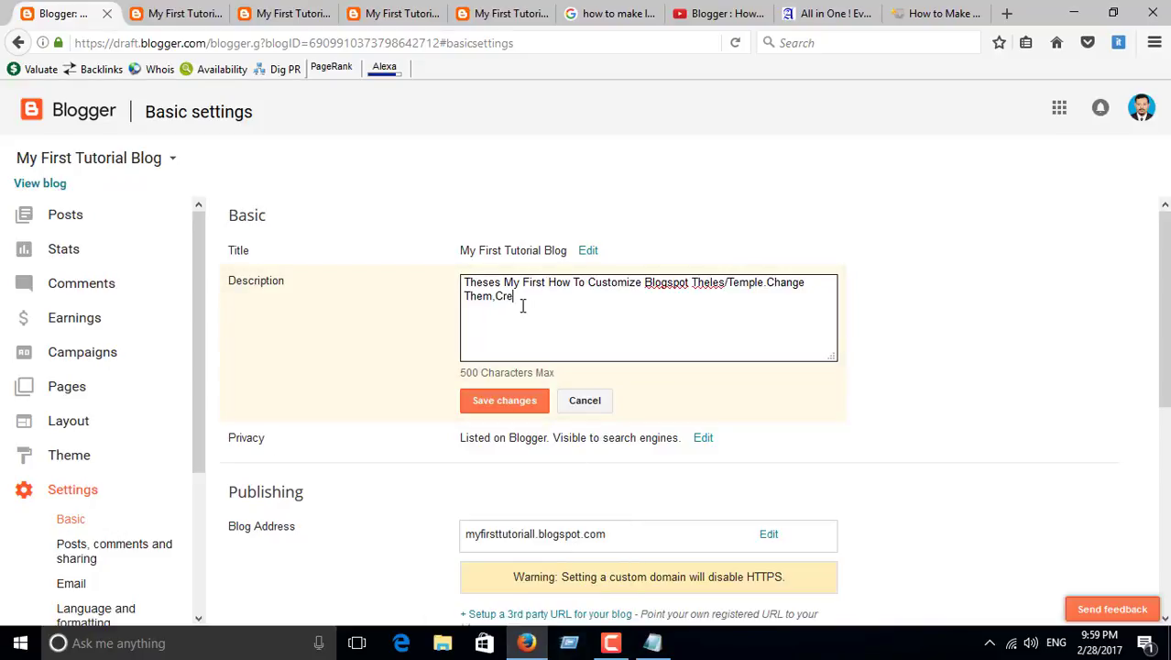
pyautogui.write('Creat.Menu')
pyautogui.rightClick(509, 296)
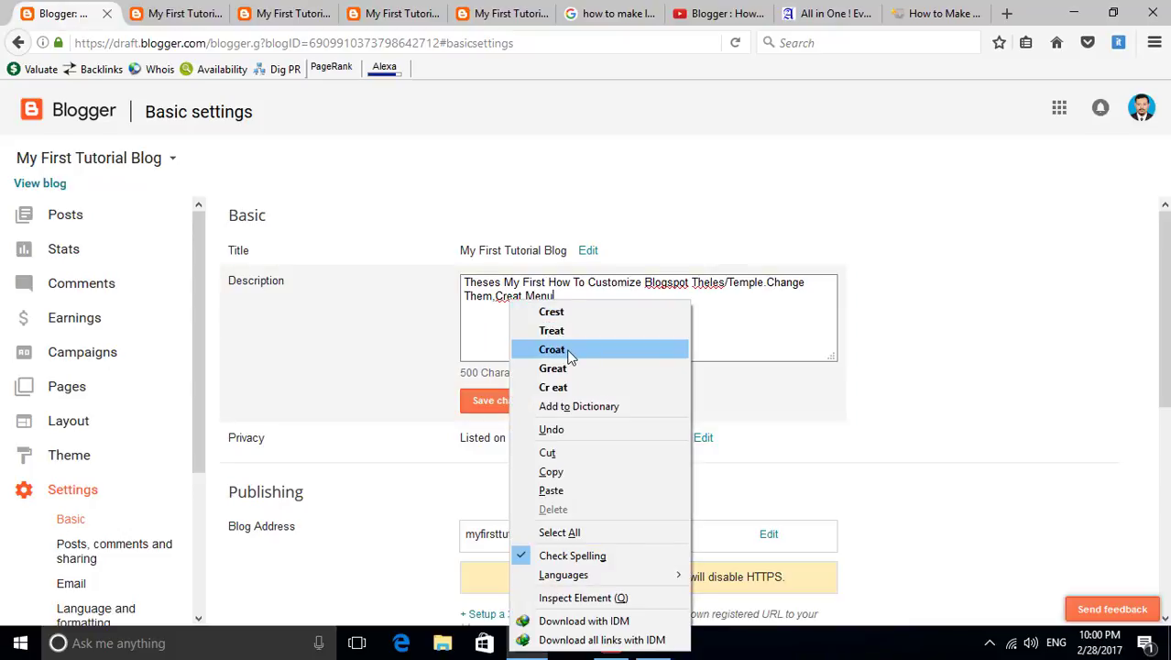
pyautogui.click(606, 304)
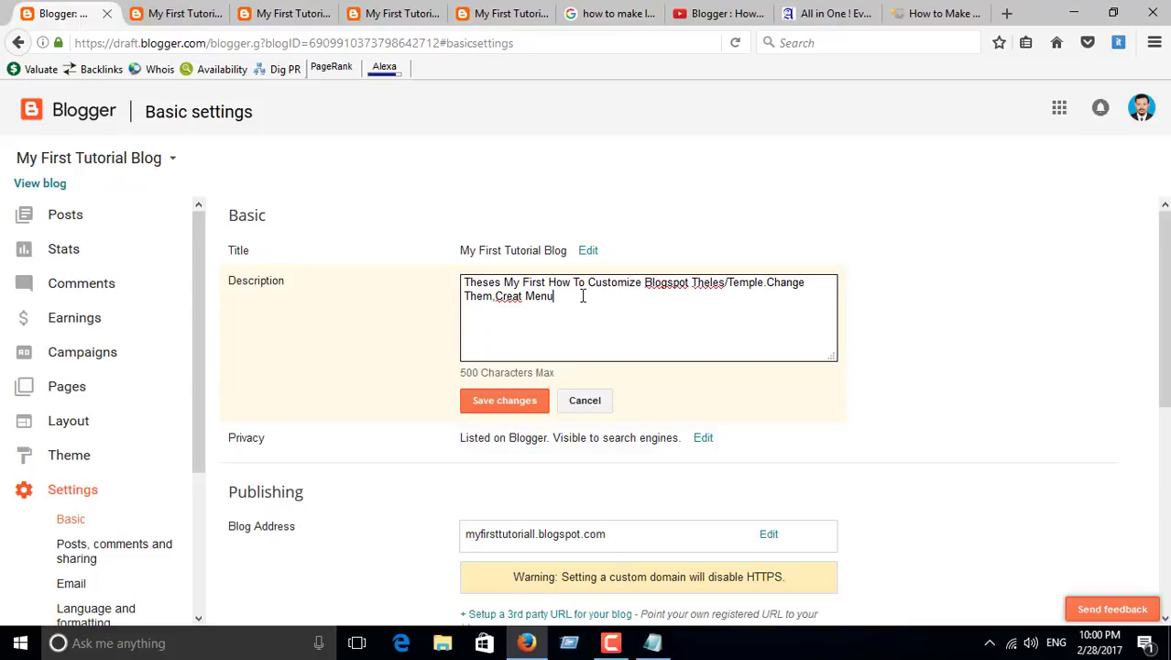
pyautogui.rightClick(507, 298)
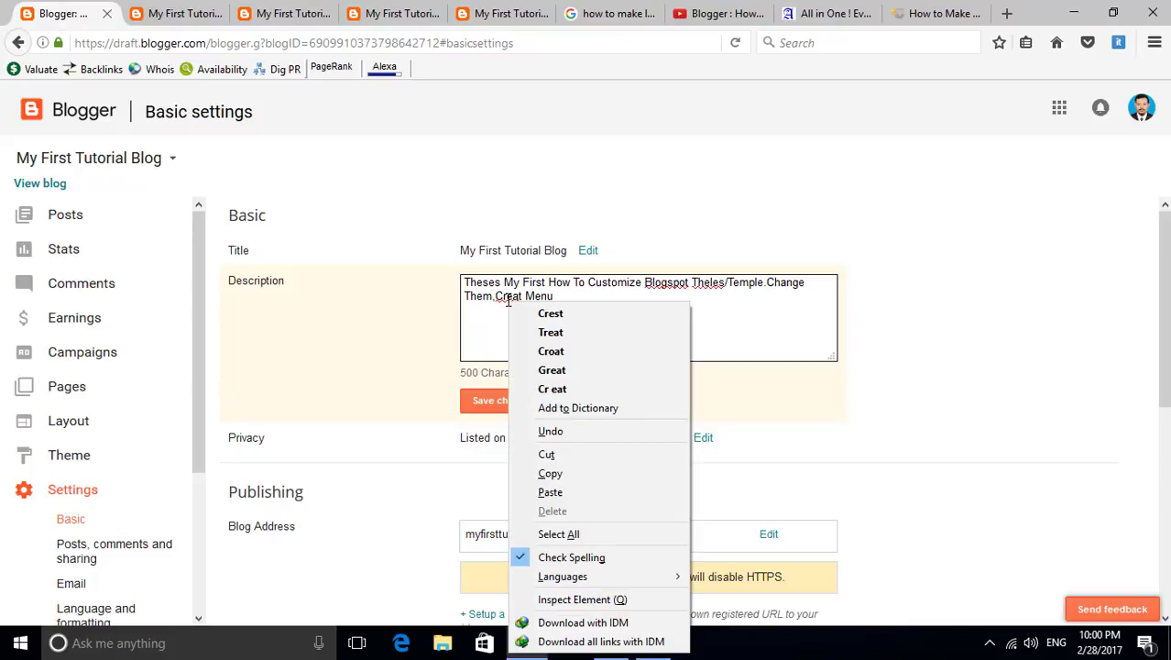
pyautogui.click(514, 299)
pyautogui.moveTo(522, 298); pyautogui.dragTo(492, 300)
pyautogui.write('Make New')
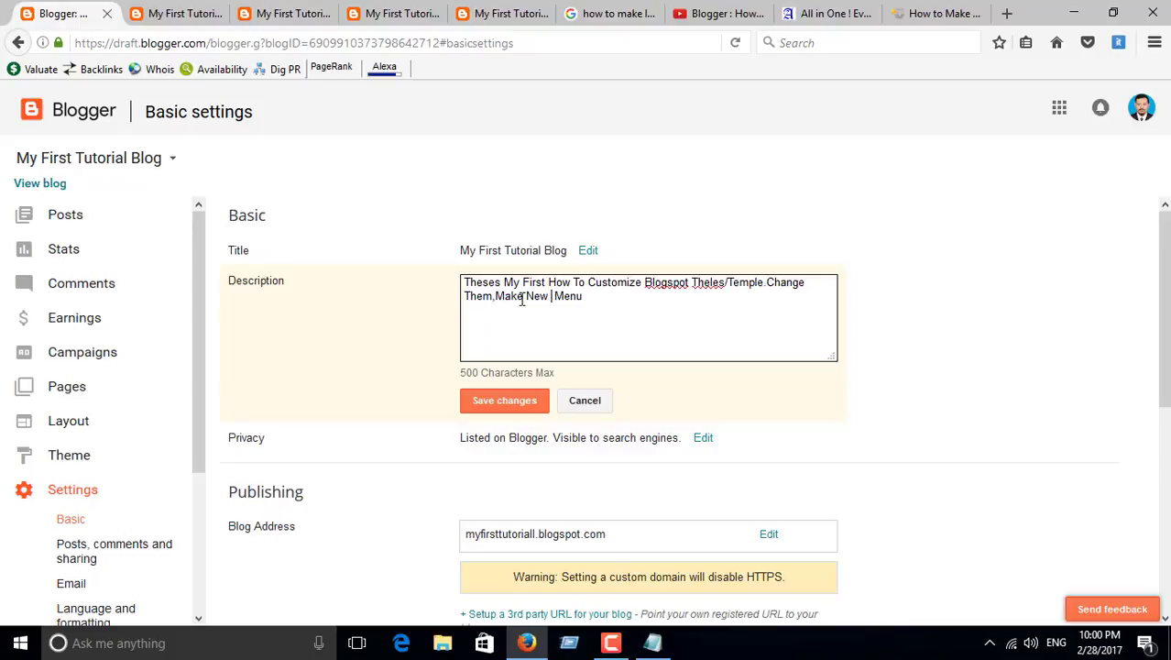
# Complete the description with "Drop Down Menu Setting Meta Tag And Other information And How To Post" and save it
pyautogui.click(607, 299)
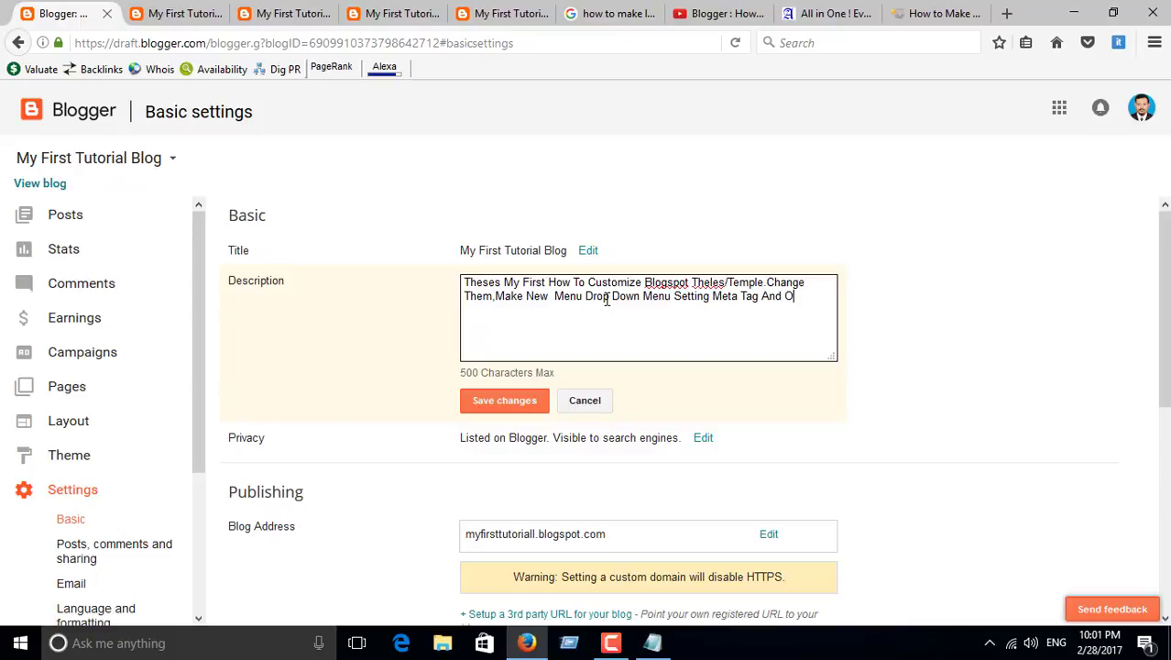
pyautogui.write('ormation')
pyautogui.moveTo(459, 378); pyautogui.dragTo(598, 379)
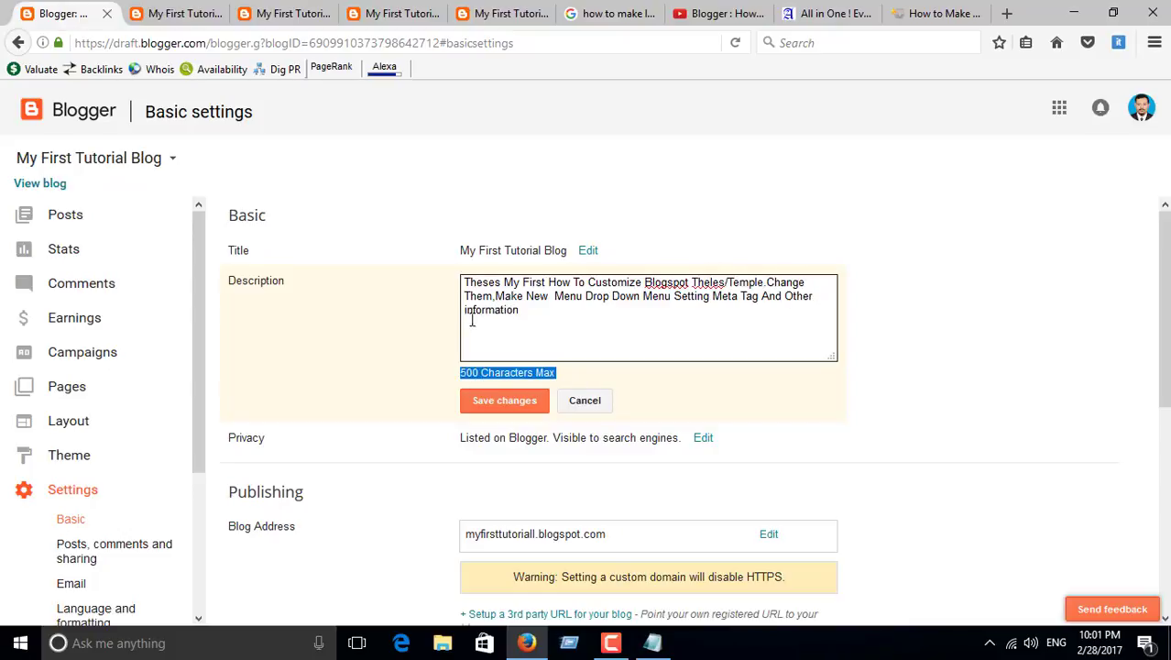
pyautogui.click(526, 311)
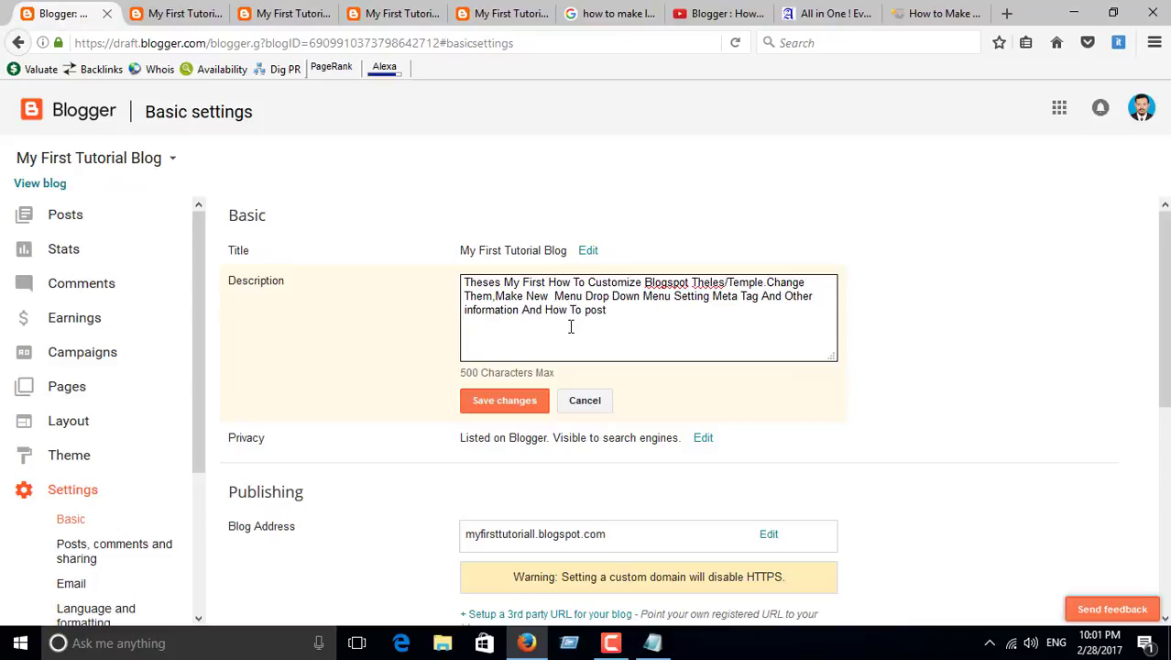
pyautogui.click(588, 312)
pyautogui.press('BackSpace')
pyautogui.click(485, 406)
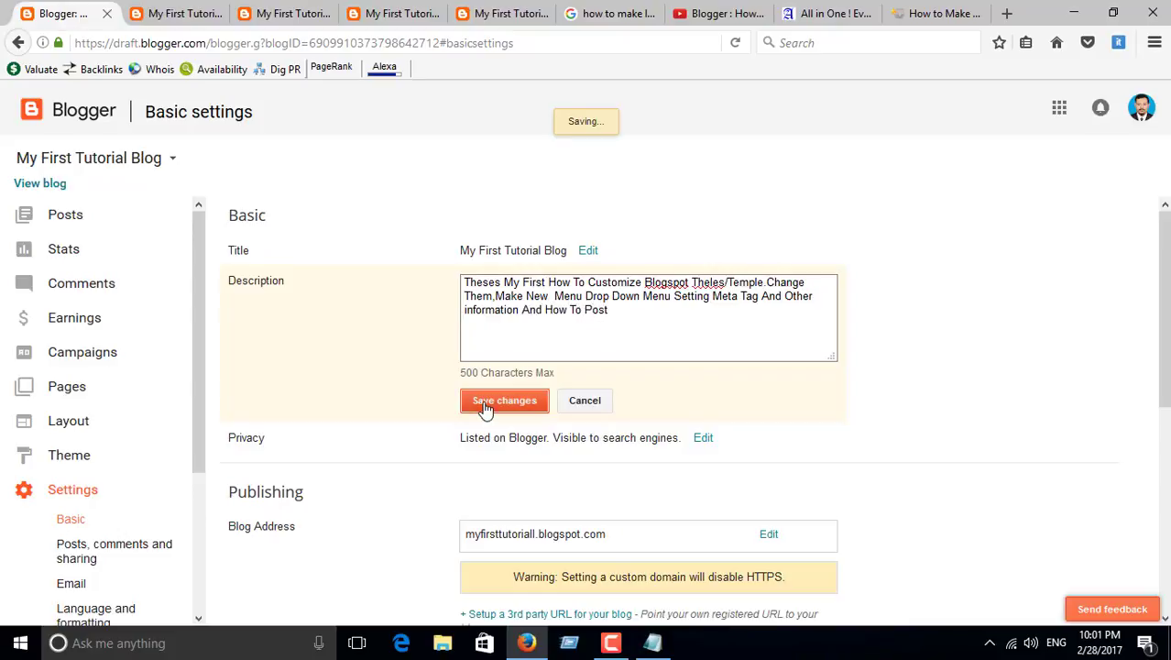
# View the new description on the live blog and go back to the basic settings
pyautogui.click(39, 183)
pyautogui.click(60, 12)
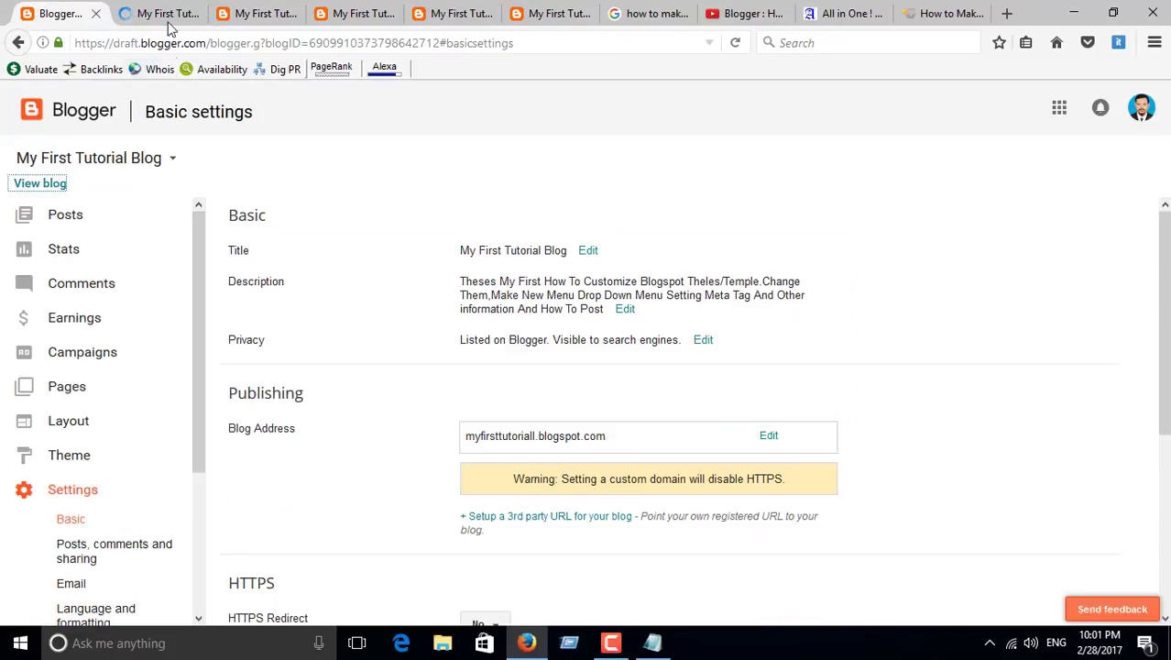
pyautogui.click(161, 15)
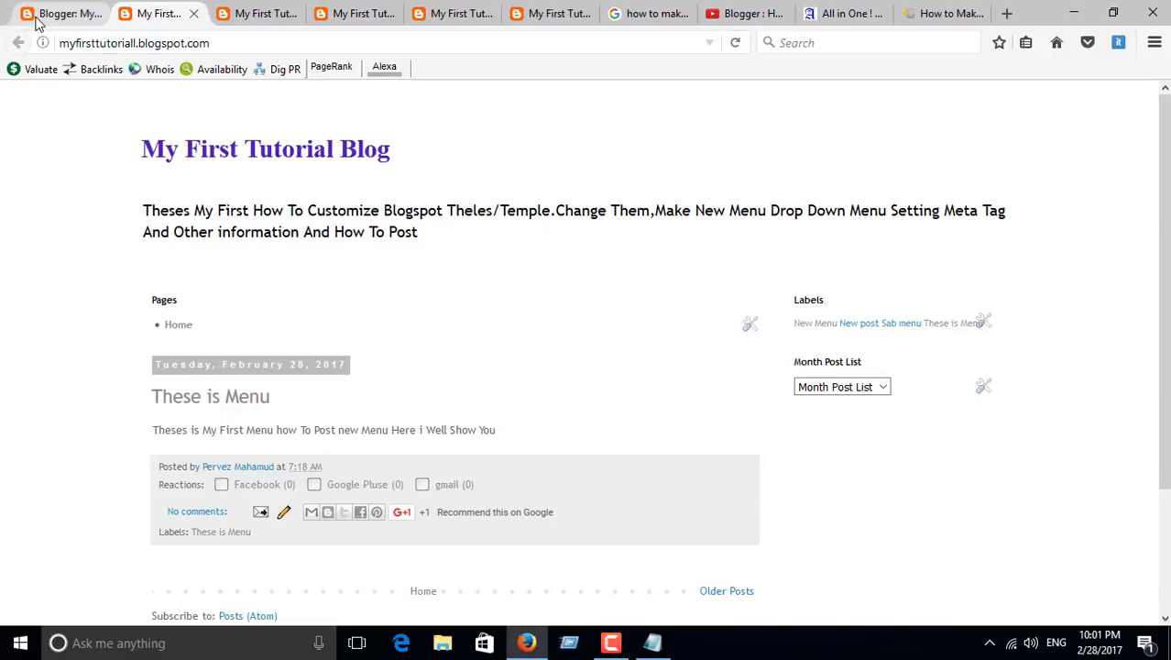
pyautogui.click(68, 13)
# Correct "Theles" to "Them" and "Blogspot" to "Blog spot" in the blog description and save the changes
pyautogui.click(625, 311)
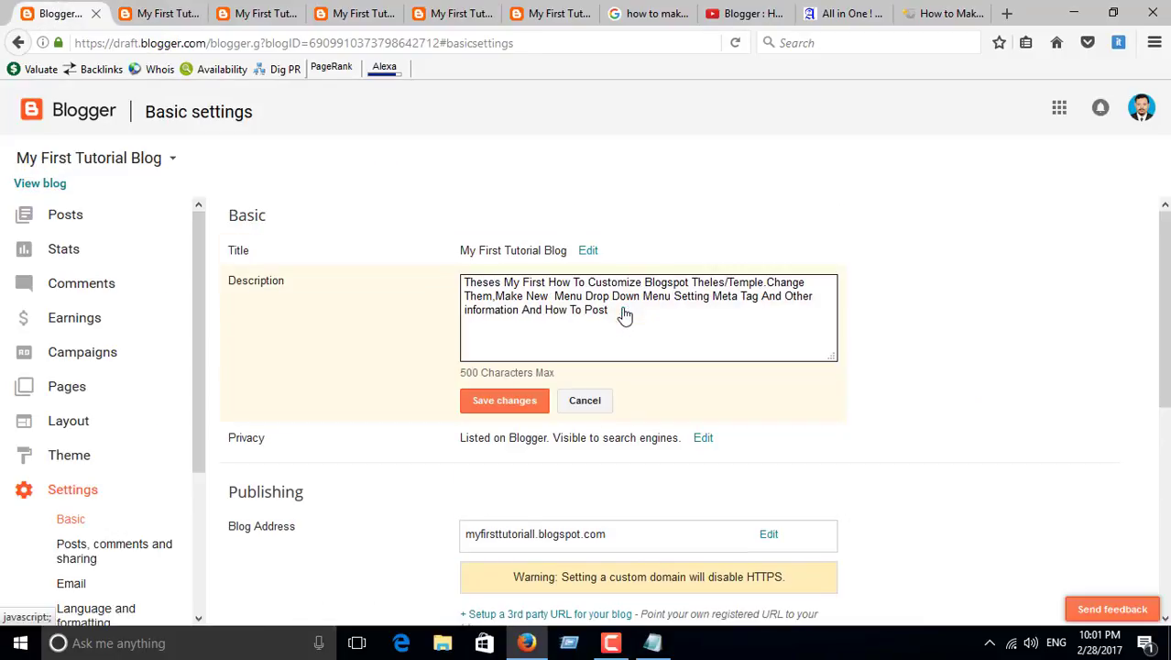
pyautogui.click(717, 285)
pyautogui.write('l')
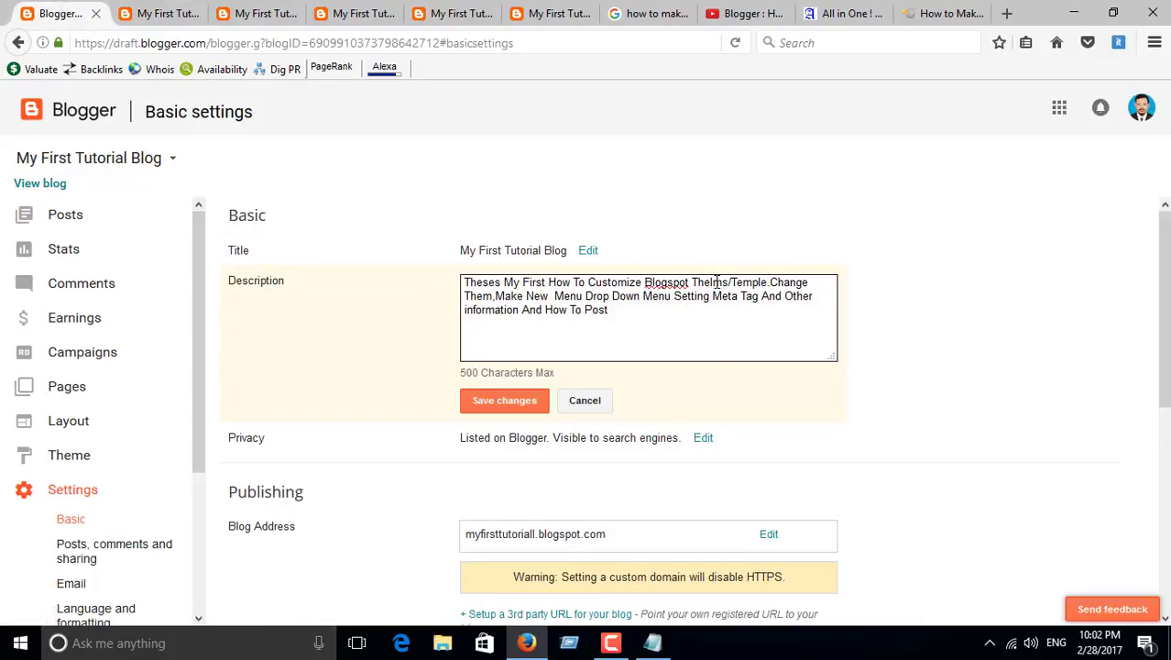
pyautogui.press('BackSpace')
pyautogui.rightClick(718, 286)
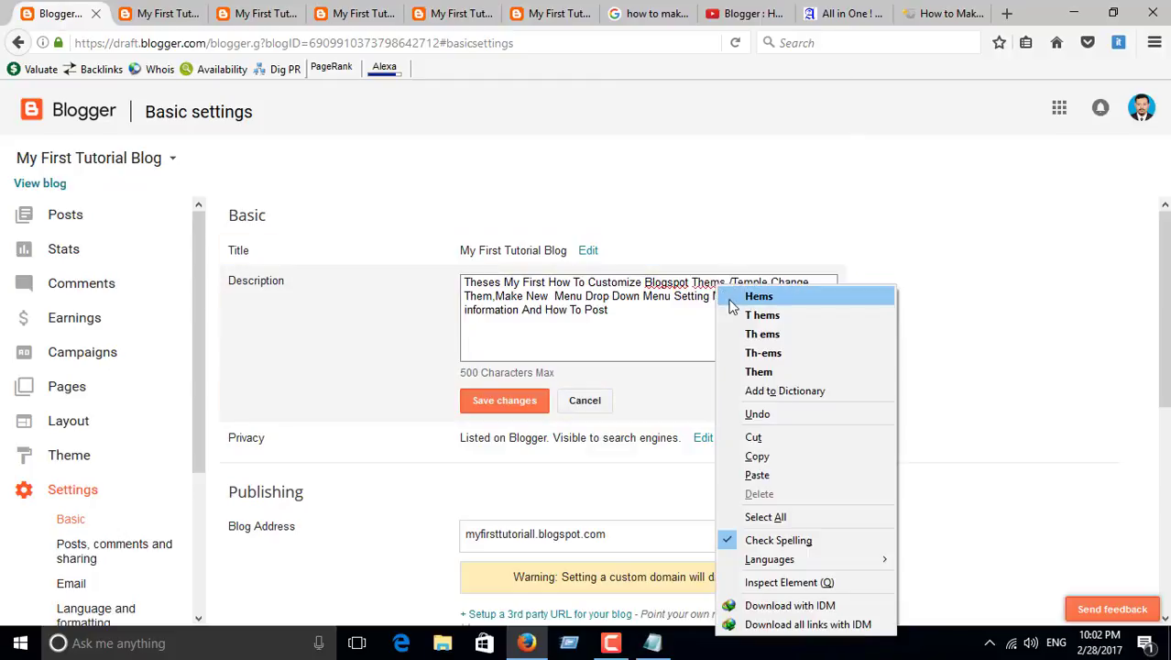
pyautogui.click(747, 371)
pyautogui.rightClick(665, 289)
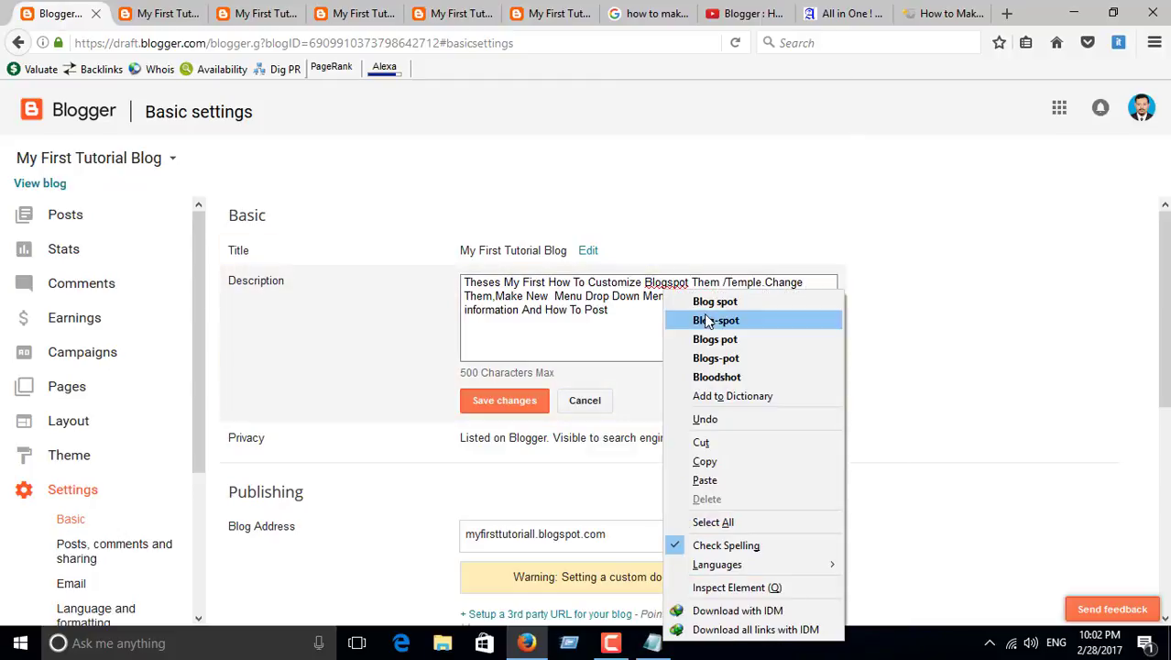
pyautogui.click(707, 307)
pyautogui.click(504, 400)
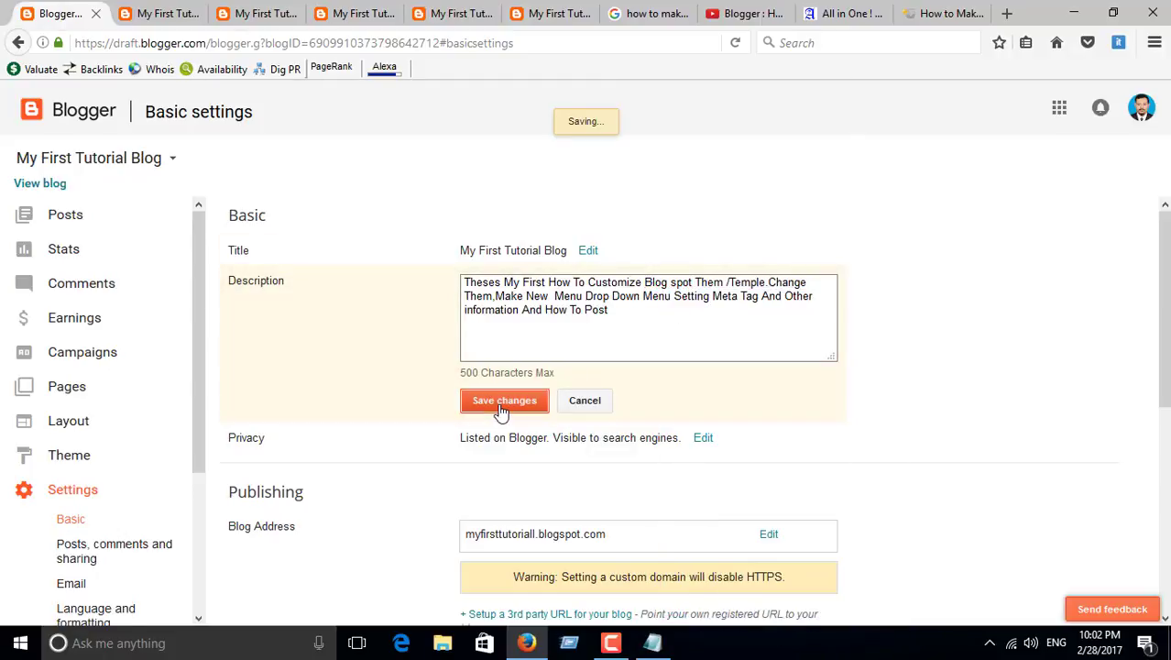
# Open the live blog in a new browser tab and close the older duplicate blog tabs
pyautogui.click(41, 183)
pyautogui.click(232, 19)
pyautogui.click(265, 13)
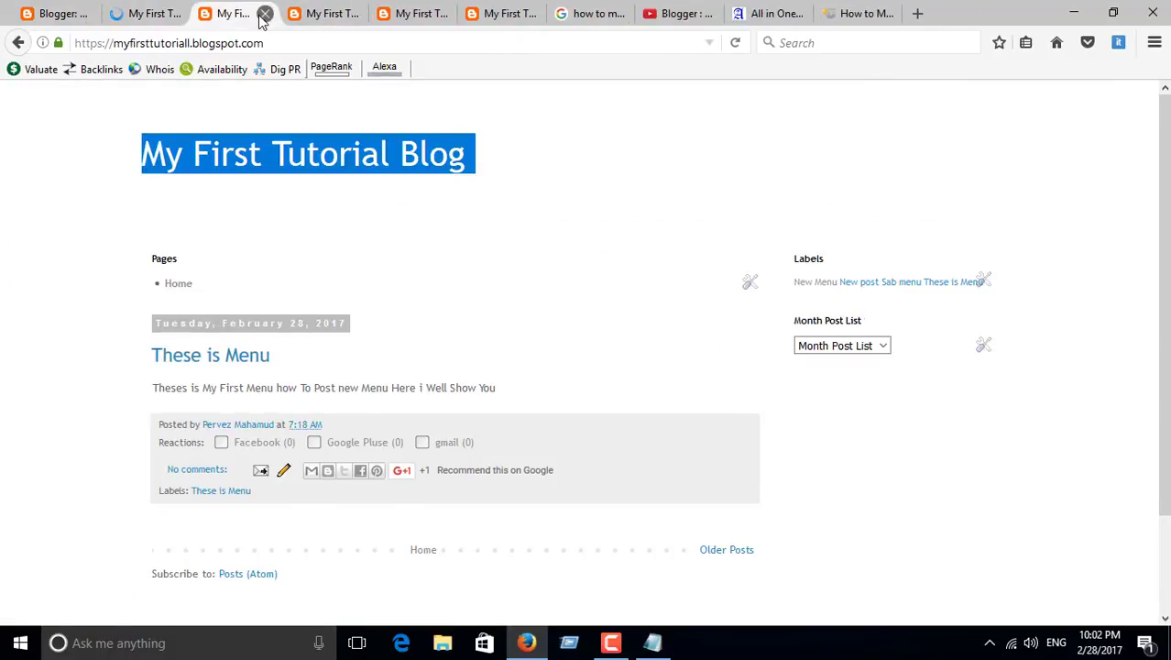
pyautogui.click(265, 14)
pyautogui.click(265, 14)
pyautogui.click(265, 14)
pyautogui.click(263, 15)
# Examine the corrected description under the live blog's title and return to the Blogger settings
pyautogui.click(142, 13)
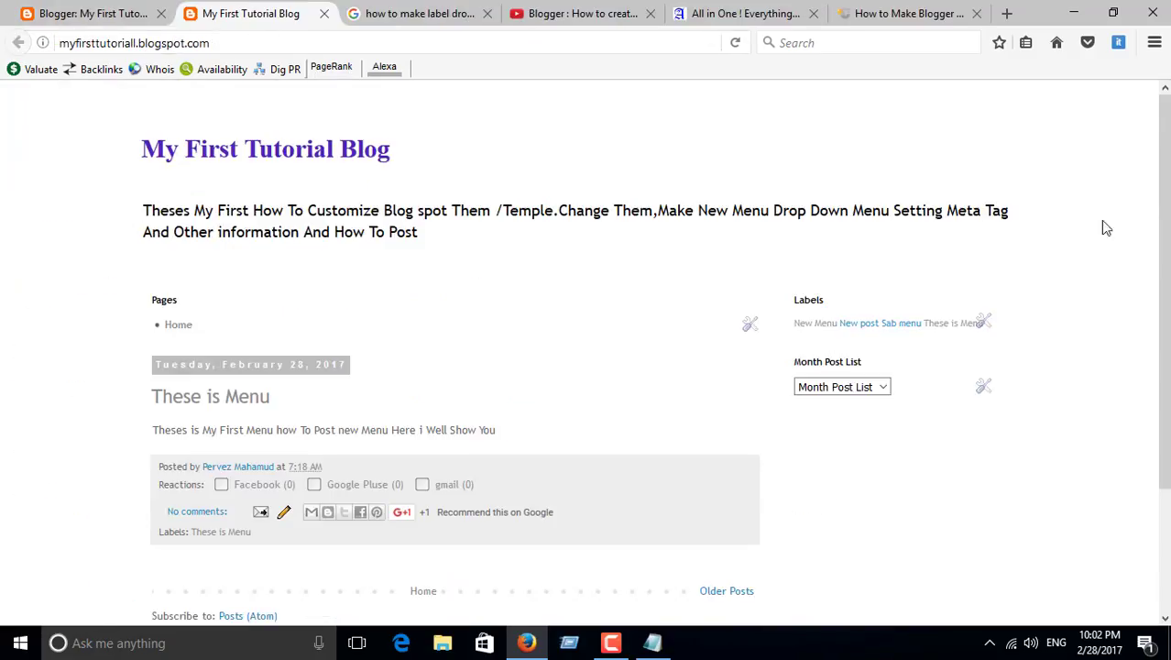
pyautogui.moveTo(137, 209); pyautogui.dragTo(427, 234)
pyautogui.click(92, 12)
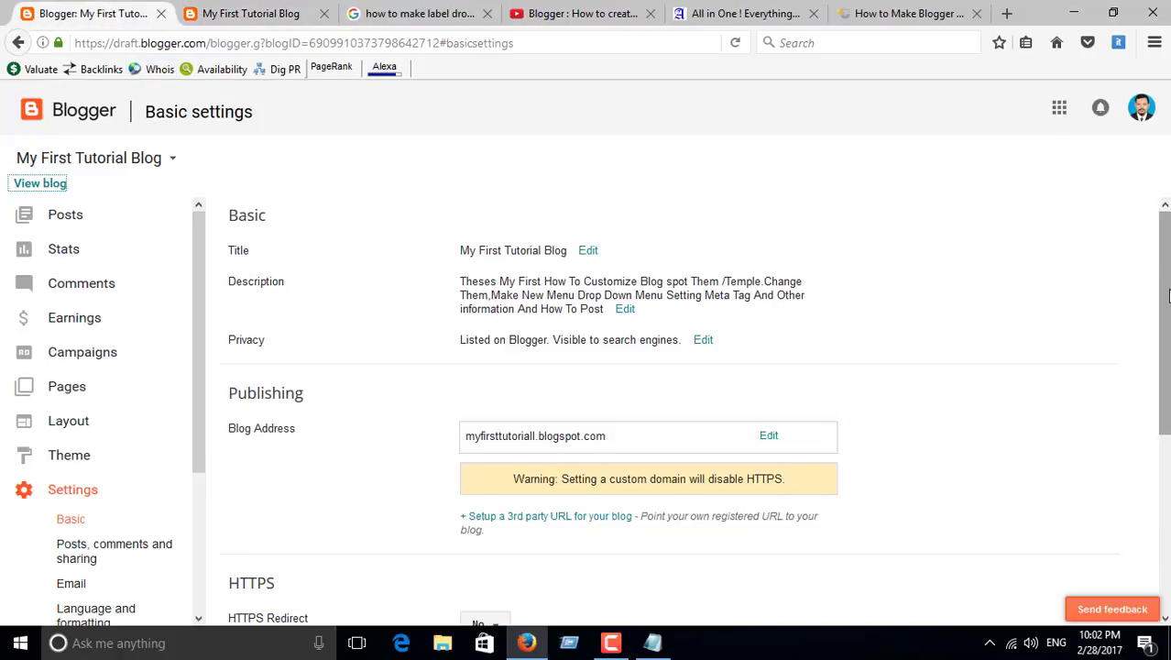
# Open the theme customizer from the blog's Theme page and show its body and footer layout options
pyautogui.click(65, 216)
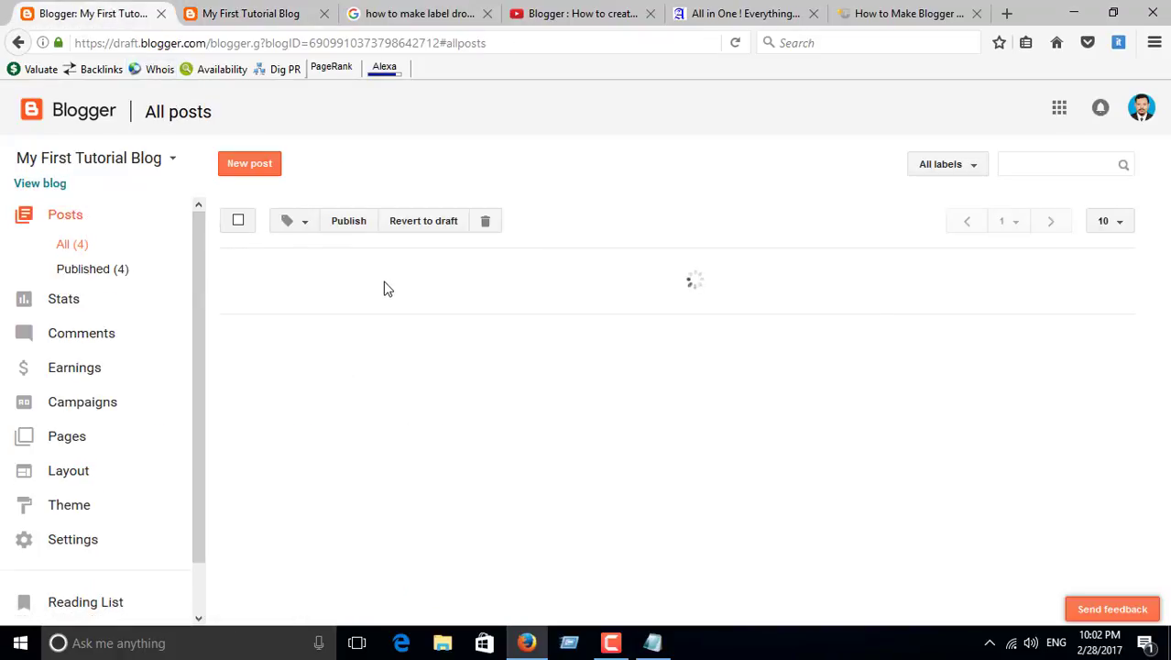
pyautogui.click(75, 469)
pyautogui.click(72, 456)
pyautogui.click(371, 531)
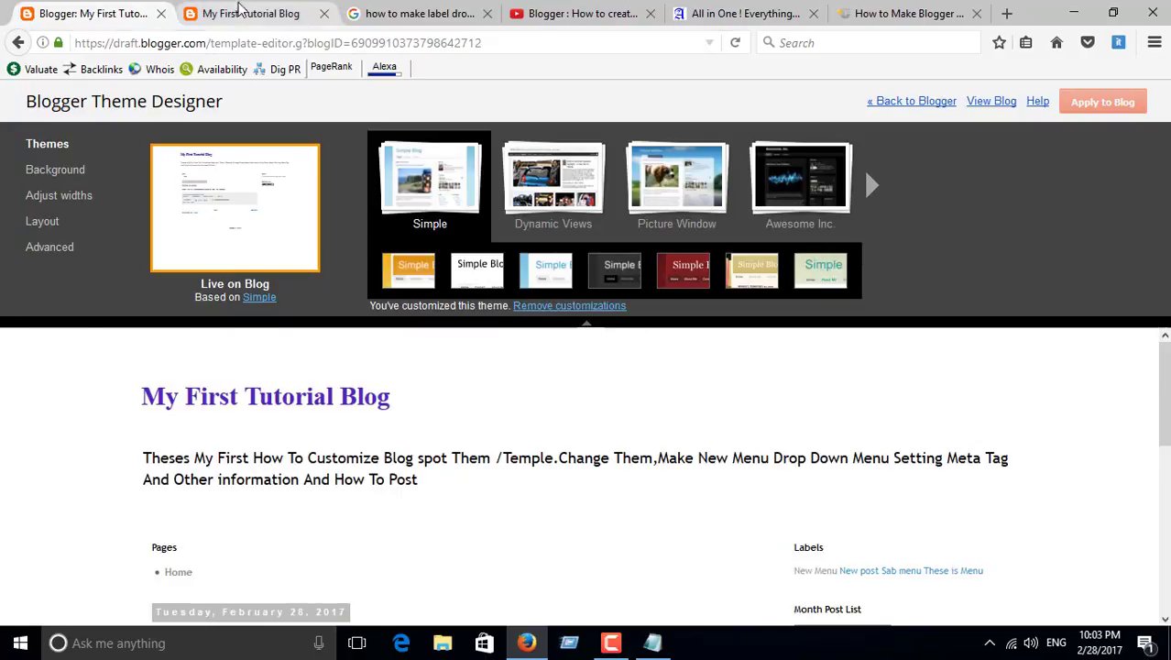
pyautogui.click(42, 221)
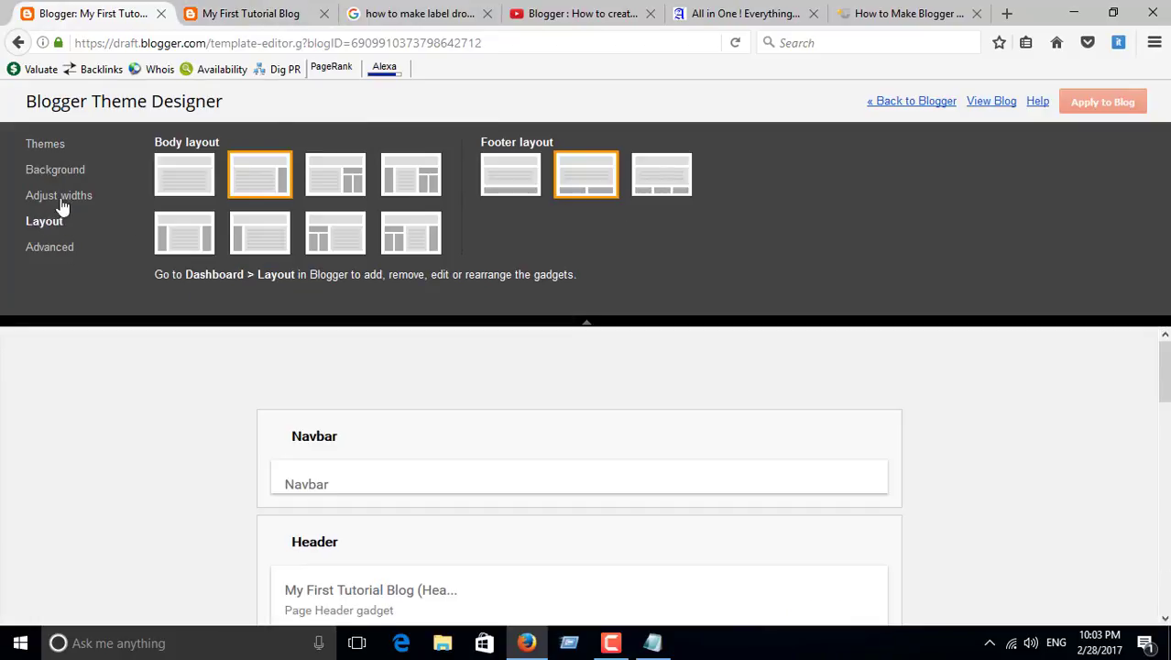
# Set the blog description's text color to purple #8832ff in the advanced theme options and apply the change to the blog
pyautogui.click(52, 247)
pyautogui.click(169, 158)
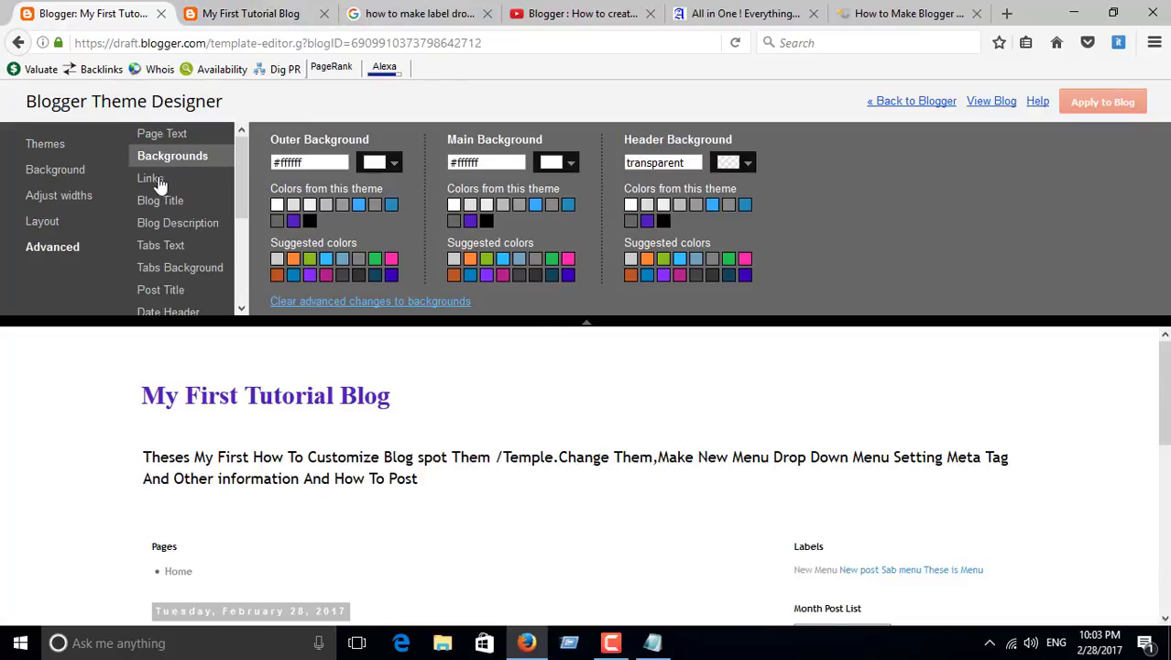
pyautogui.click(178, 224)
pyautogui.click(309, 275)
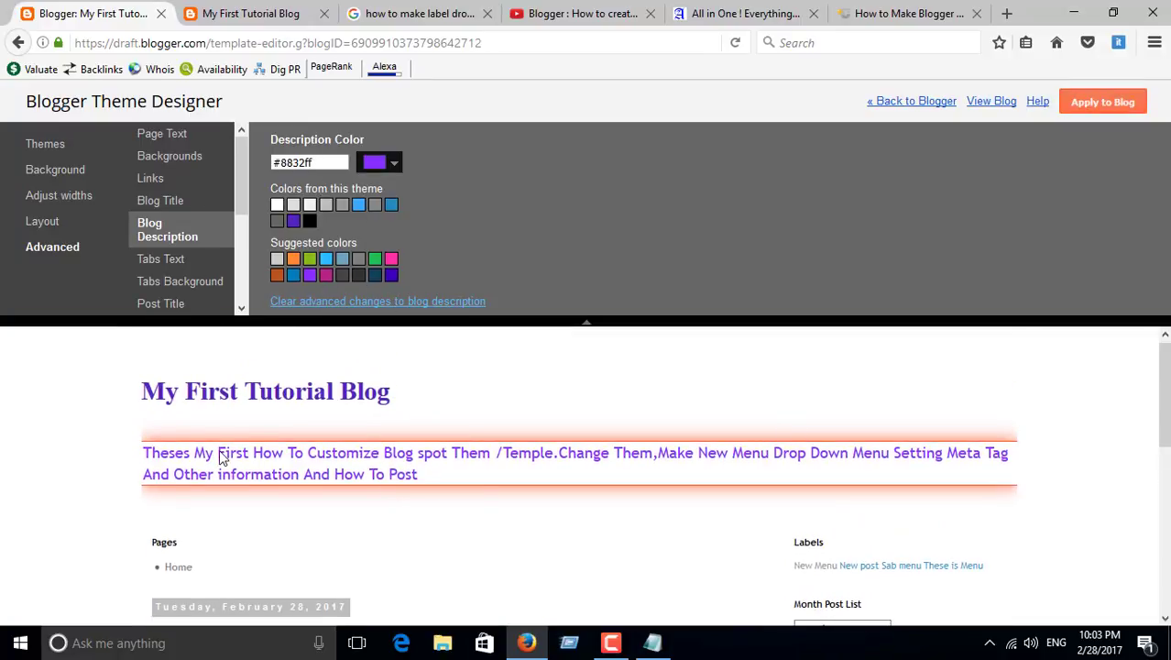
pyautogui.click(1100, 103)
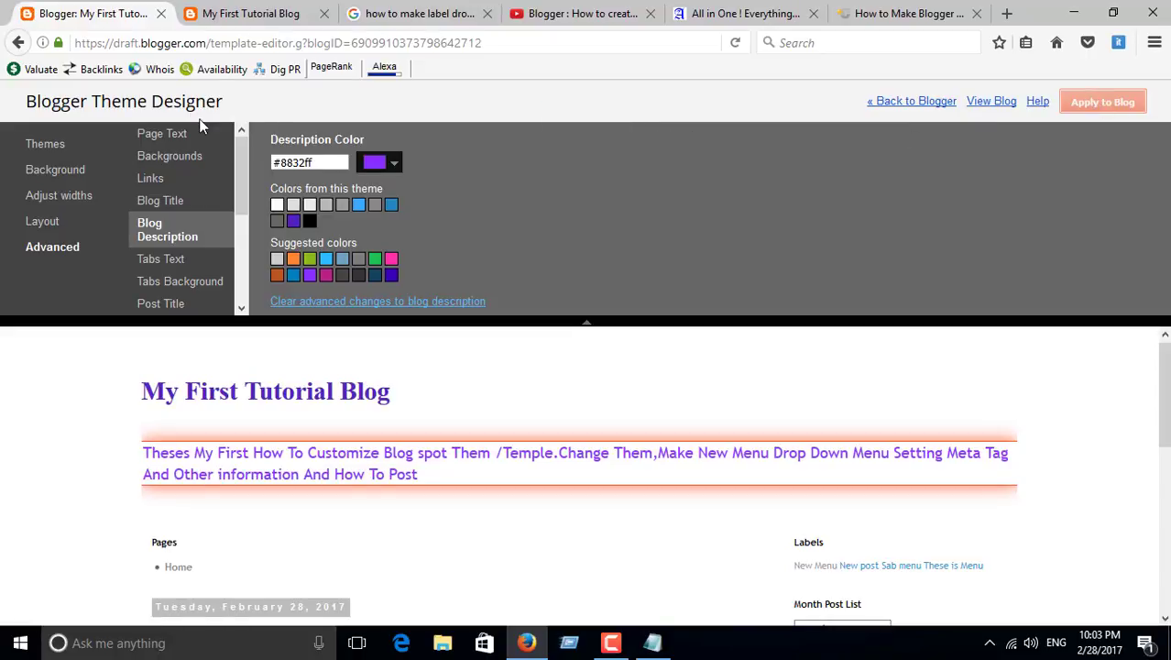
# View the recolored description on the live blog and return to the blog's dashboard
pyautogui.click(233, 14)
pyautogui.click(97, 19)
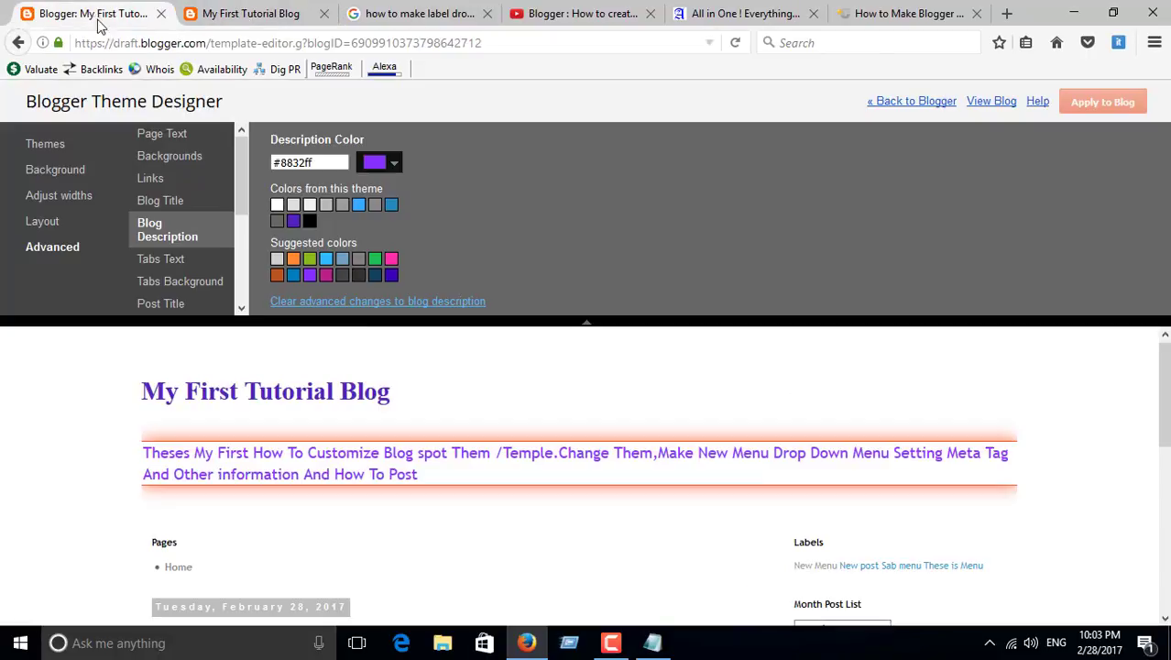
pyautogui.click(988, 101)
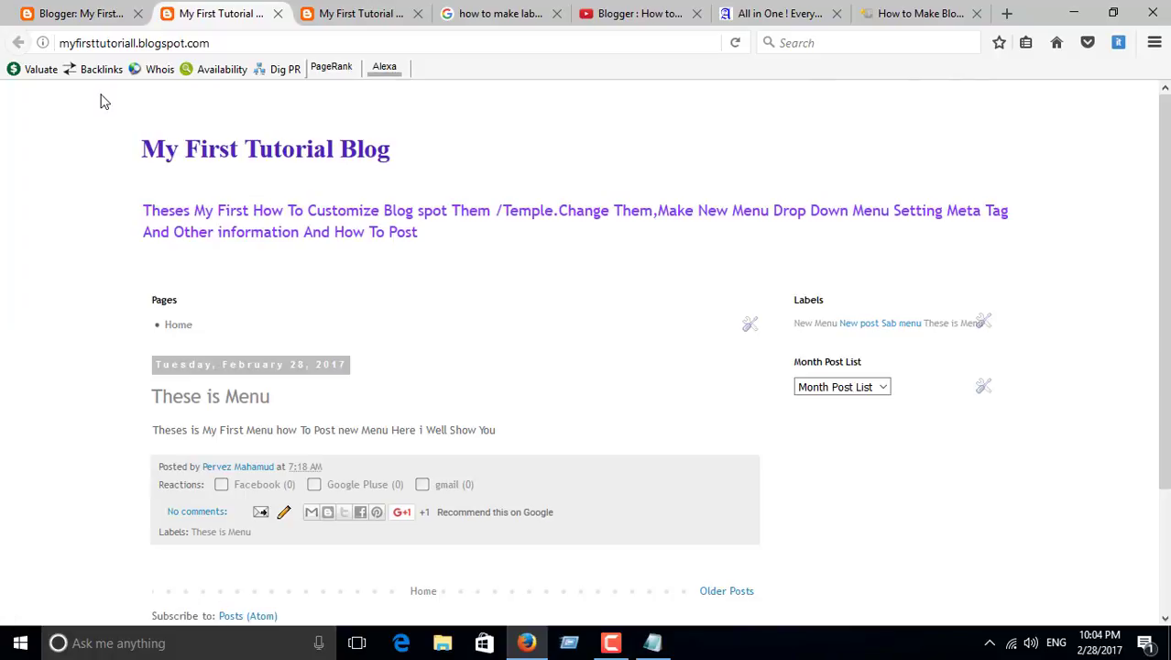
pyautogui.click(99, 16)
pyautogui.click(988, 101)
pyautogui.click(80, 13)
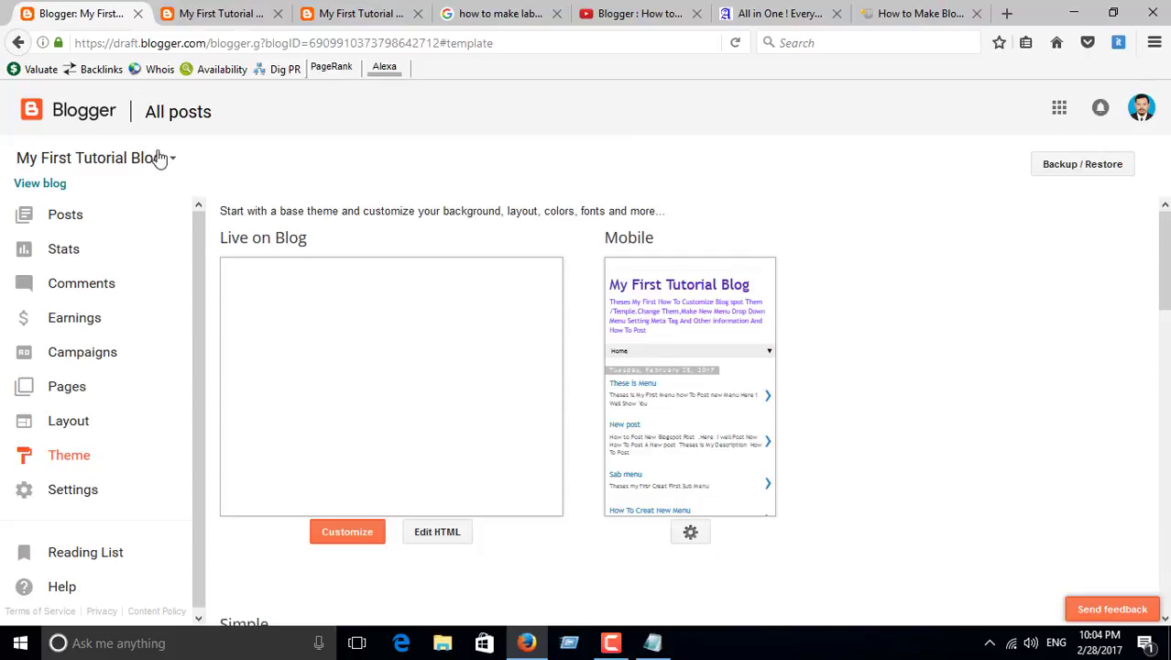
# Change the blog title to "My First Blog Tutorial" in the basic settings and save the changes
pyautogui.click(74, 489)
pyautogui.click(586, 253)
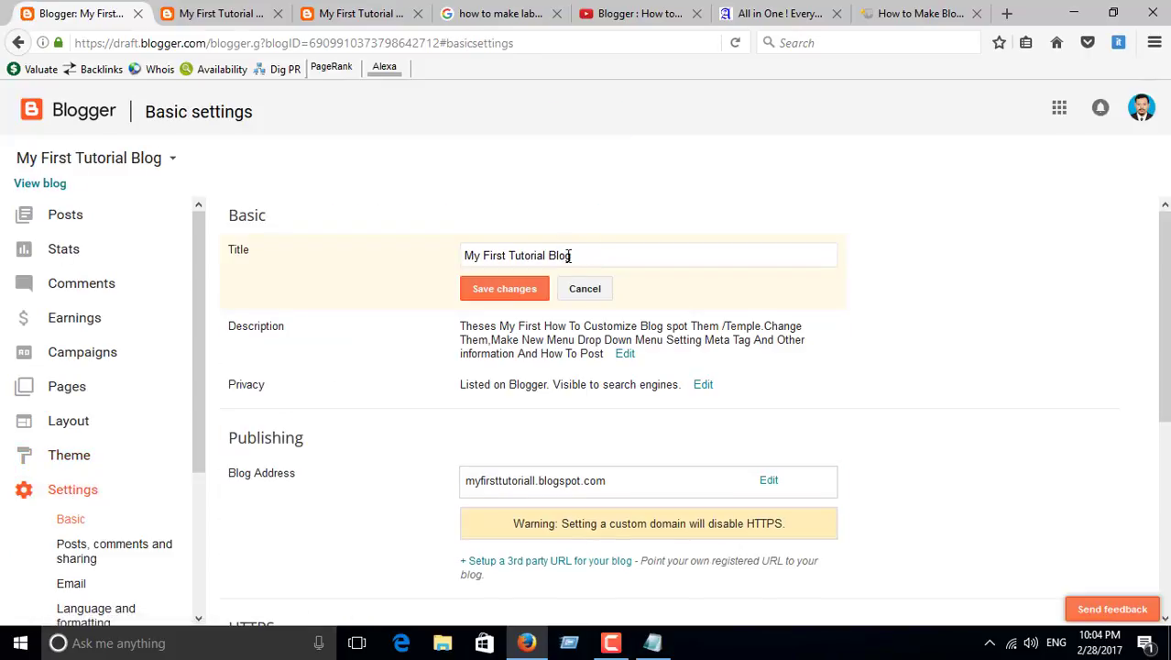
pyautogui.moveTo(546, 256); pyautogui.dragTo(515, 253)
pyautogui.hotkey('ctrl', 'x')
pyautogui.click(593, 254)
pyautogui.hotkey('ctrl', 'v')
pyautogui.click(507, 292)
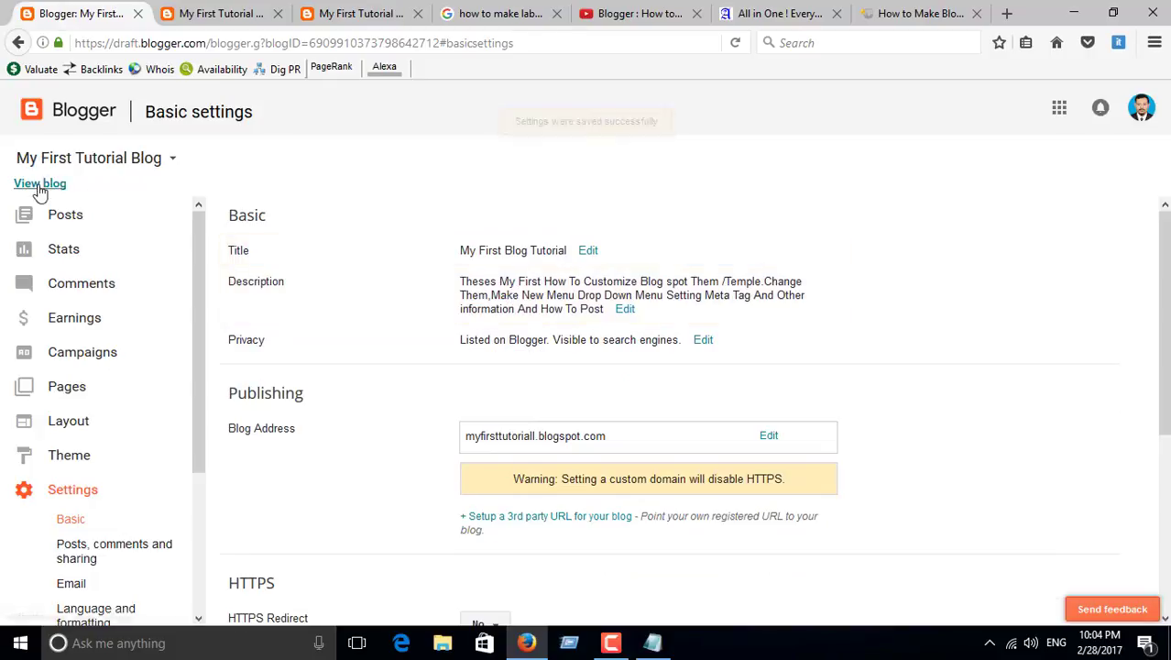
# Open the retitled live blog in a new tab and close the two older duplicate blog tabs
pyautogui.click(36, 185)
pyautogui.click(364, 14)
pyautogui.click(365, 14)
pyautogui.click(74, 14)
pyautogui.click(202, 13)
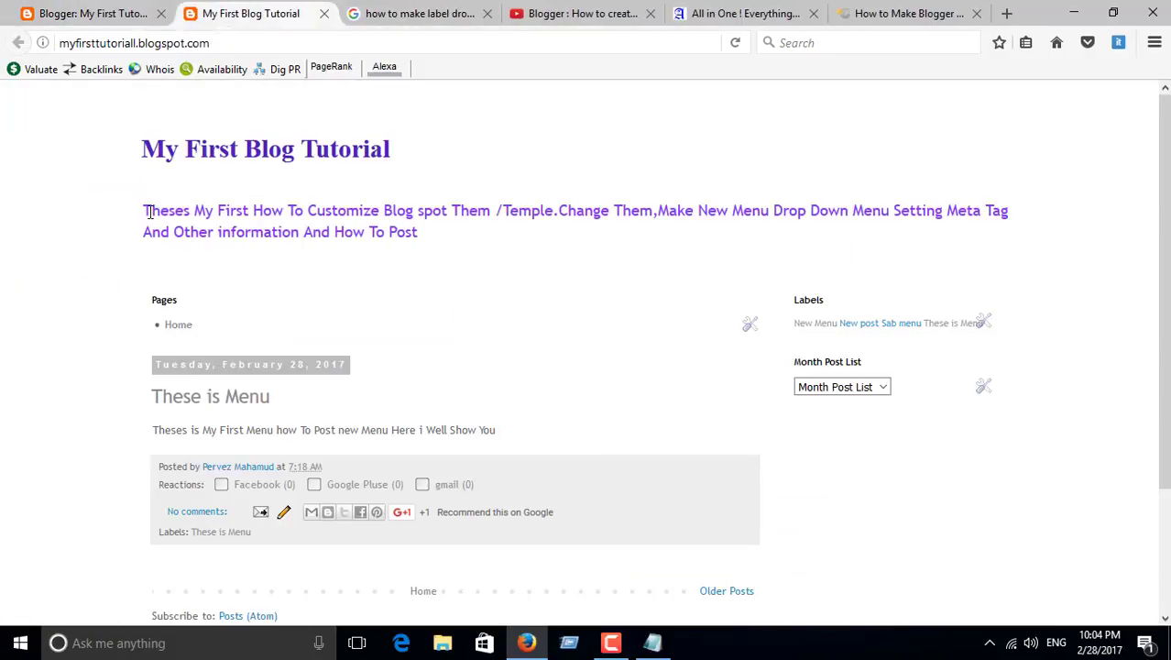
# Review the title, description and posts on the live blog and return to the list of all posts in Blogger
pyautogui.moveTo(145, 209); pyautogui.dragTo(429, 230)
pyautogui.click(417, 176)
pyautogui.scroll(-3, 473, 359)
pyautogui.scroll(3, 473, 358)
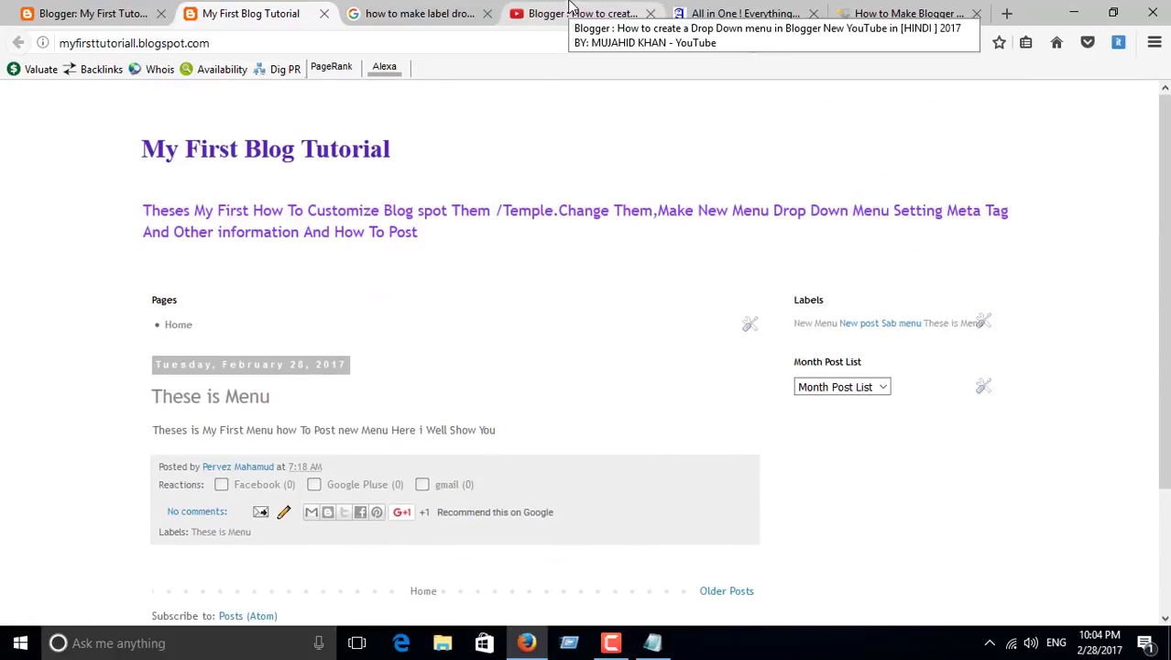
pyautogui.hotkey('ctrl', 'pageup')
pyautogui.click(64, 213)
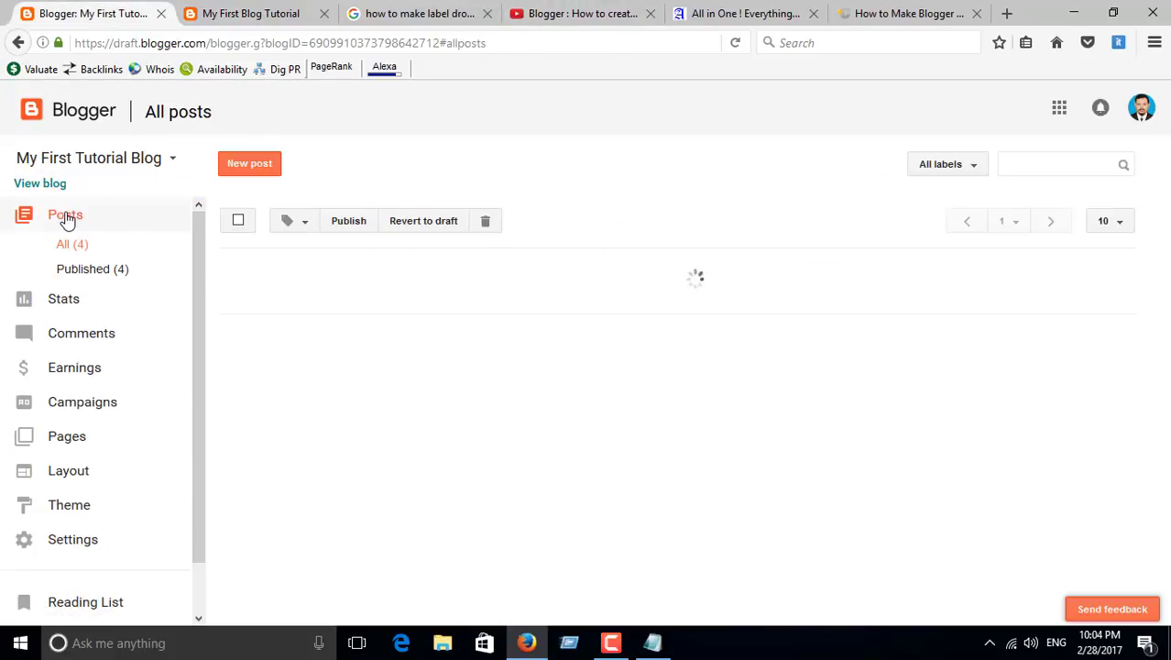
# Switch to the Notepad document on the desktop and replace its text with "ok Good by"
pyautogui.click(1074, 13)
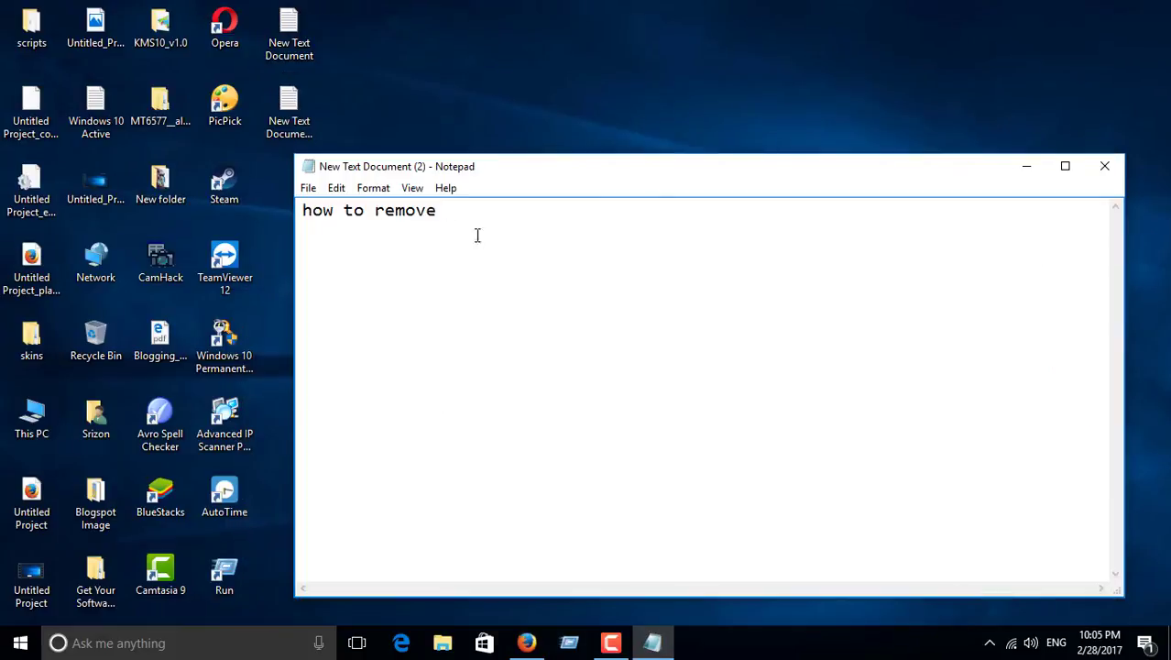
pyautogui.moveTo(475, 229); pyautogui.dragTo(231, 290)
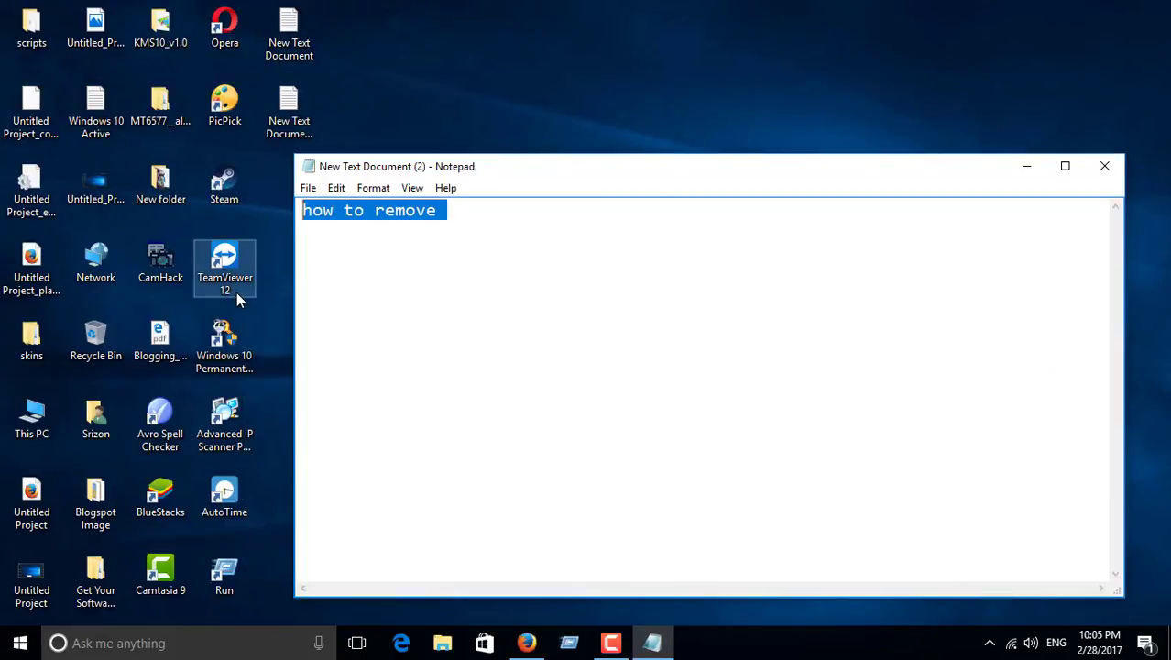
pyautogui.hotkey('ctrl', 'x')
pyautogui.write('ok Good by')
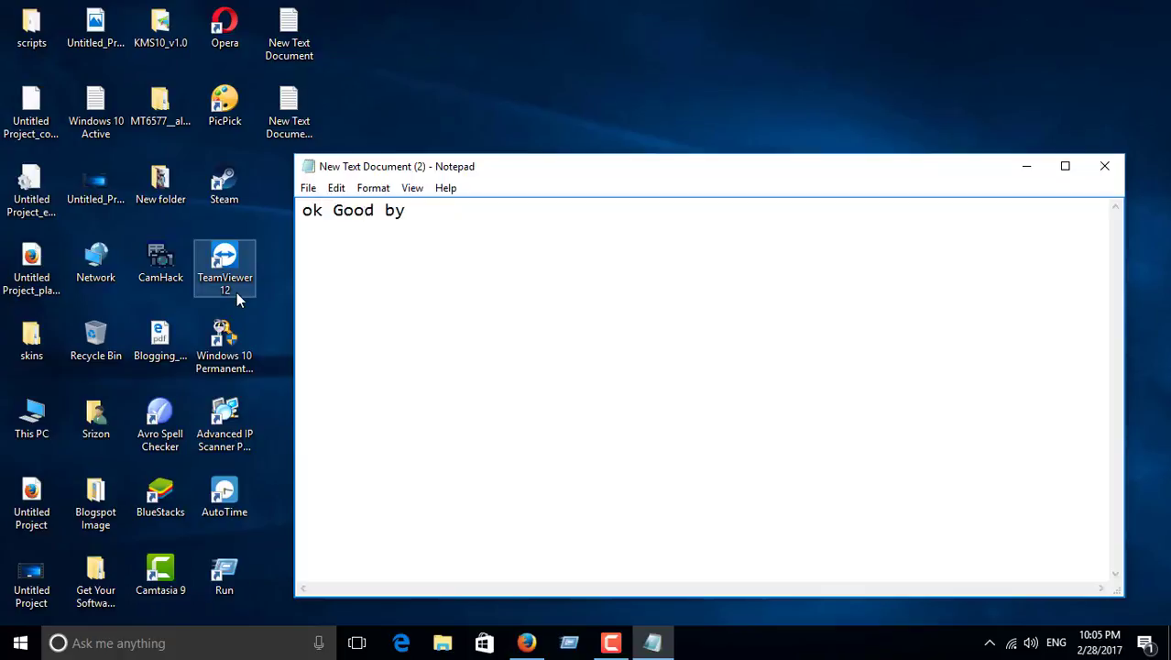
# Add a second line to the note reading "Here you make How To make Blog And Coustomize"
pyautogui.press('Return')
pyautogui.write('Here you See')
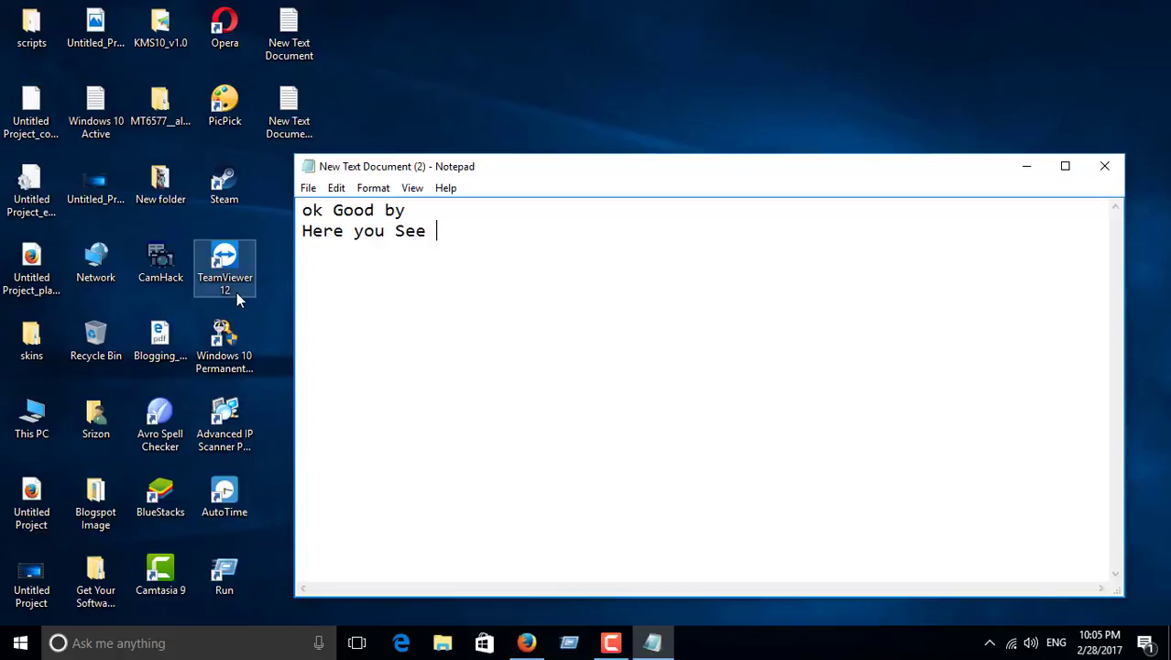
pyautogui.press('BackSpace')
pyautogui.press('BackSpace')
pyautogui.press('BackSpace')
pyautogui.press('BackSpace')
pyautogui.write('L')
pyautogui.press('BackSpace')
pyautogui.write('make Ho')
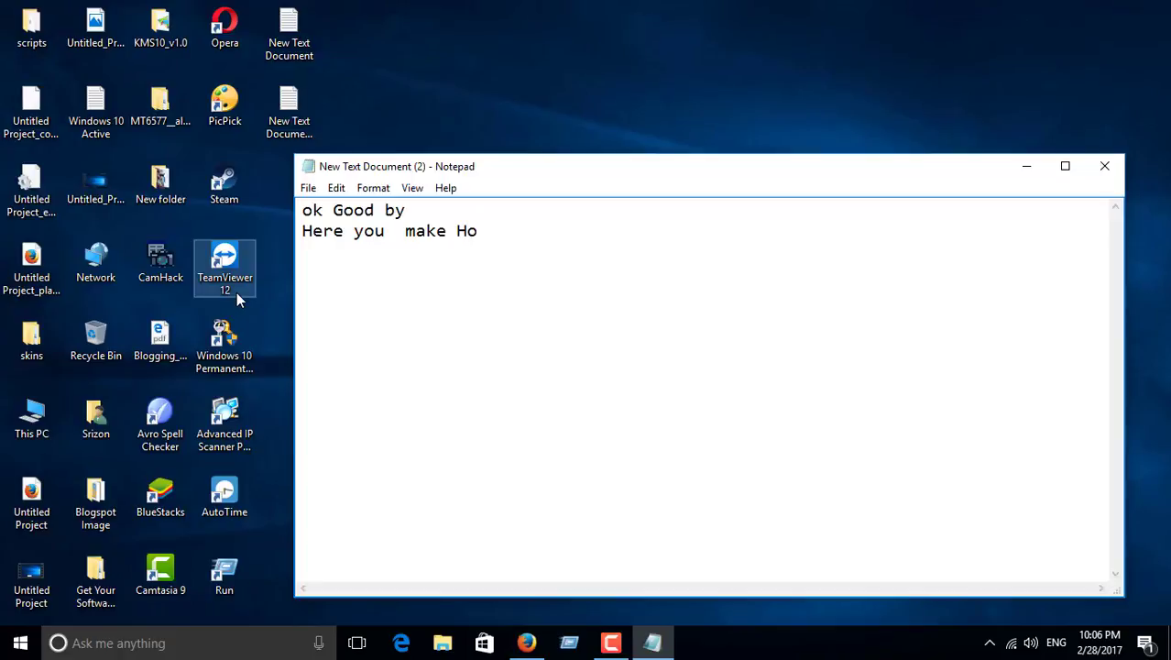
pyautogui.write('w To make Blog')
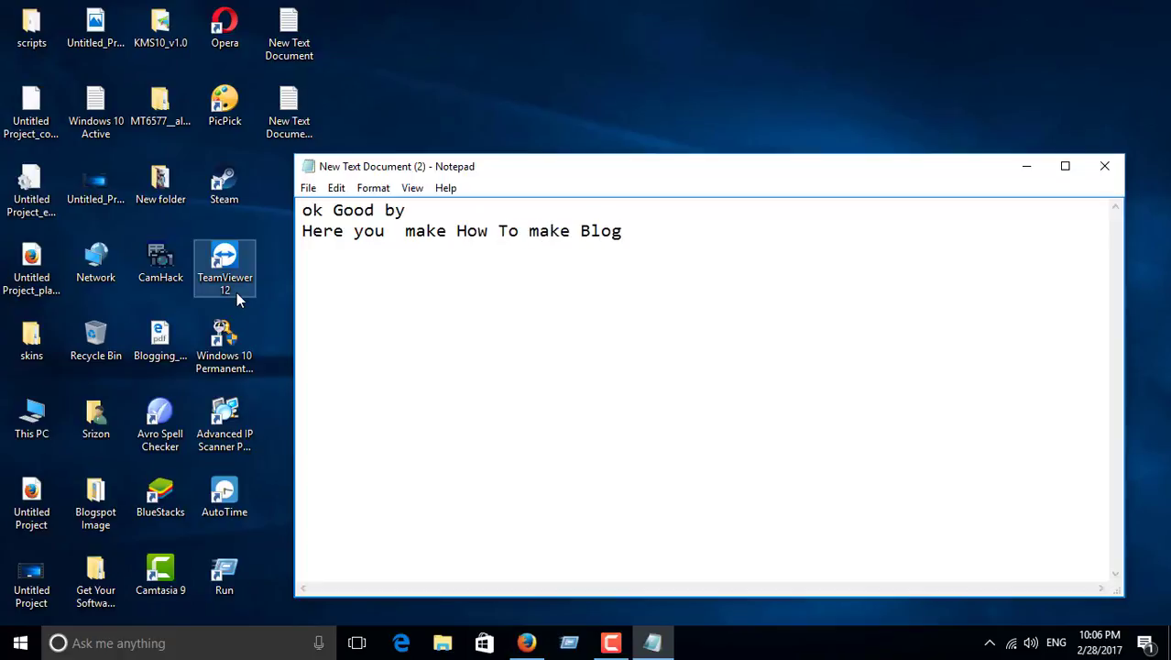
pyautogui.write(' And Coustomi')
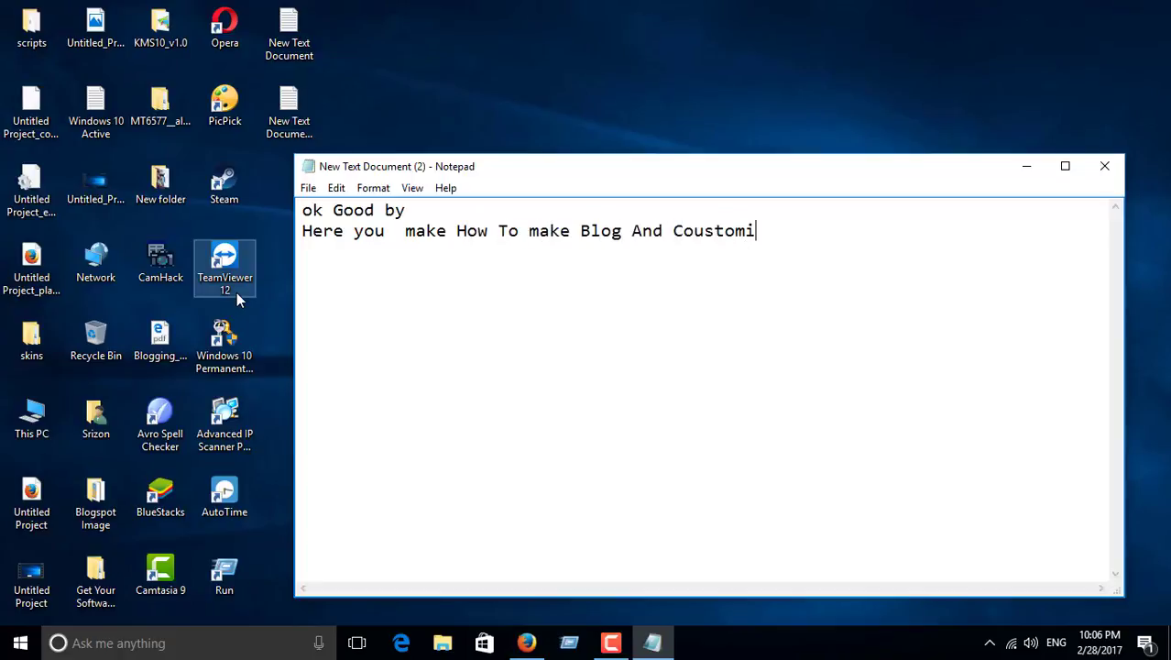
pyautogui.write('ze')
# Start a third line in the note with "Make New post And Ma"
pyautogui.press('Return')
pyautogui.write('Make Ne')
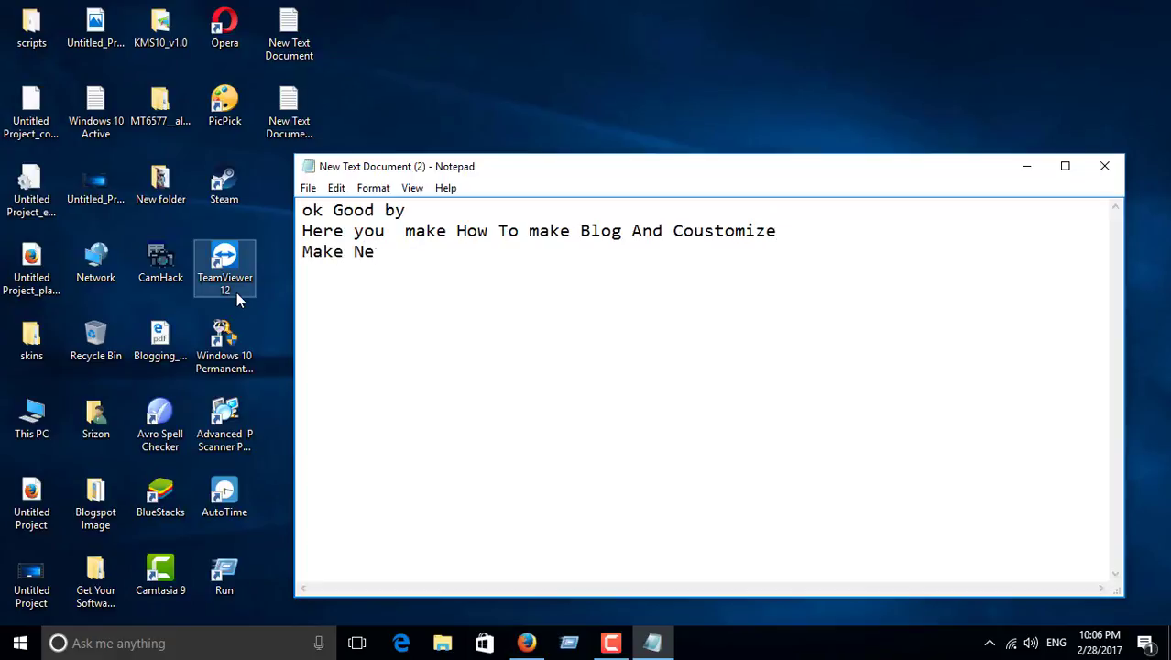
pyautogui.write('w post And Ma')
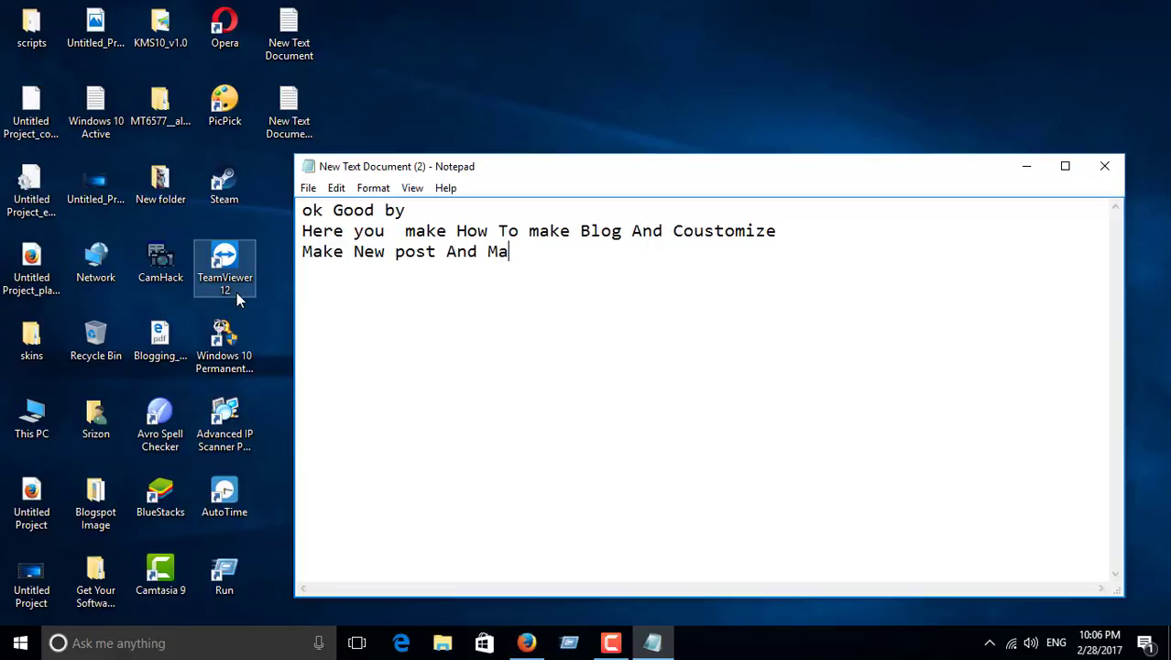